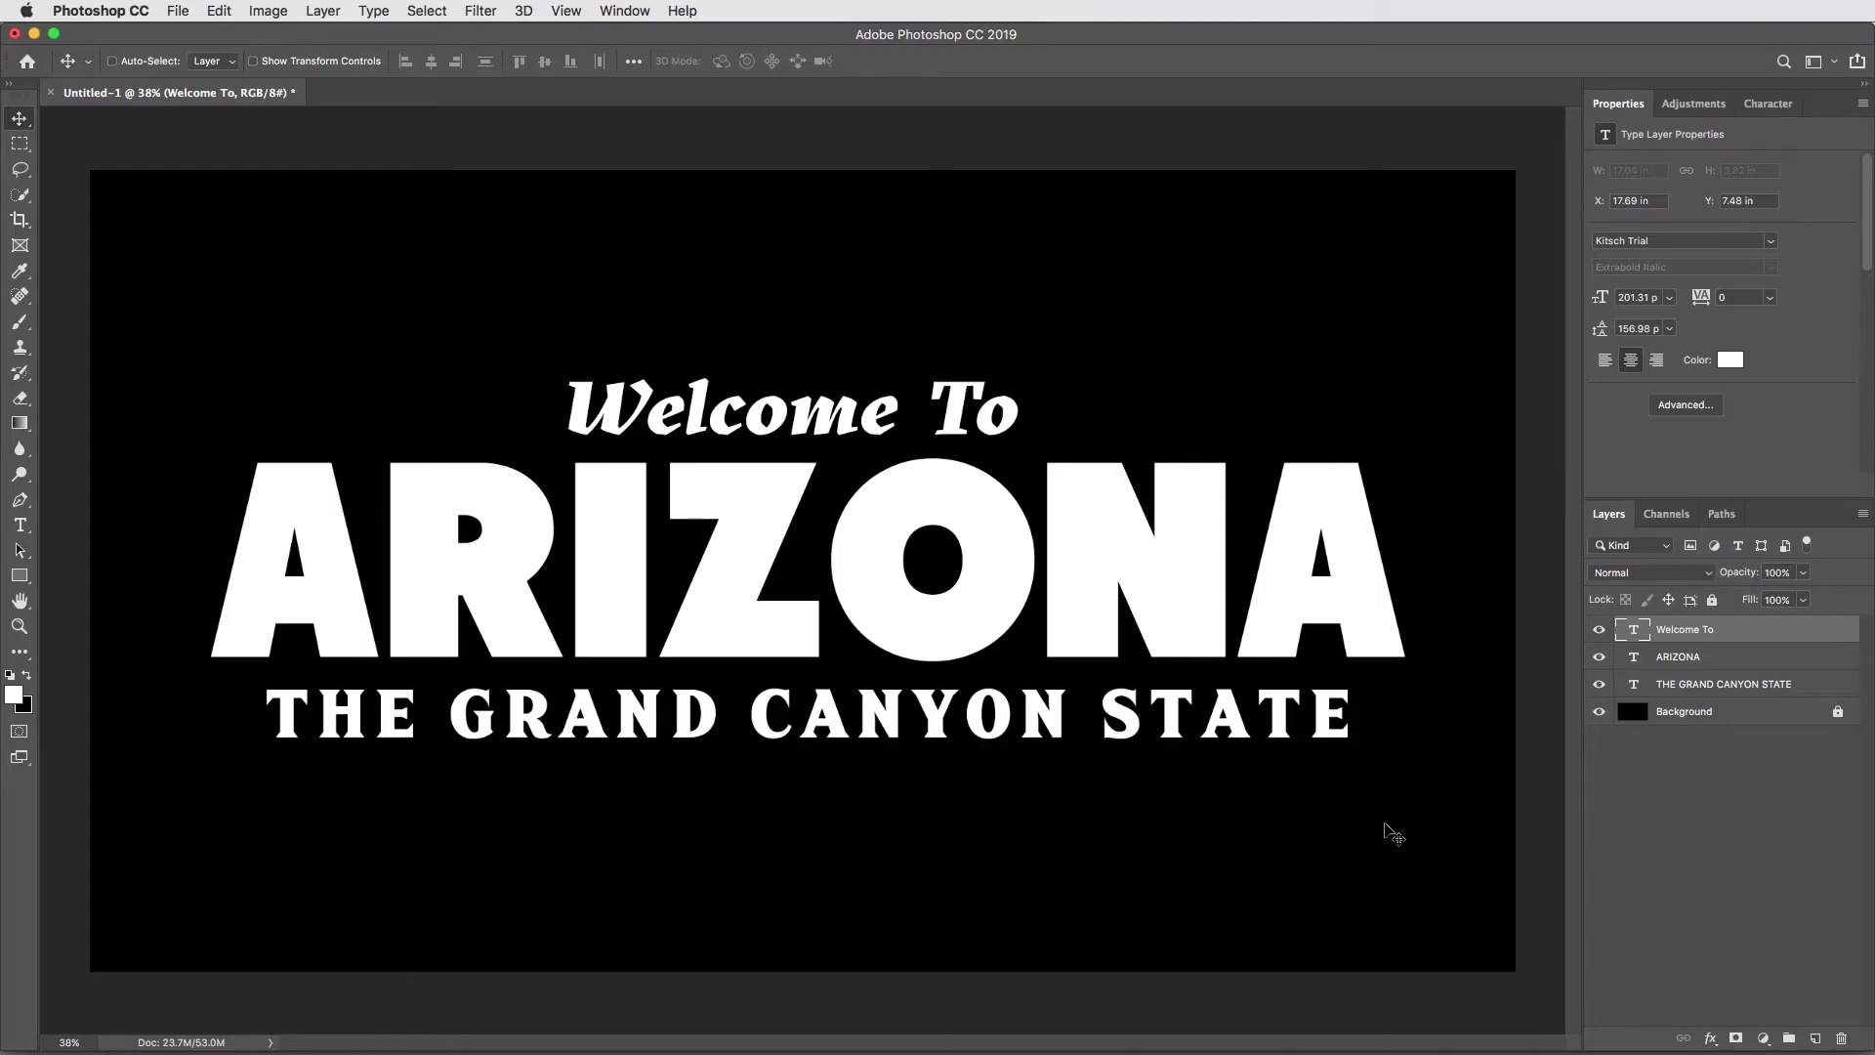
# Step: Check the document's pixel dimensions in Image Size without changing them
pyautogui.press('super+alt+i')
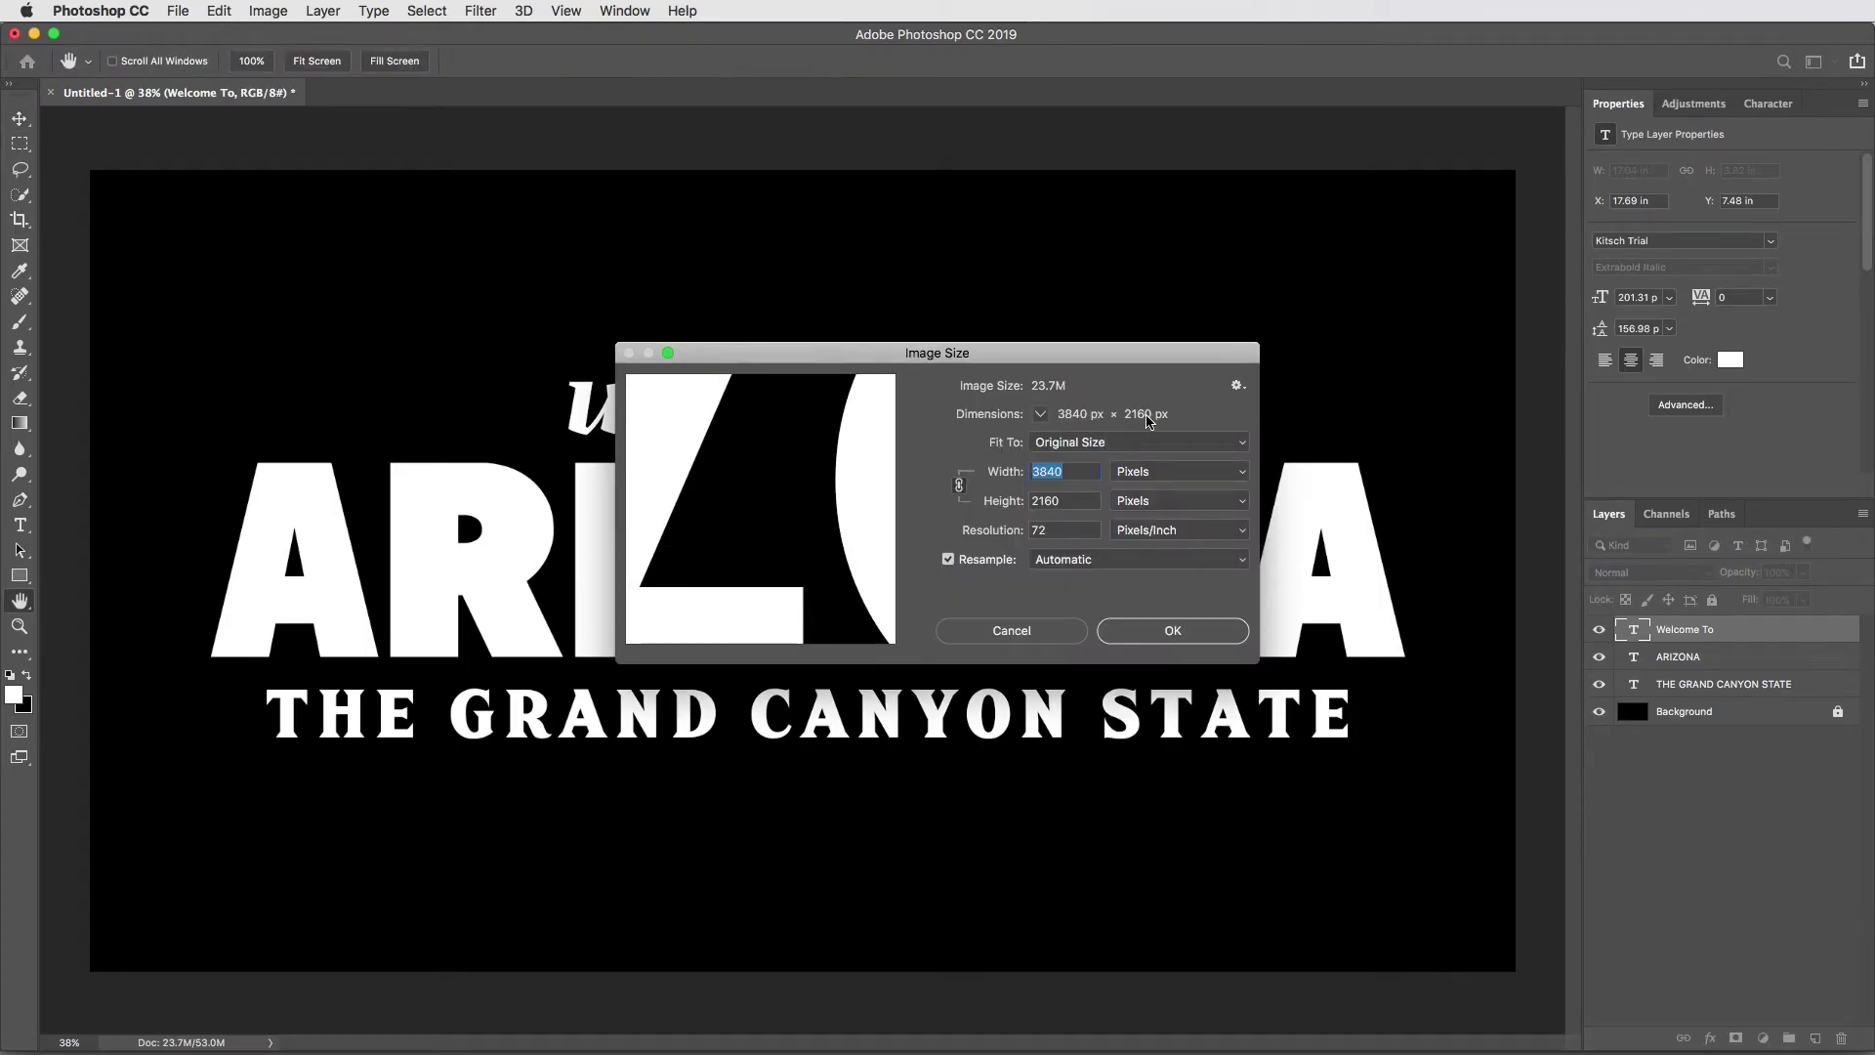
pyautogui.press('Escape')
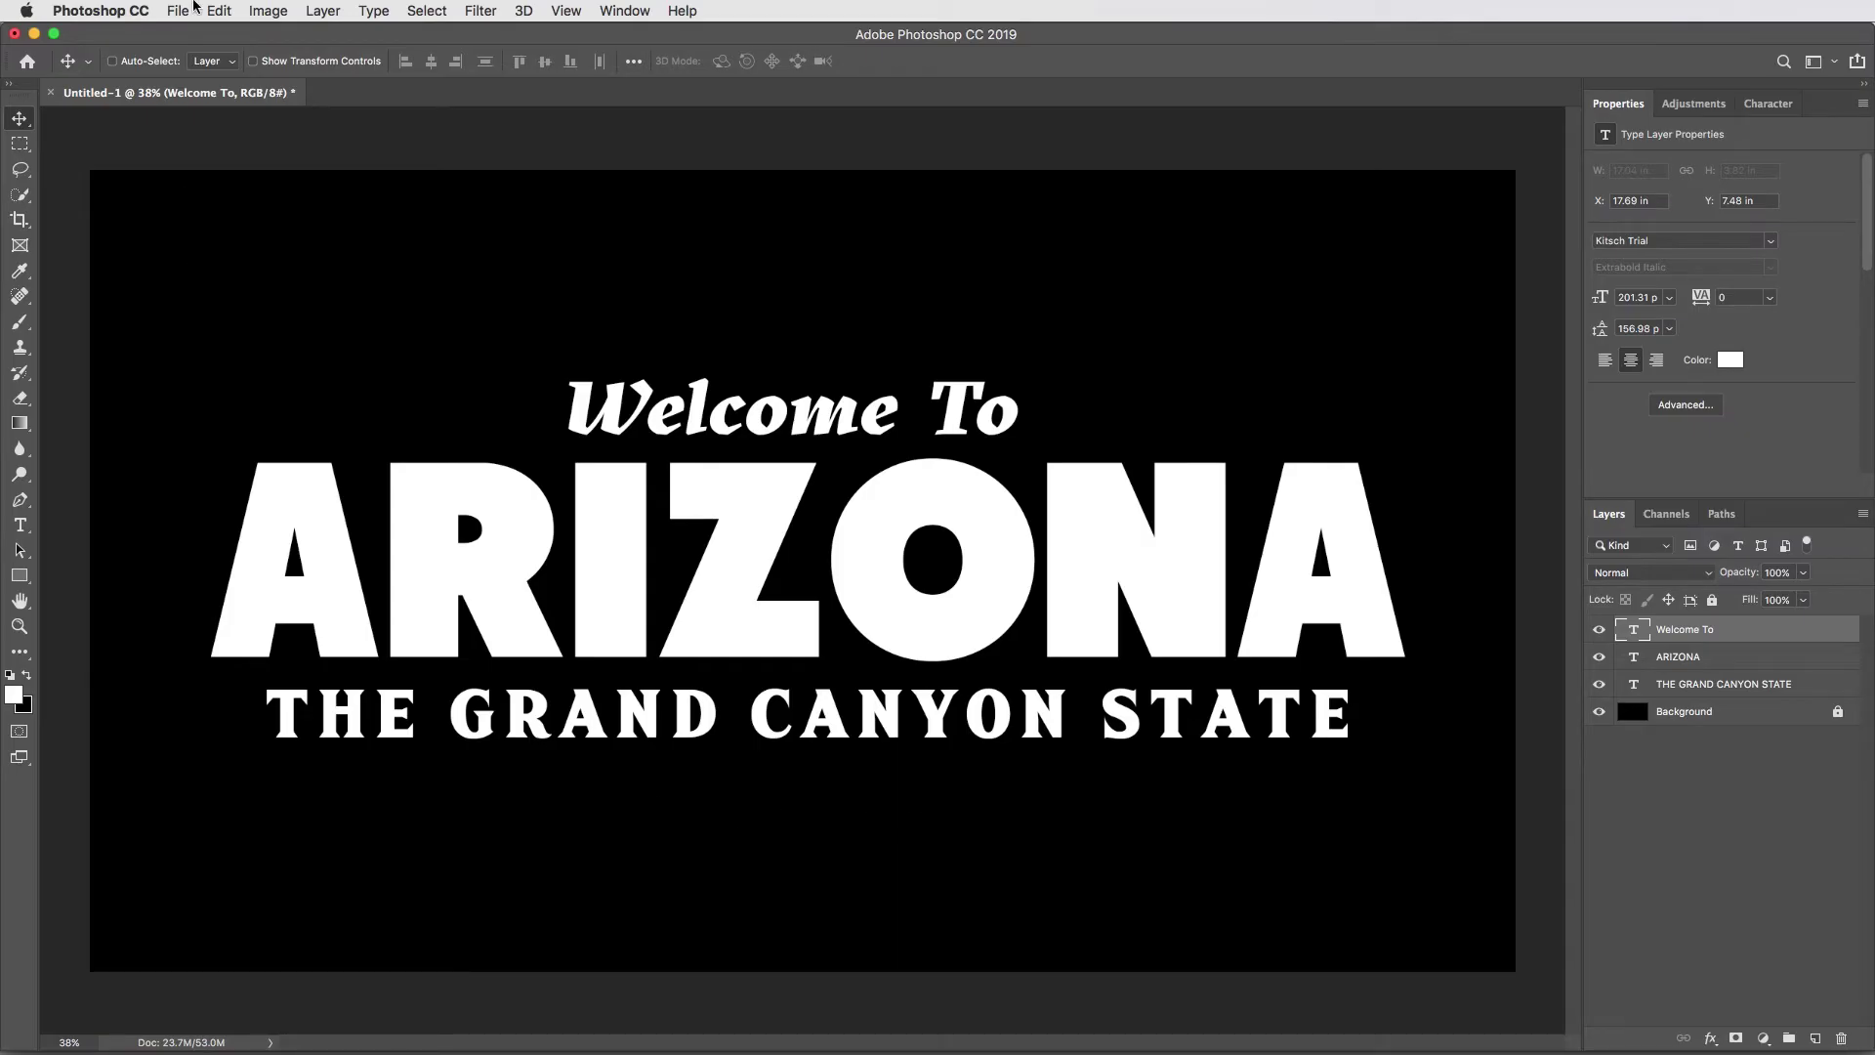
# Step: Open the recent file TextureGuys_Metal_142L.jpg, copy its entire image and close the file
pyautogui.click(177, 9)
pyautogui.moveTo(230, 114)
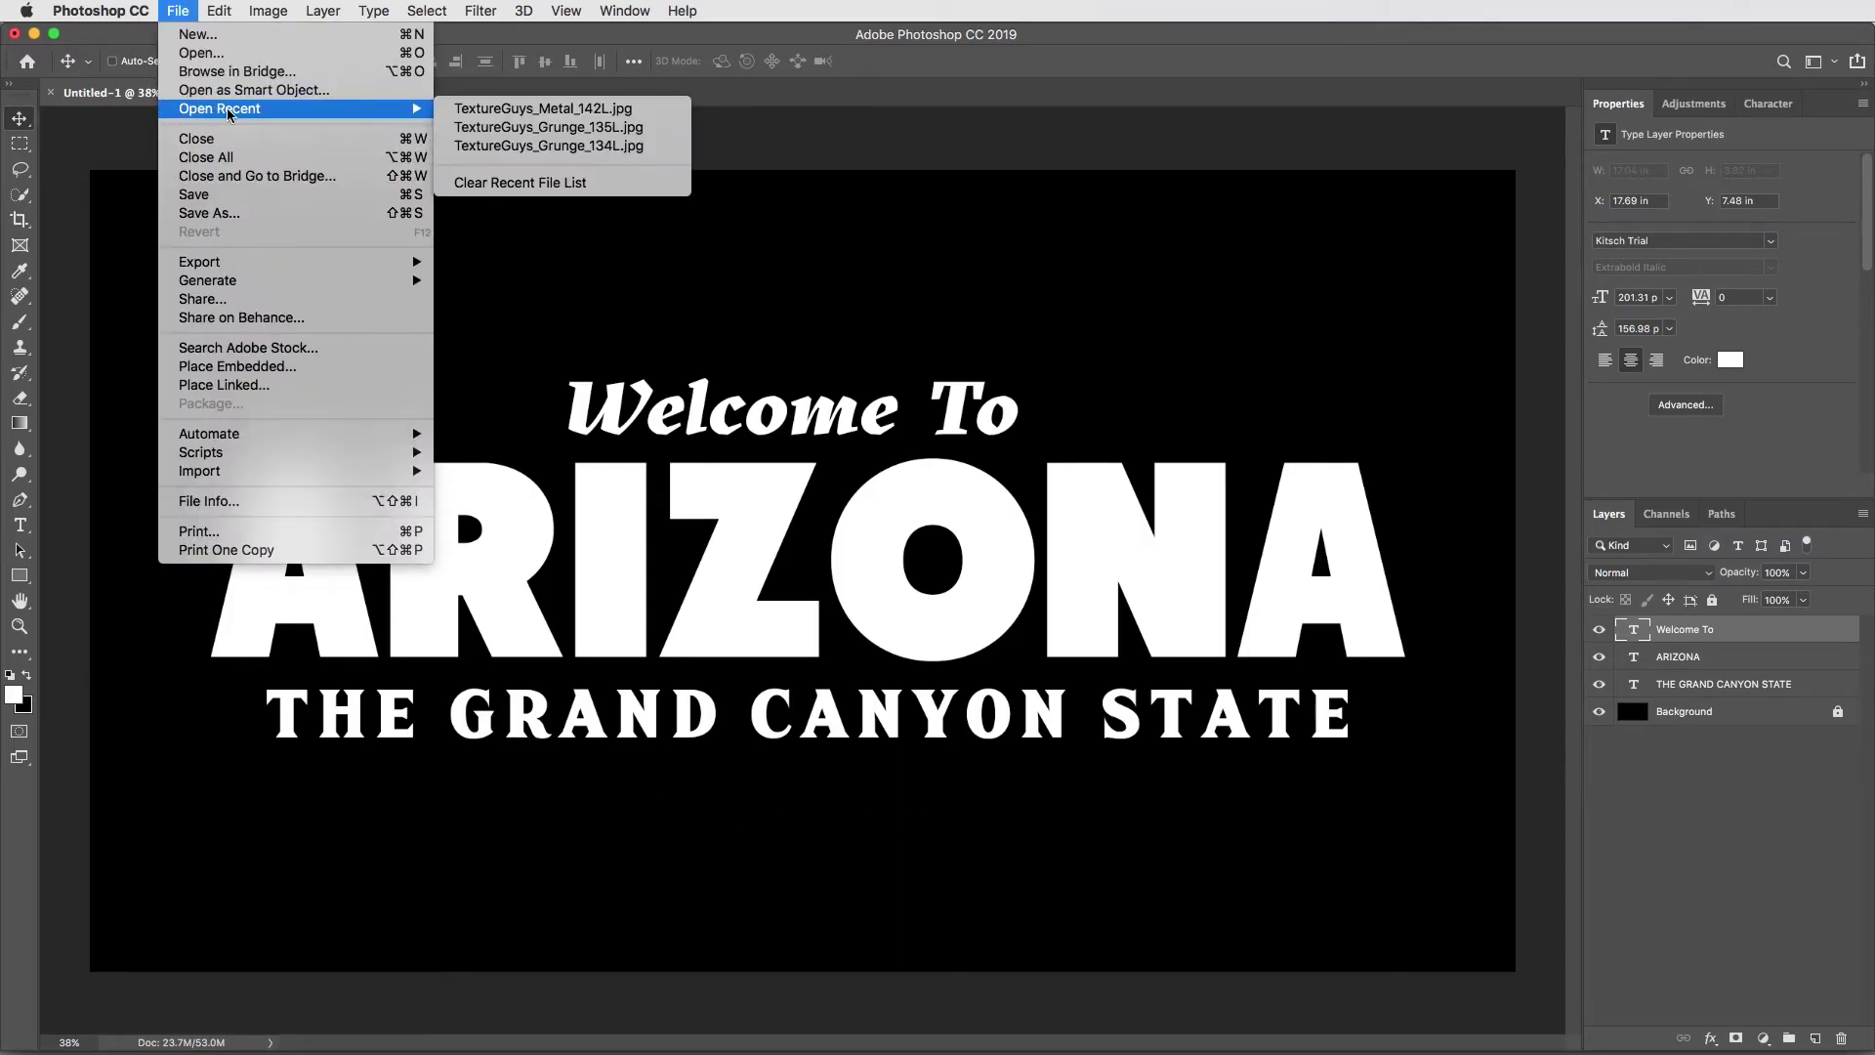
pyautogui.click(533, 112)
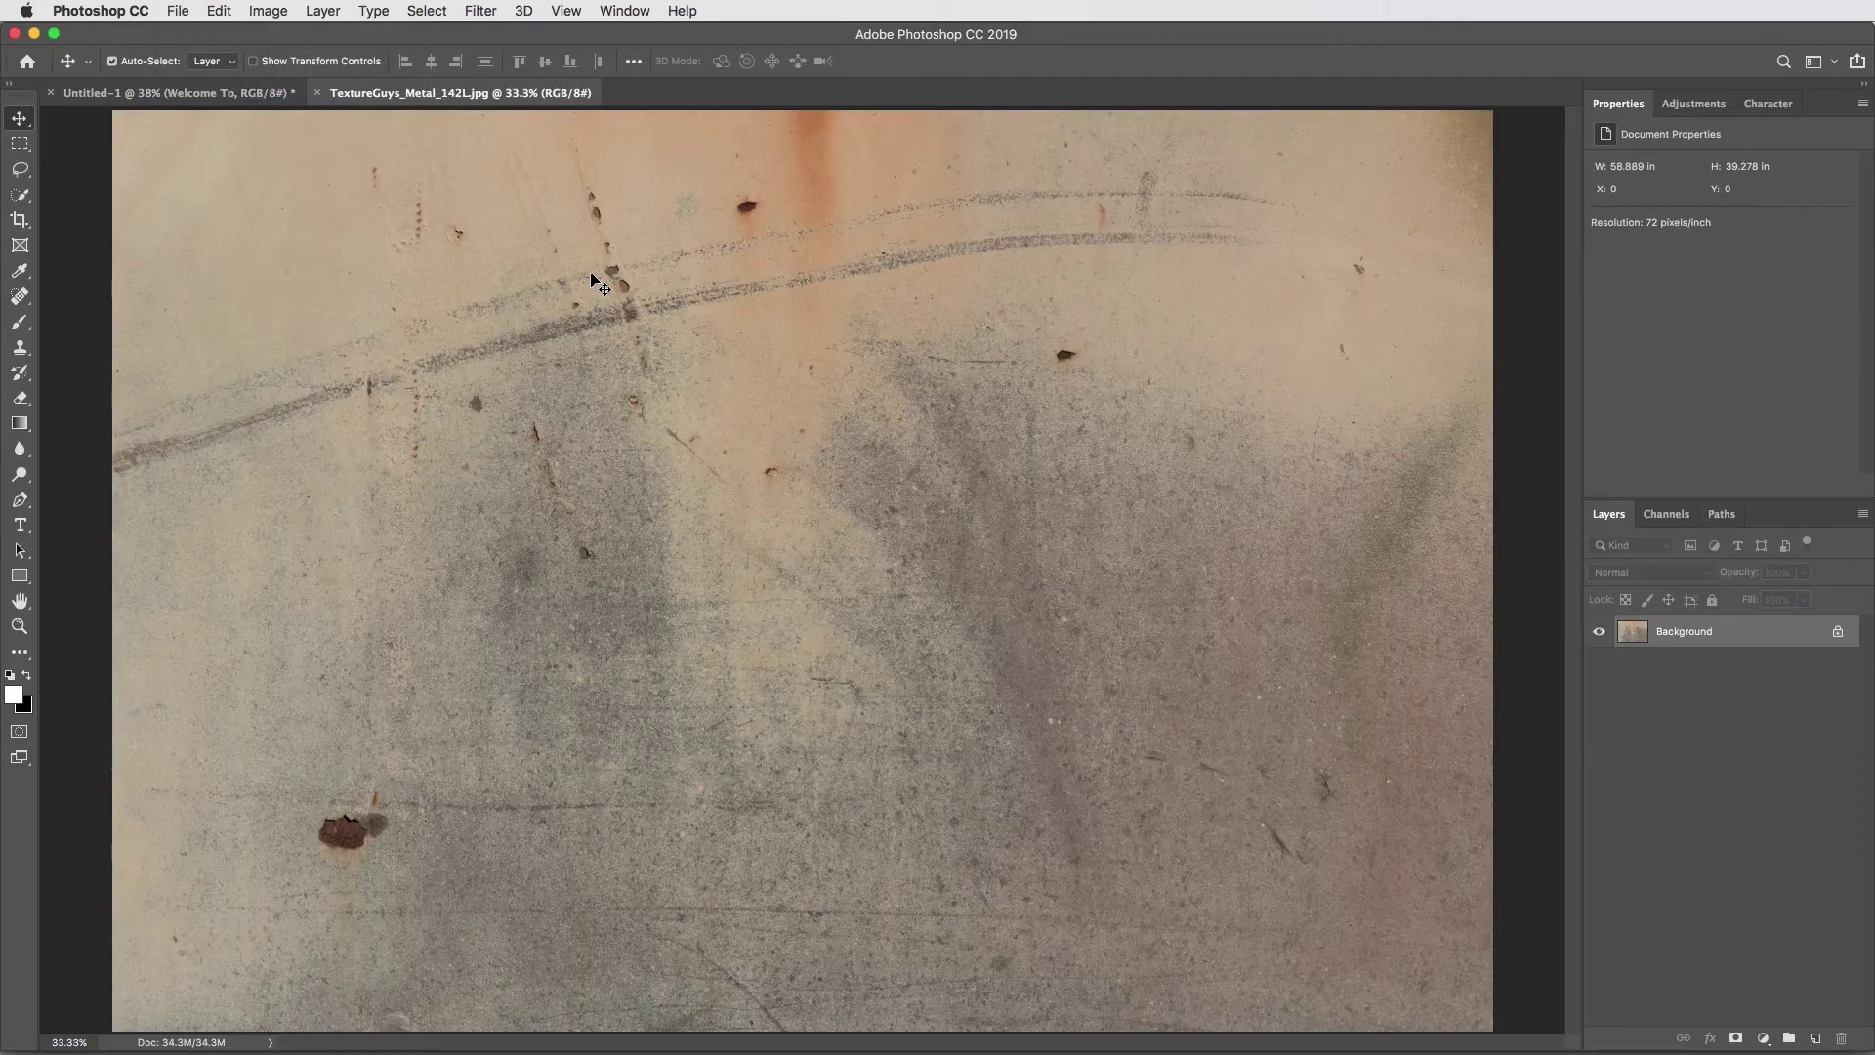
pyautogui.press('super+a')
pyautogui.press('super+c')
pyautogui.press('super+w')
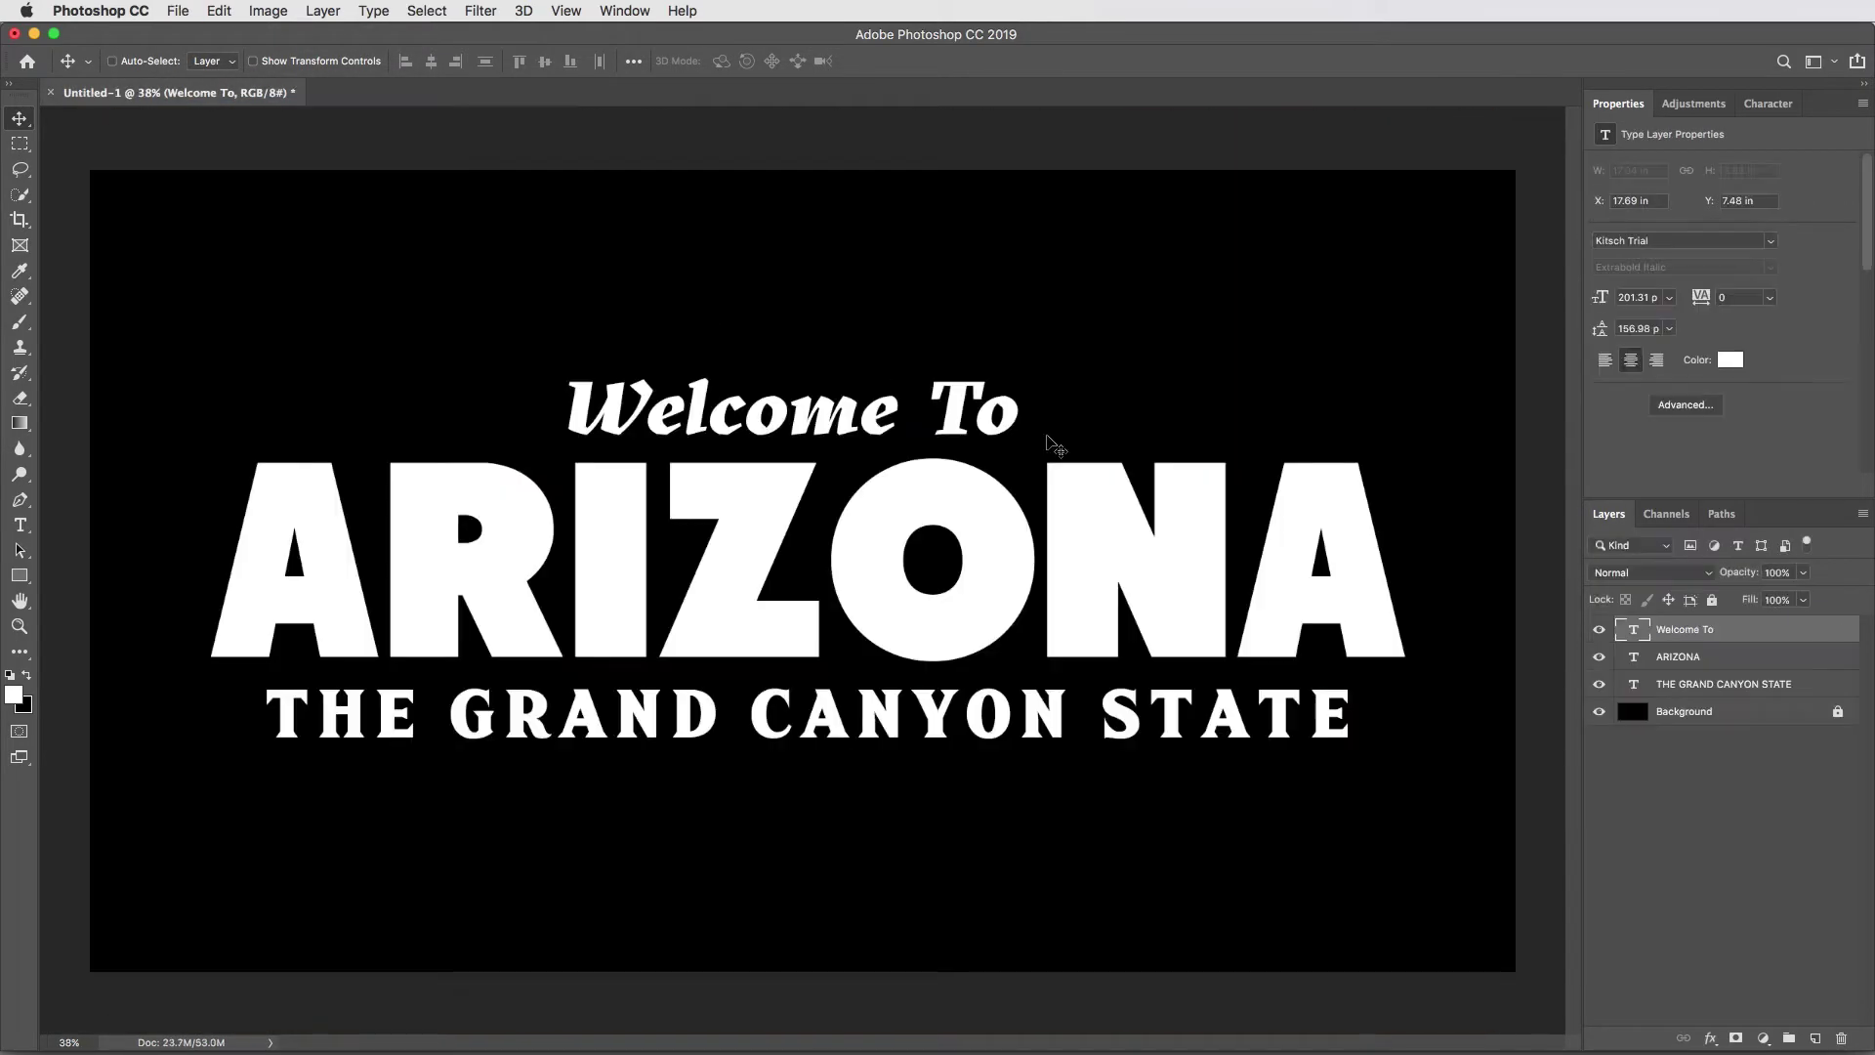
# Step: Paste the metal texture directly above the Background layer and scale it to 90.57% so it fits the canvas width
pyautogui.click(1688, 713)
pyautogui.press('super+v')
pyautogui.press('super+minus')
pyautogui.press('super+t')
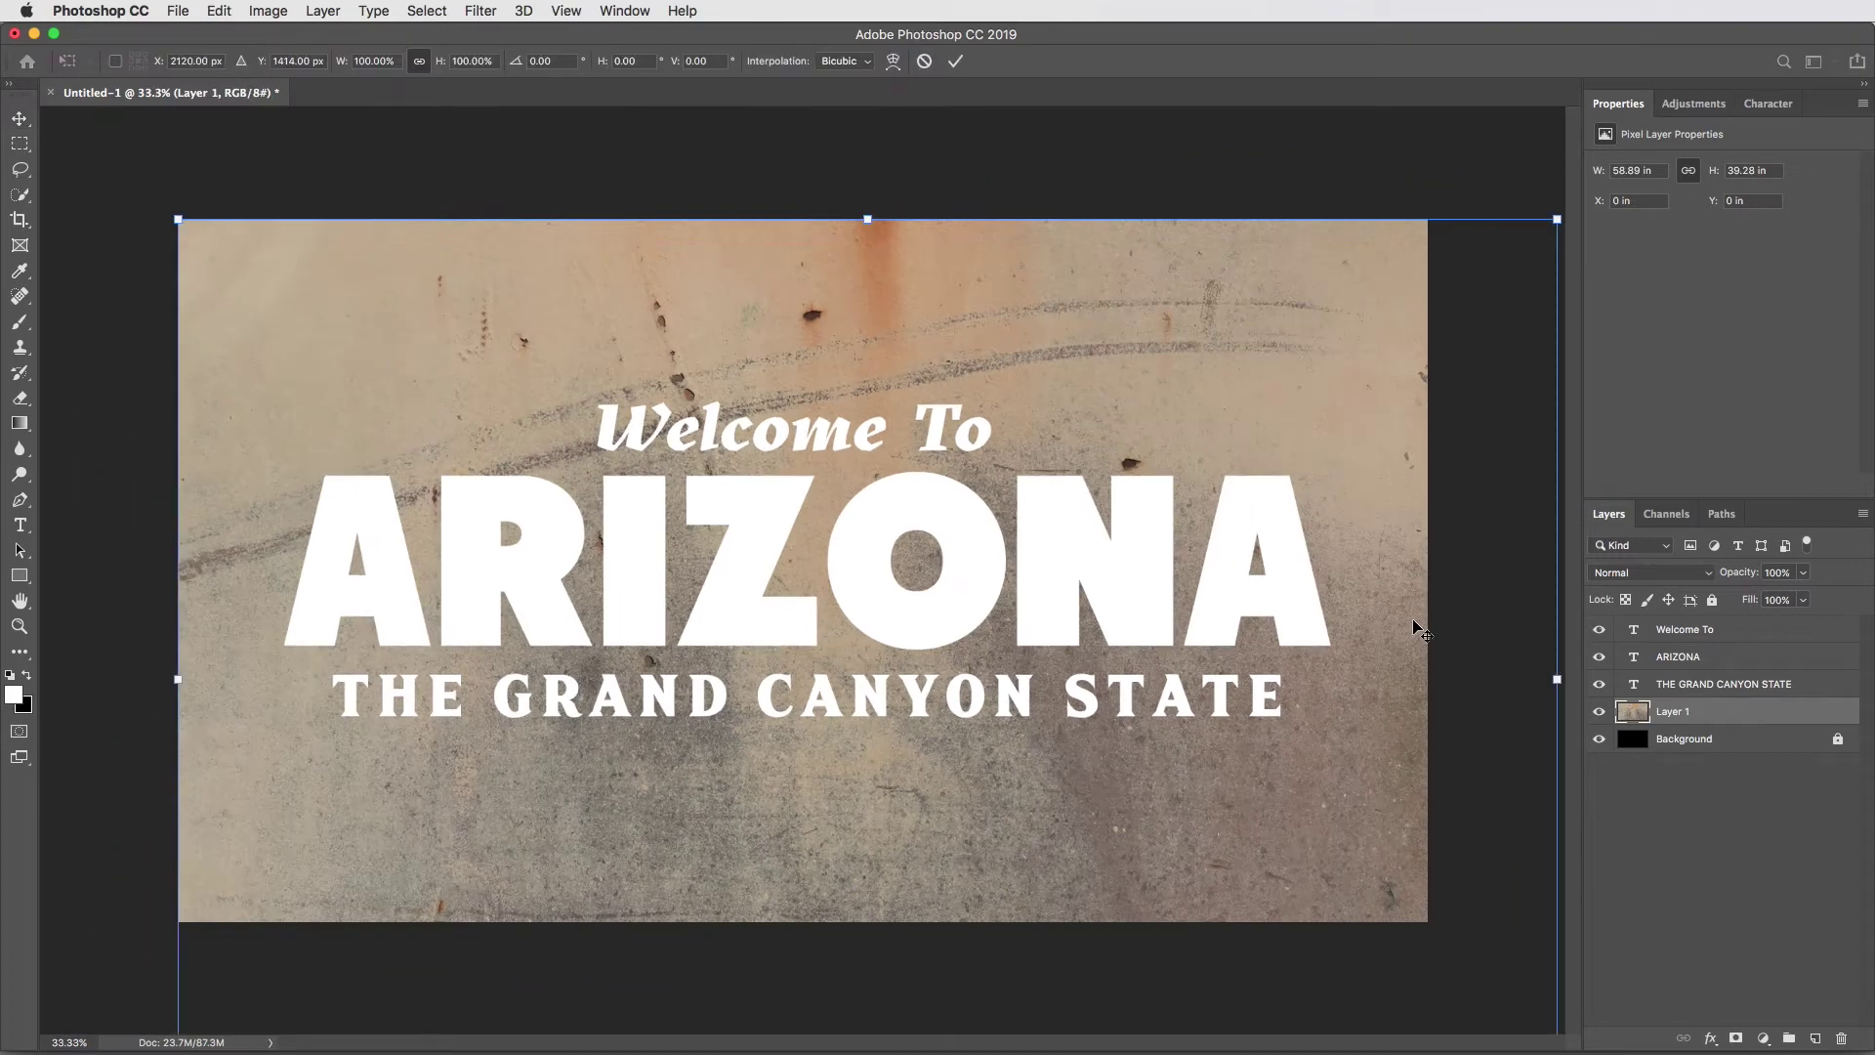
pyautogui.moveTo(1561, 679); pyautogui.dragTo(1378, 608)
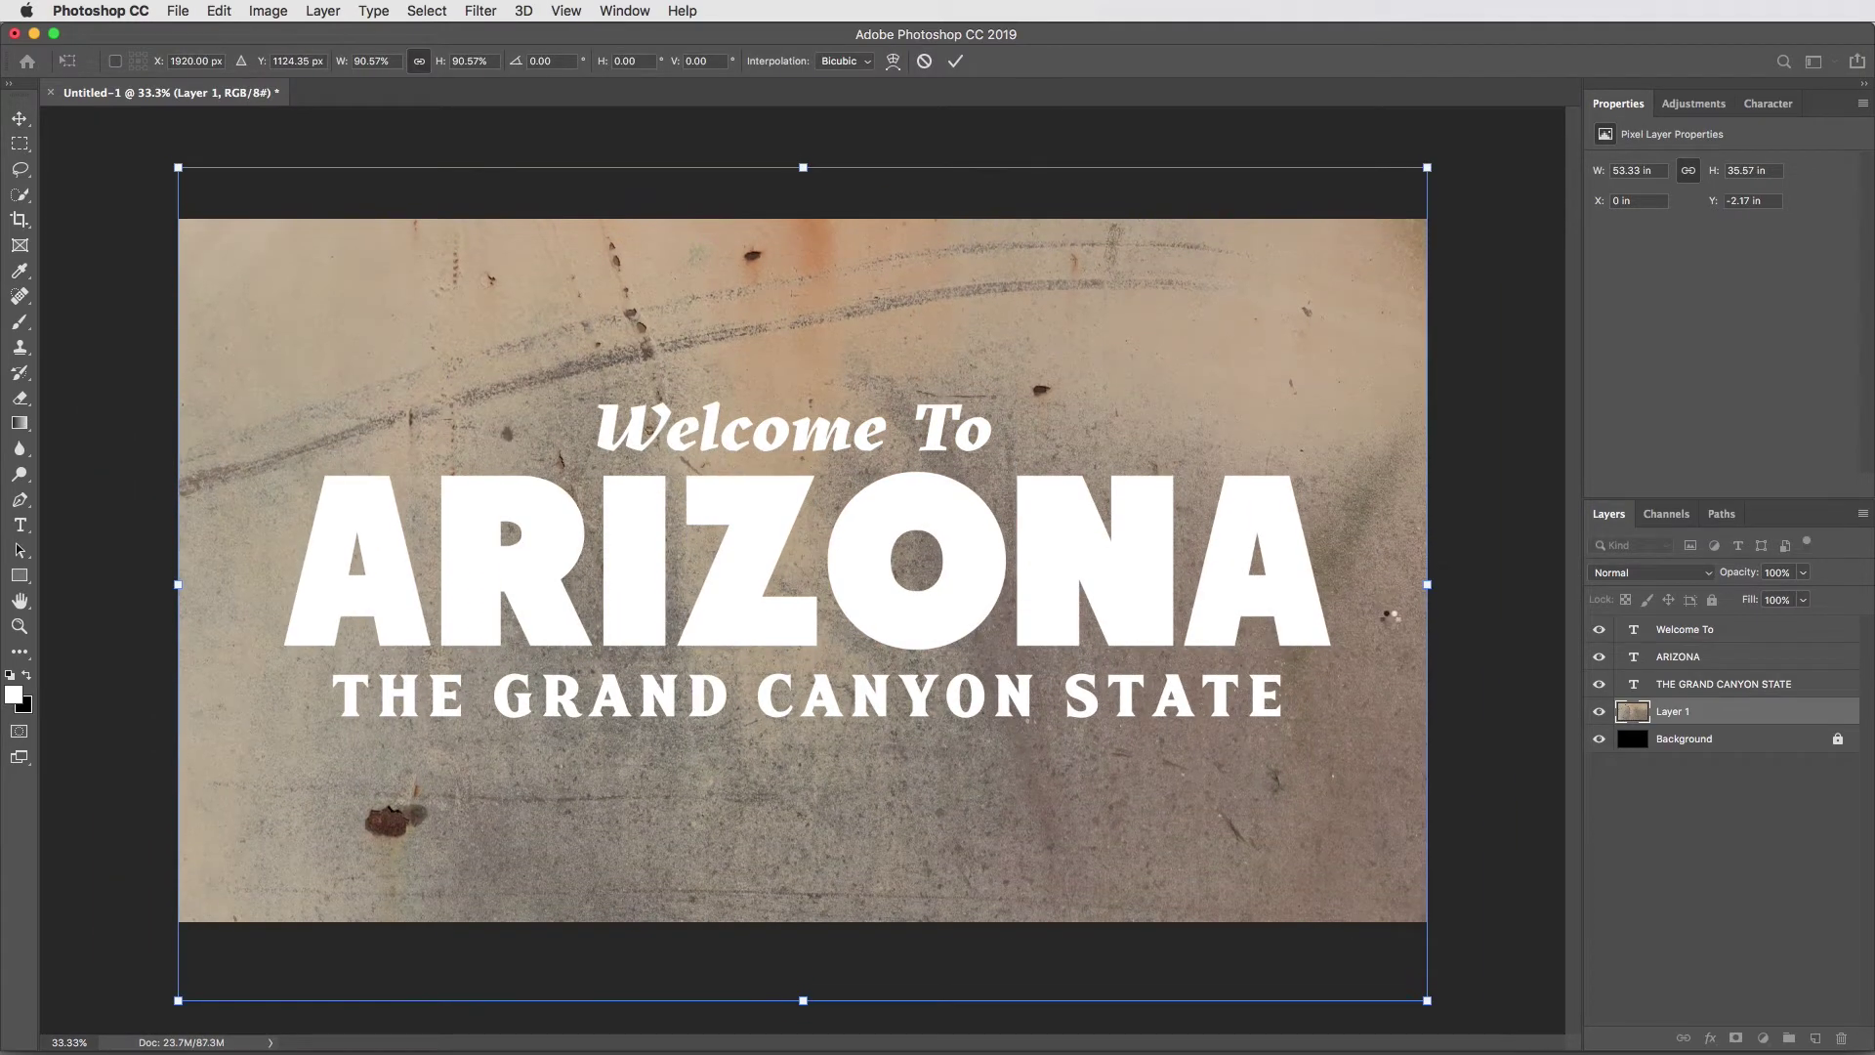
pyautogui.press('Return')
# Step: Unlock and delete the black Background layer beneath the metal texture
pyautogui.click(1769, 747)
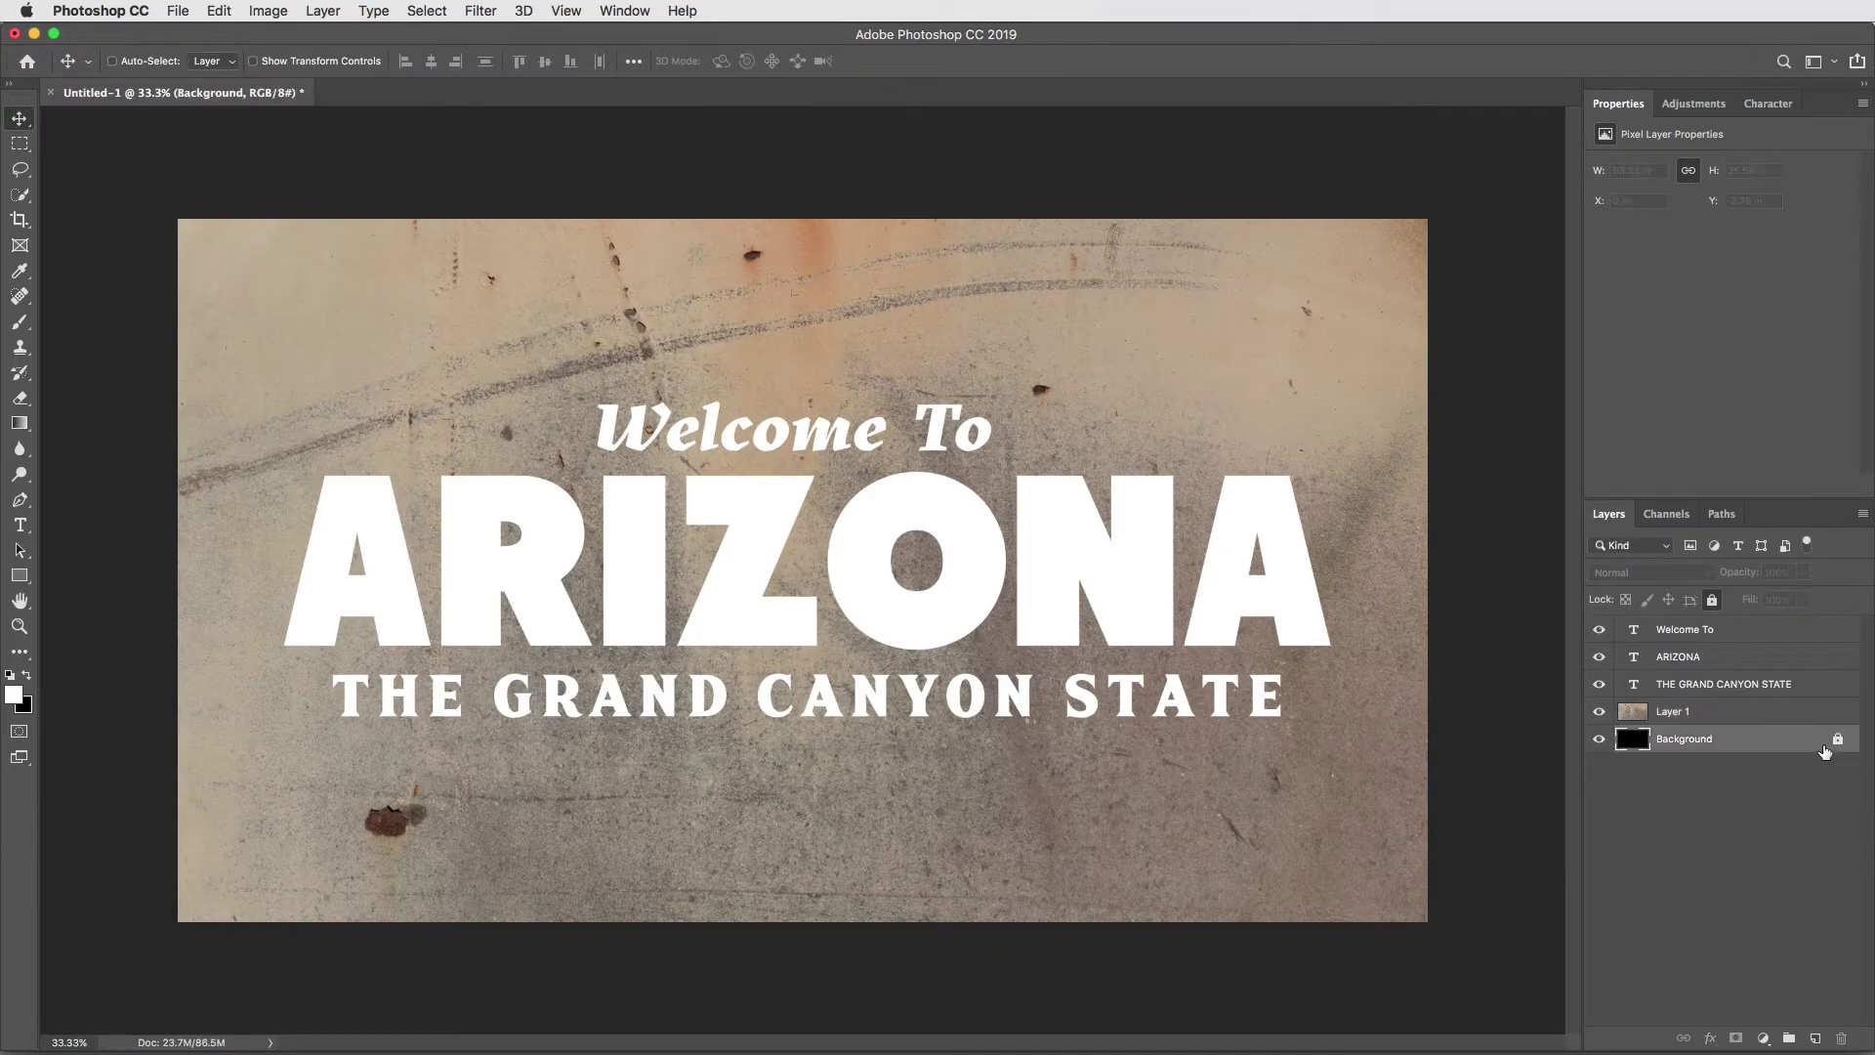
pyautogui.click(1837, 744)
pyautogui.press('Delete')
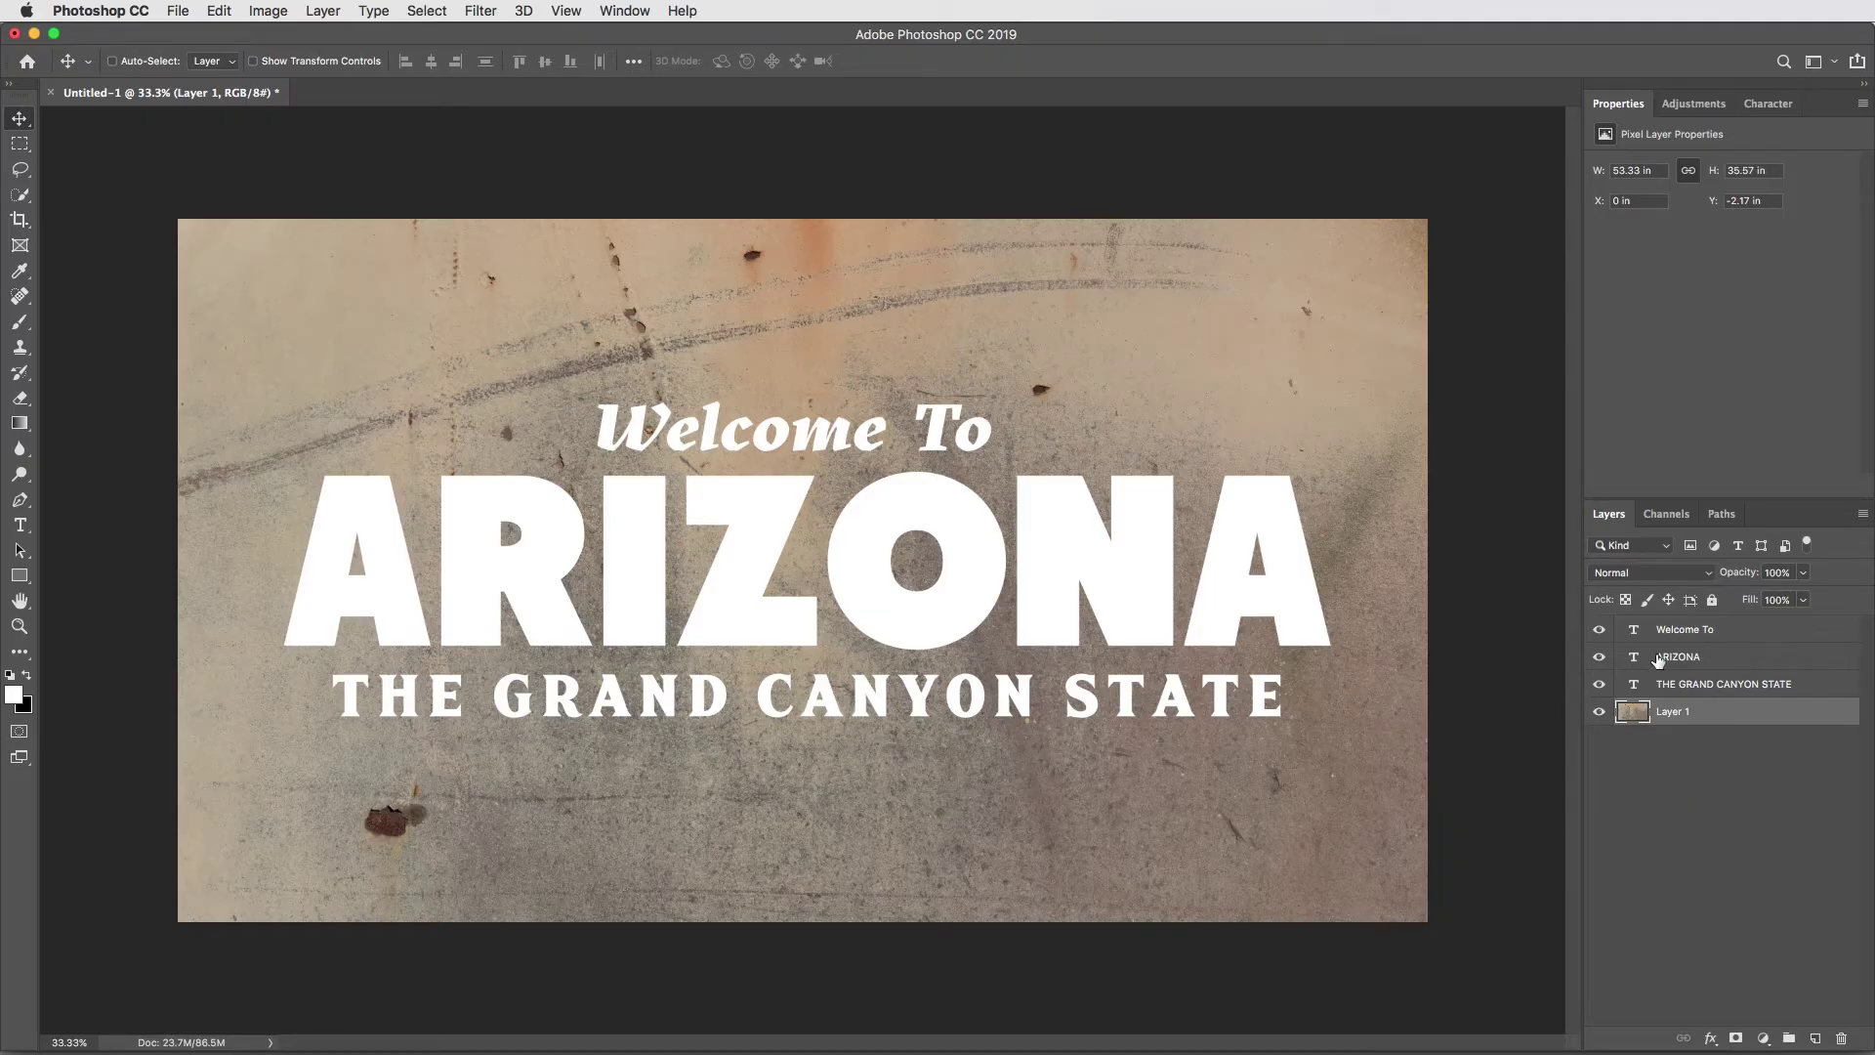
# Step: Group the three text layers, name the group Type and set its blend mode to Normal
pyautogui.click(1748, 631)
pyautogui.keyDown('shift'); pyautogui.click(1782, 687); pyautogui.keyUp('shift')
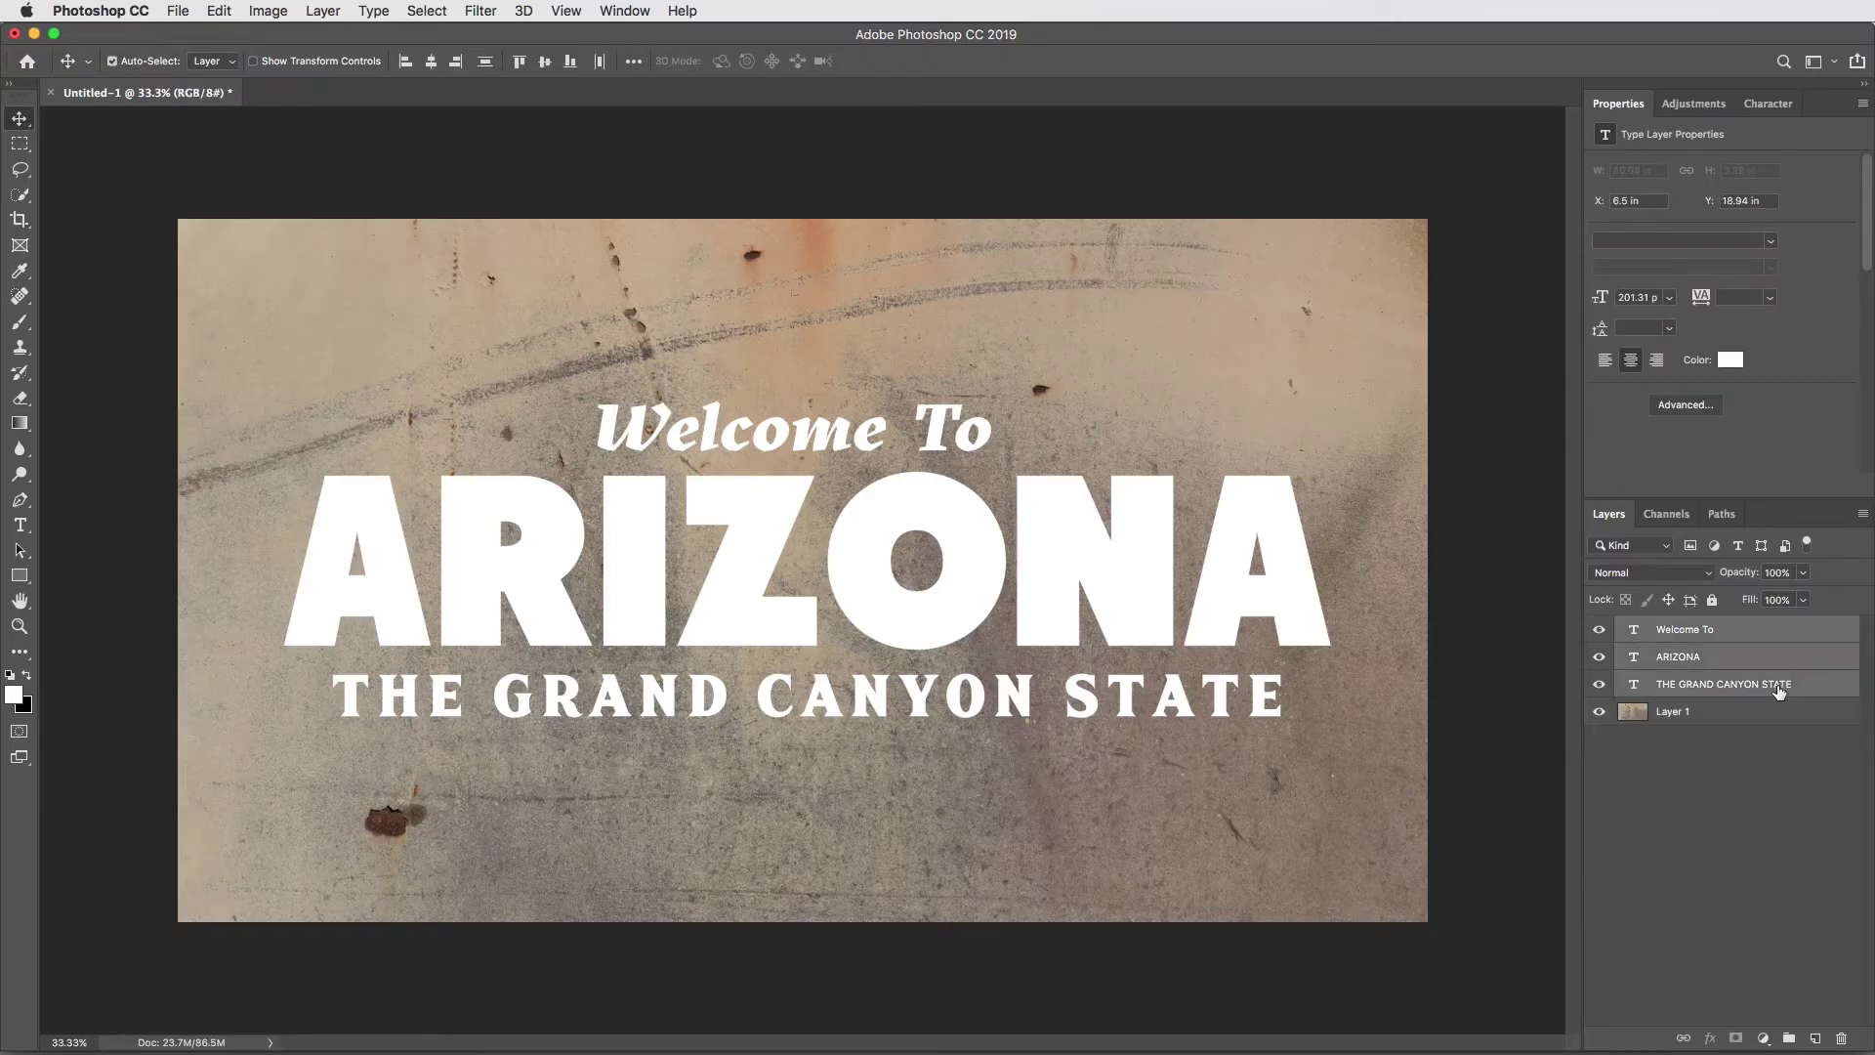
pyautogui.press('super+e')
pyautogui.press('super+z')
pyautogui.moveTo(1704, 689); pyautogui.dragTo(1791, 1035)
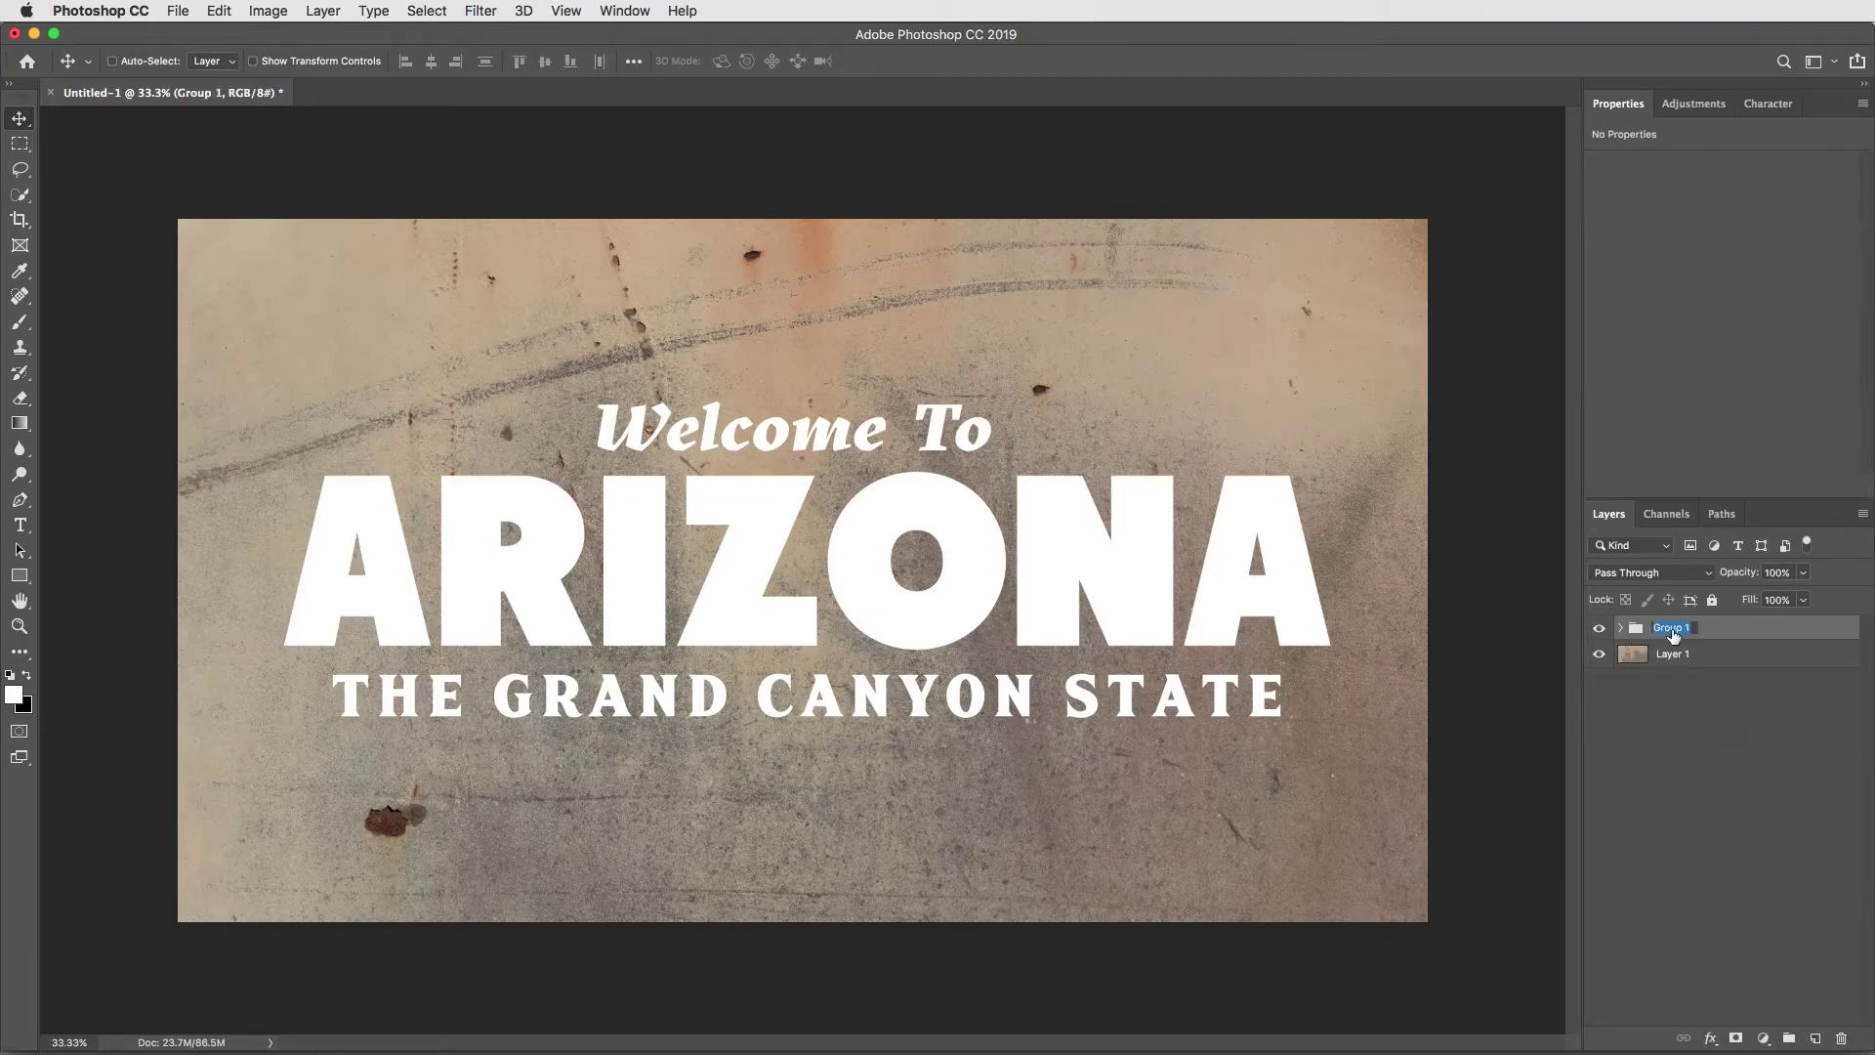
pyautogui.write('Type')
pyautogui.press('Return')
pyautogui.hotkey('shift', 'alt', 'n')
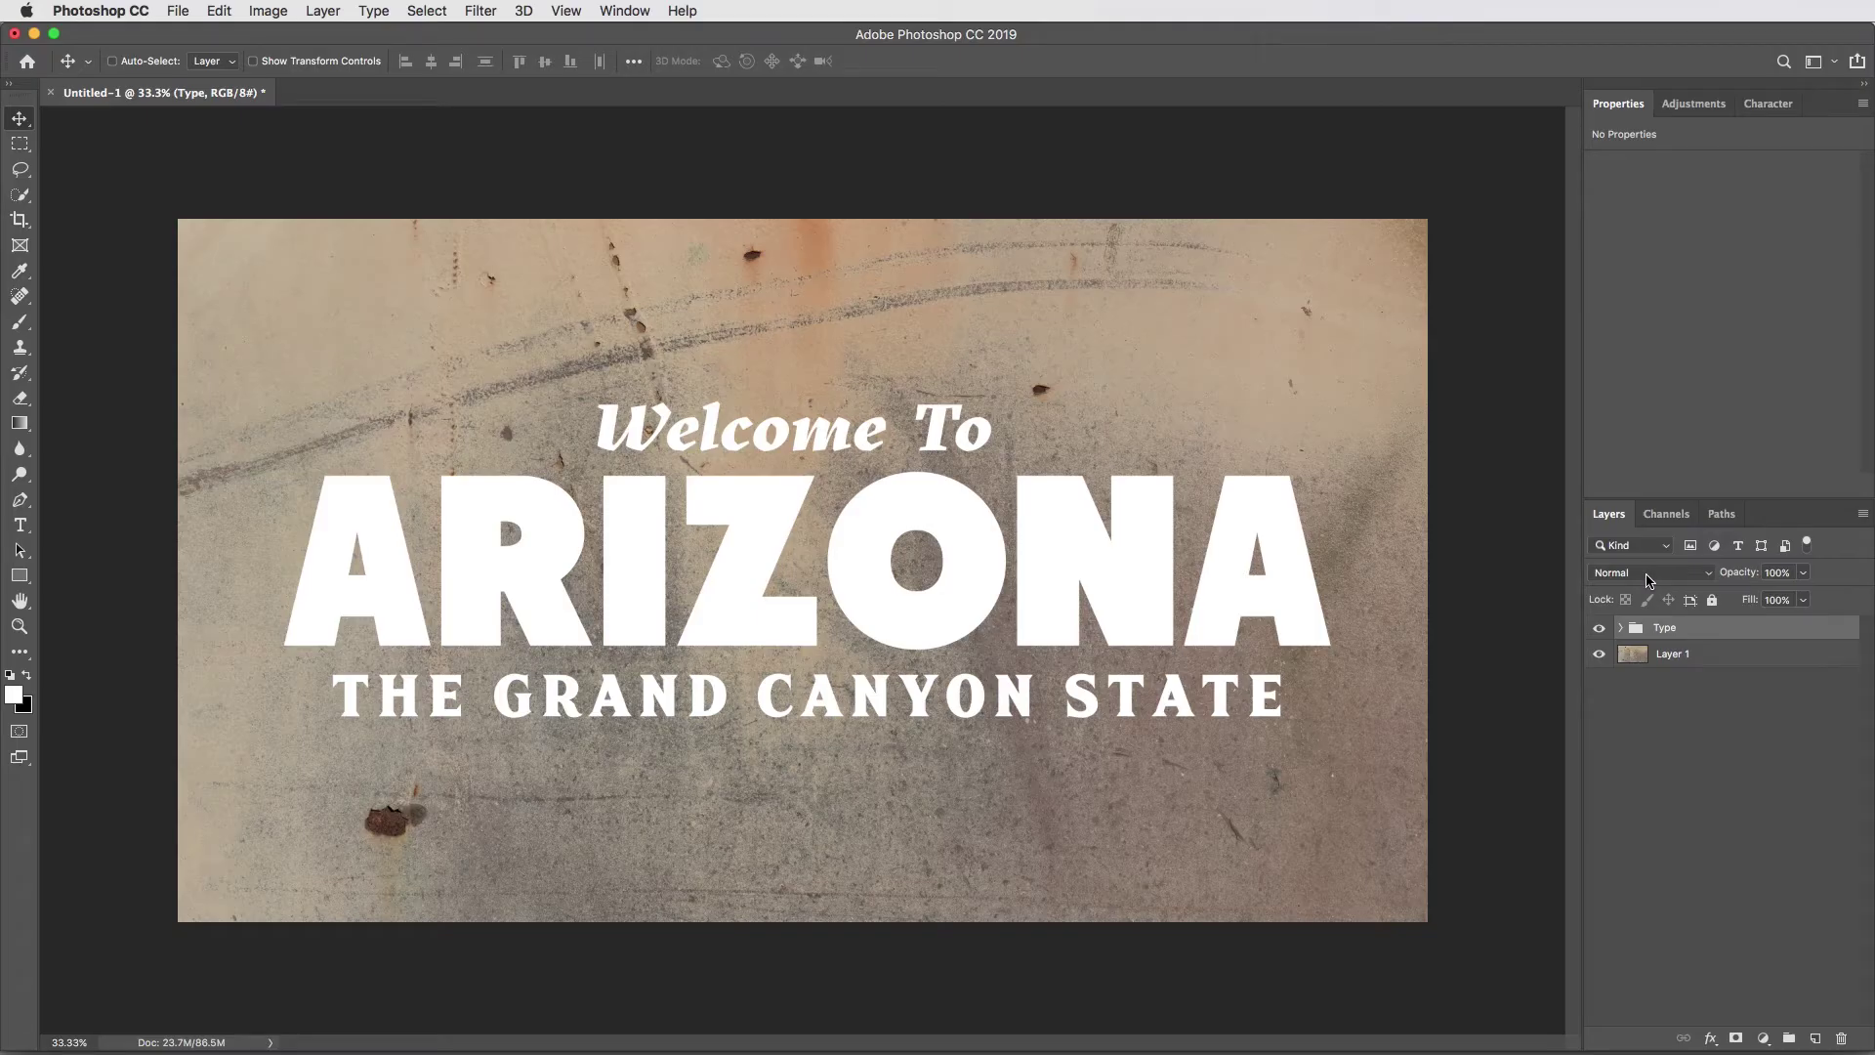
# Step: Open the recent file TextureGuys_Grunge_134L.jpg, copy its entire image and close the file
pyautogui.moveTo(1279, 569)
pyautogui.mouseDown()
pyautogui.moveTo(1250, 601)
pyautogui.moveTo(1280, 567)
pyautogui.mouseUp()
pyautogui.press('super')
pyautogui.click(174, 8)
pyautogui.moveTo(293, 106)
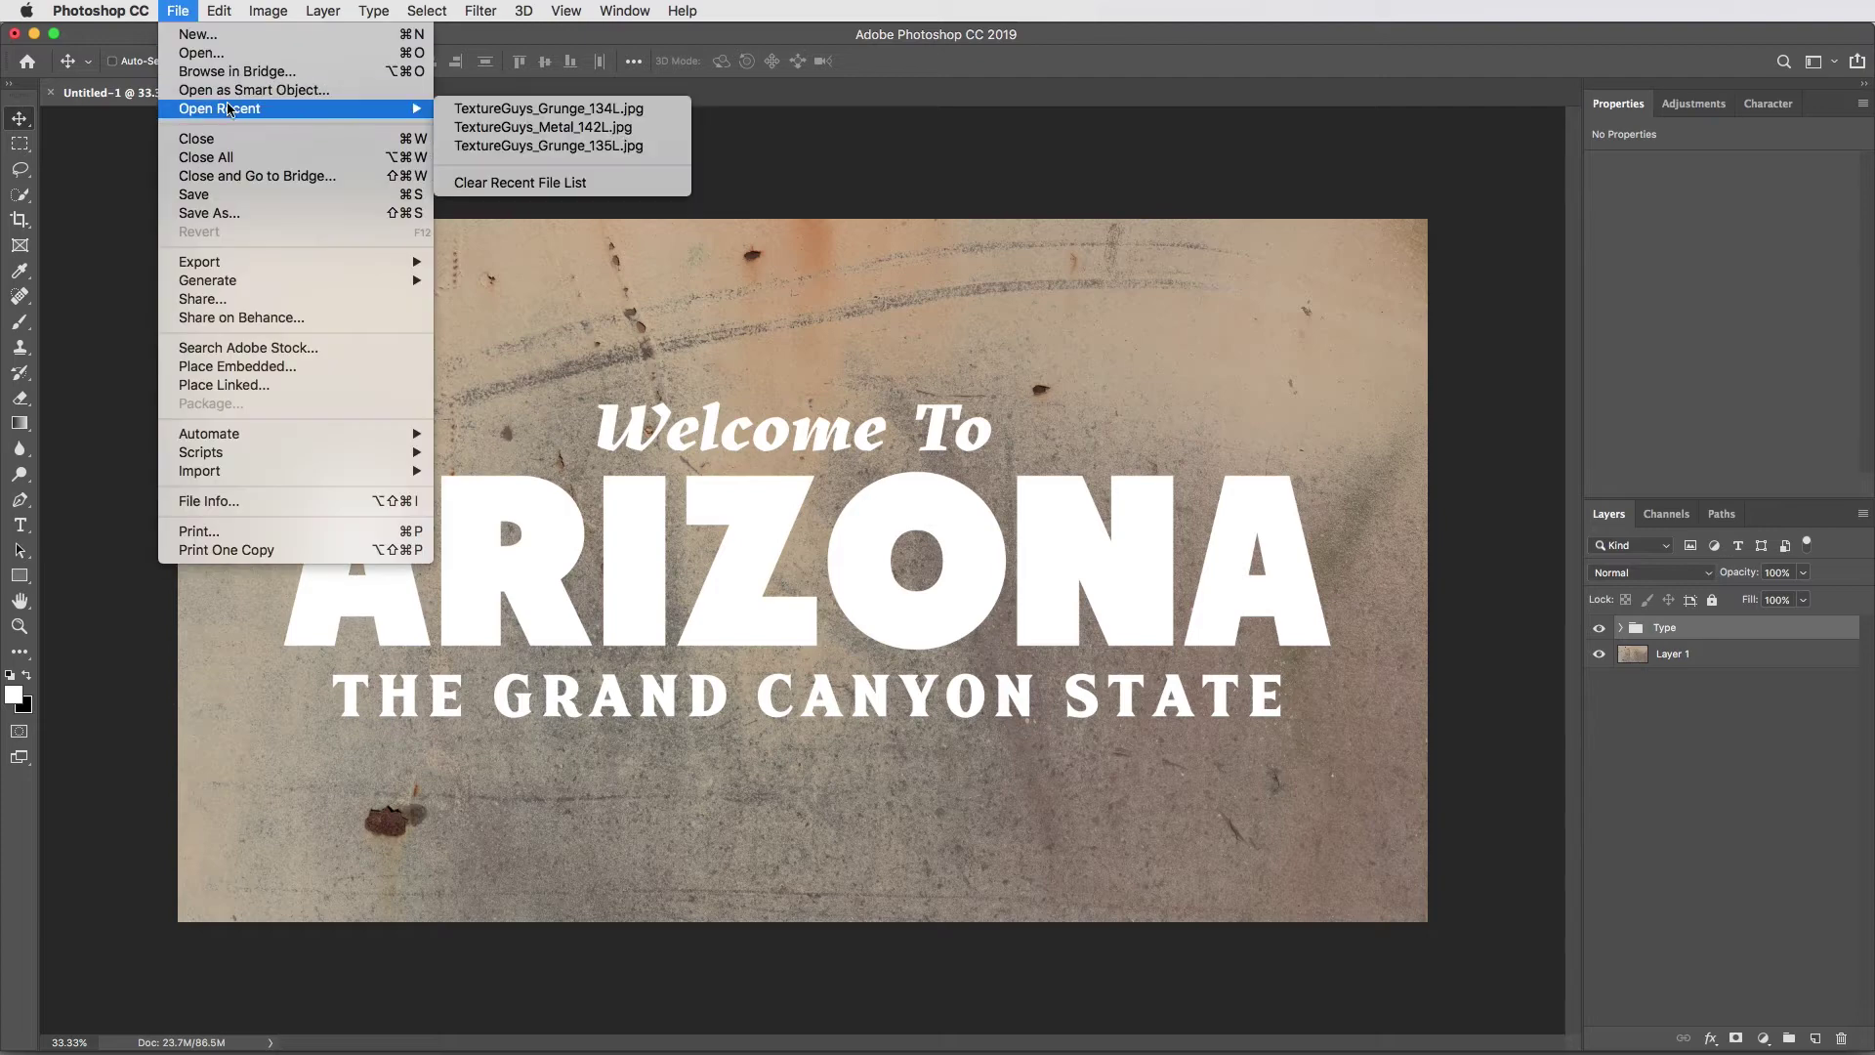
pyautogui.click(477, 105)
pyautogui.press('super+a')
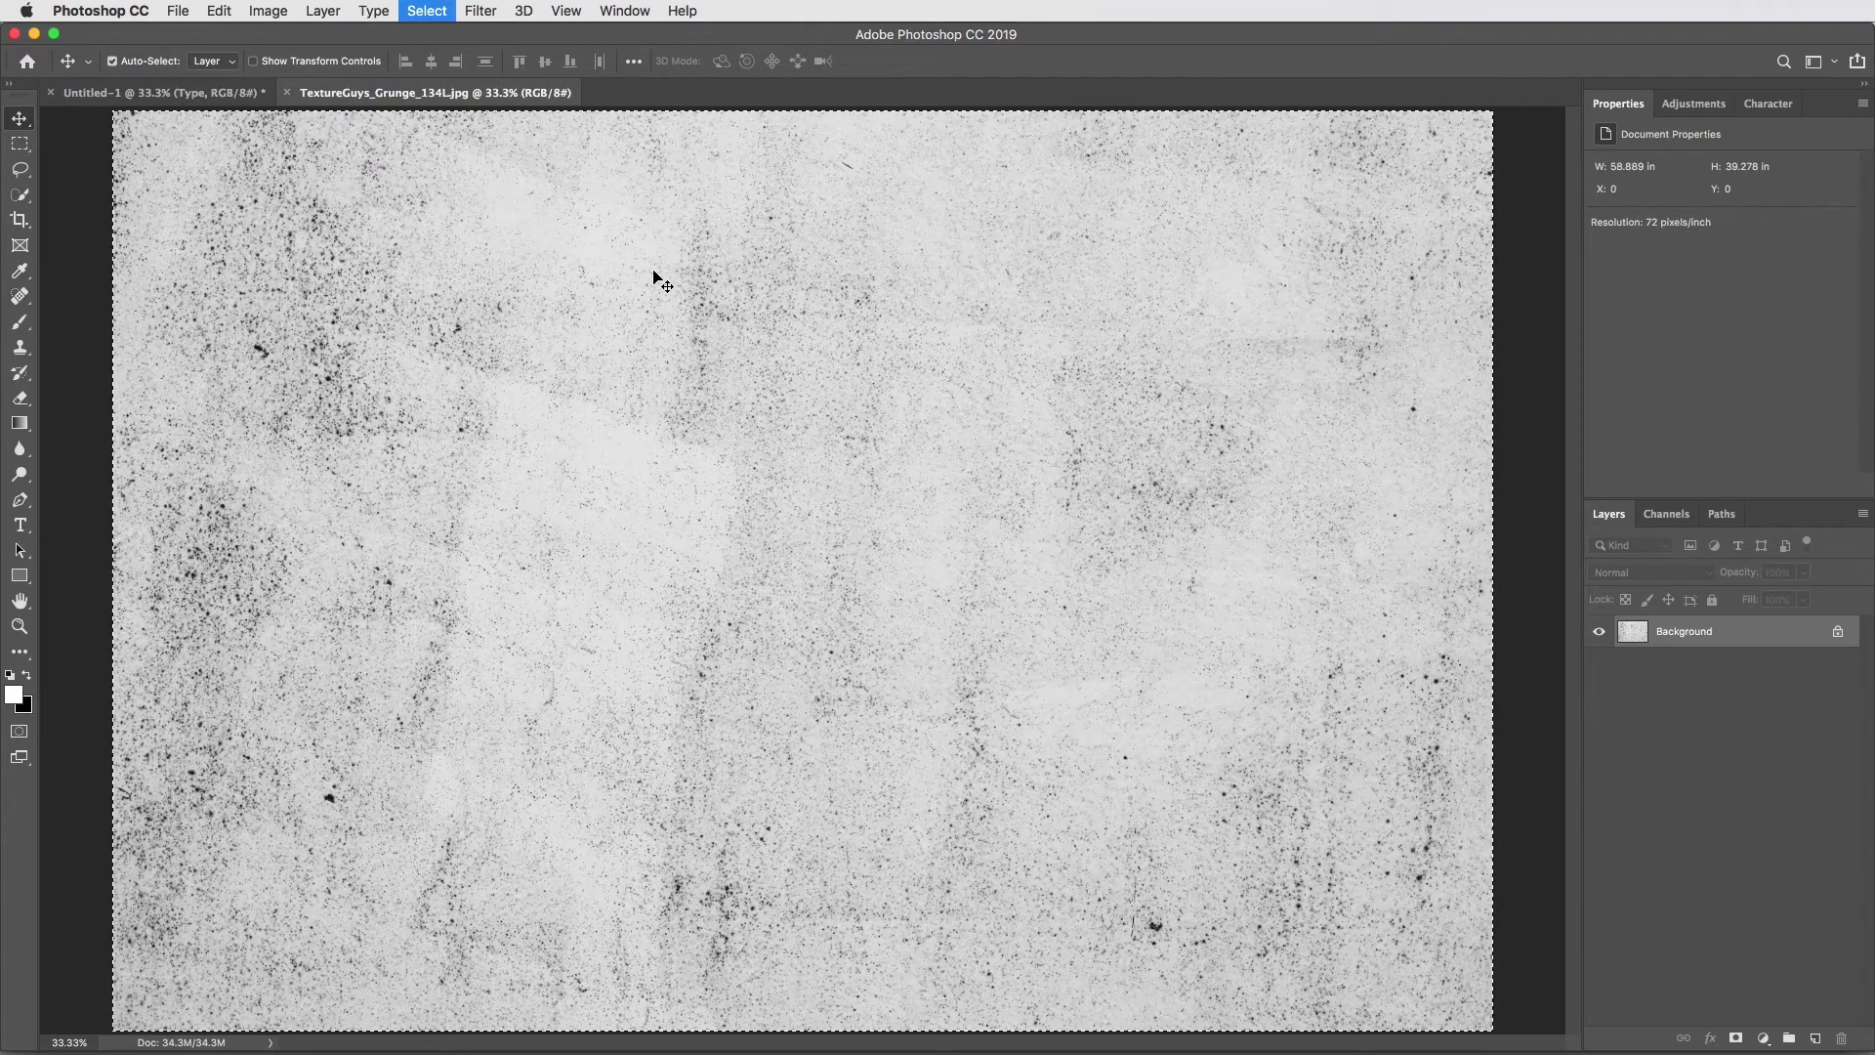
pyautogui.press('super+c')
pyautogui.press('super+w')
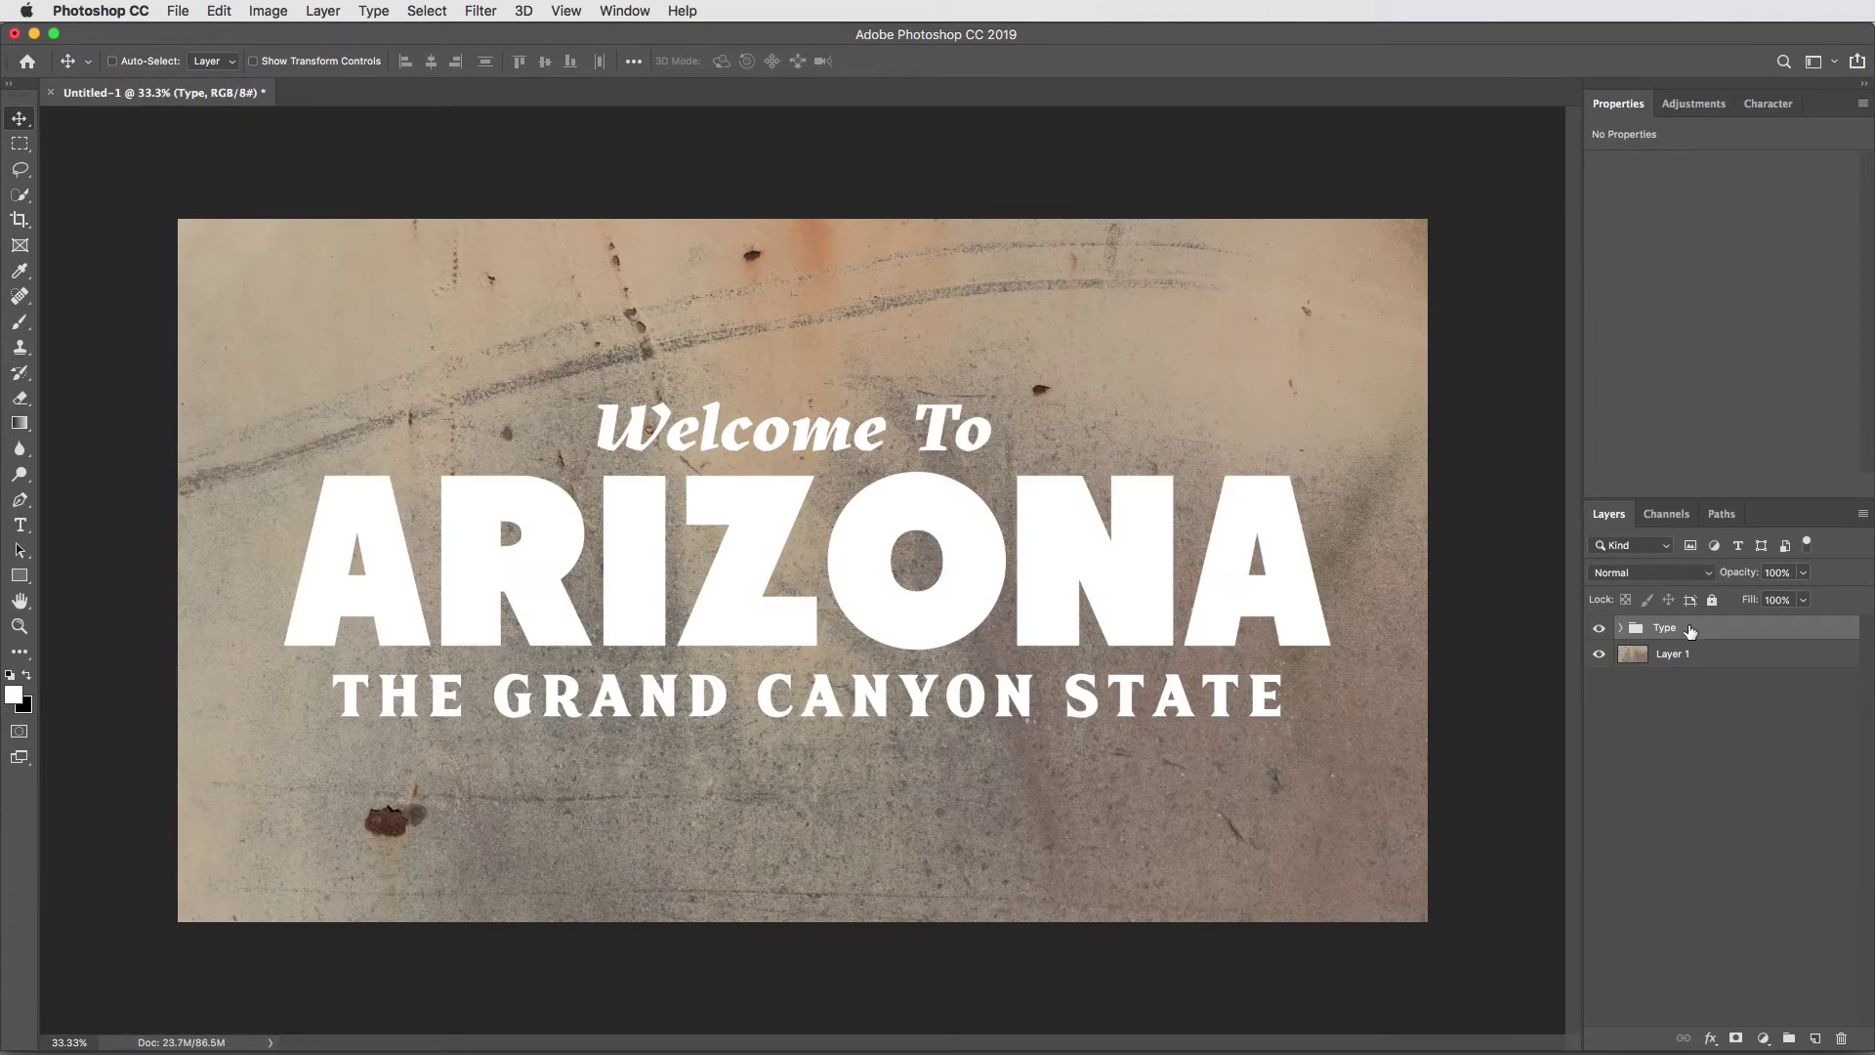
# Step: Add a layer mask to the Type group and paste the grunge texture into the mask
pyautogui.click(1737, 1038)
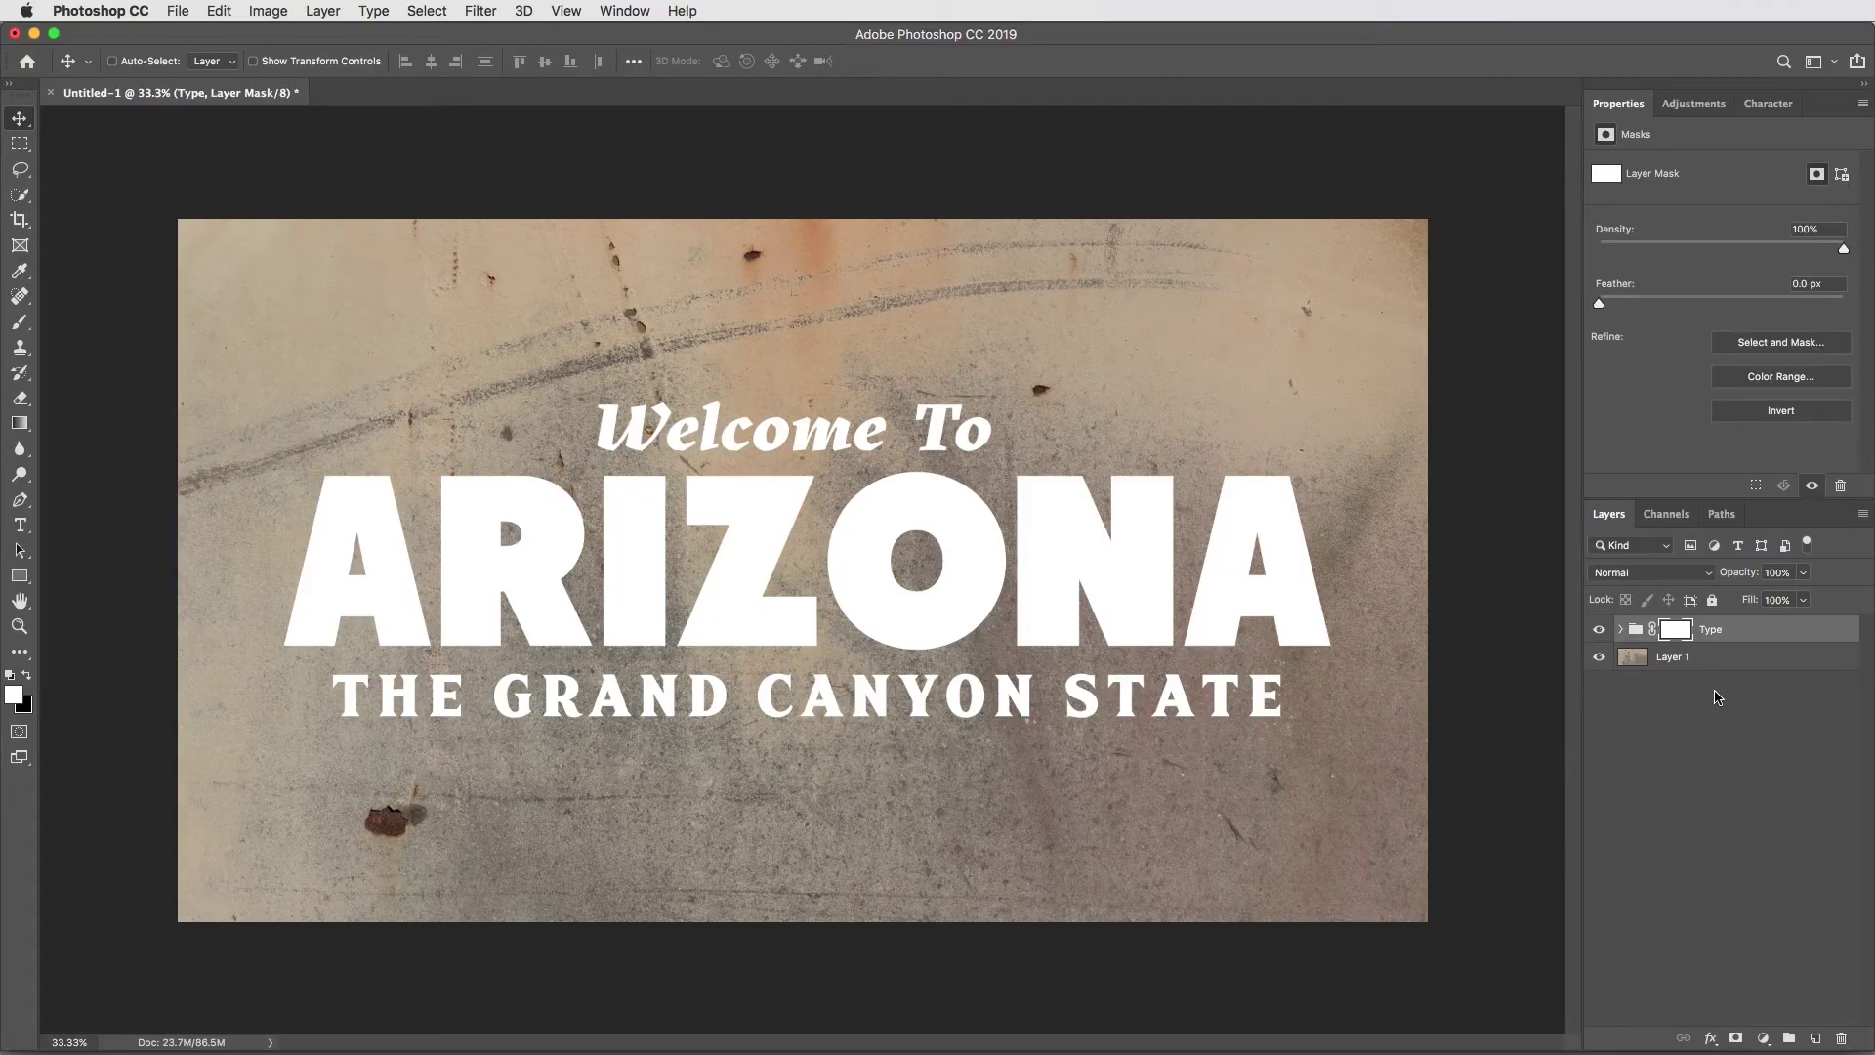
pyautogui.keyDown('alt'); pyautogui.click(1675, 630); pyautogui.keyUp('alt')
pyautogui.press('super+v')
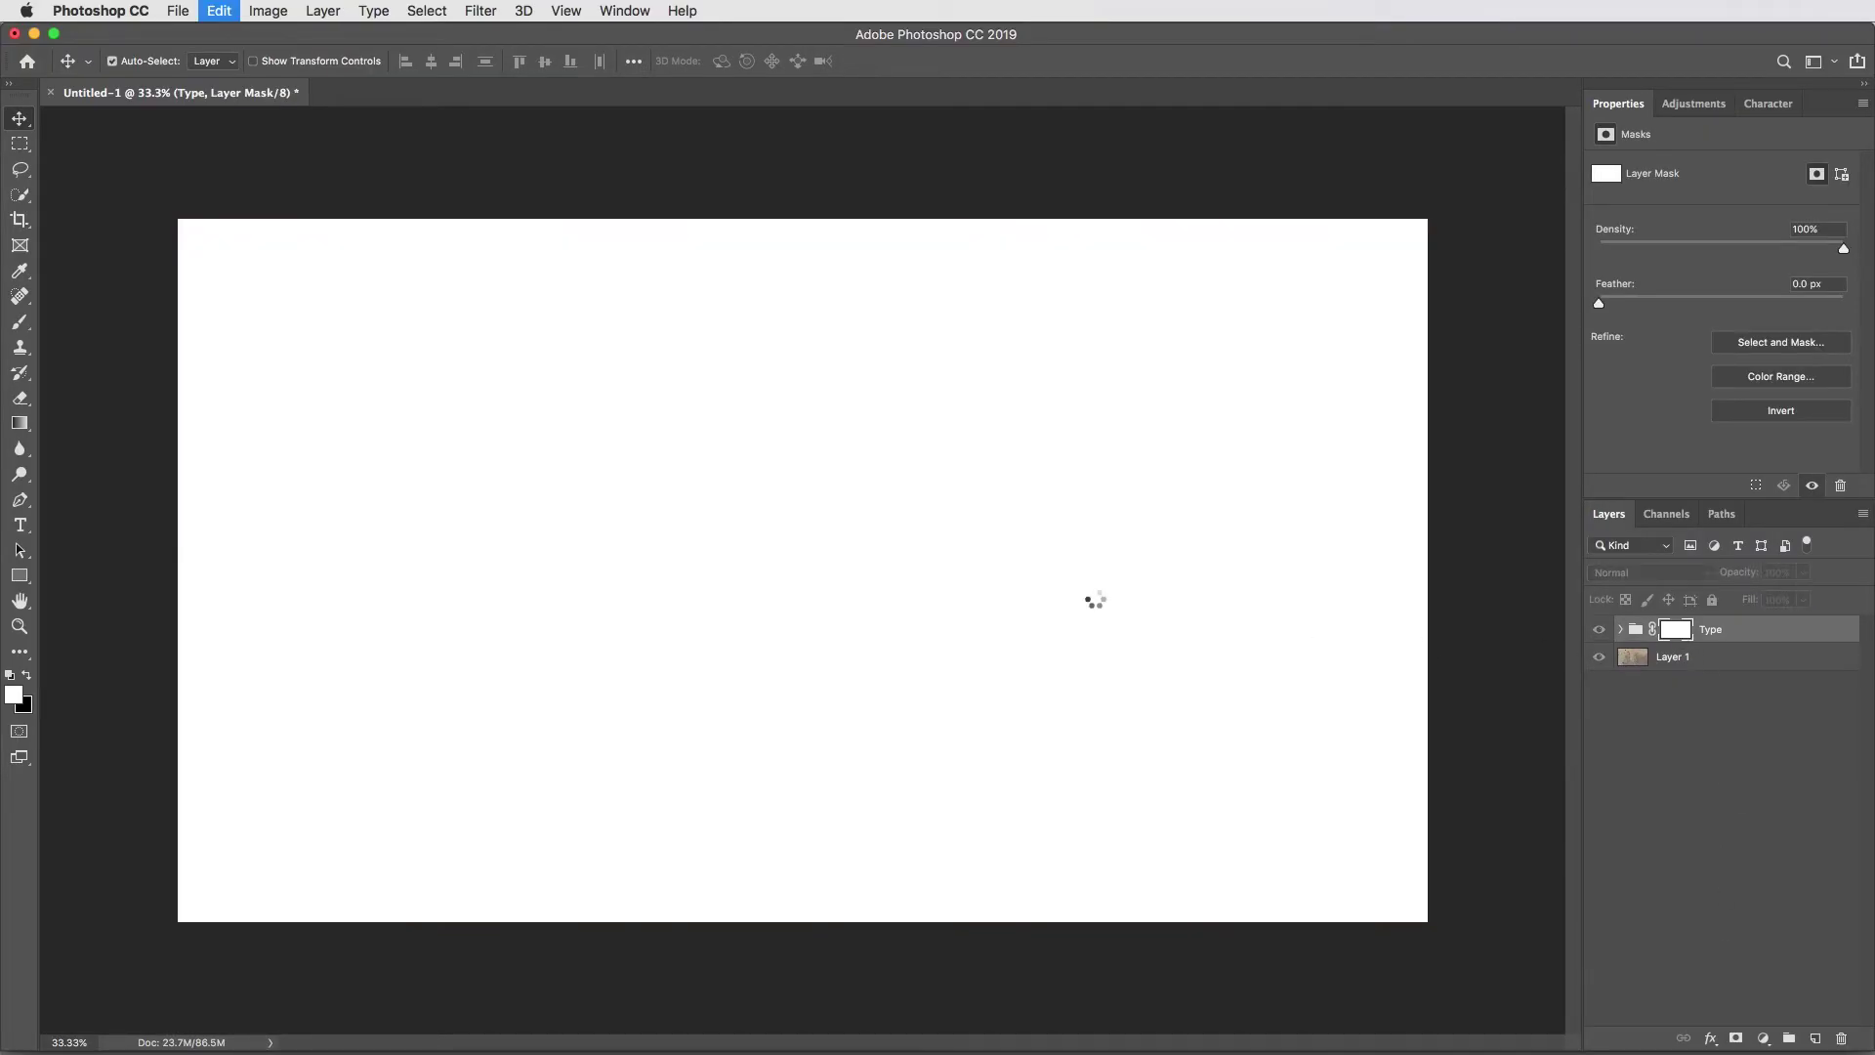
pyautogui.press('super+d')
pyautogui.click(1637, 629)
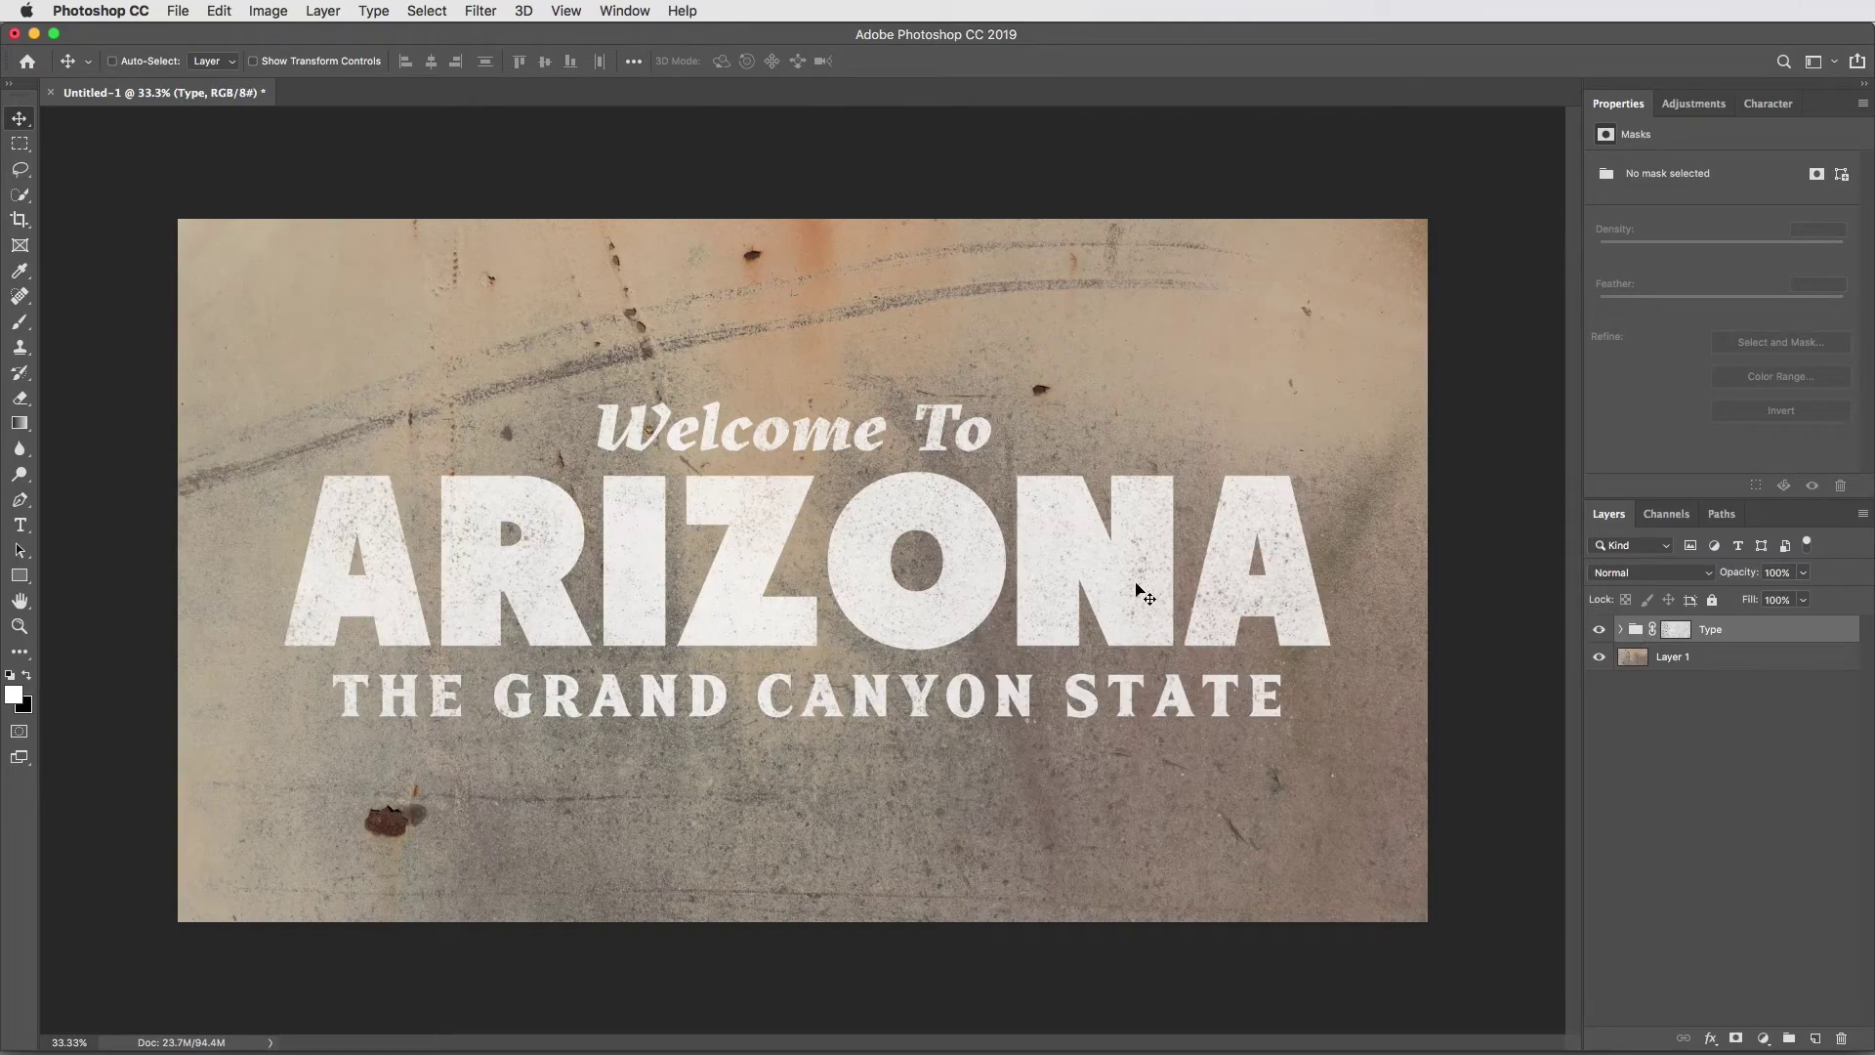
# Step: Delete the grunge layer mask from the Type group
pyautogui.click(1620, 630)
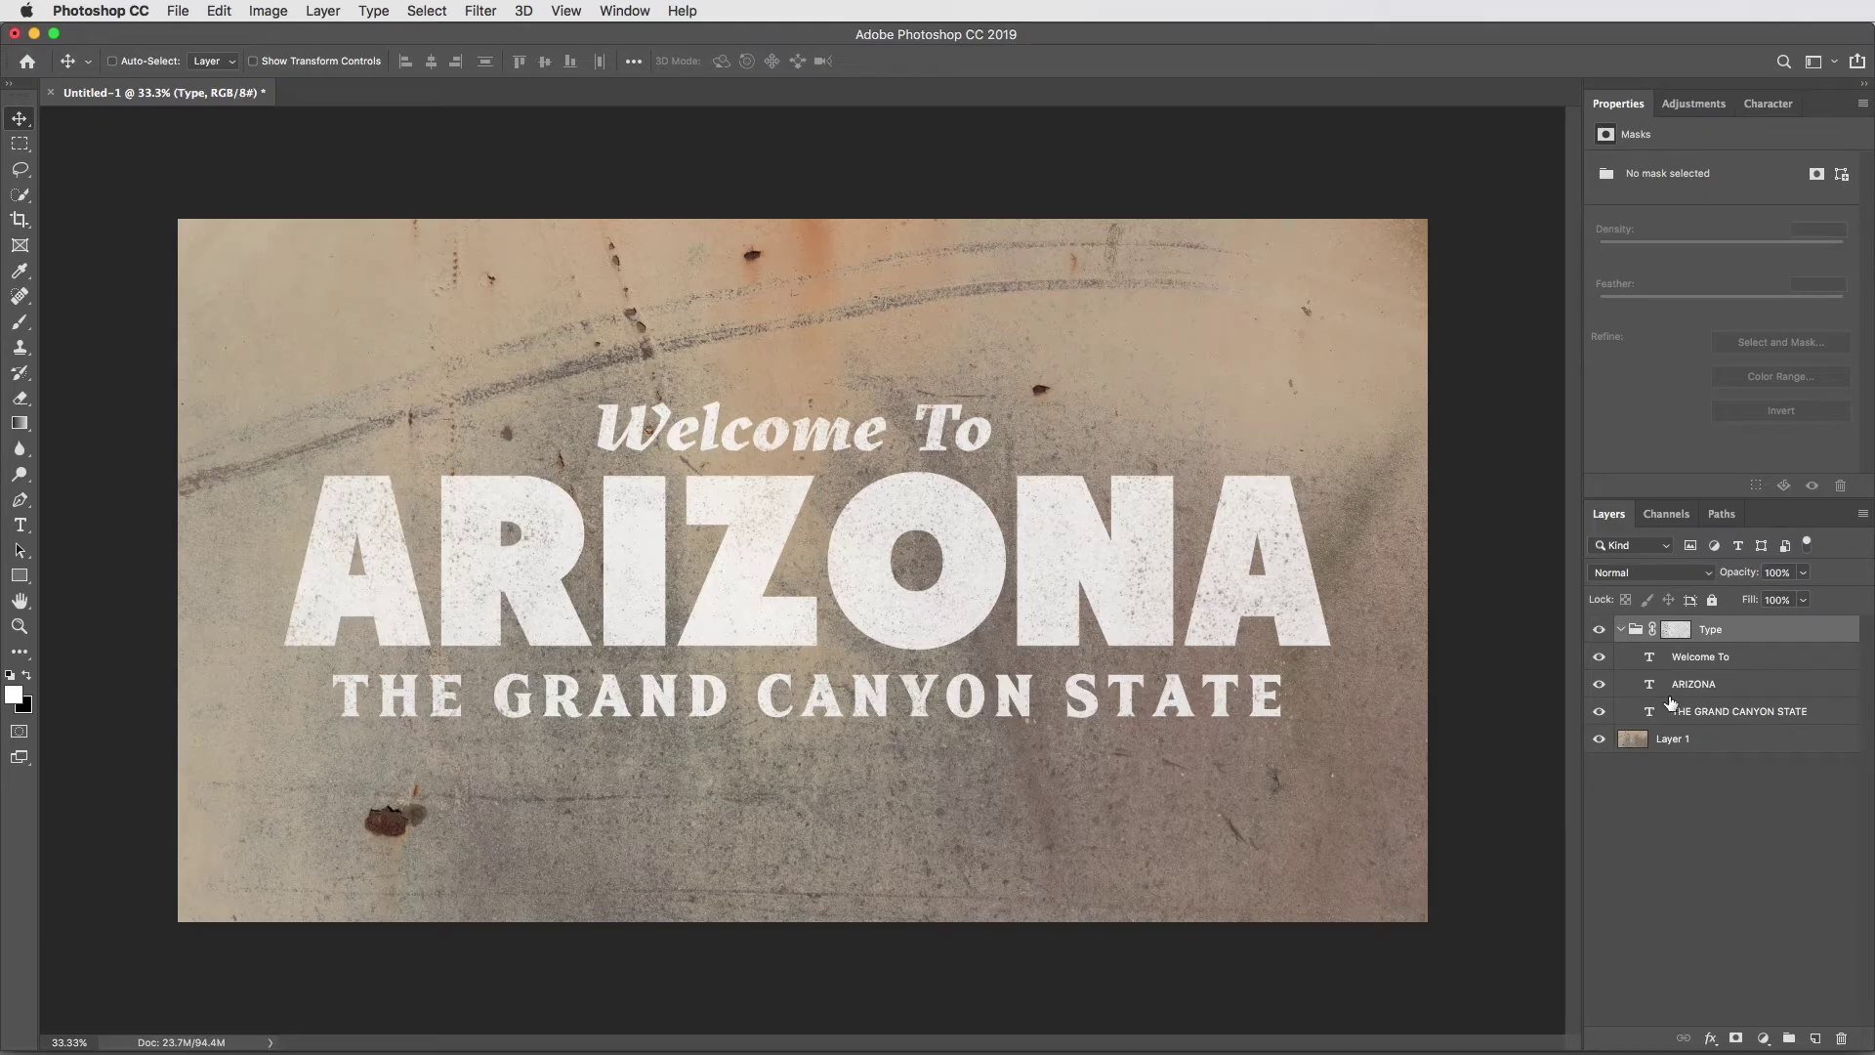
pyautogui.click(1622, 630)
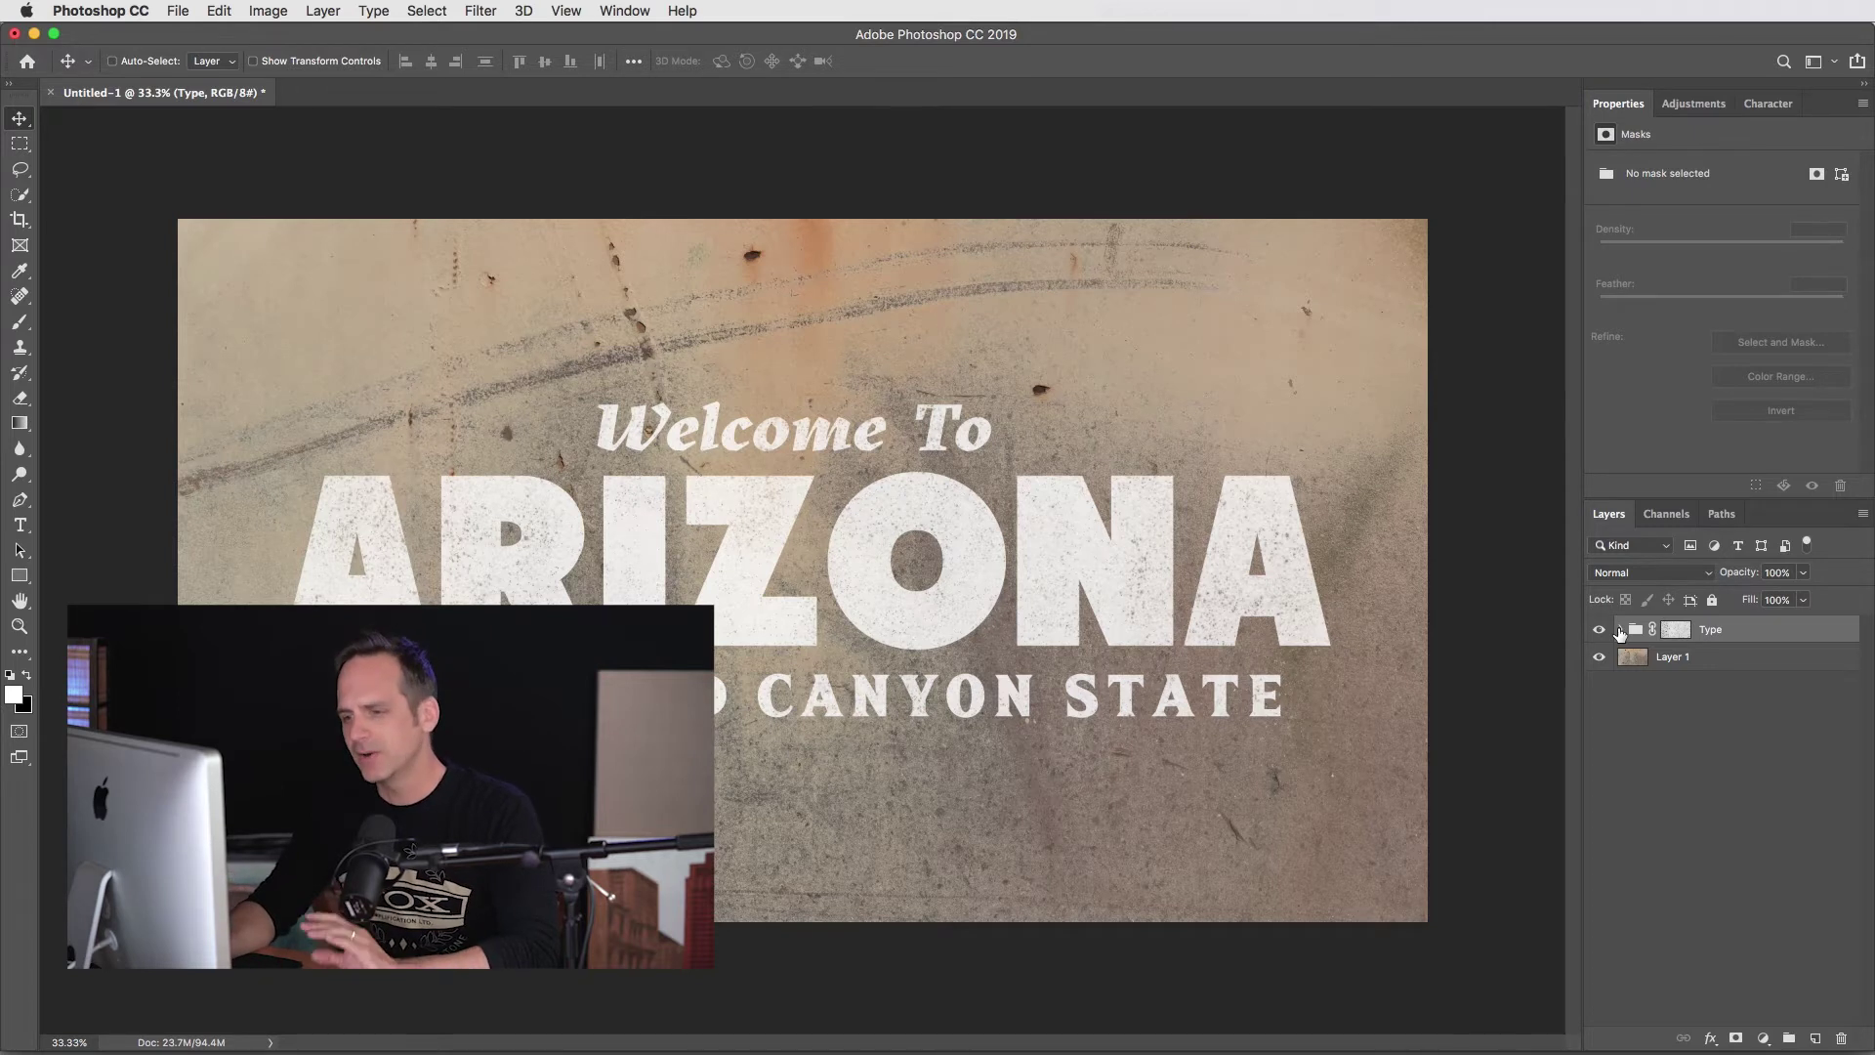
pyautogui.click(1702, 730)
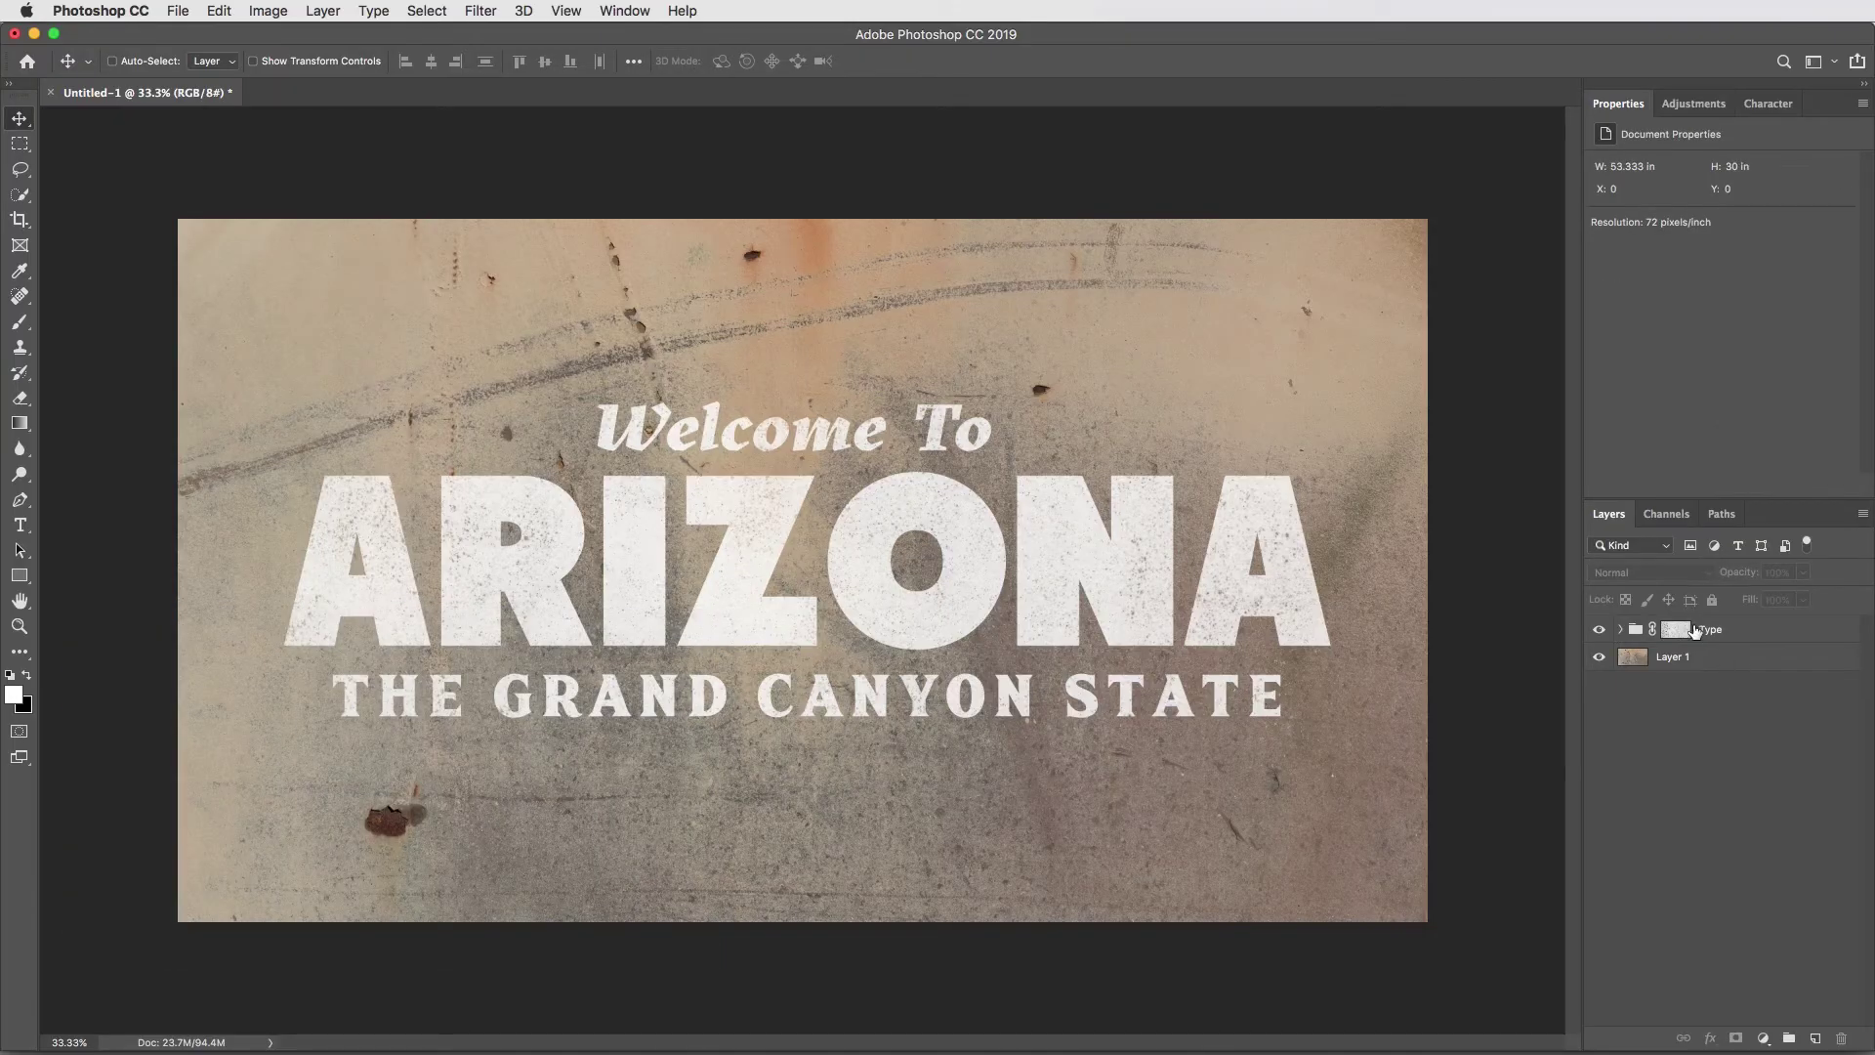
pyautogui.rightClick(1675, 636)
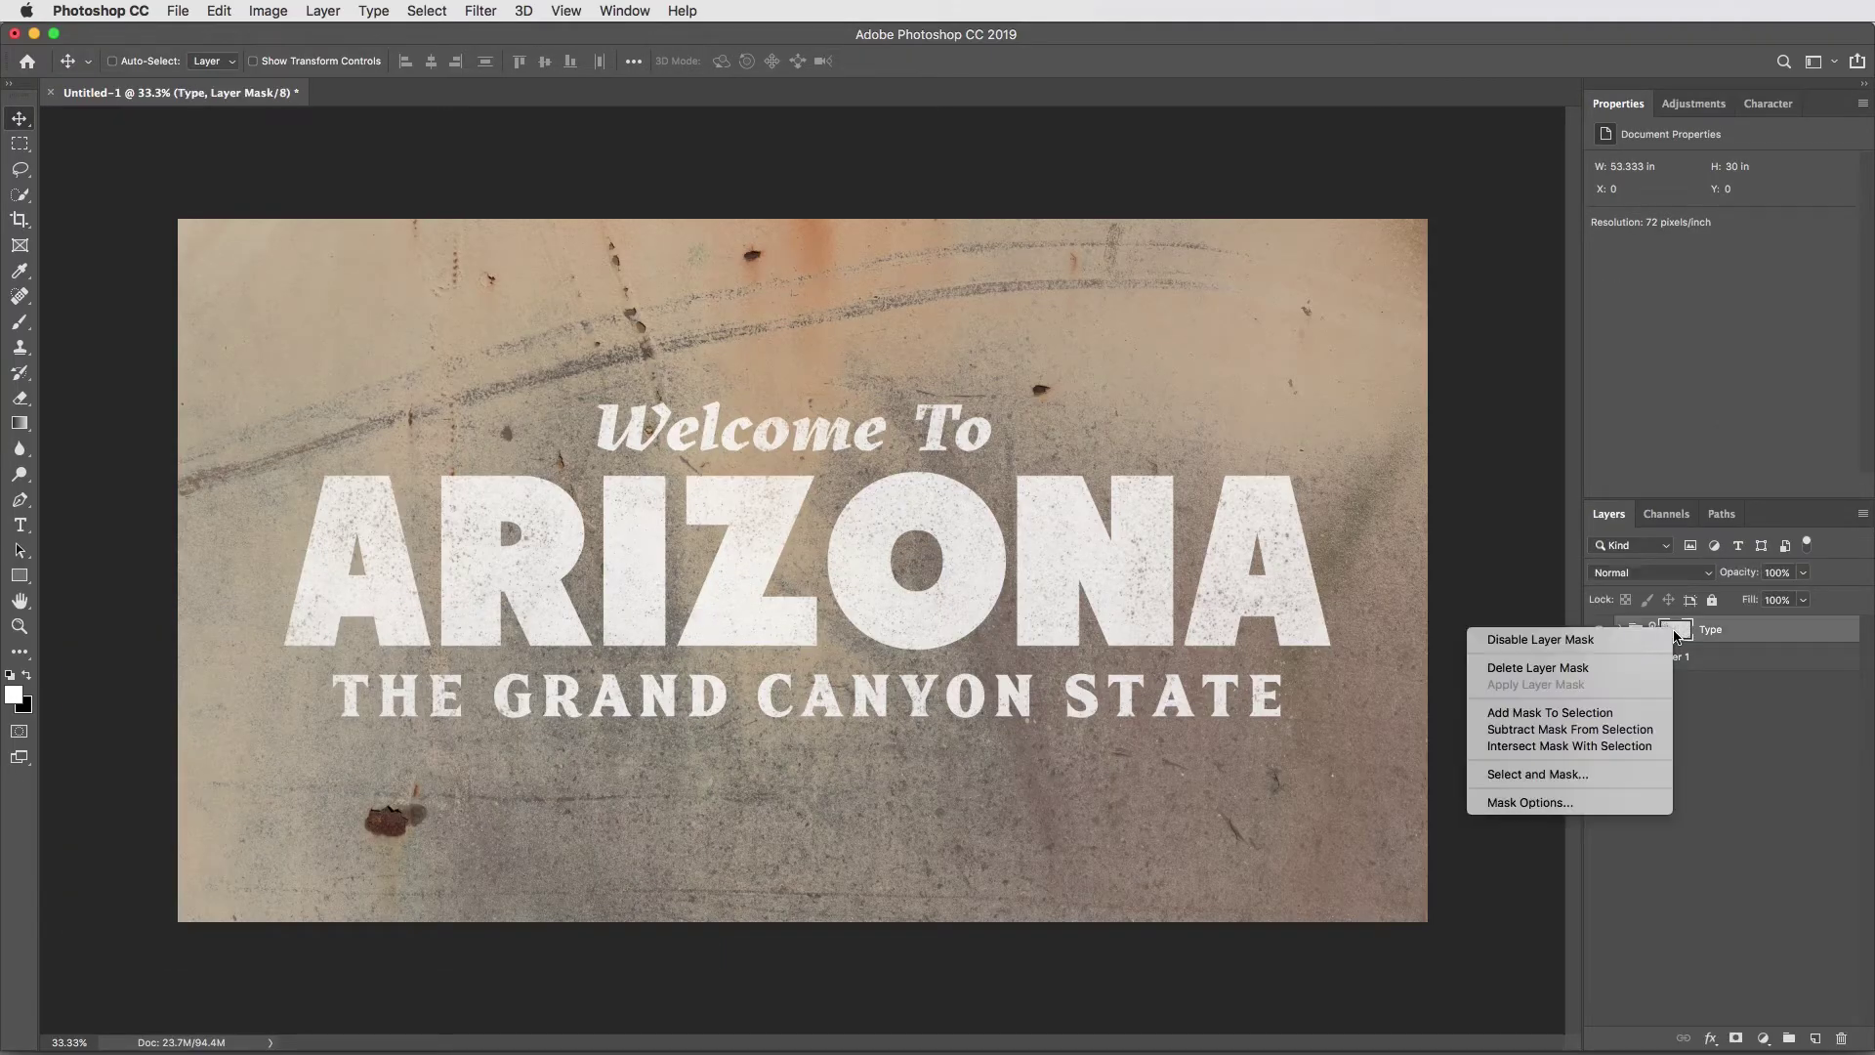
pyautogui.click(1628, 669)
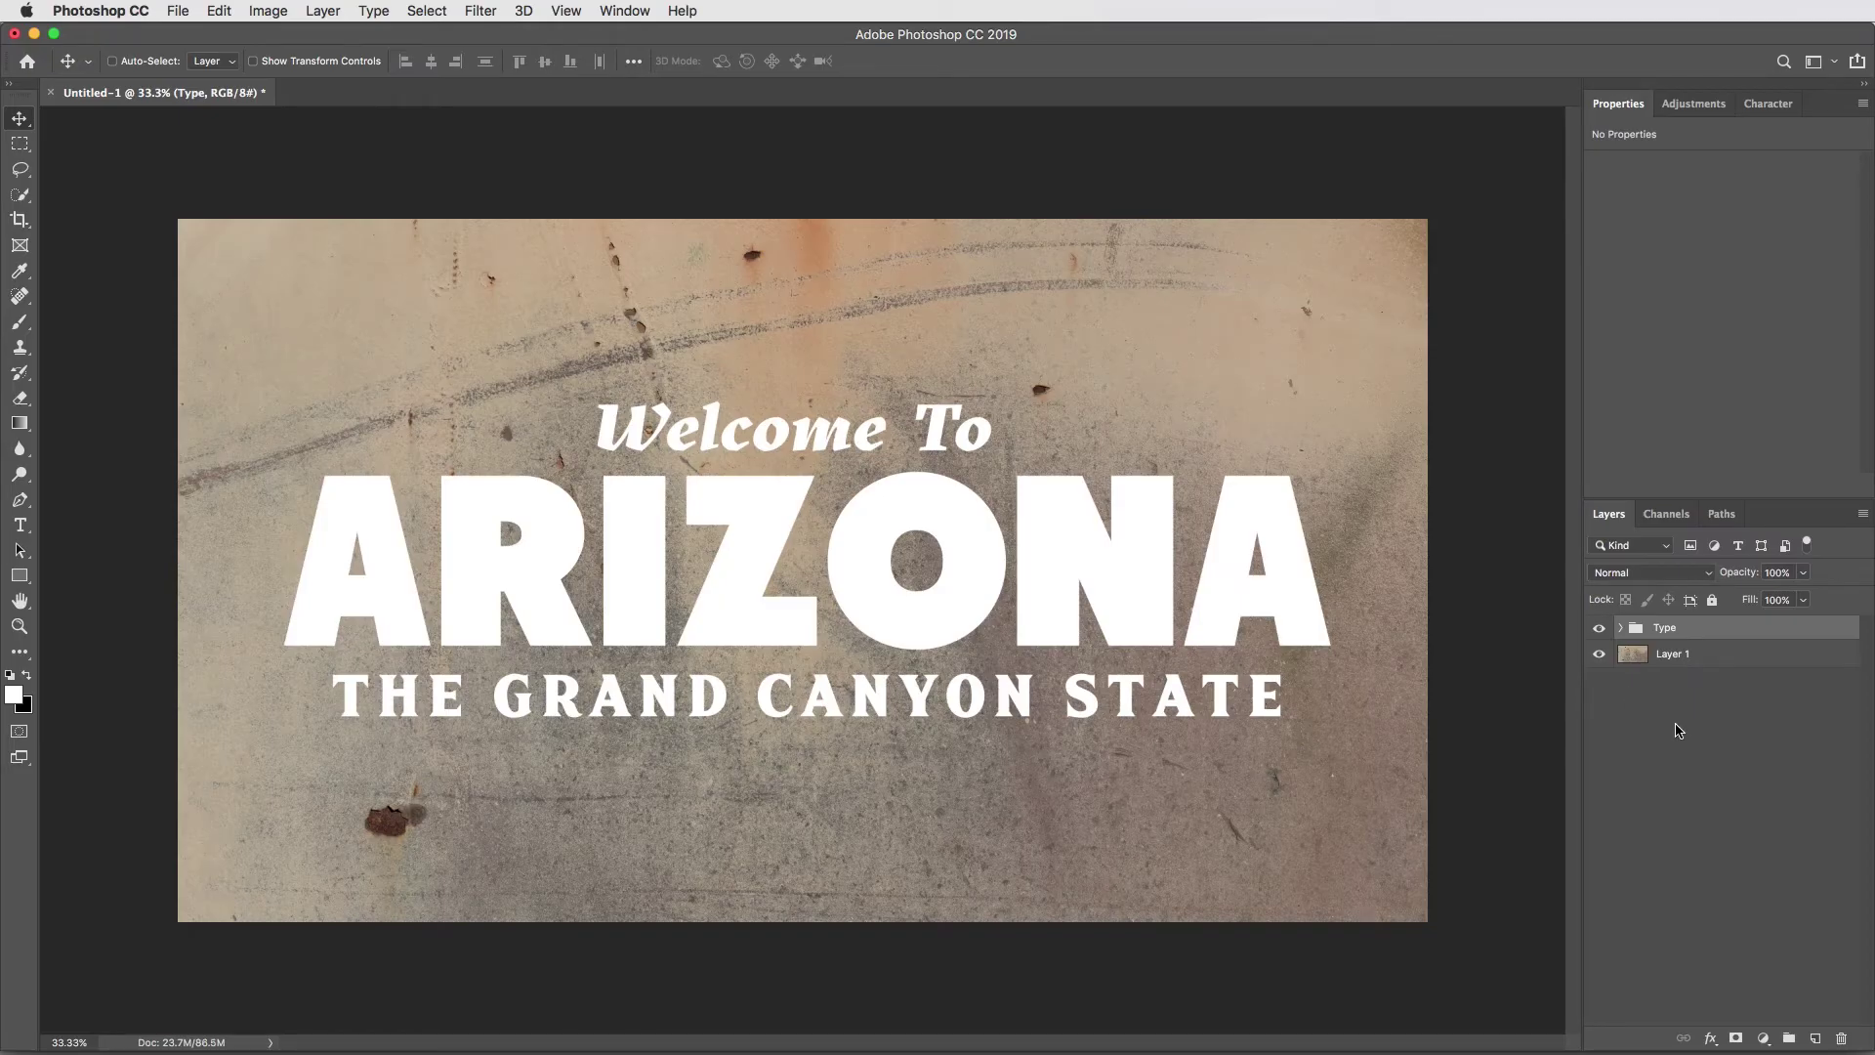
# Step: Paste the grunge texture as a layer above the Type group and clip it to the group
pyautogui.press('super+v')
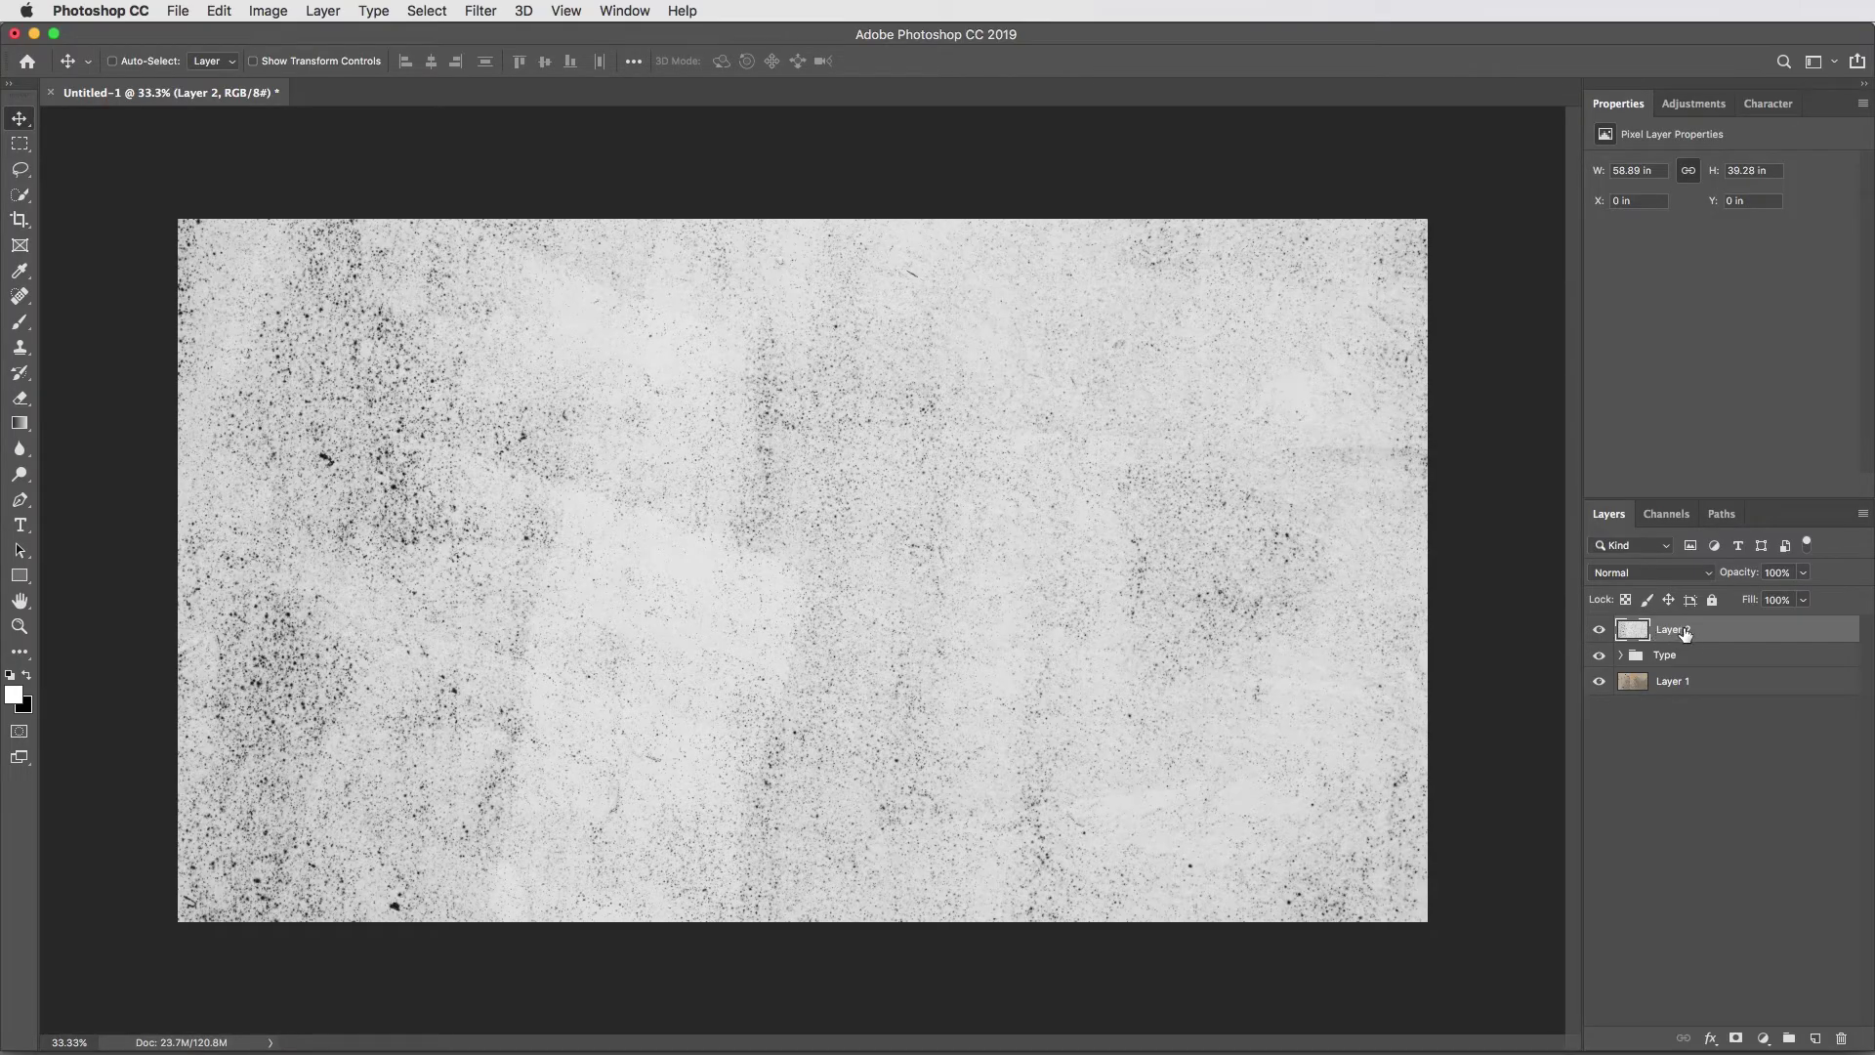
pyautogui.moveTo(1685, 634); pyautogui.dragTo(1639, 636)
pyautogui.keyDown('alt'); pyautogui.click(1643, 644); pyautogui.keyUp('alt')
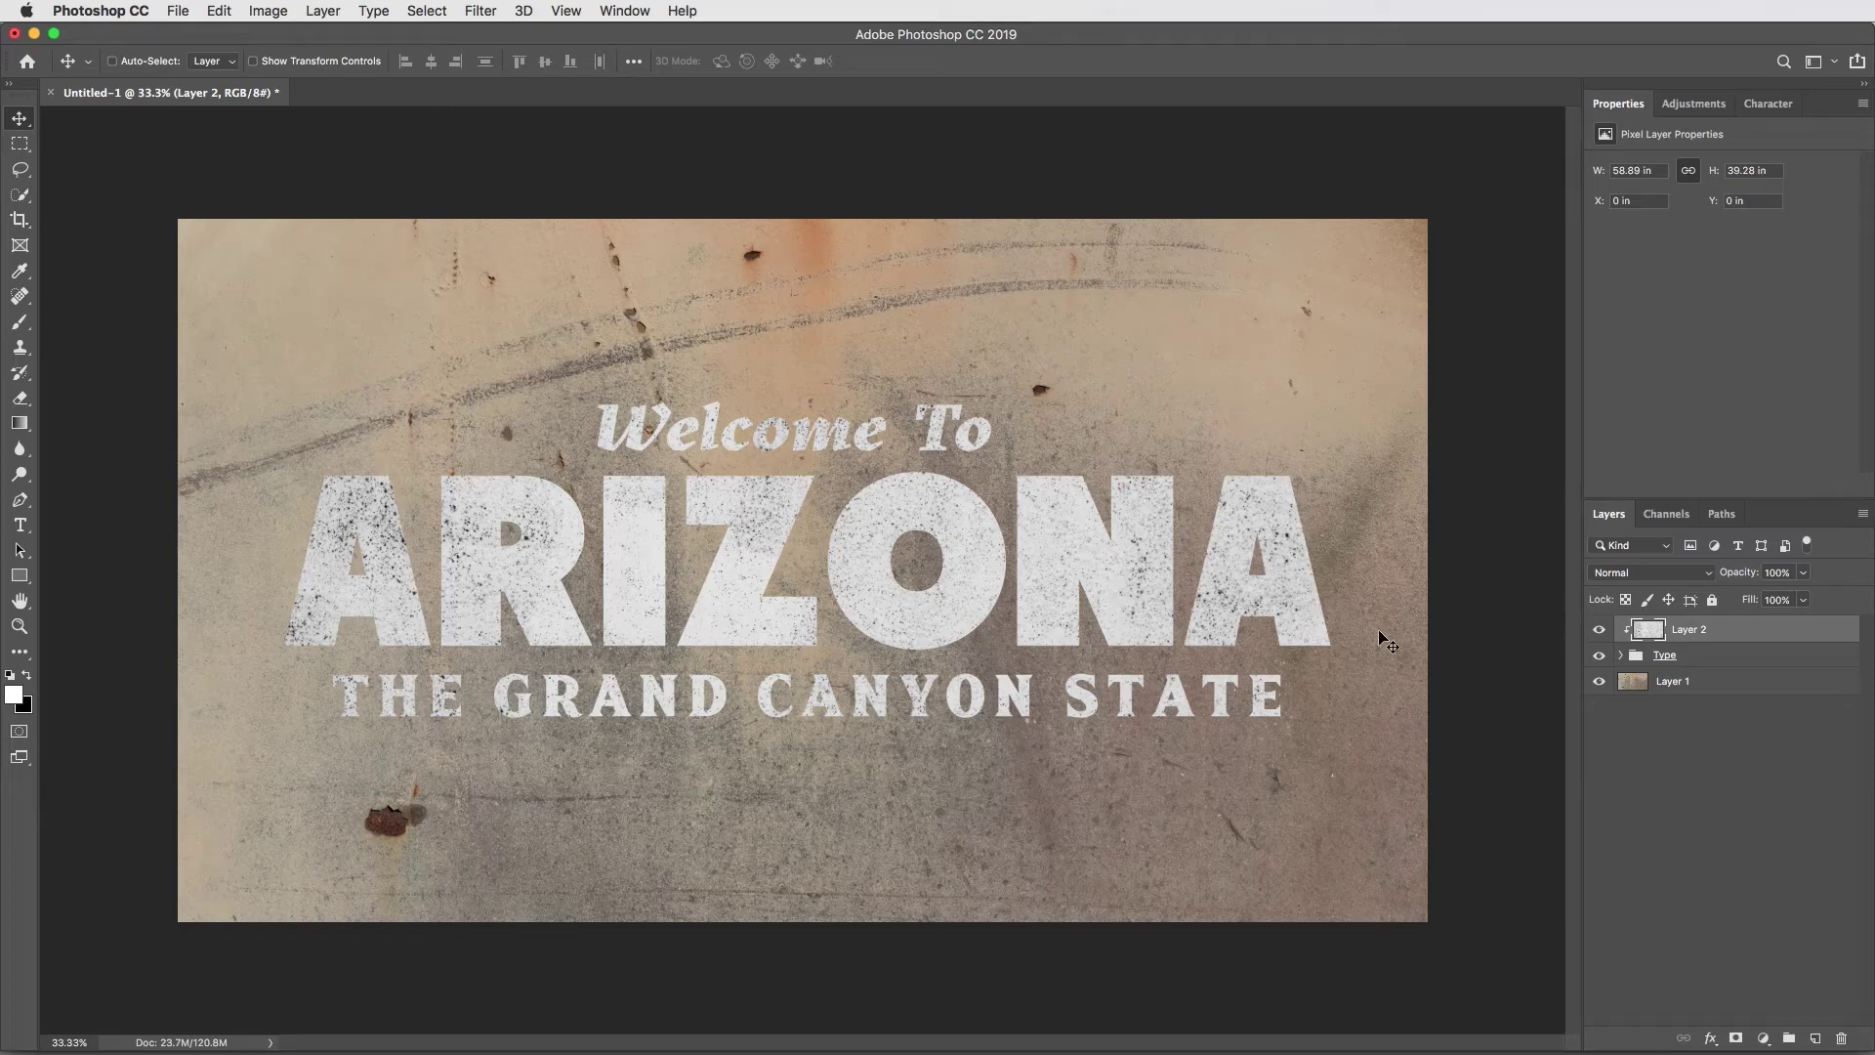
# Step: Open the Type group's Blending Options and raise the Blend If black point for This Layer to 151
pyautogui.click(1707, 656)
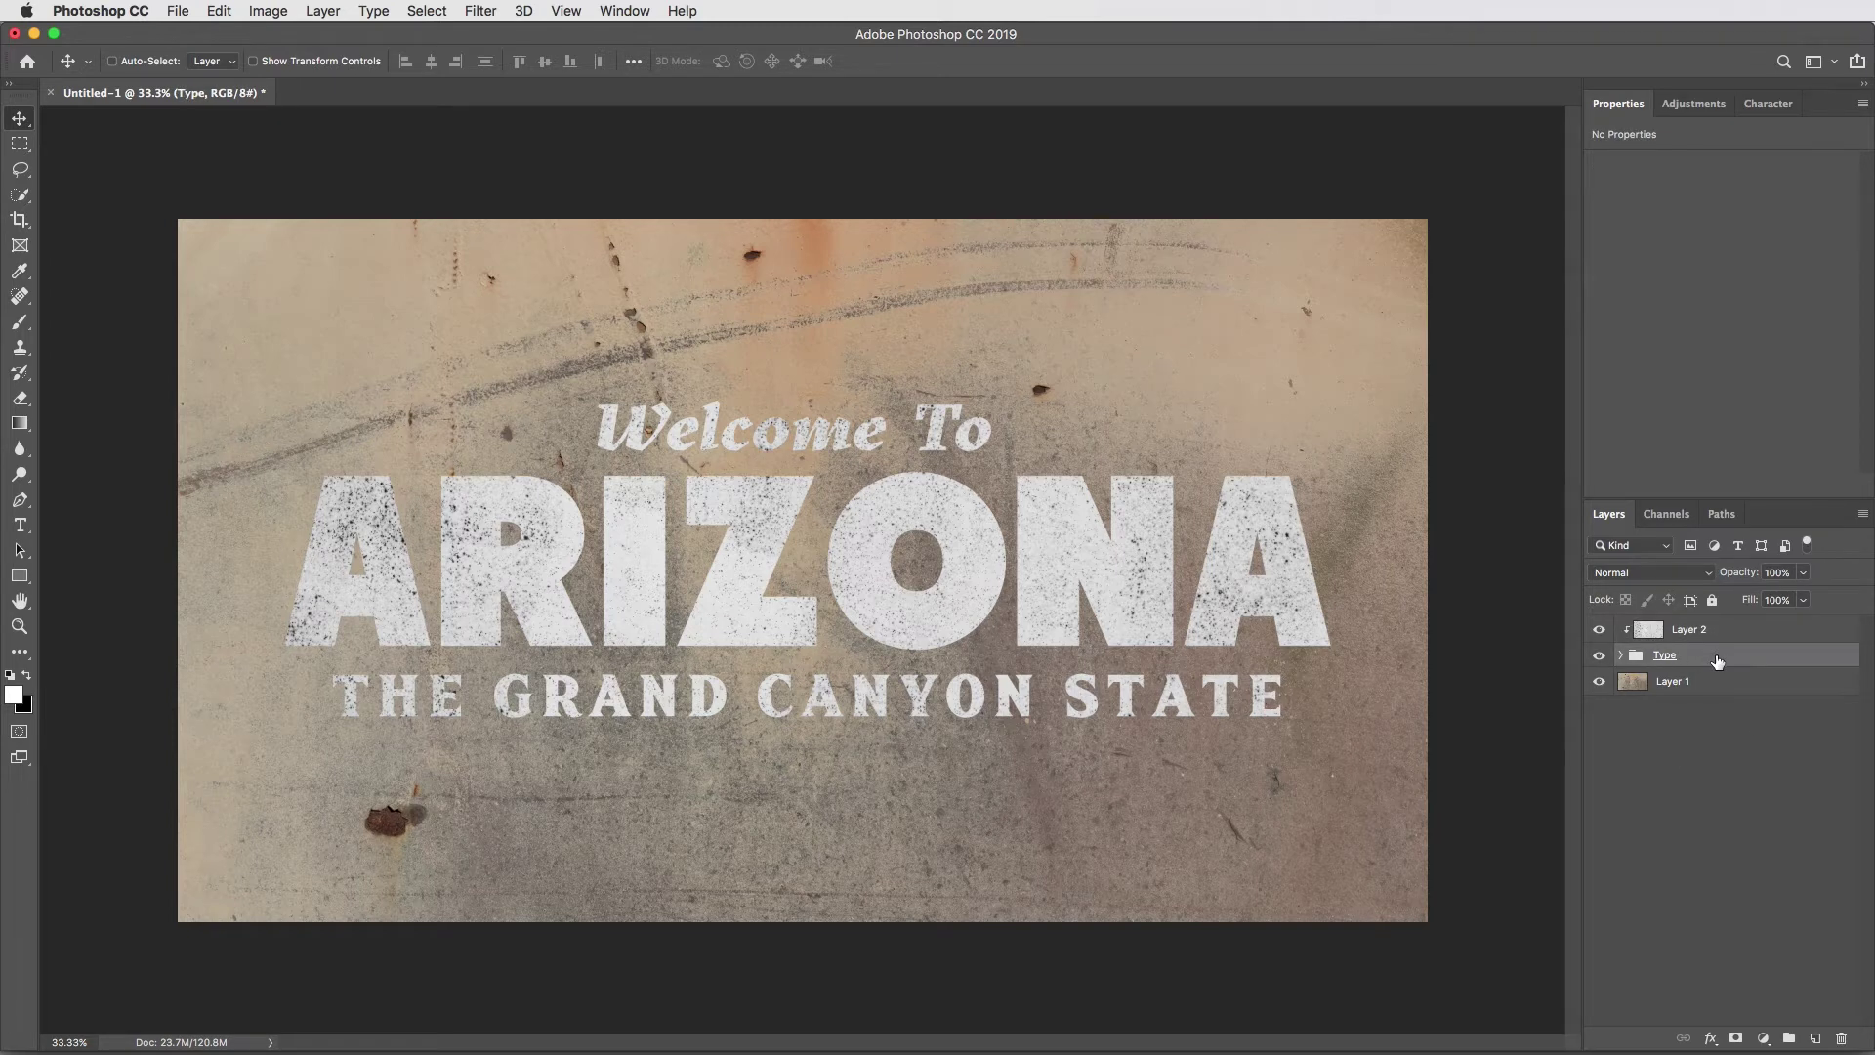
pyautogui.rightClick(1717, 662)
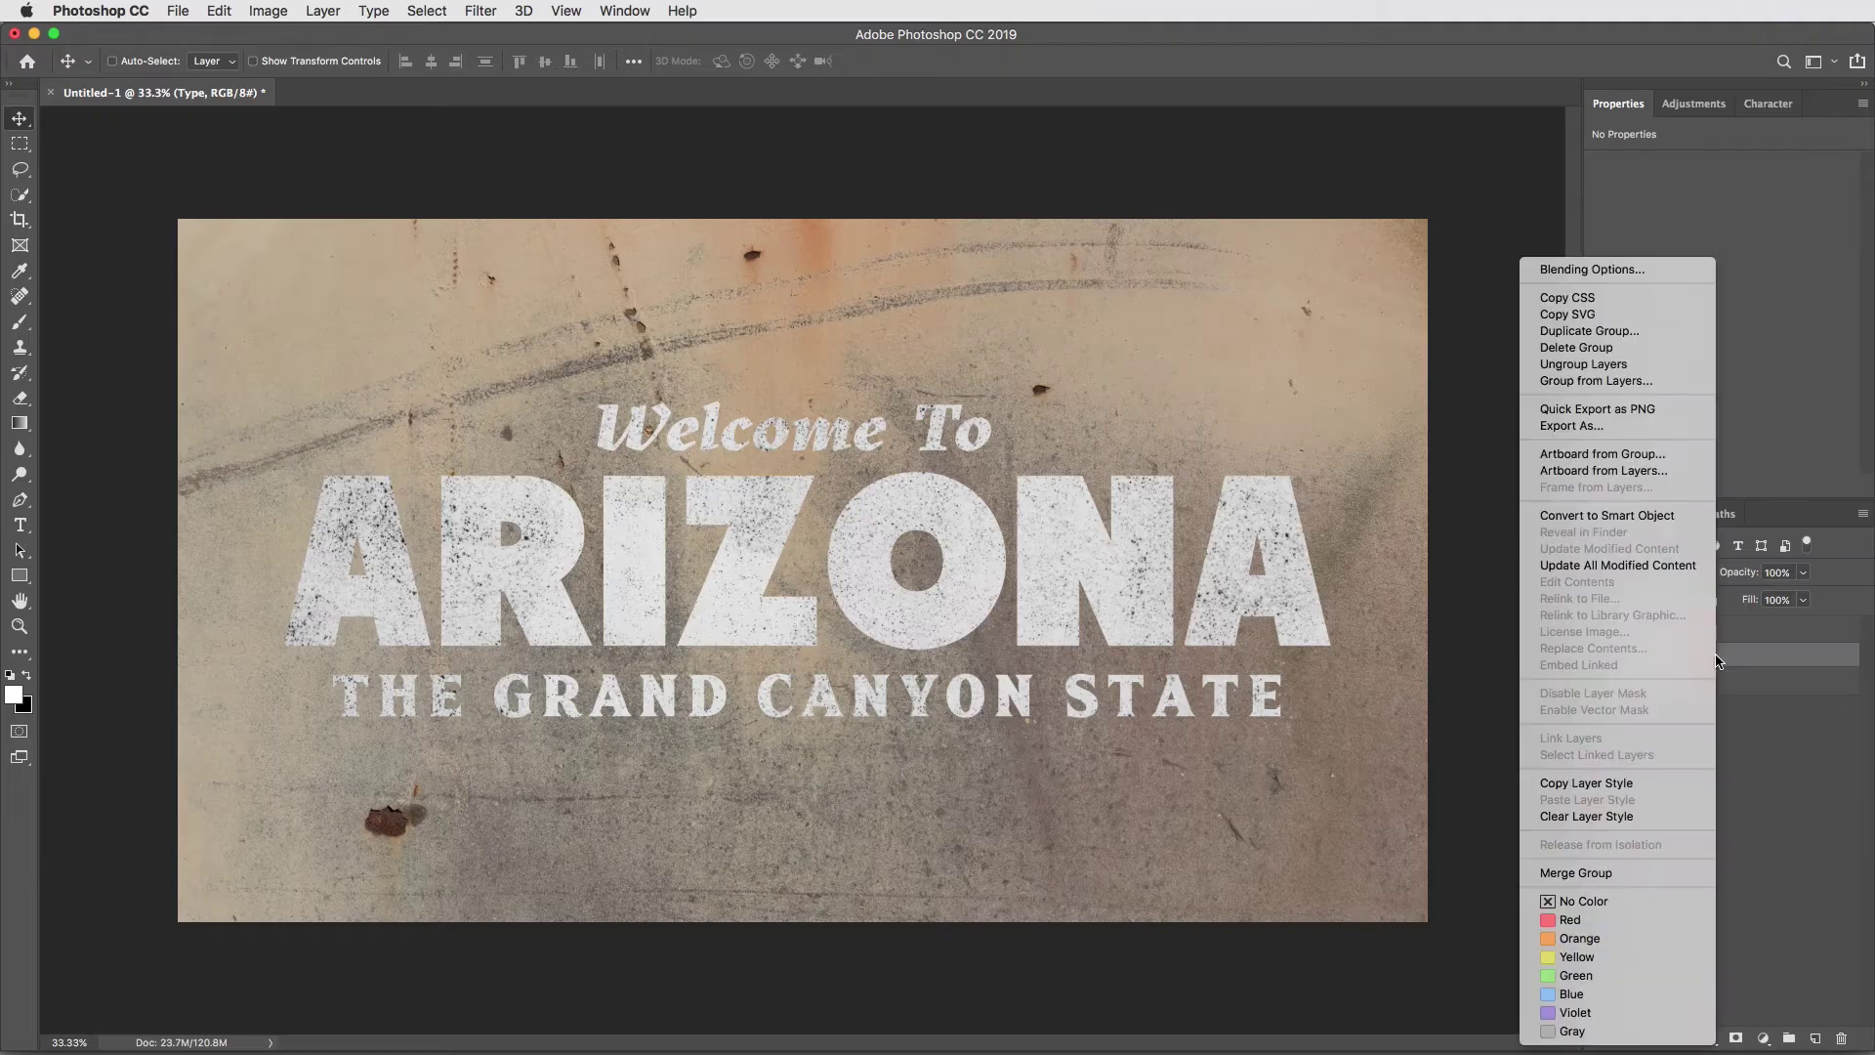
pyautogui.click(1609, 269)
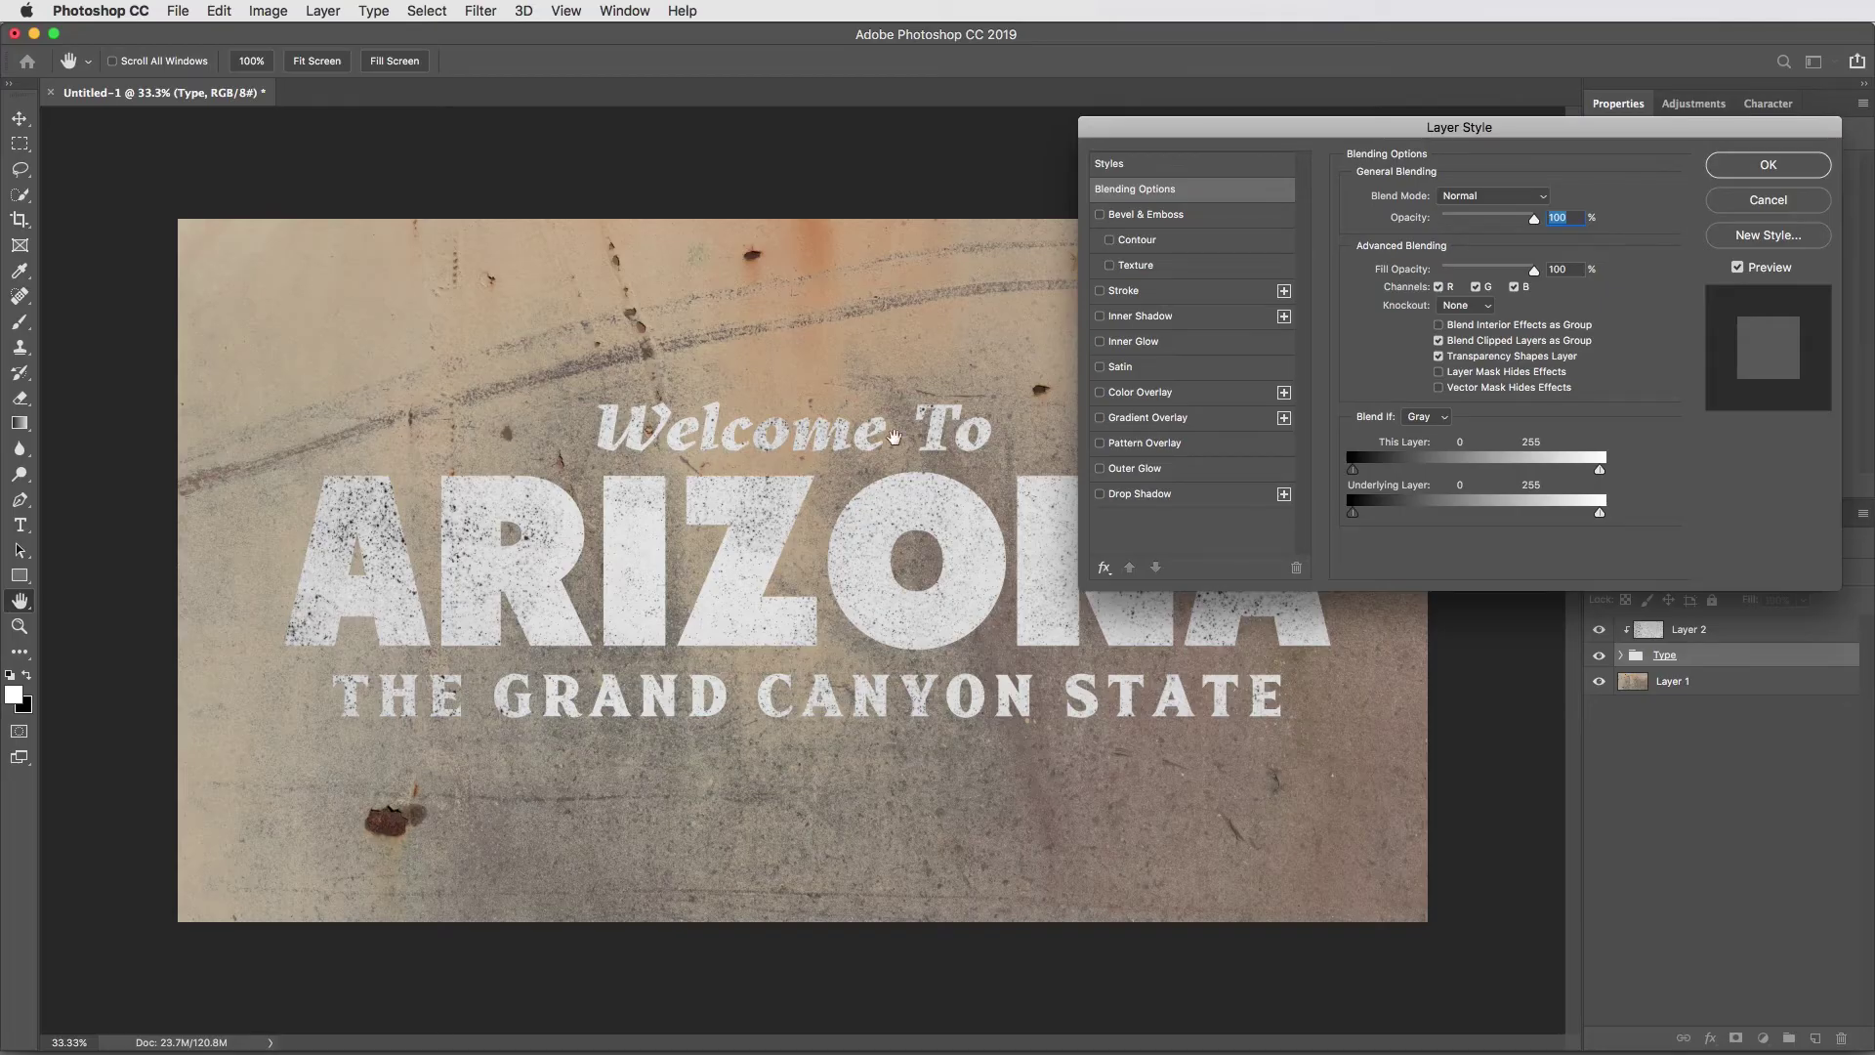
pyautogui.press('super+equal')
pyautogui.press('super+equal')
pyautogui.moveTo(467, 511); pyautogui.dragTo(1217, 601)
pyautogui.press('super+equal')
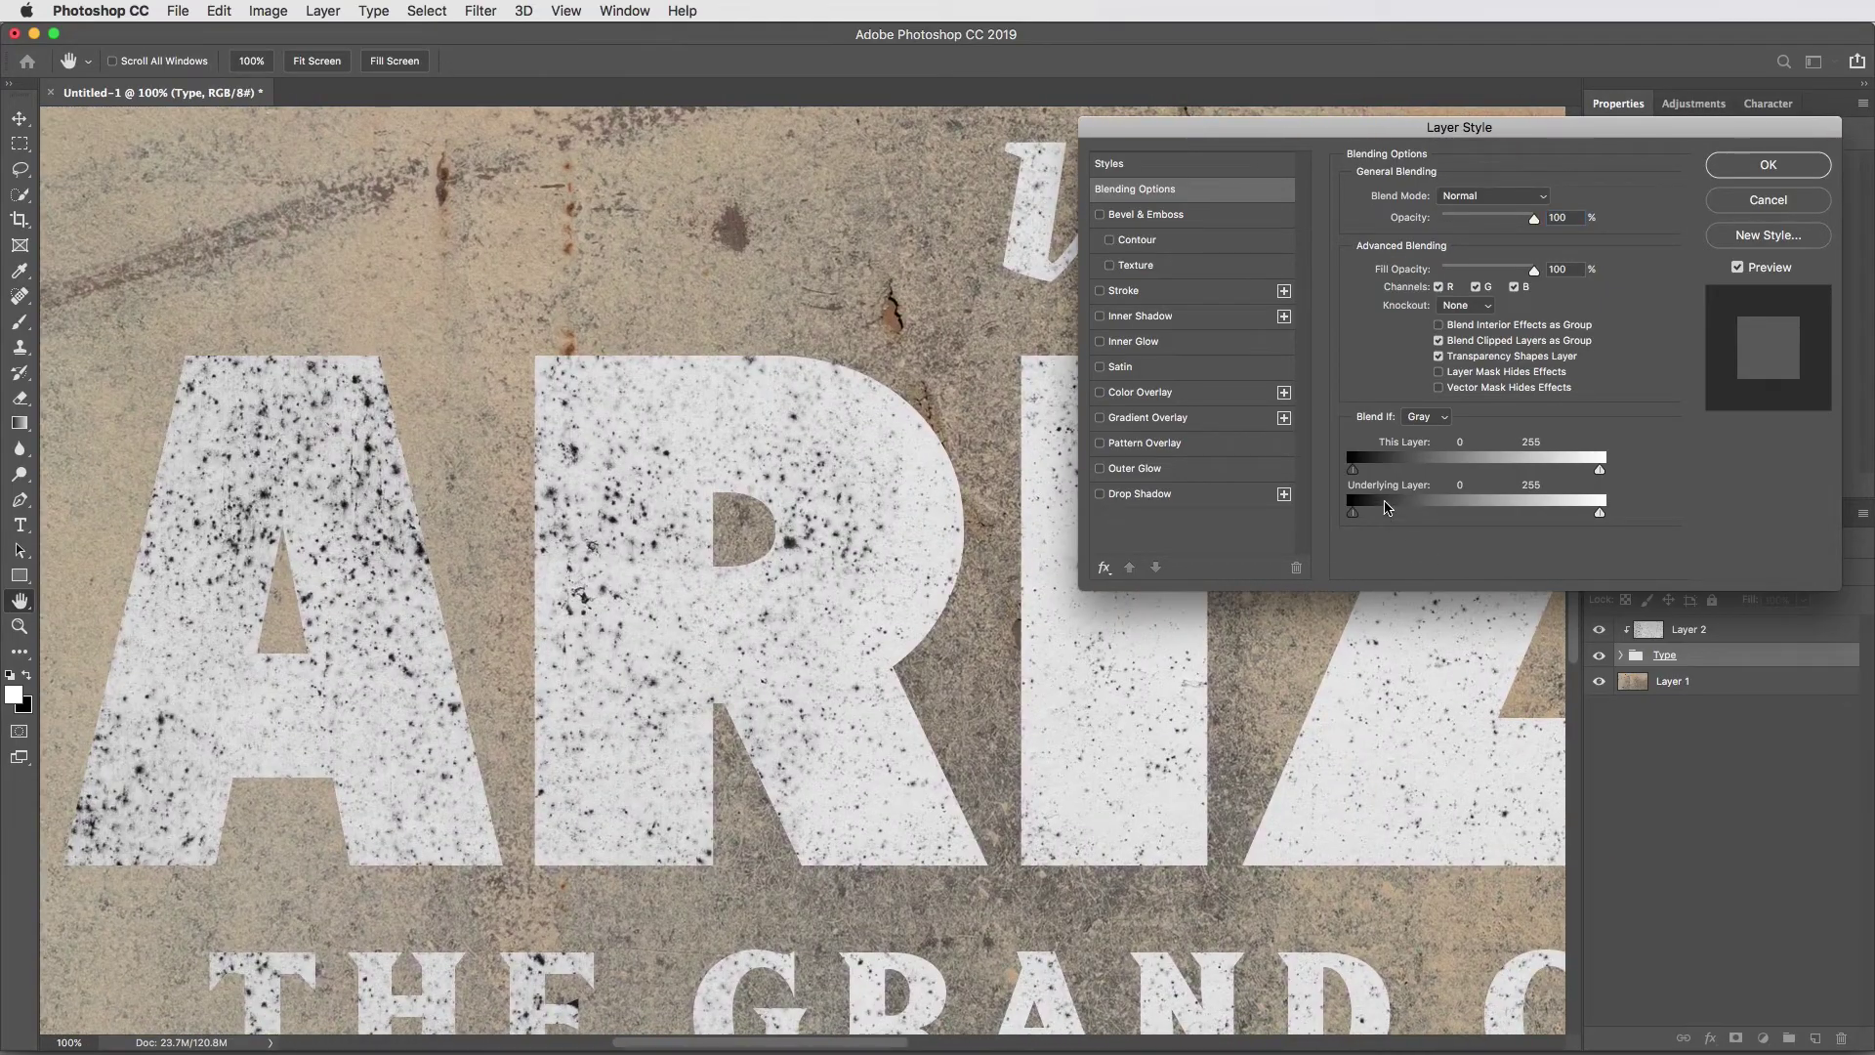
pyautogui.moveTo(1355, 475); pyautogui.dragTo(1500, 477)
pyautogui.press('super+equal')
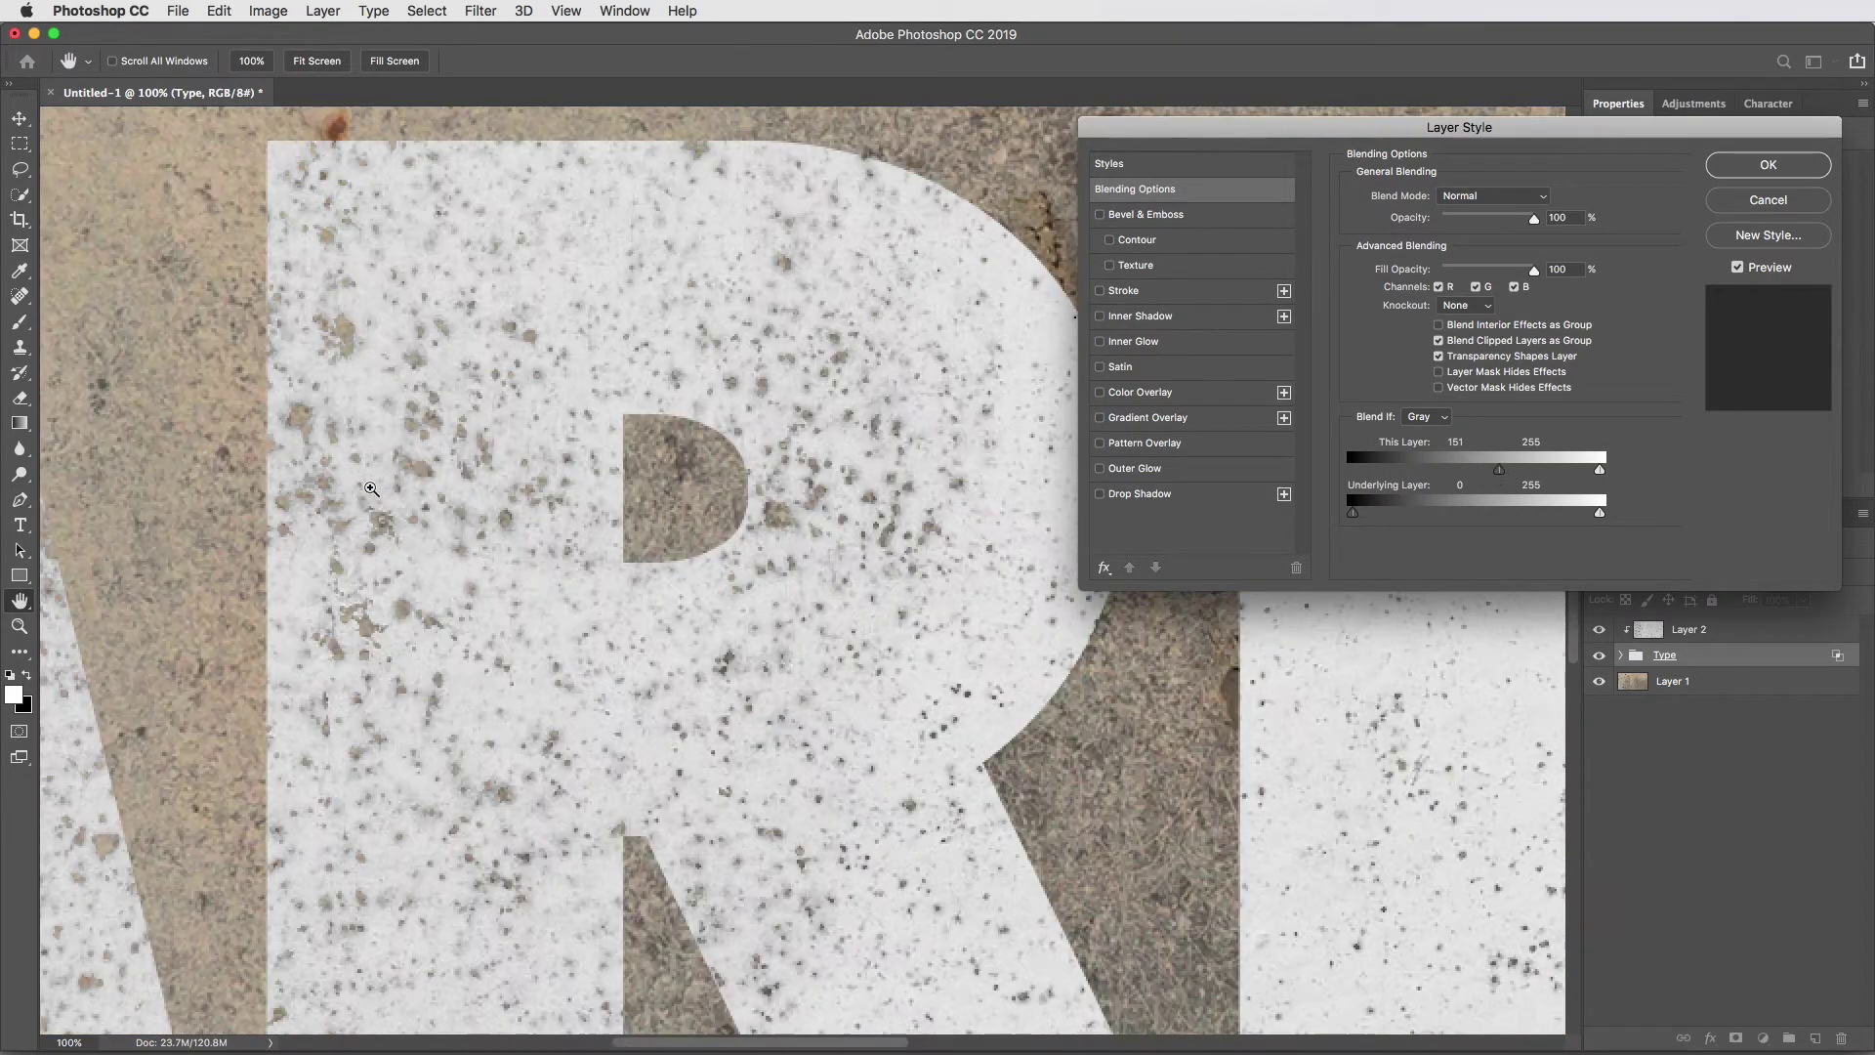
pyautogui.moveTo(420, 478); pyautogui.dragTo(1123, 591)
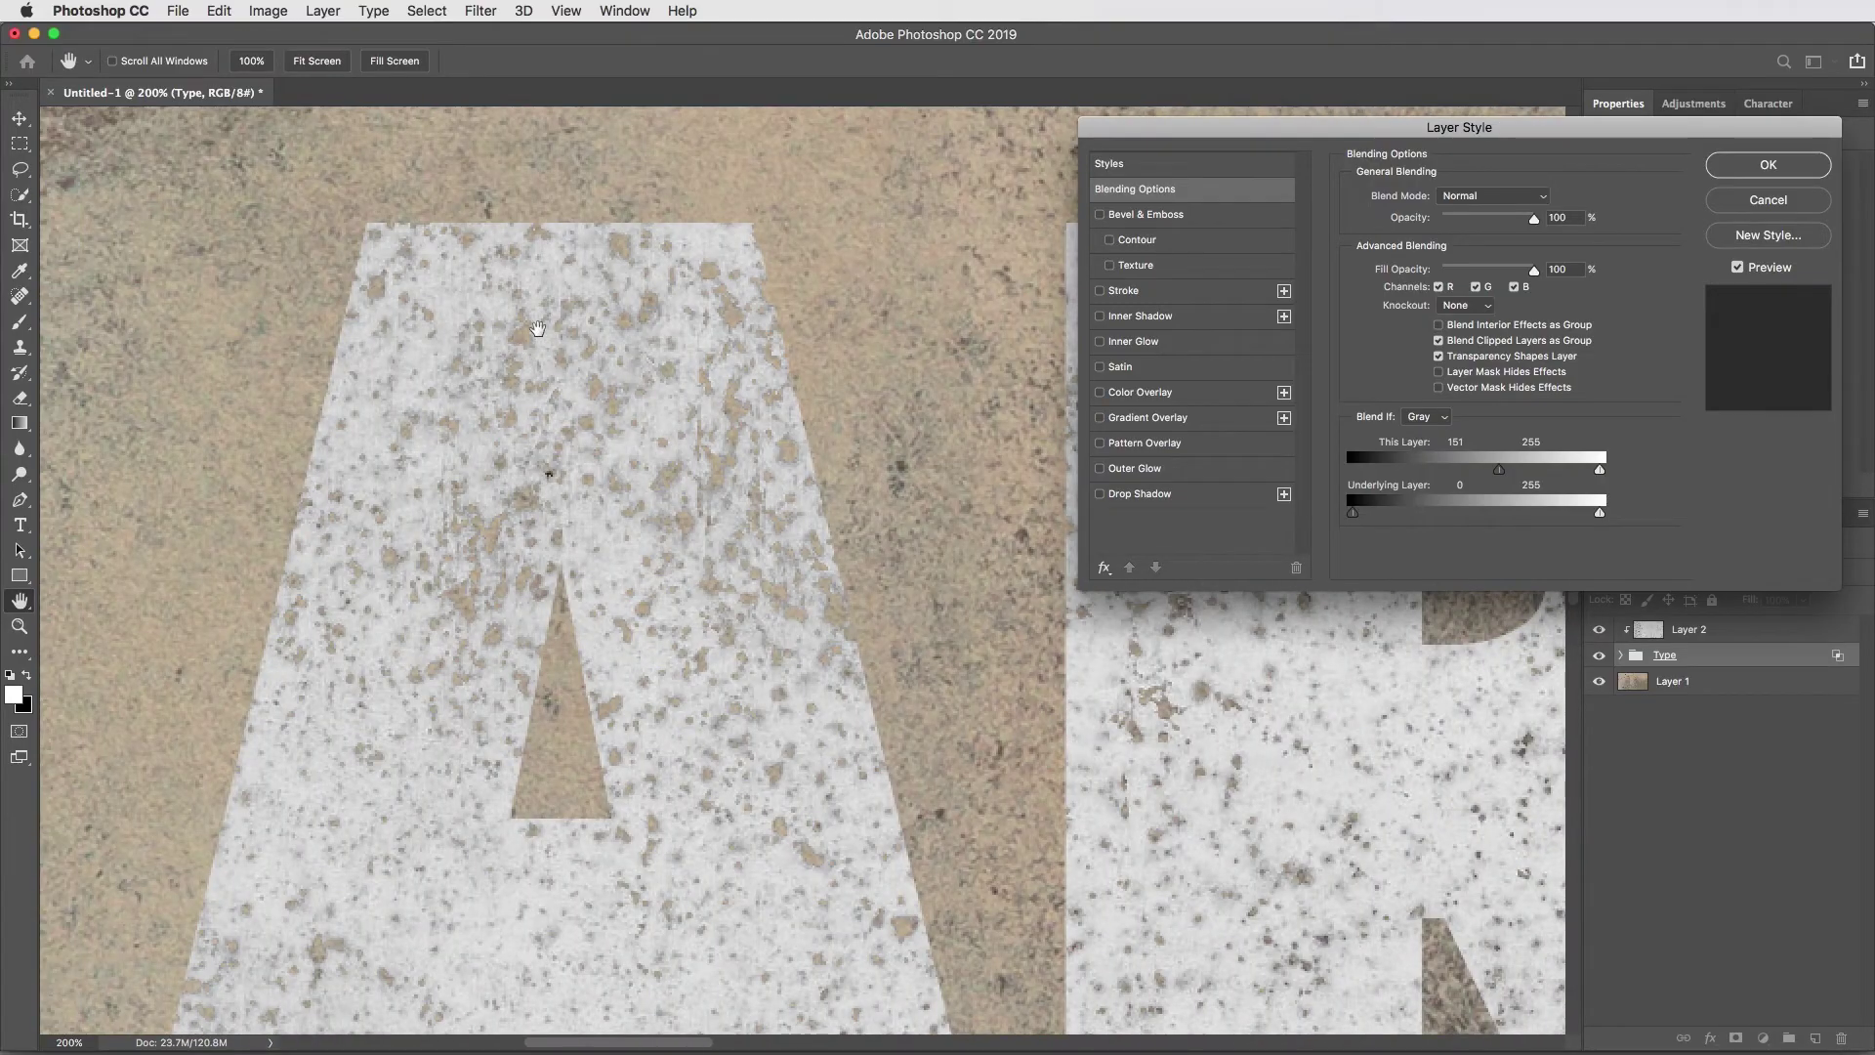
# Step: Return the This Layer black point to 0 and split it, setting its soft range to 0 / 255
pyautogui.moveTo(1492, 467); pyautogui.dragTo(1328, 470)
pyautogui.press('alt')
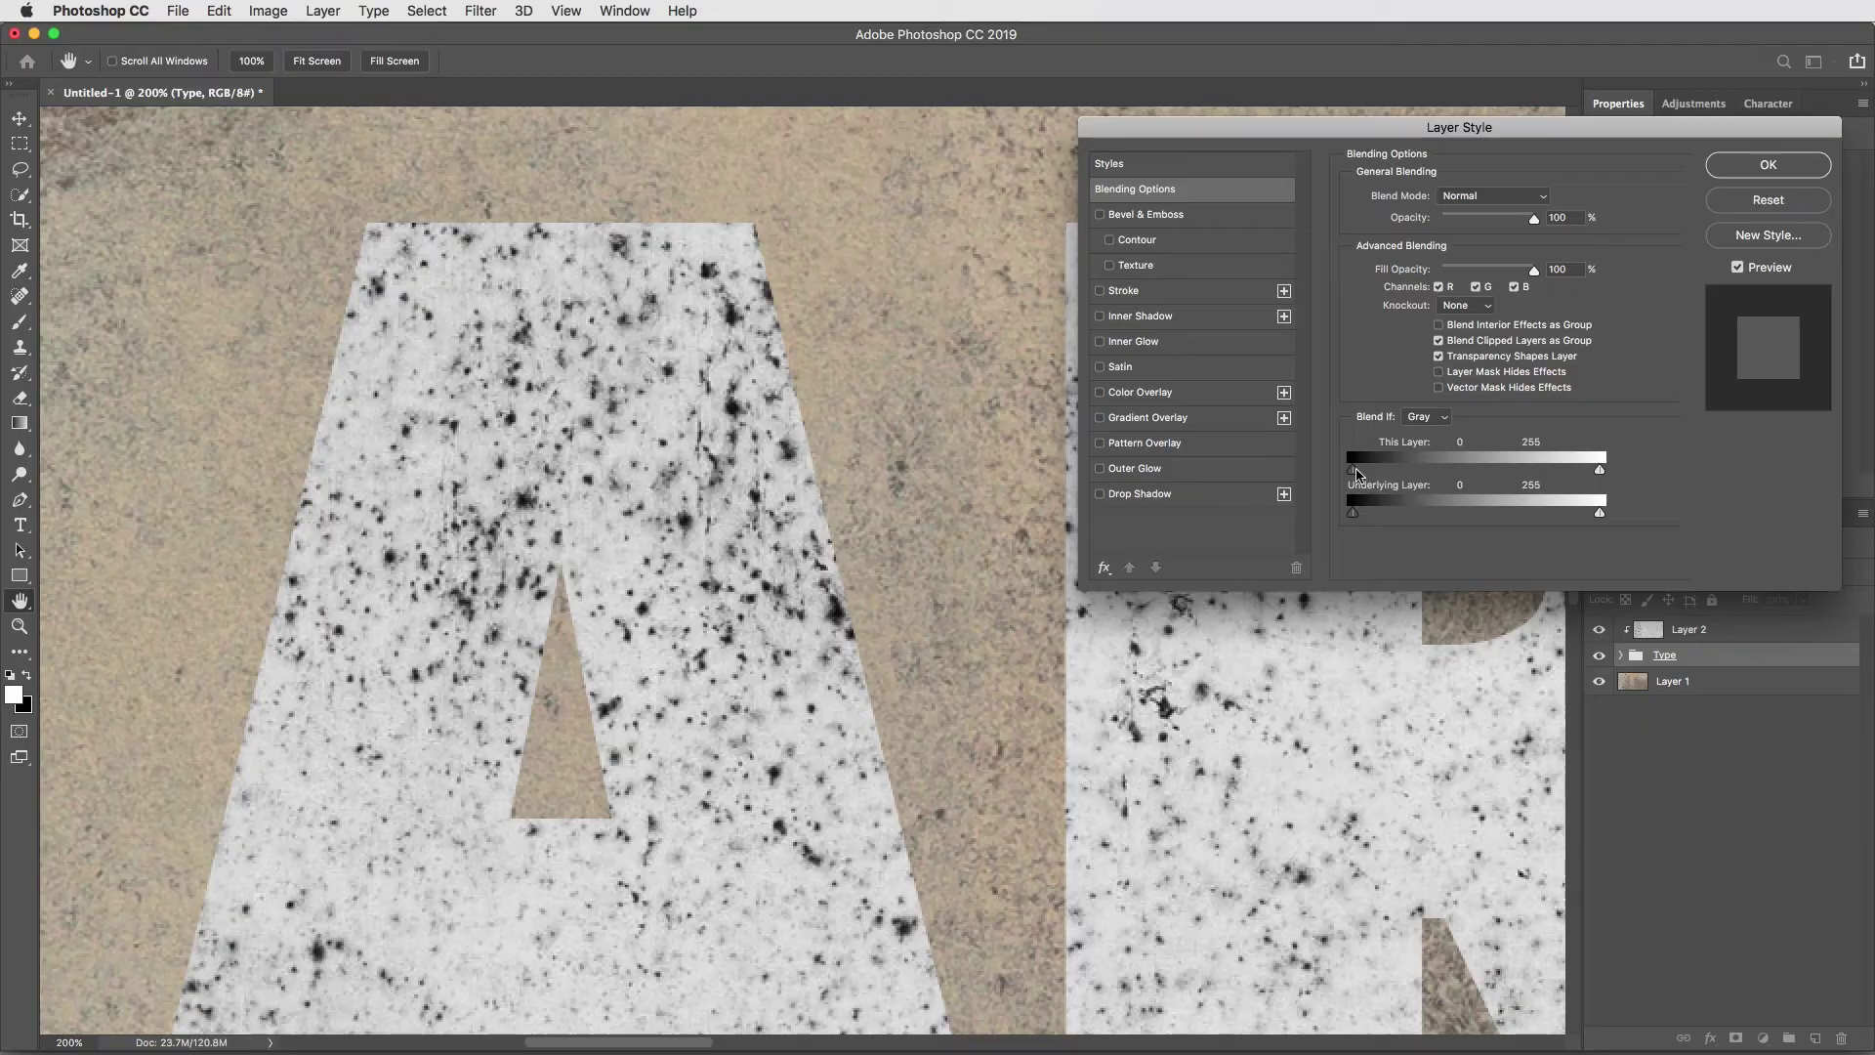
pyautogui.moveTo(1356, 475); pyautogui.dragTo(1641, 479)
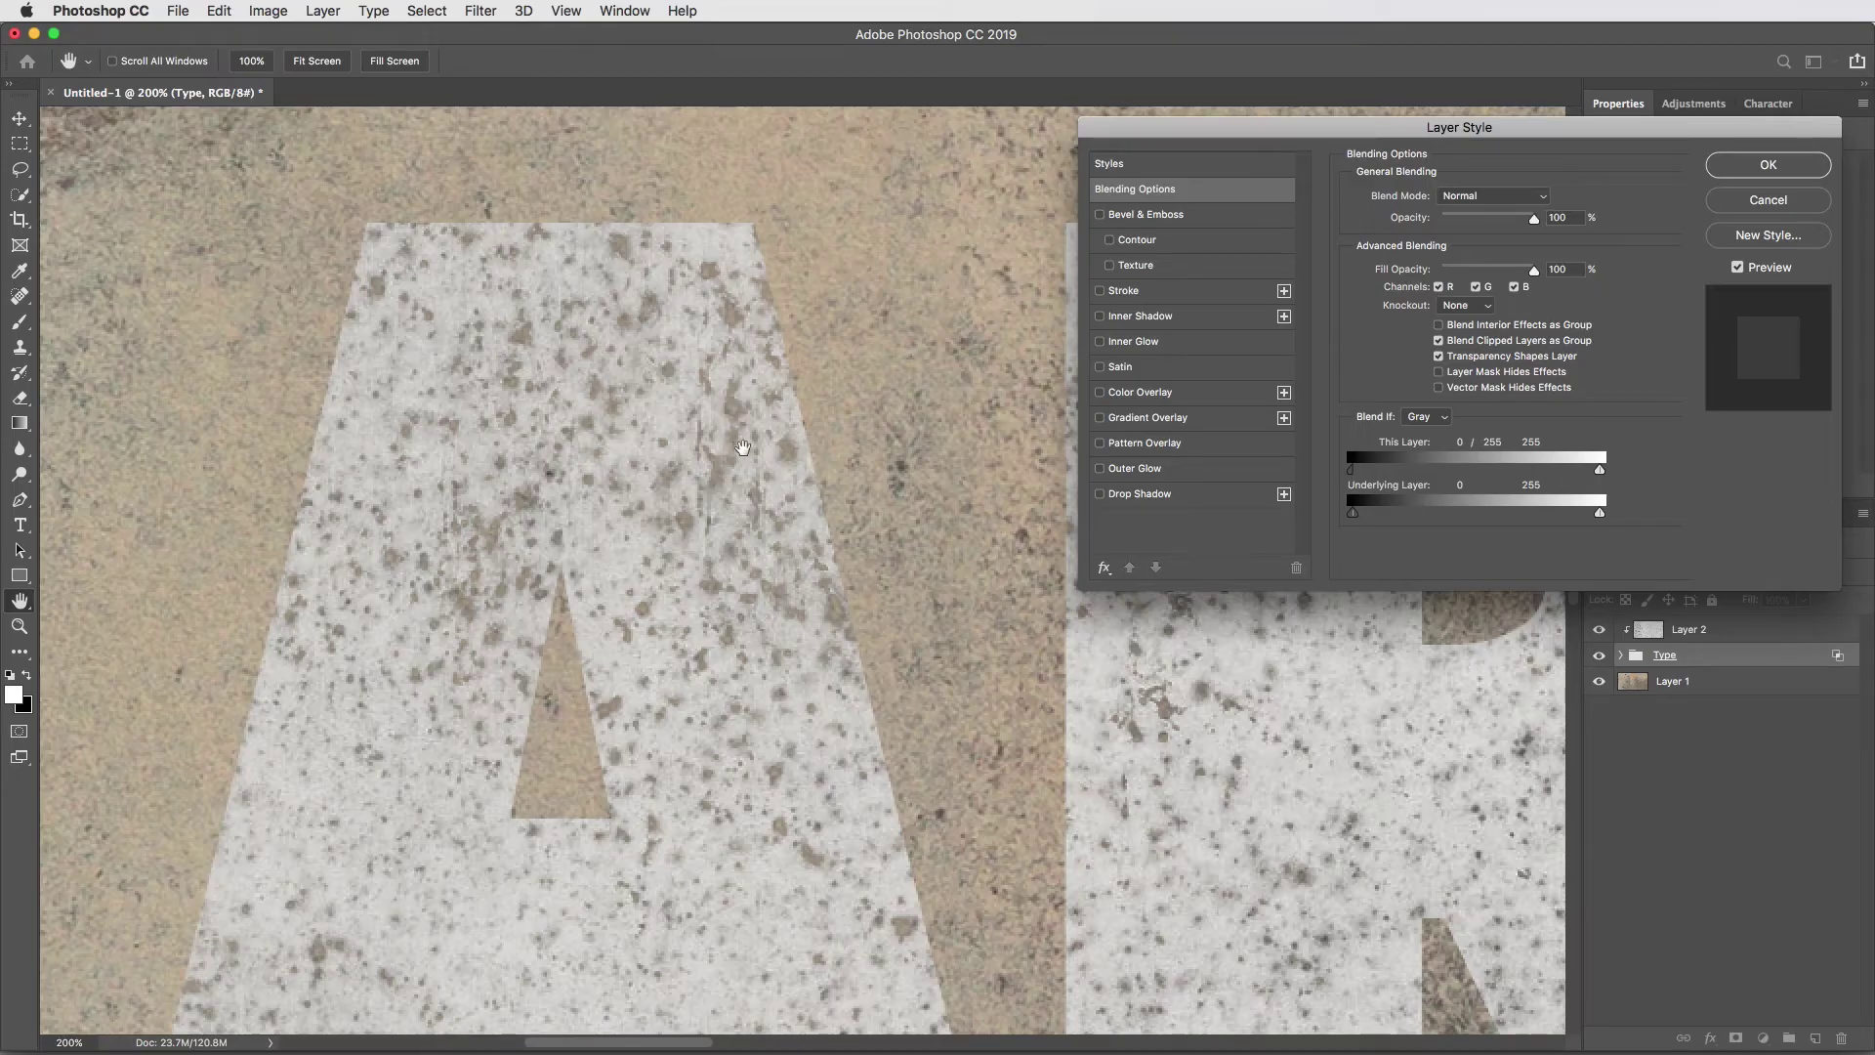
pyautogui.press('super+minus')
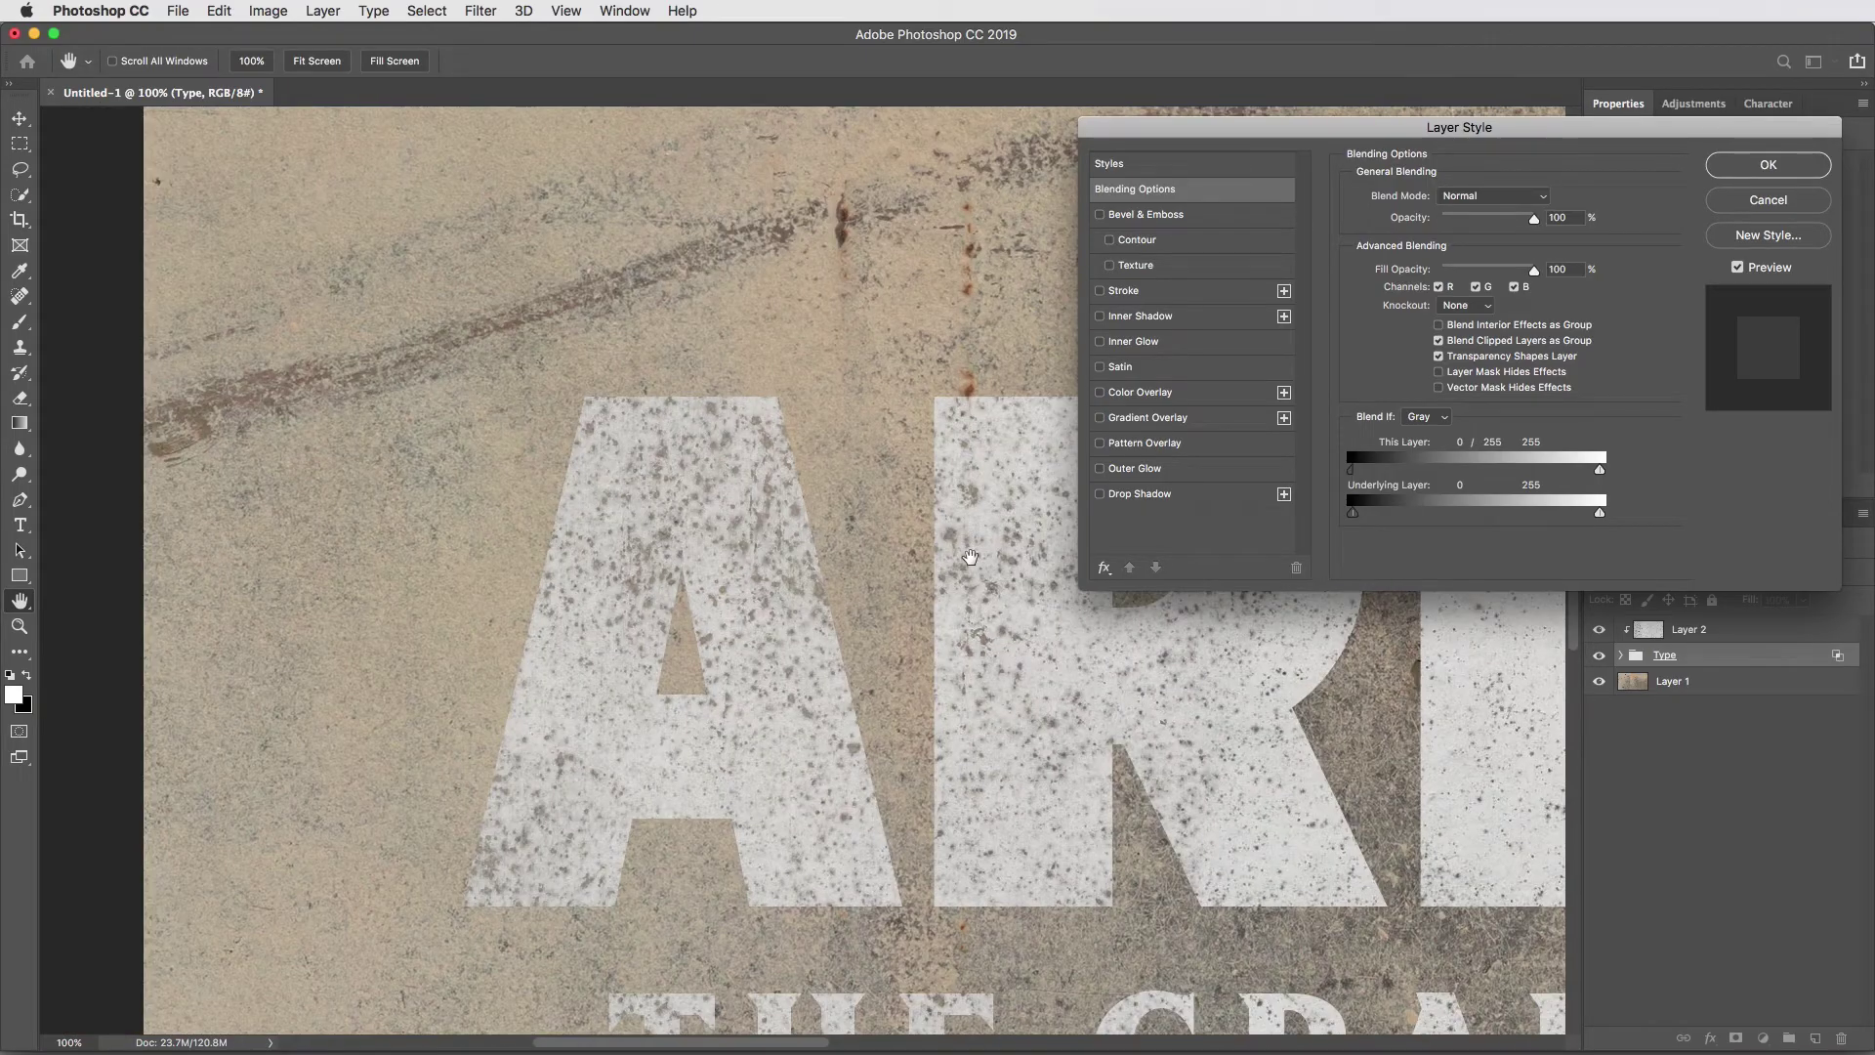
pyautogui.moveTo(970, 557)
pyautogui.mouseDown()
pyautogui.moveTo(558, 489)
pyautogui.moveTo(781, 568)
pyautogui.moveTo(540, 553)
pyautogui.mouseUp()
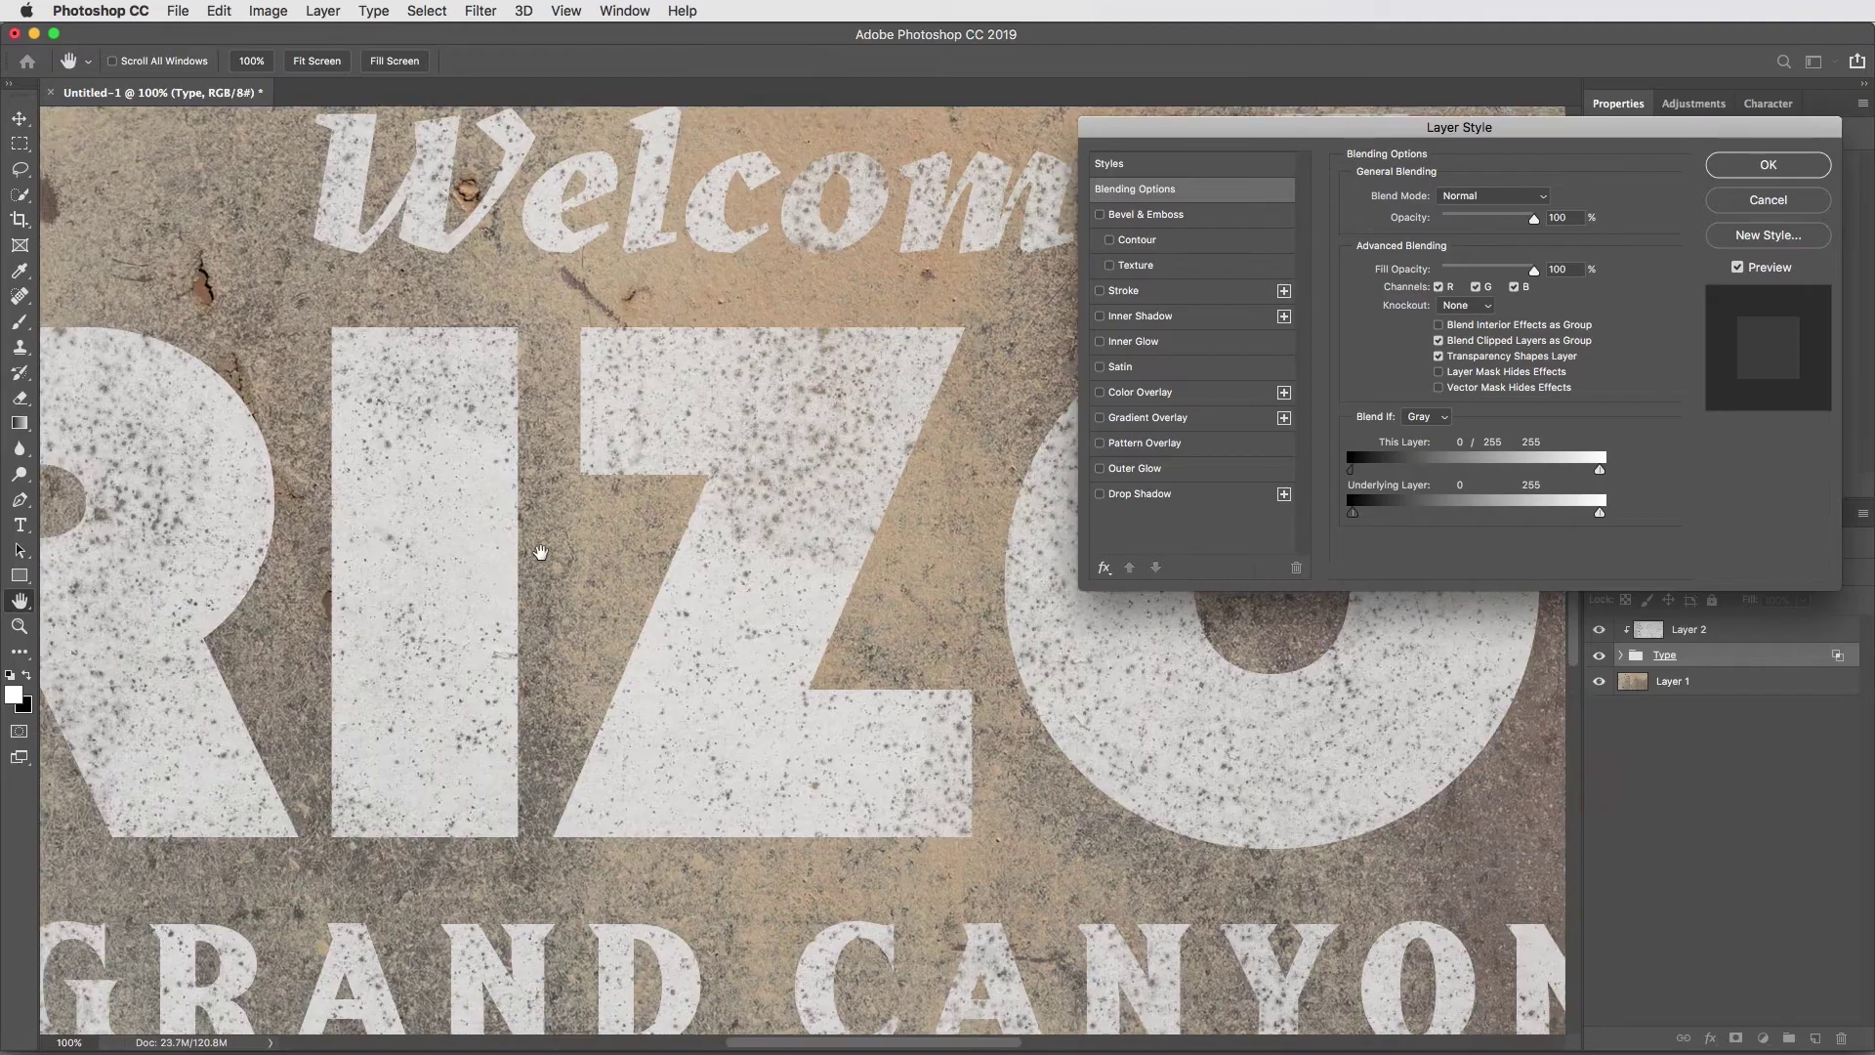
# Step: Inspect the distressed lettering up close and apply the Type group's Blend If settings
pyautogui.moveTo(917, 563); pyautogui.dragTo(514, 566)
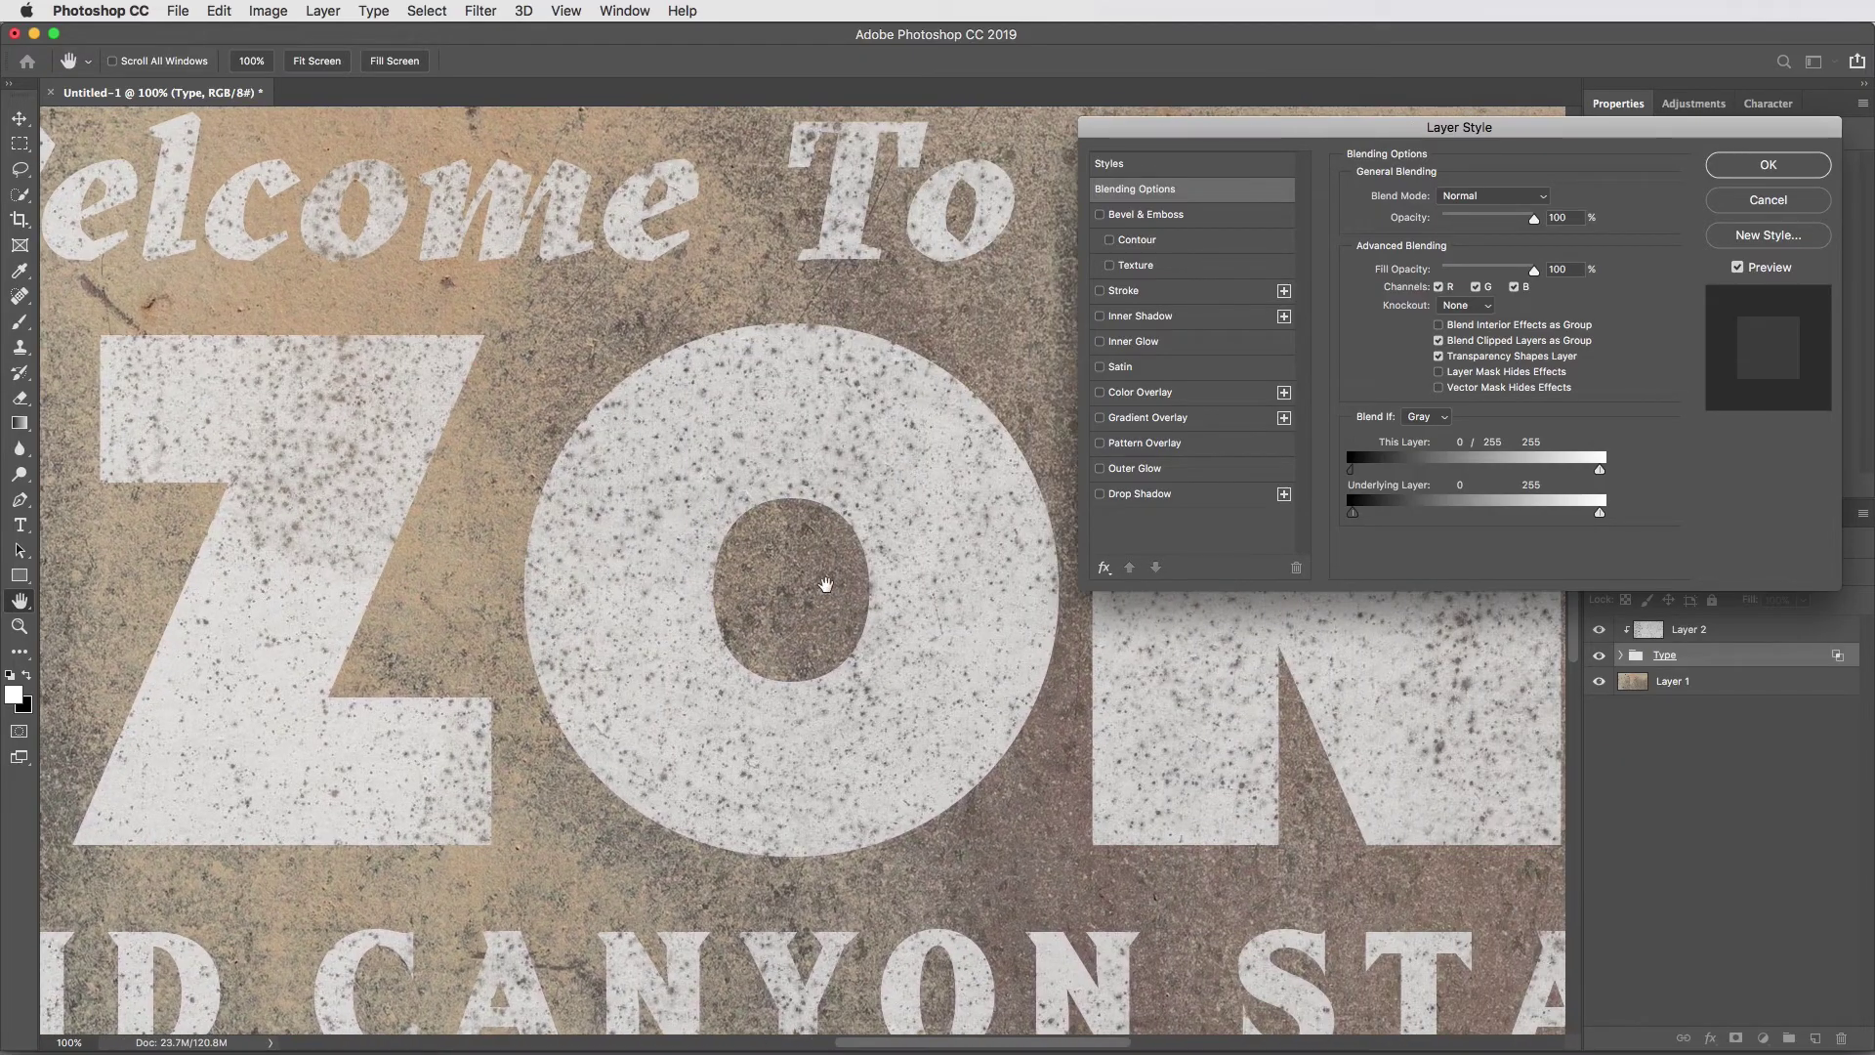
pyautogui.press('super+minus')
pyautogui.moveTo(694, 584); pyautogui.dragTo(928, 612)
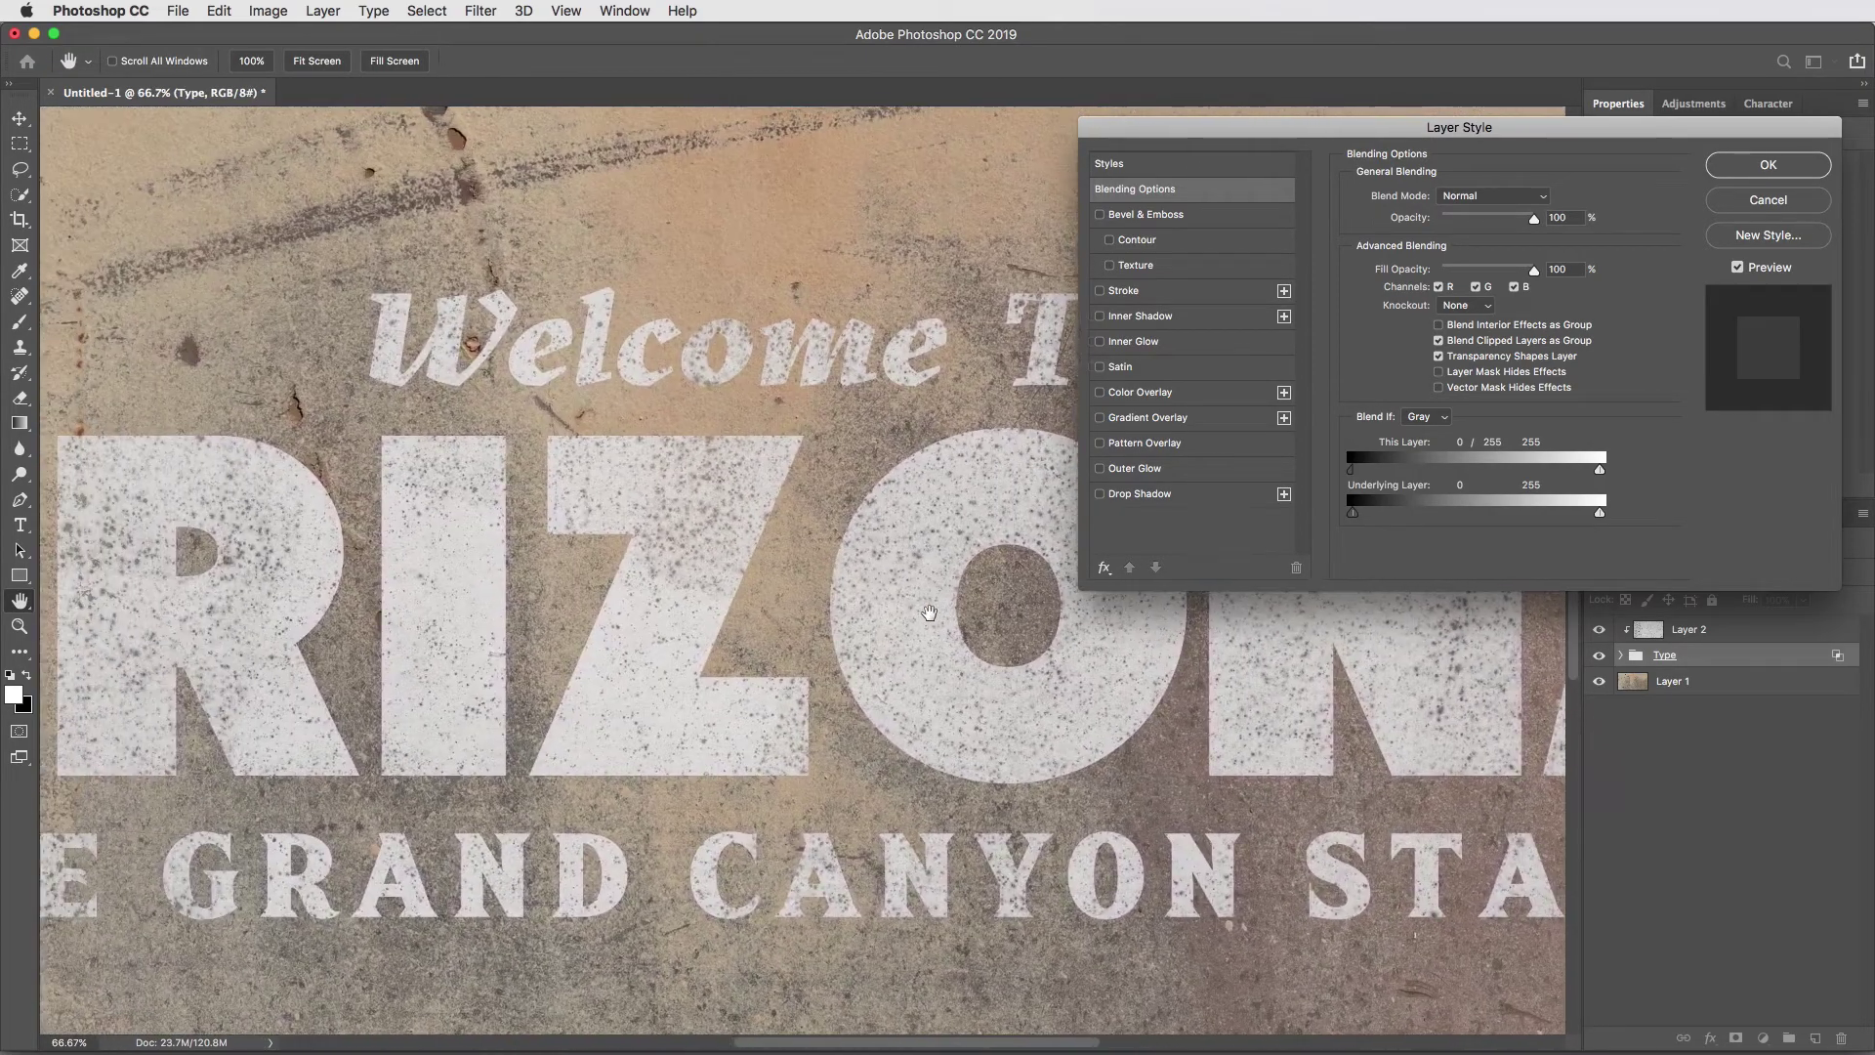
pyautogui.moveTo(442, 581); pyautogui.dragTo(767, 581)
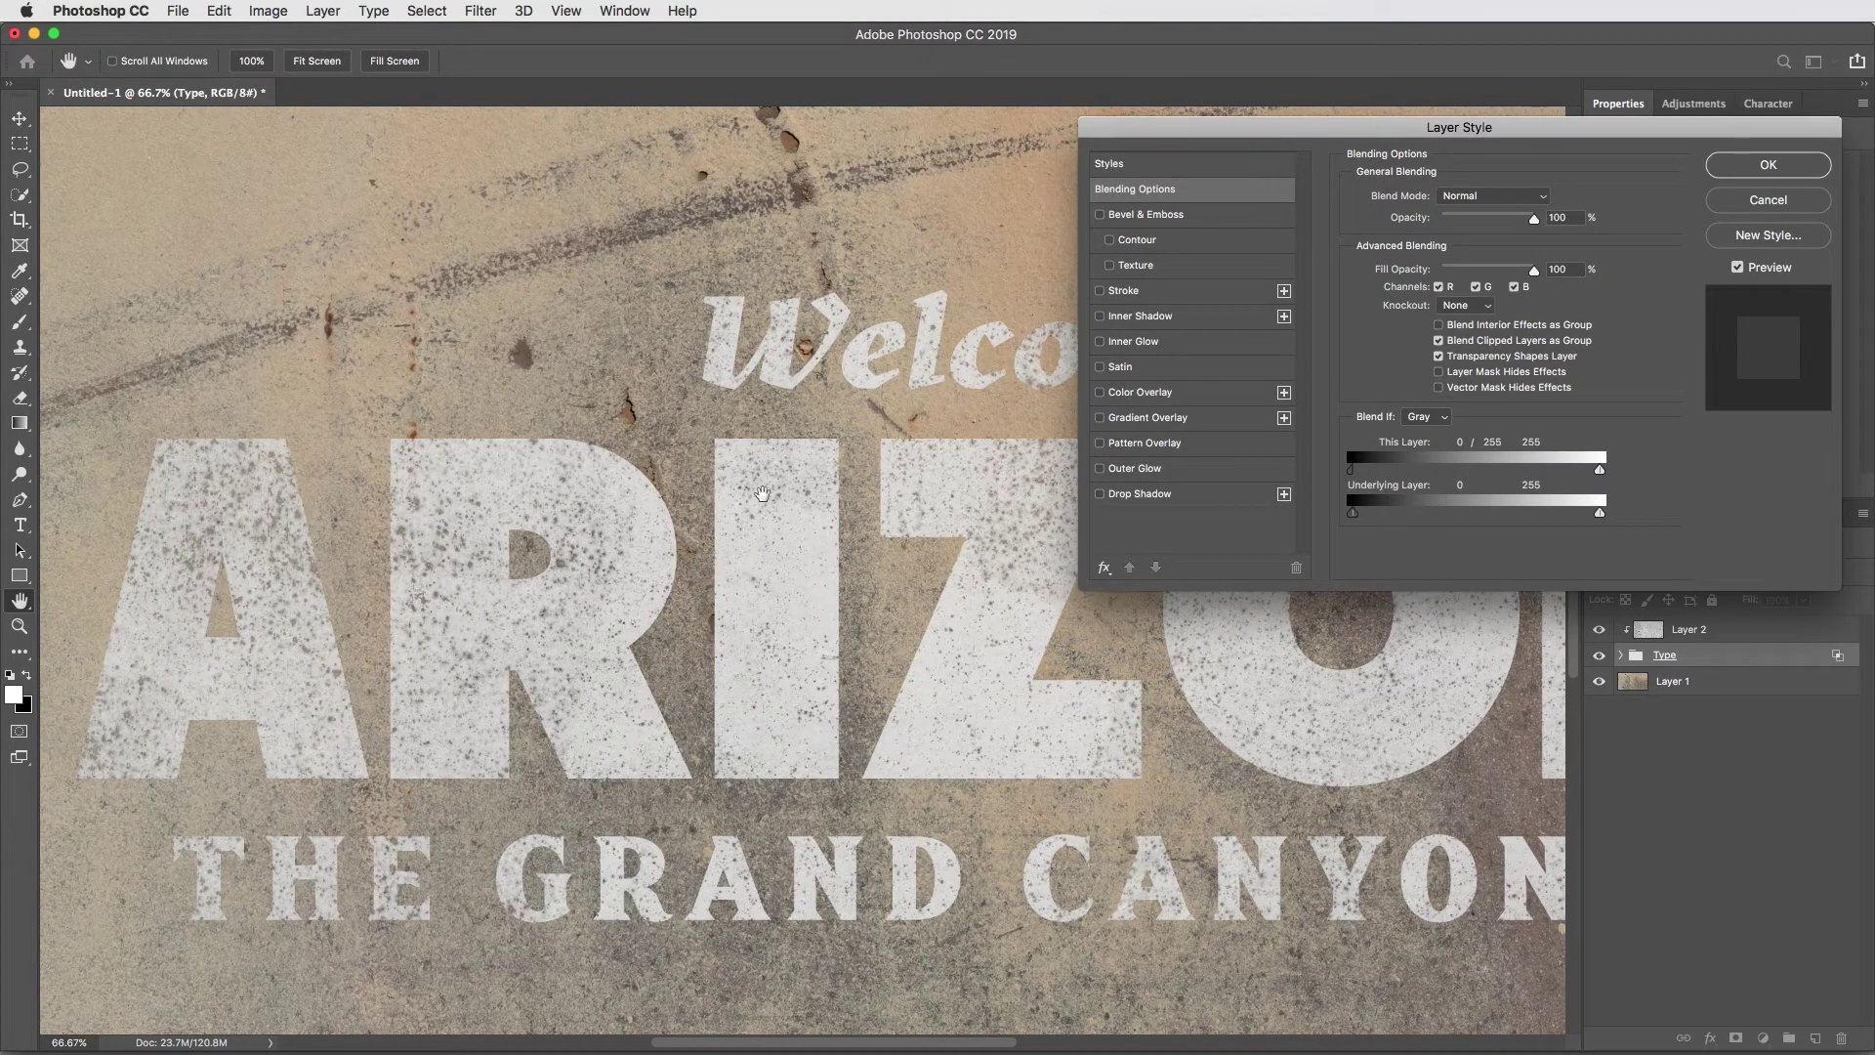
pyautogui.click(1721, 168)
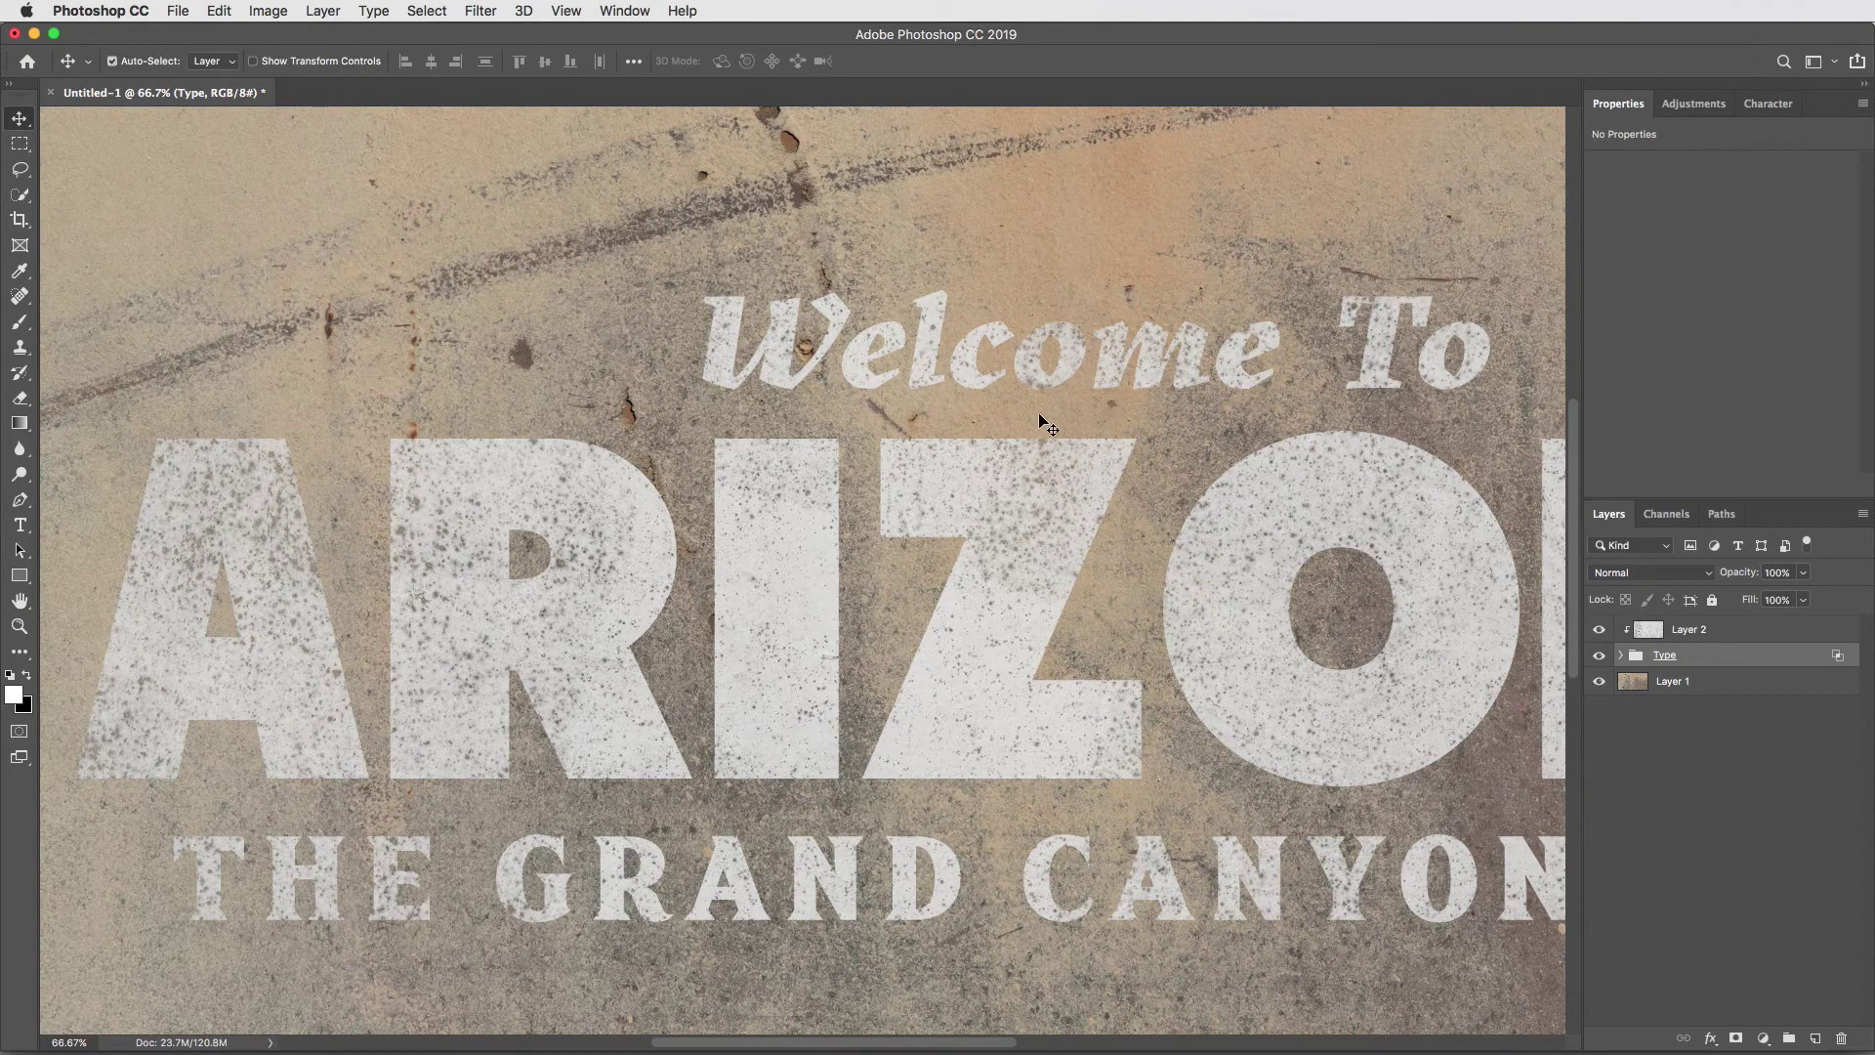
# Step: Group the clipped texture layer and the Type group together and name the new group Masks
pyautogui.press('super+0')
pyautogui.press('d')
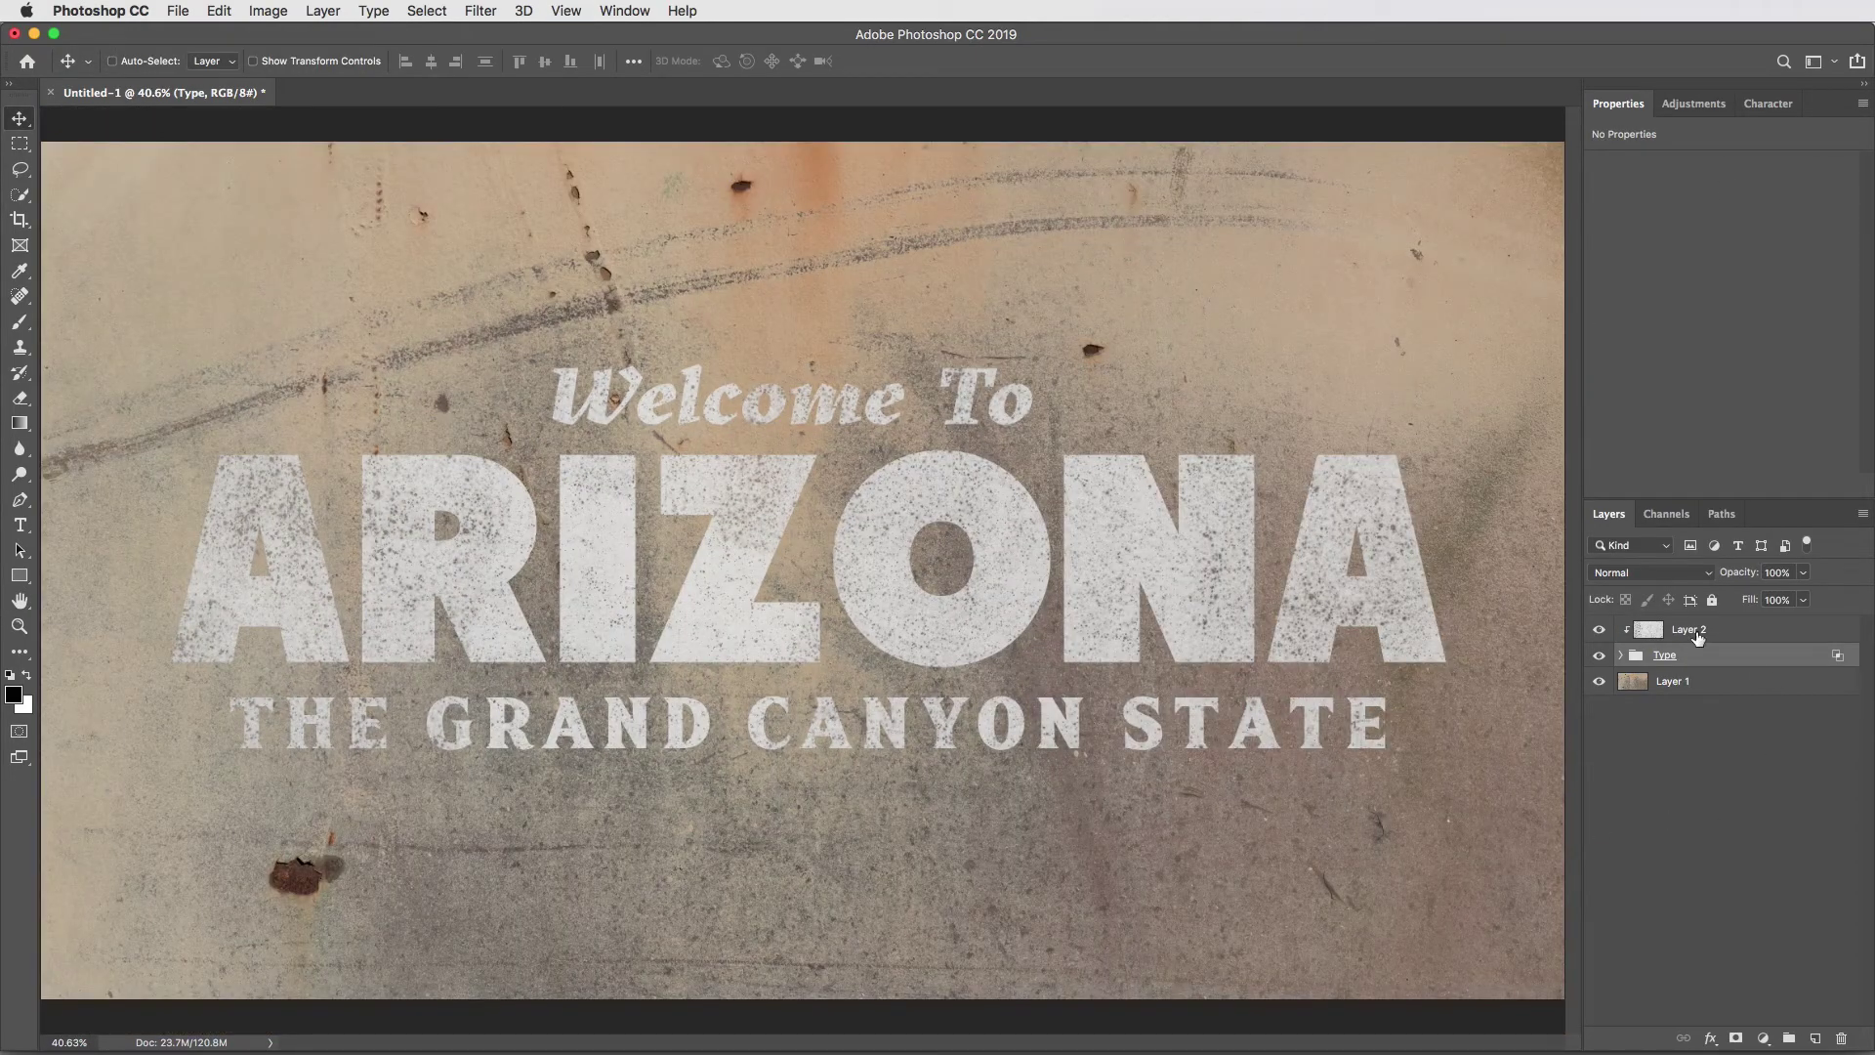
pyautogui.click(1697, 631)
pyautogui.keyDown('shift'); pyautogui.click(1717, 658); pyautogui.keyUp('shift')
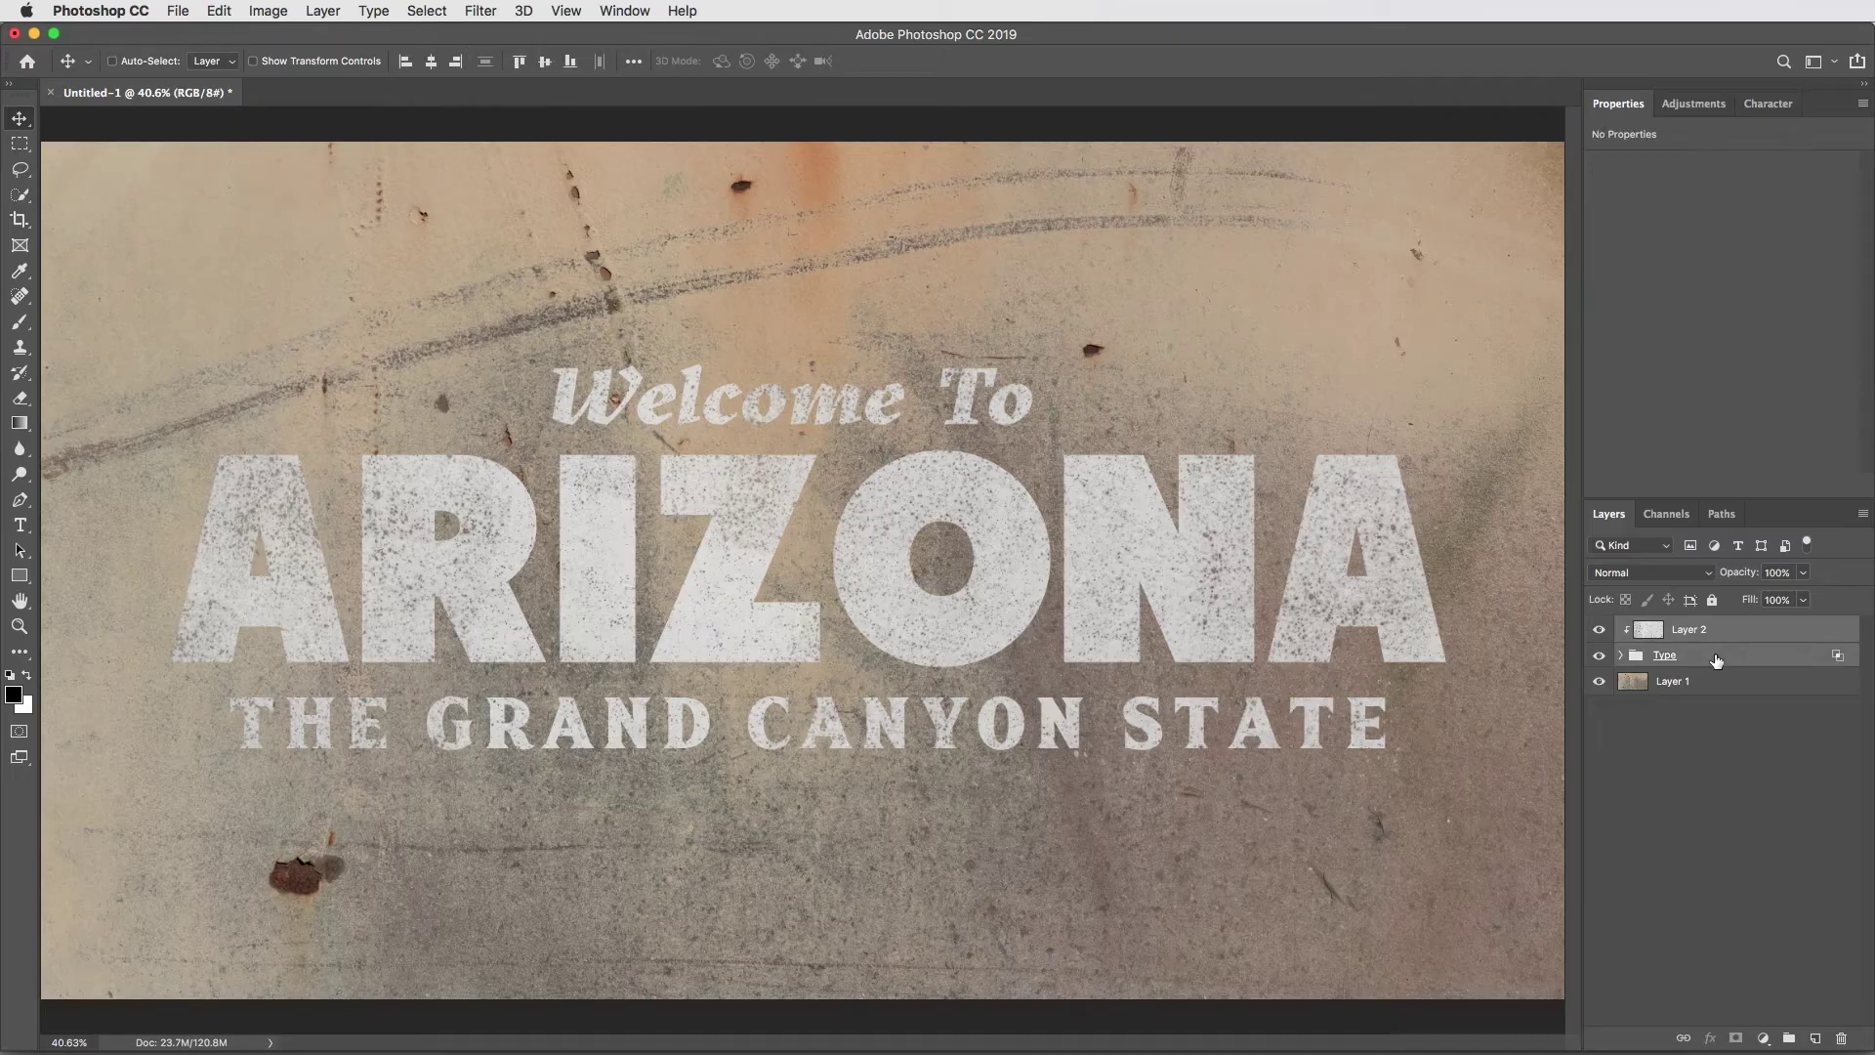
pyautogui.moveTo(1717, 660); pyautogui.dragTo(1790, 1032)
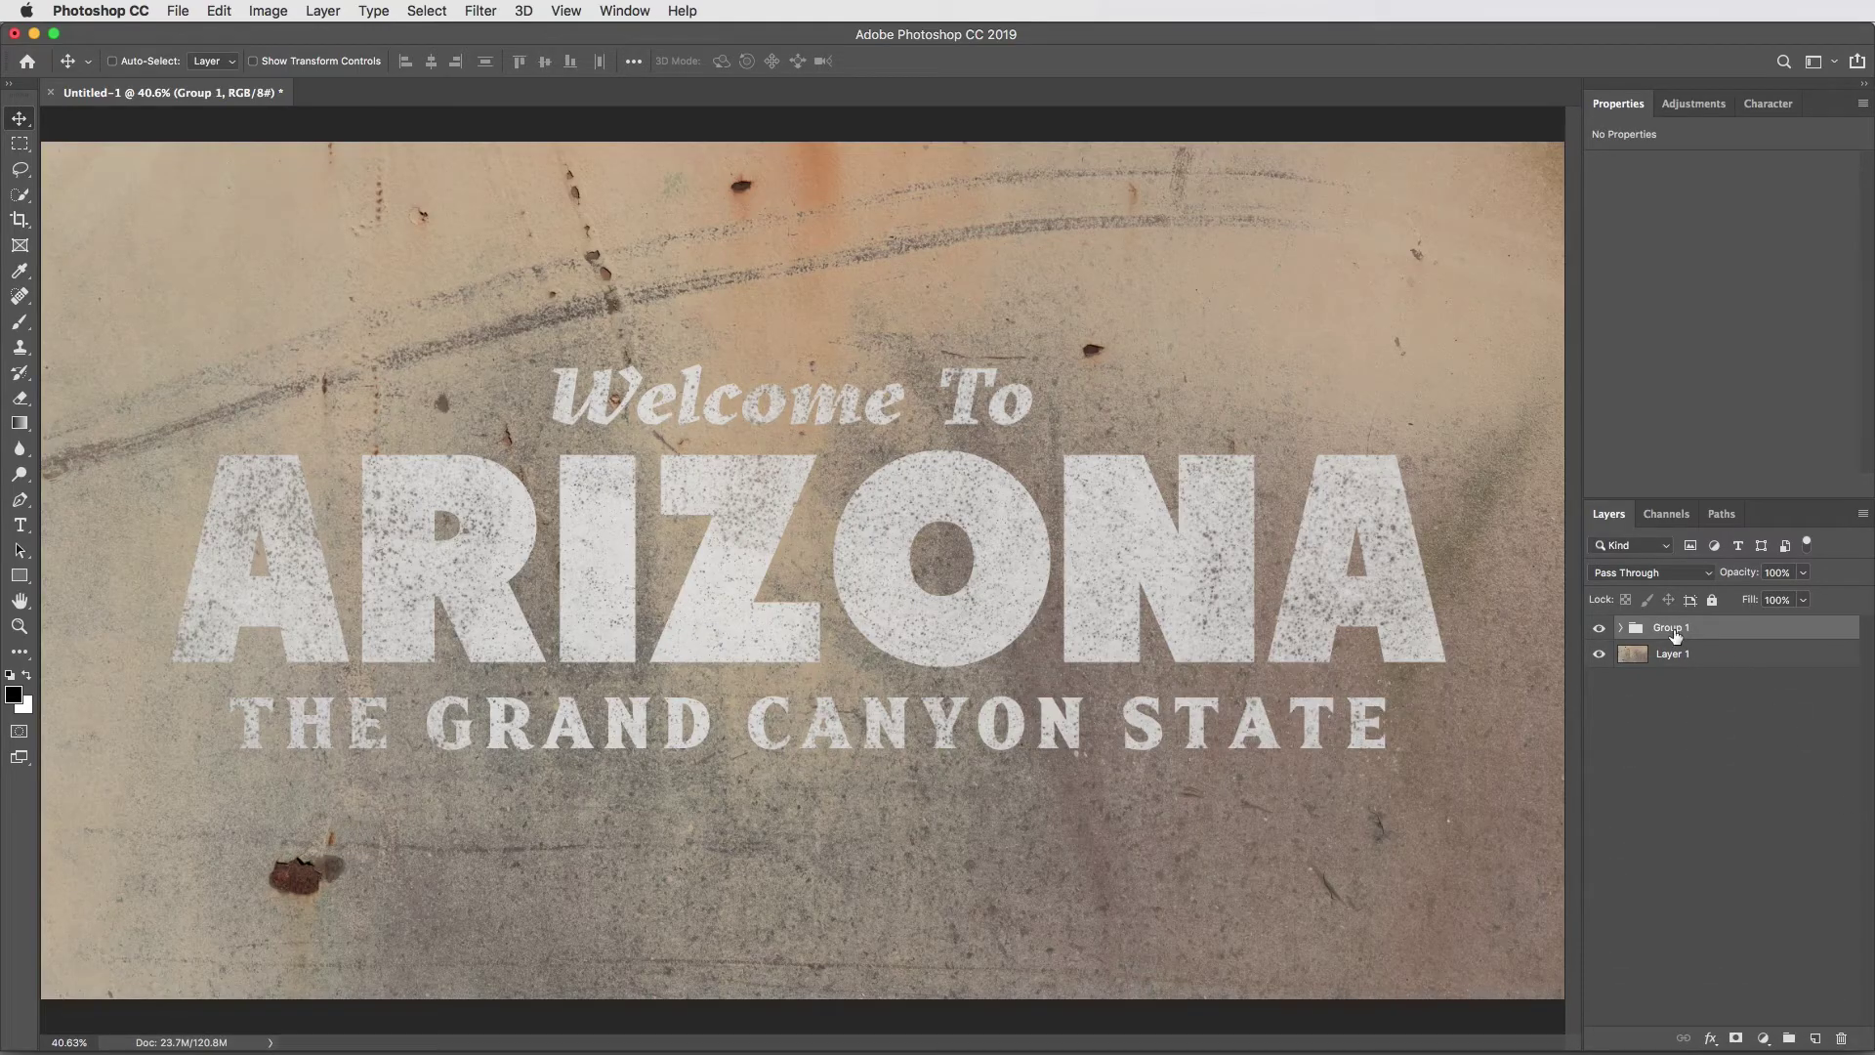
pyautogui.write('Masks')
pyautogui.press('Return')
# Step: Add a new layer above the Masks group, fill it with white and clip it to the group
pyautogui.click(1815, 1039)
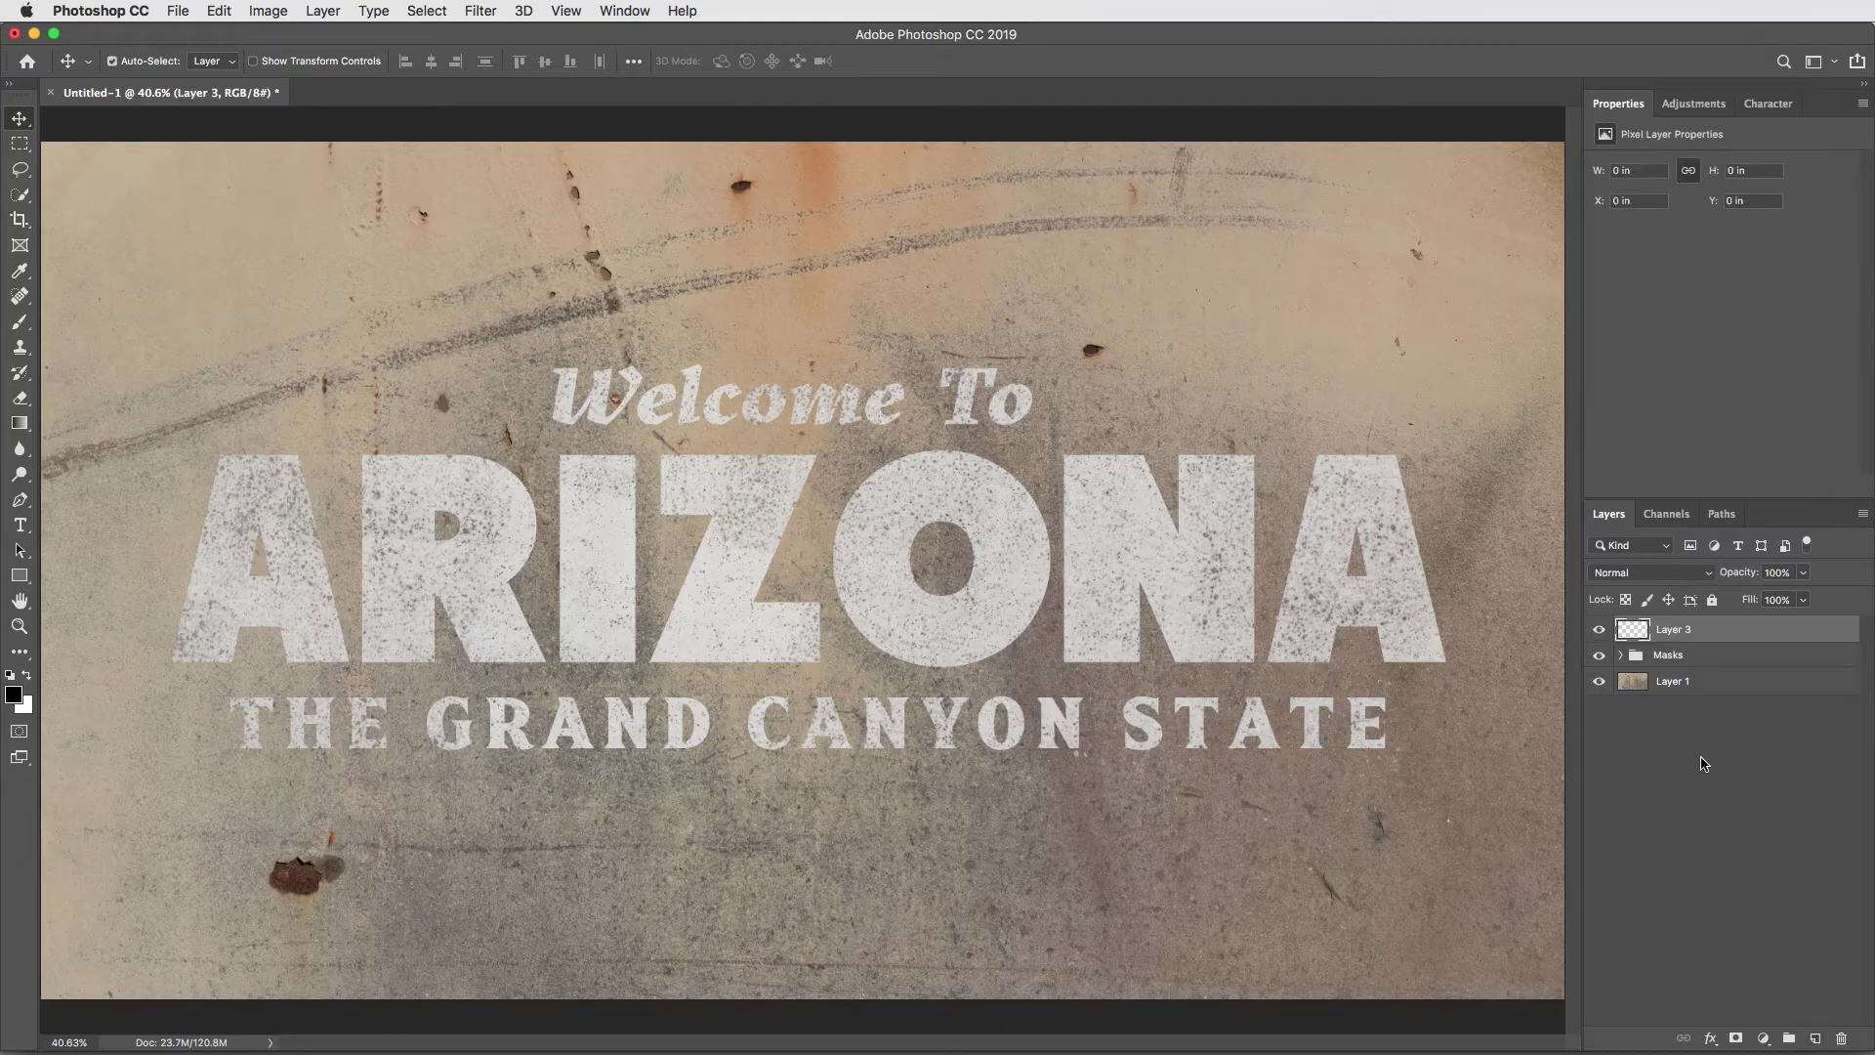
pyautogui.press('super+BackSpace')
pyautogui.moveTo(1645, 635); pyautogui.dragTo(1649, 640)
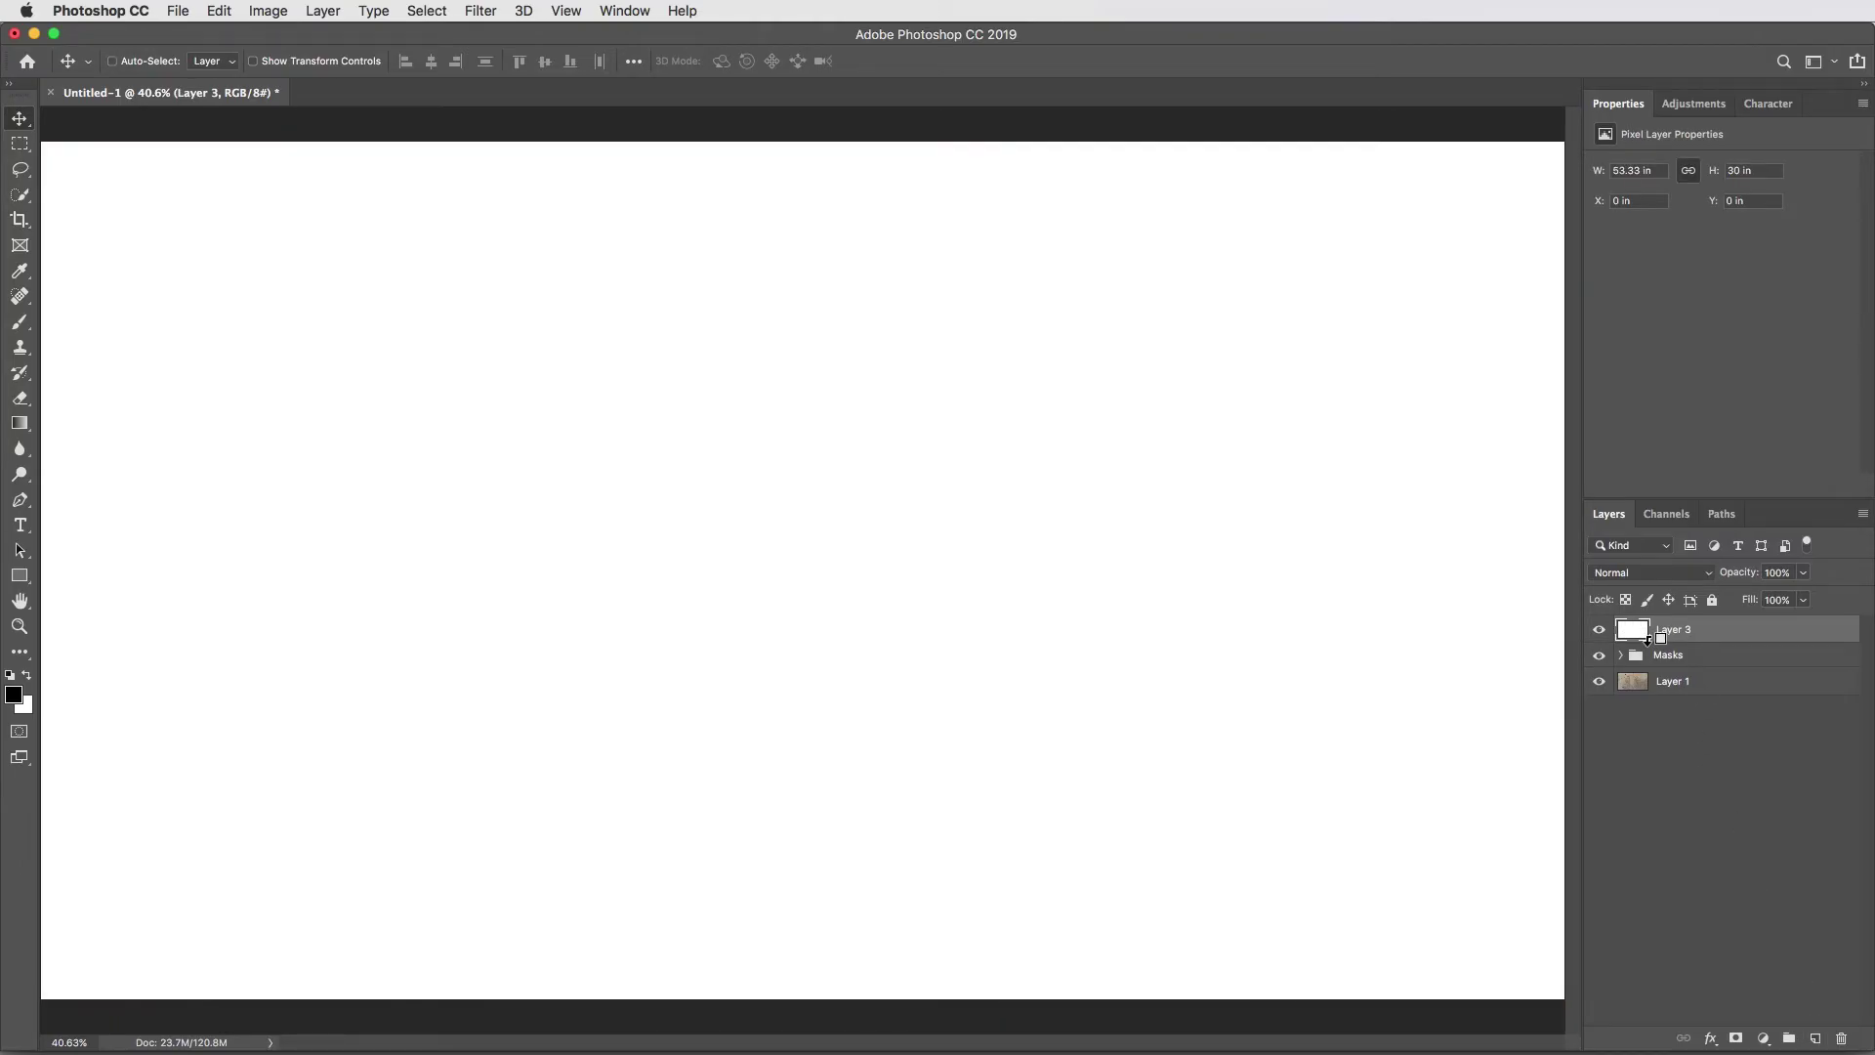
pyautogui.keyDown('alt'); pyautogui.click(1648, 641); pyautogui.keyUp('alt')
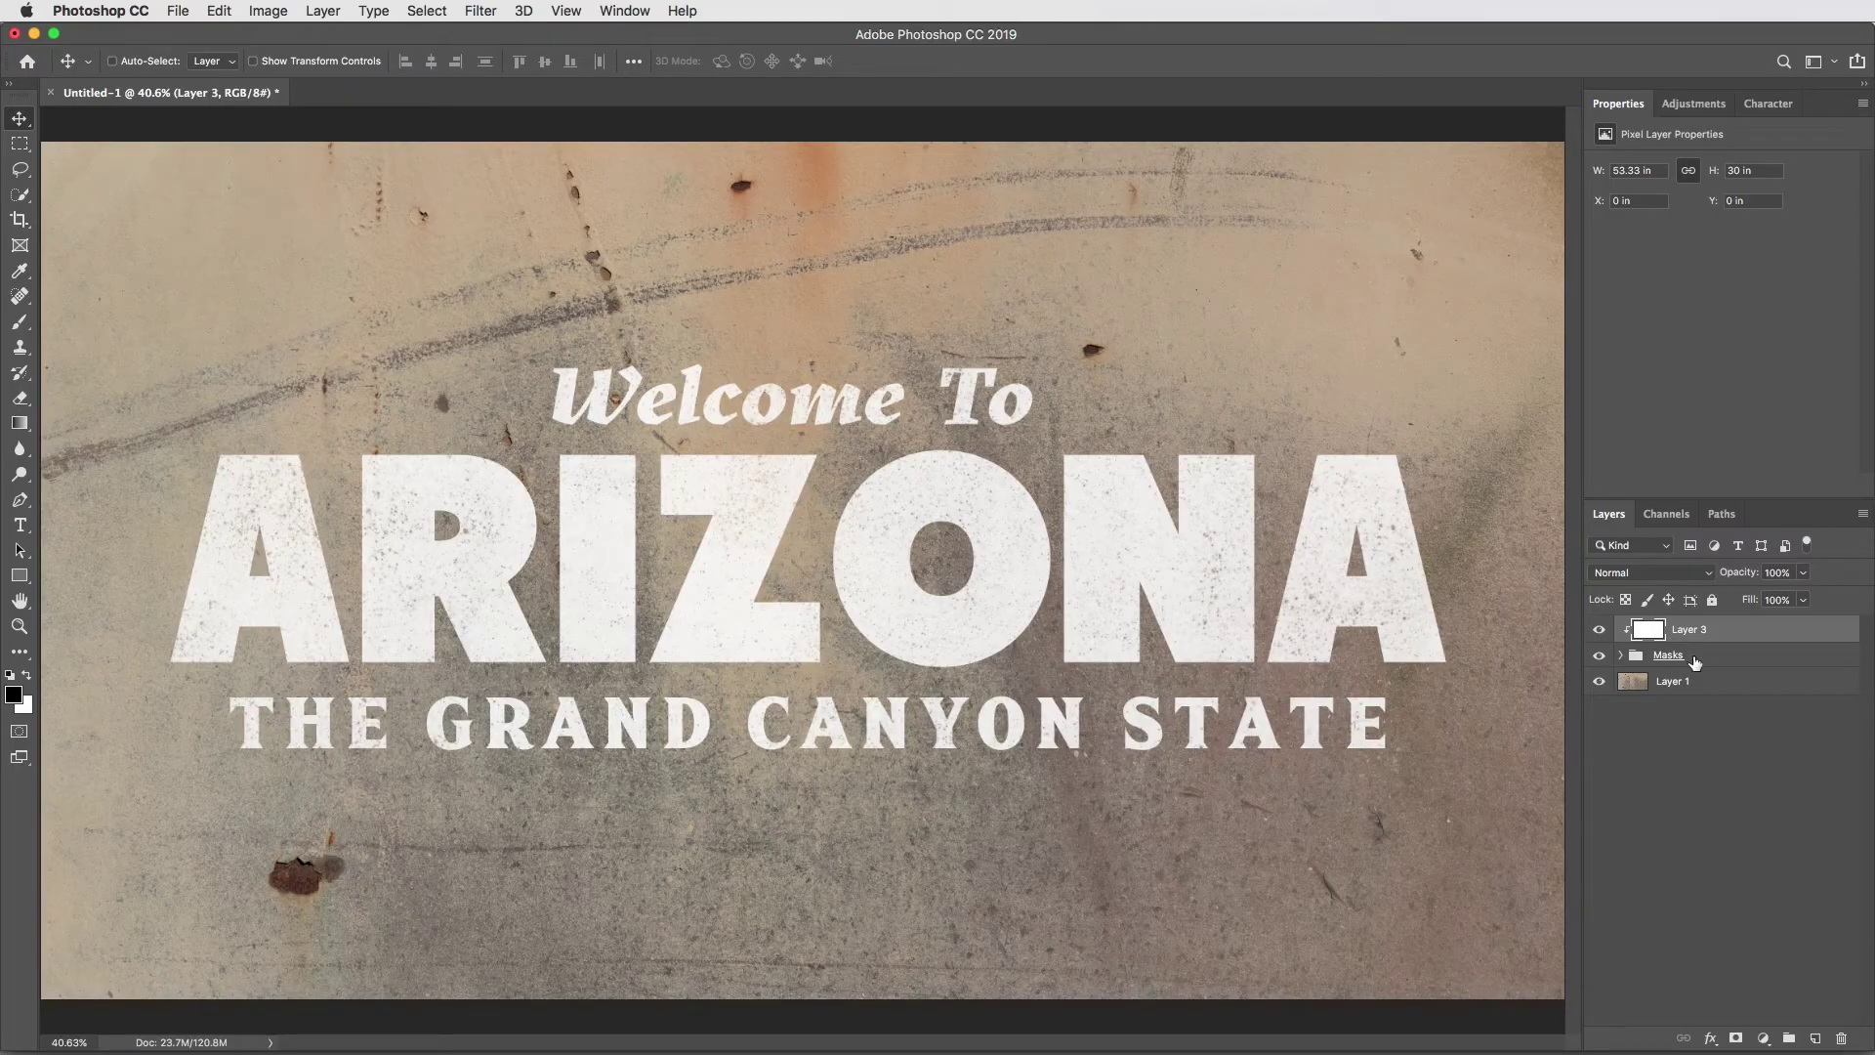
# Step: Expand the Masks group and the nested Type group, and select the grunge texture layer inside Masks
pyautogui.click(1621, 657)
pyautogui.click(1636, 708)
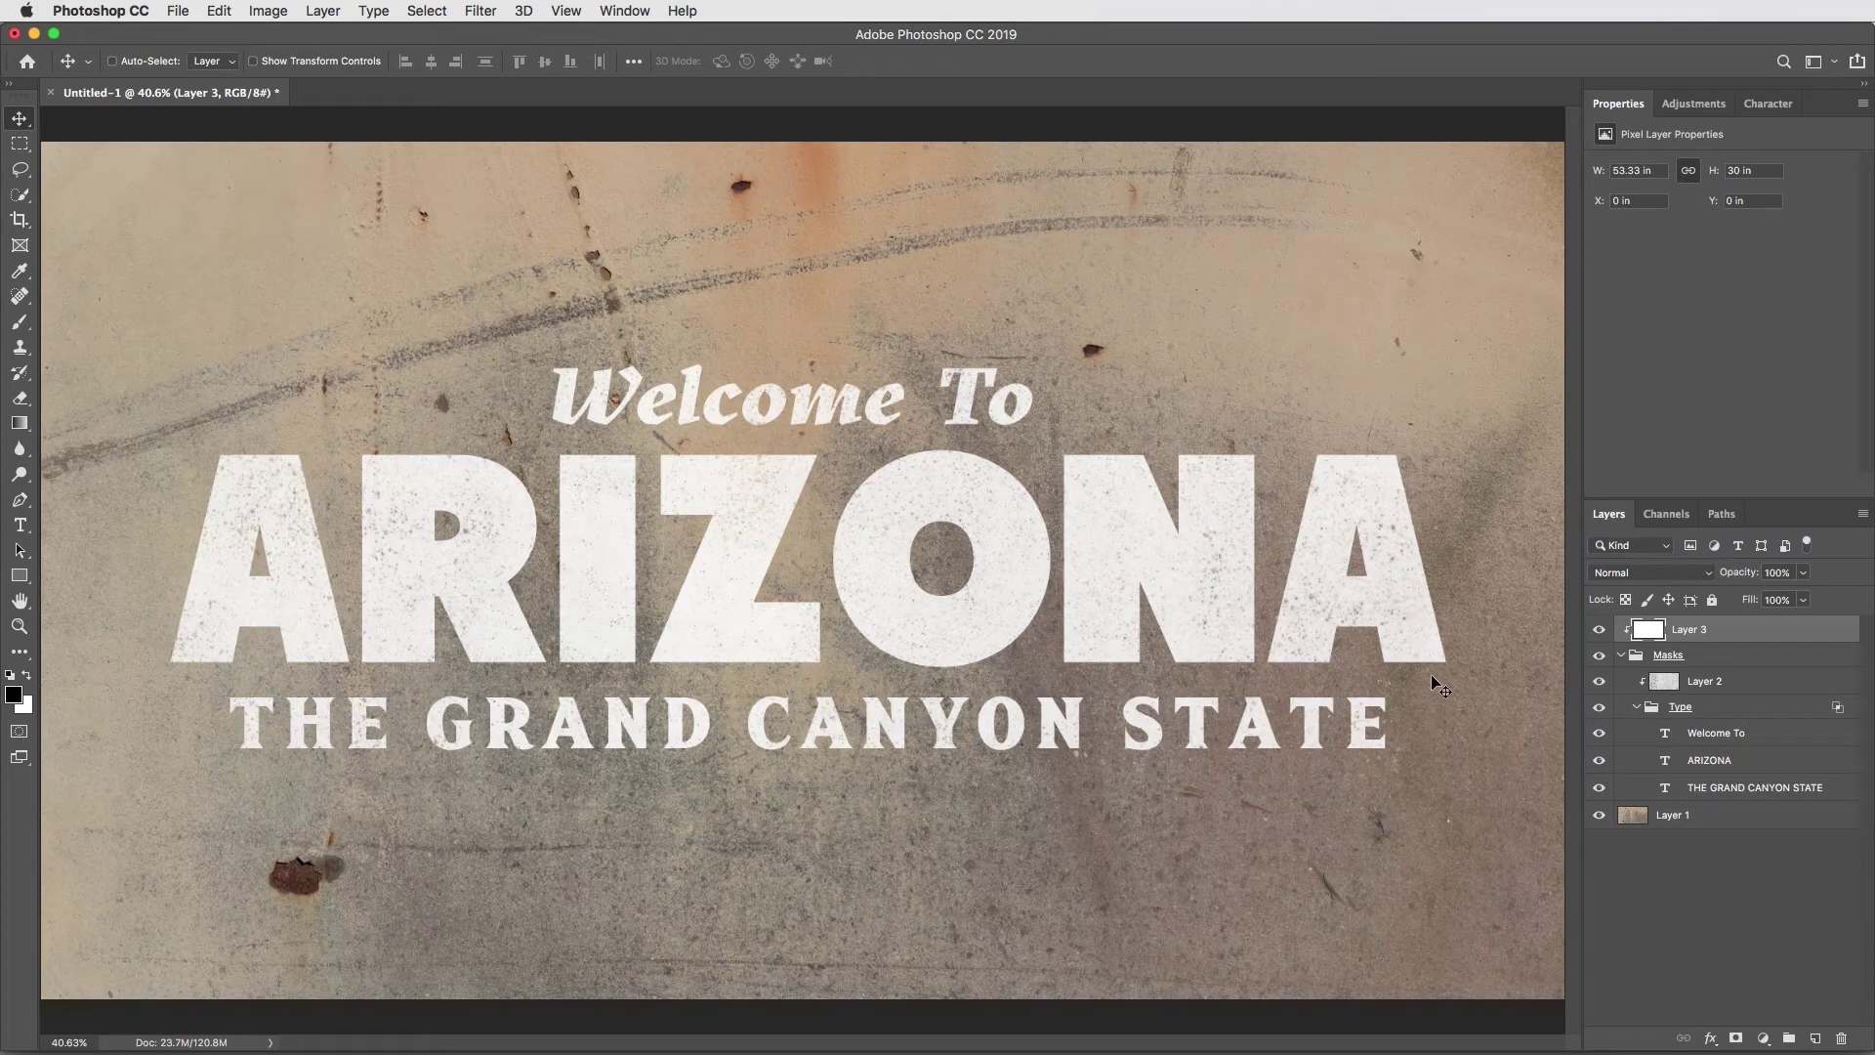
pyautogui.click(1702, 683)
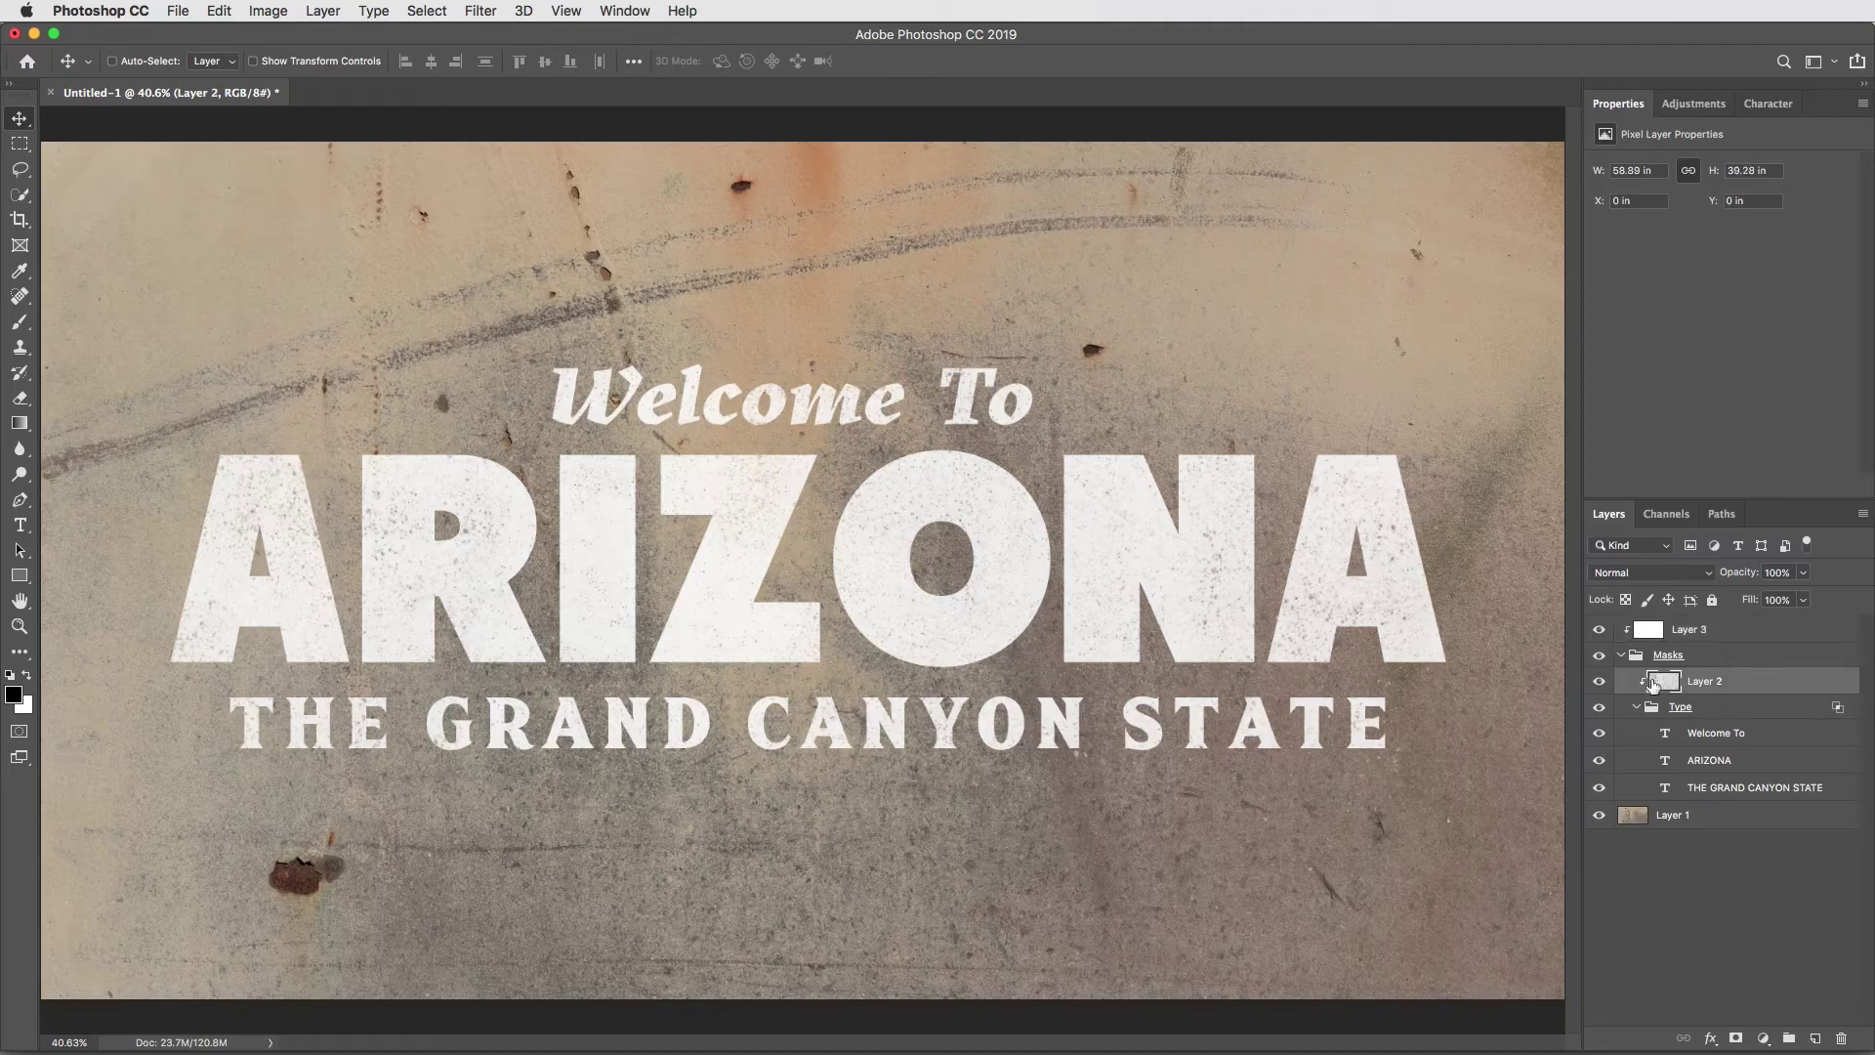
pyautogui.click(1688, 633)
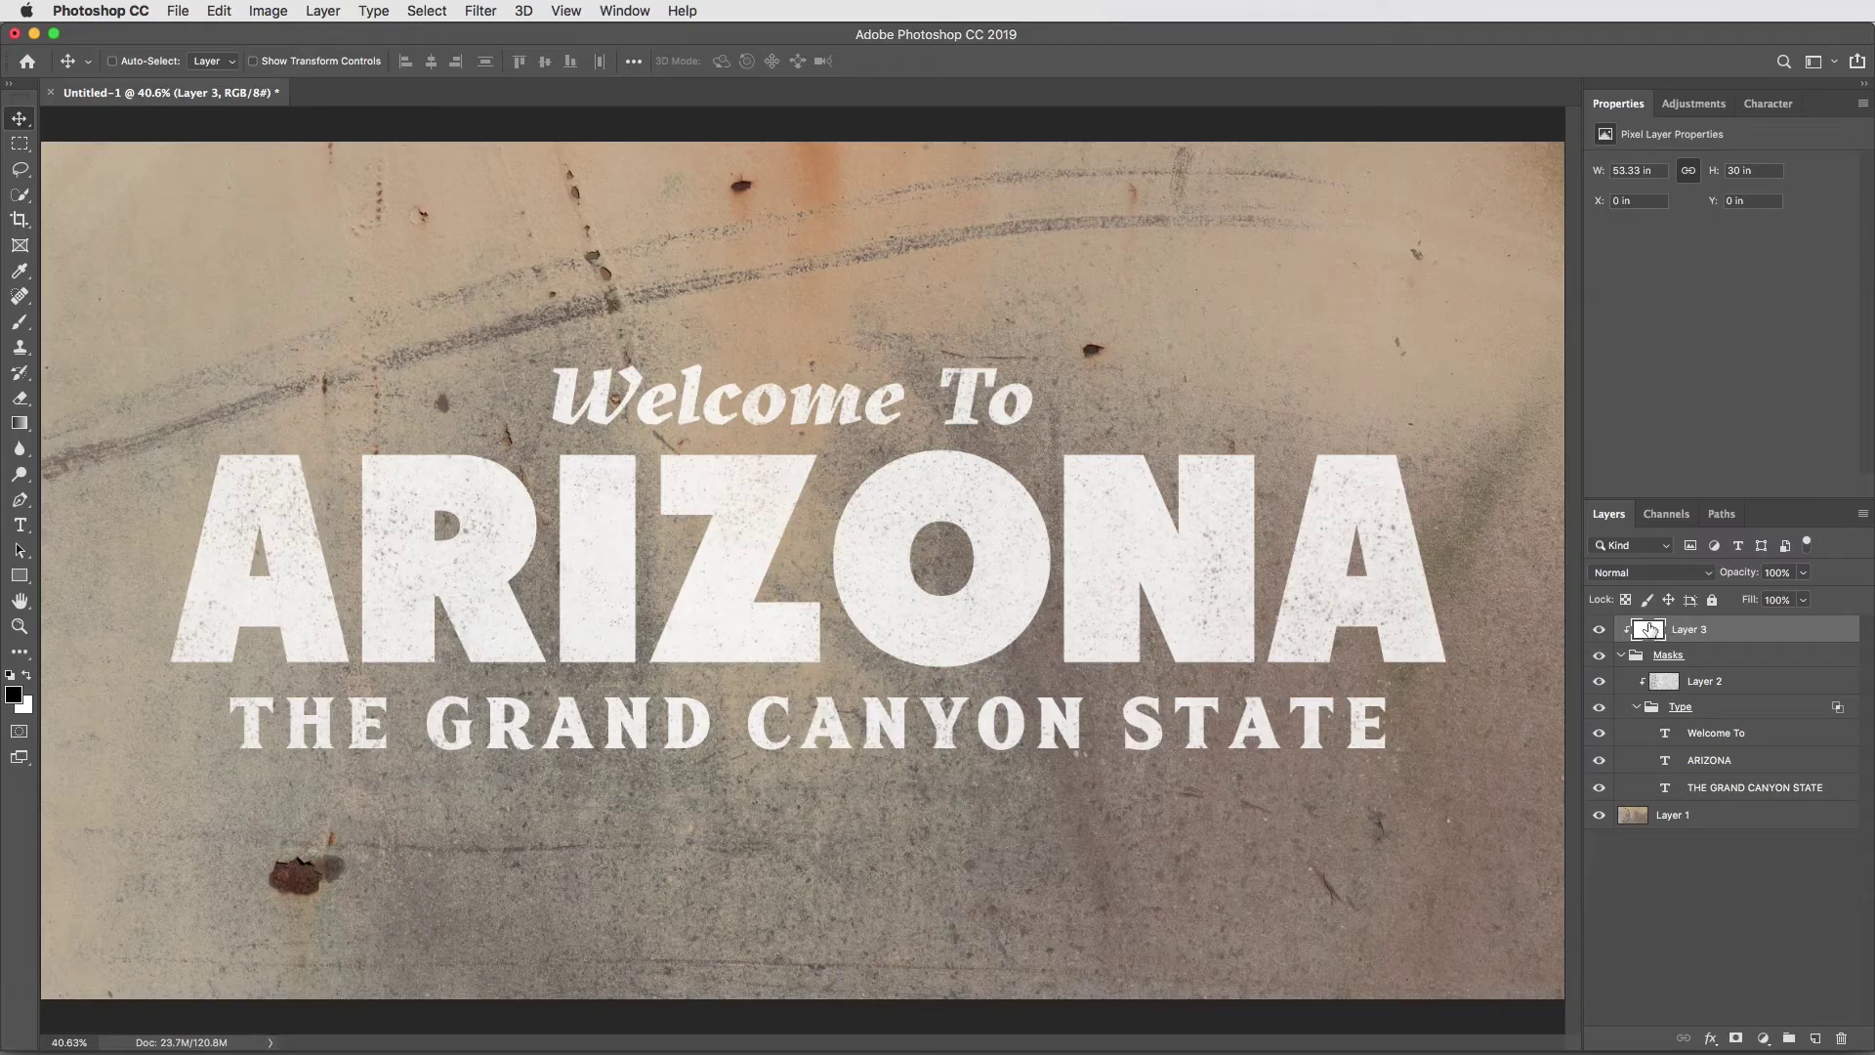
pyautogui.click(1690, 686)
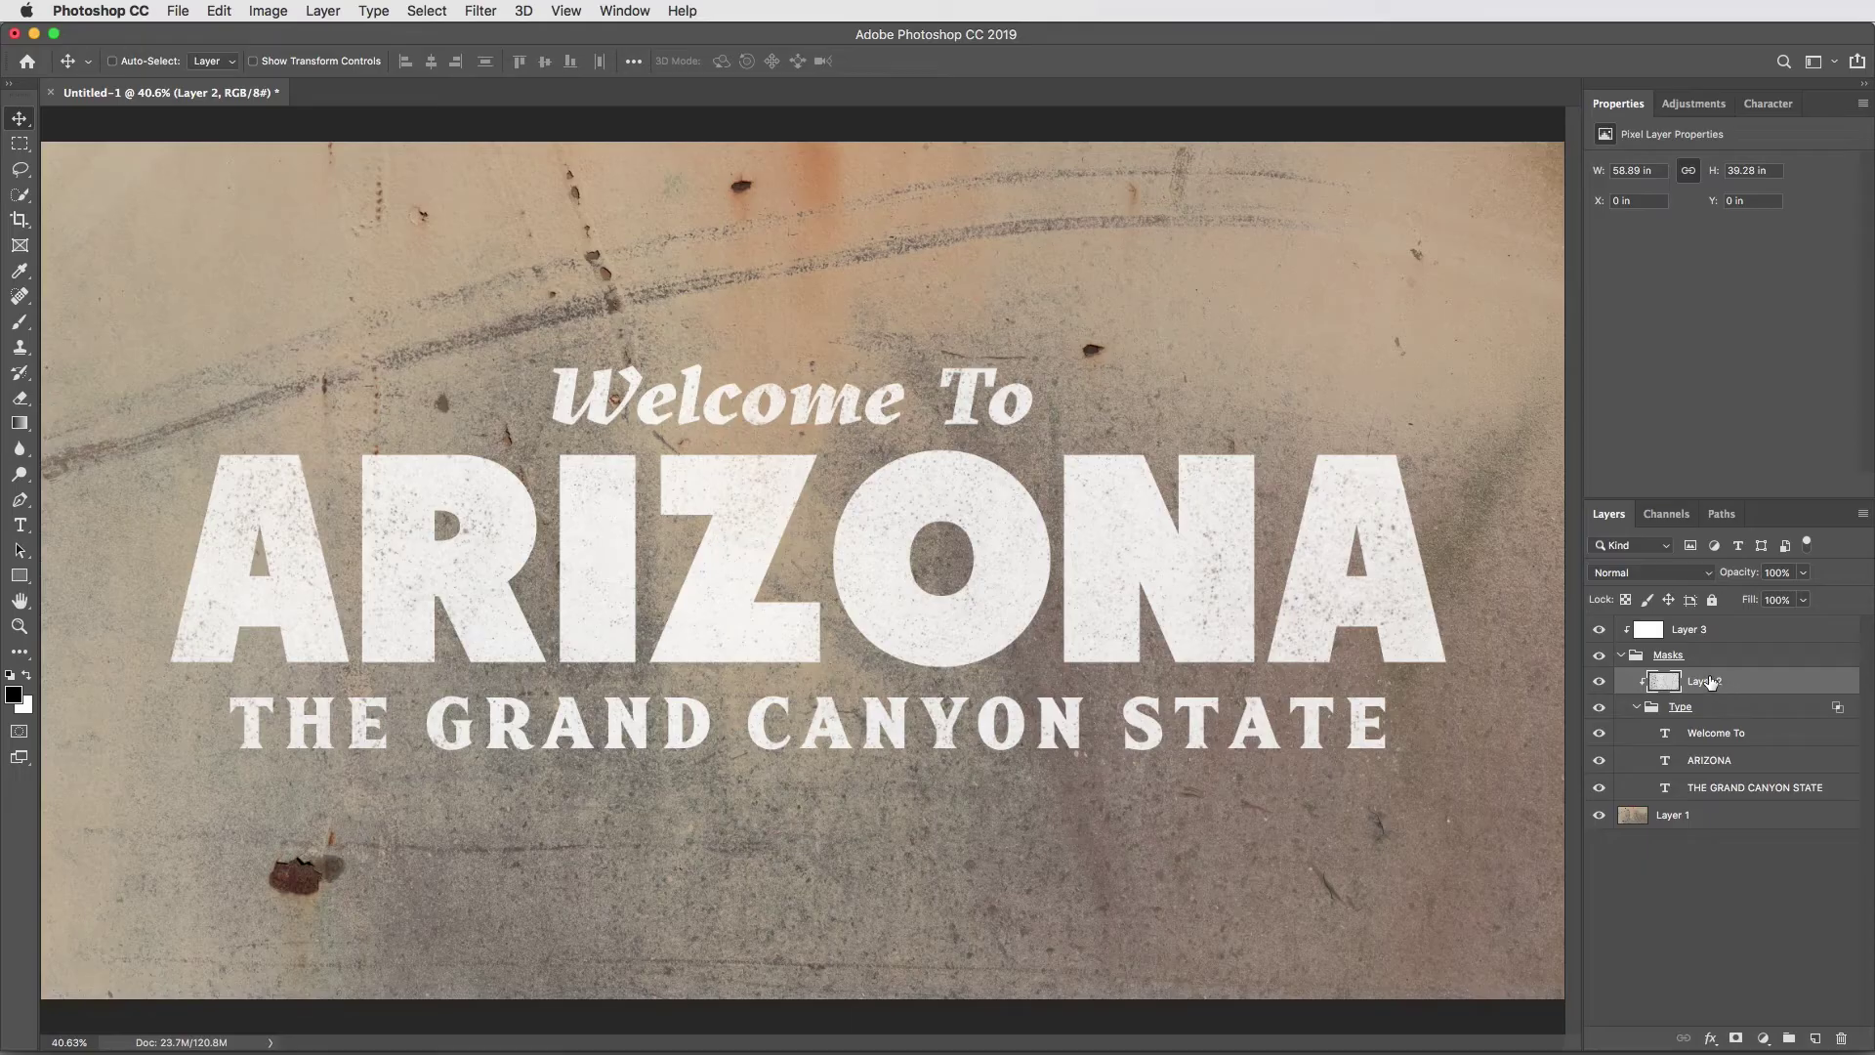
# Step: Reposition the grunge texture layer with Free Transform to X 0 in, Y 0 in
pyautogui.press('super+minus')
pyautogui.press('super+minus')
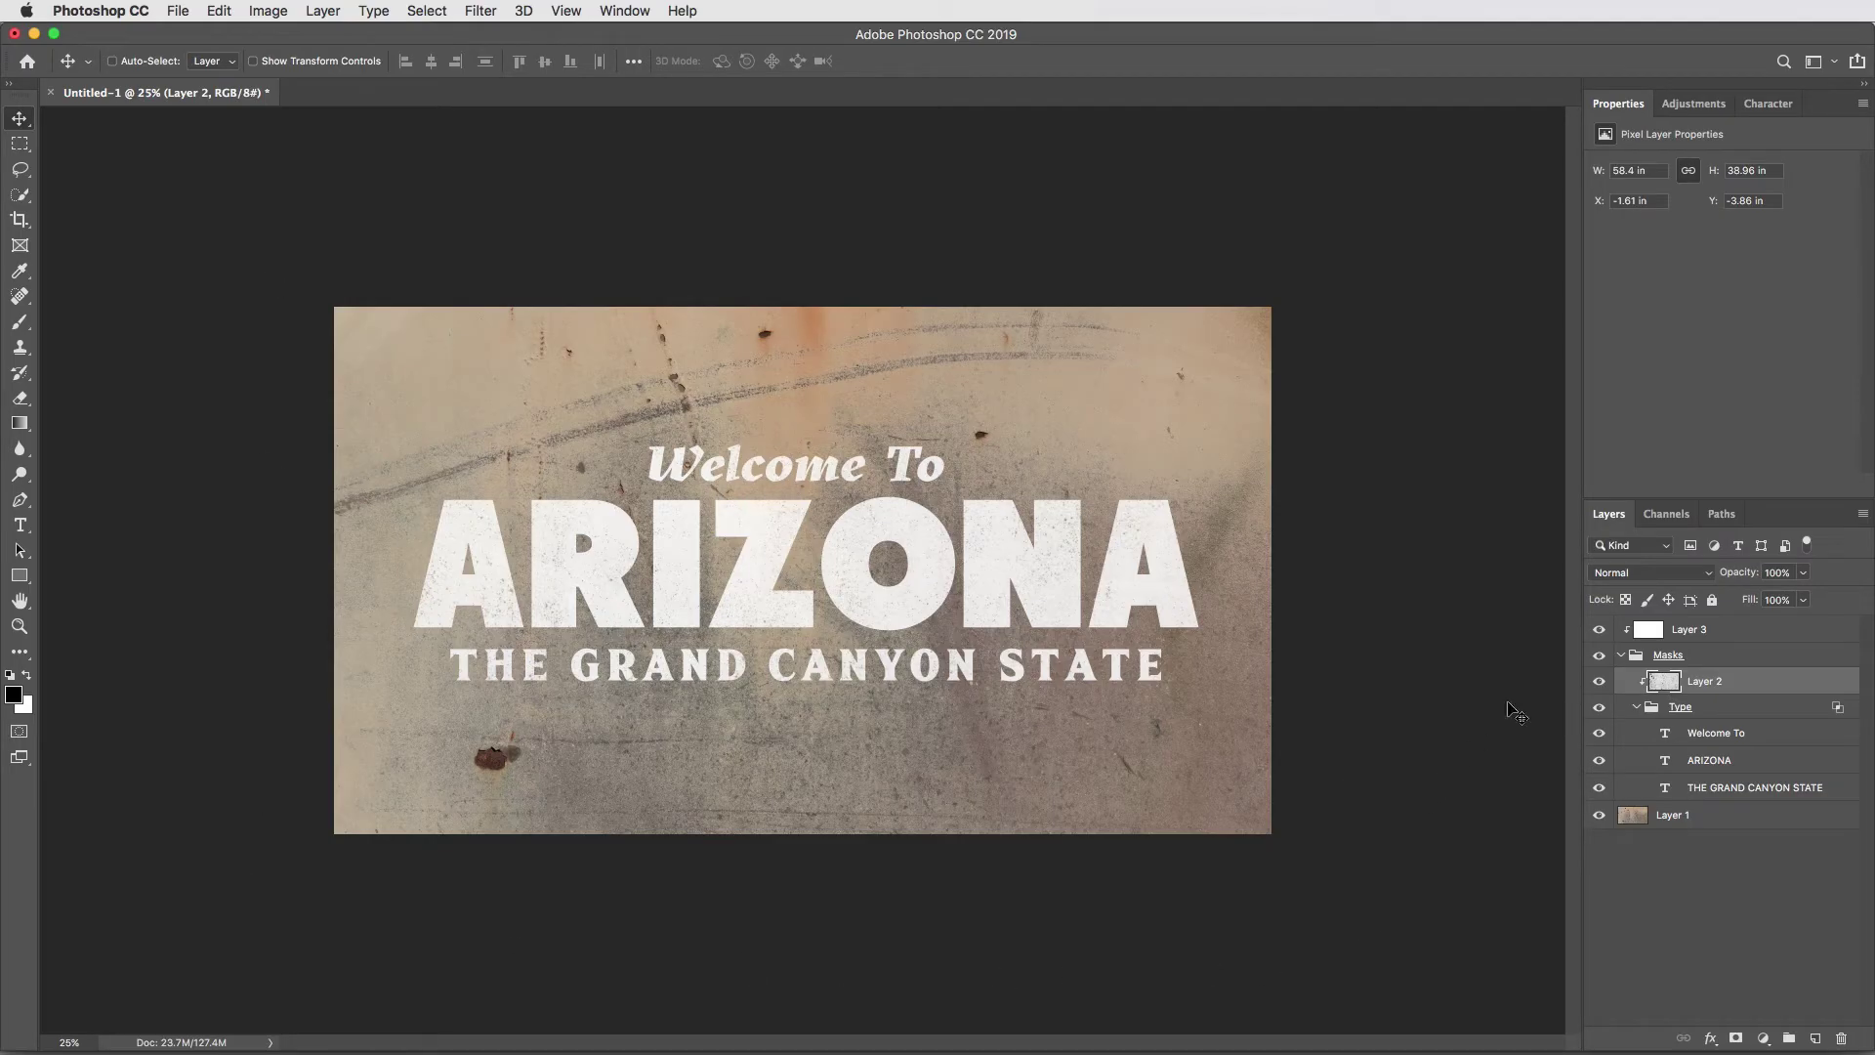
pyautogui.press('super+t')
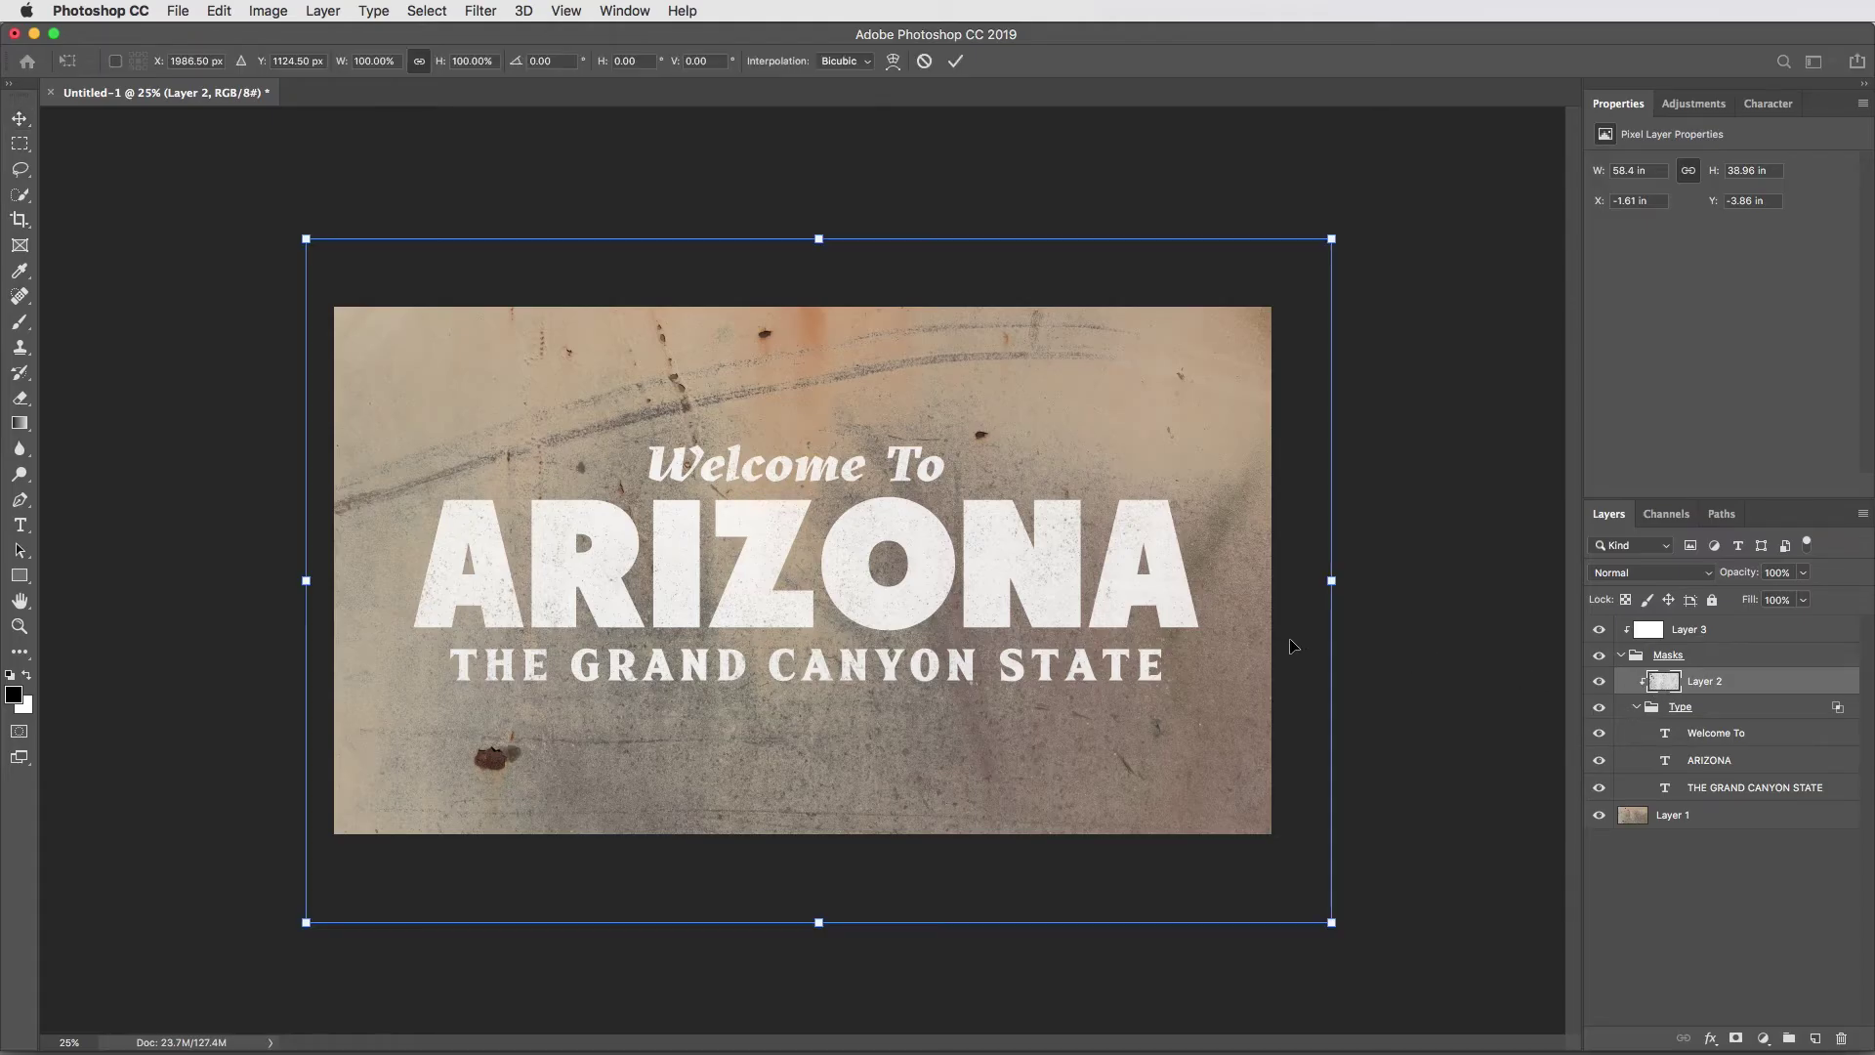
pyautogui.moveTo(1139, 676); pyautogui.dragTo(1178, 694)
pyautogui.press('Return')
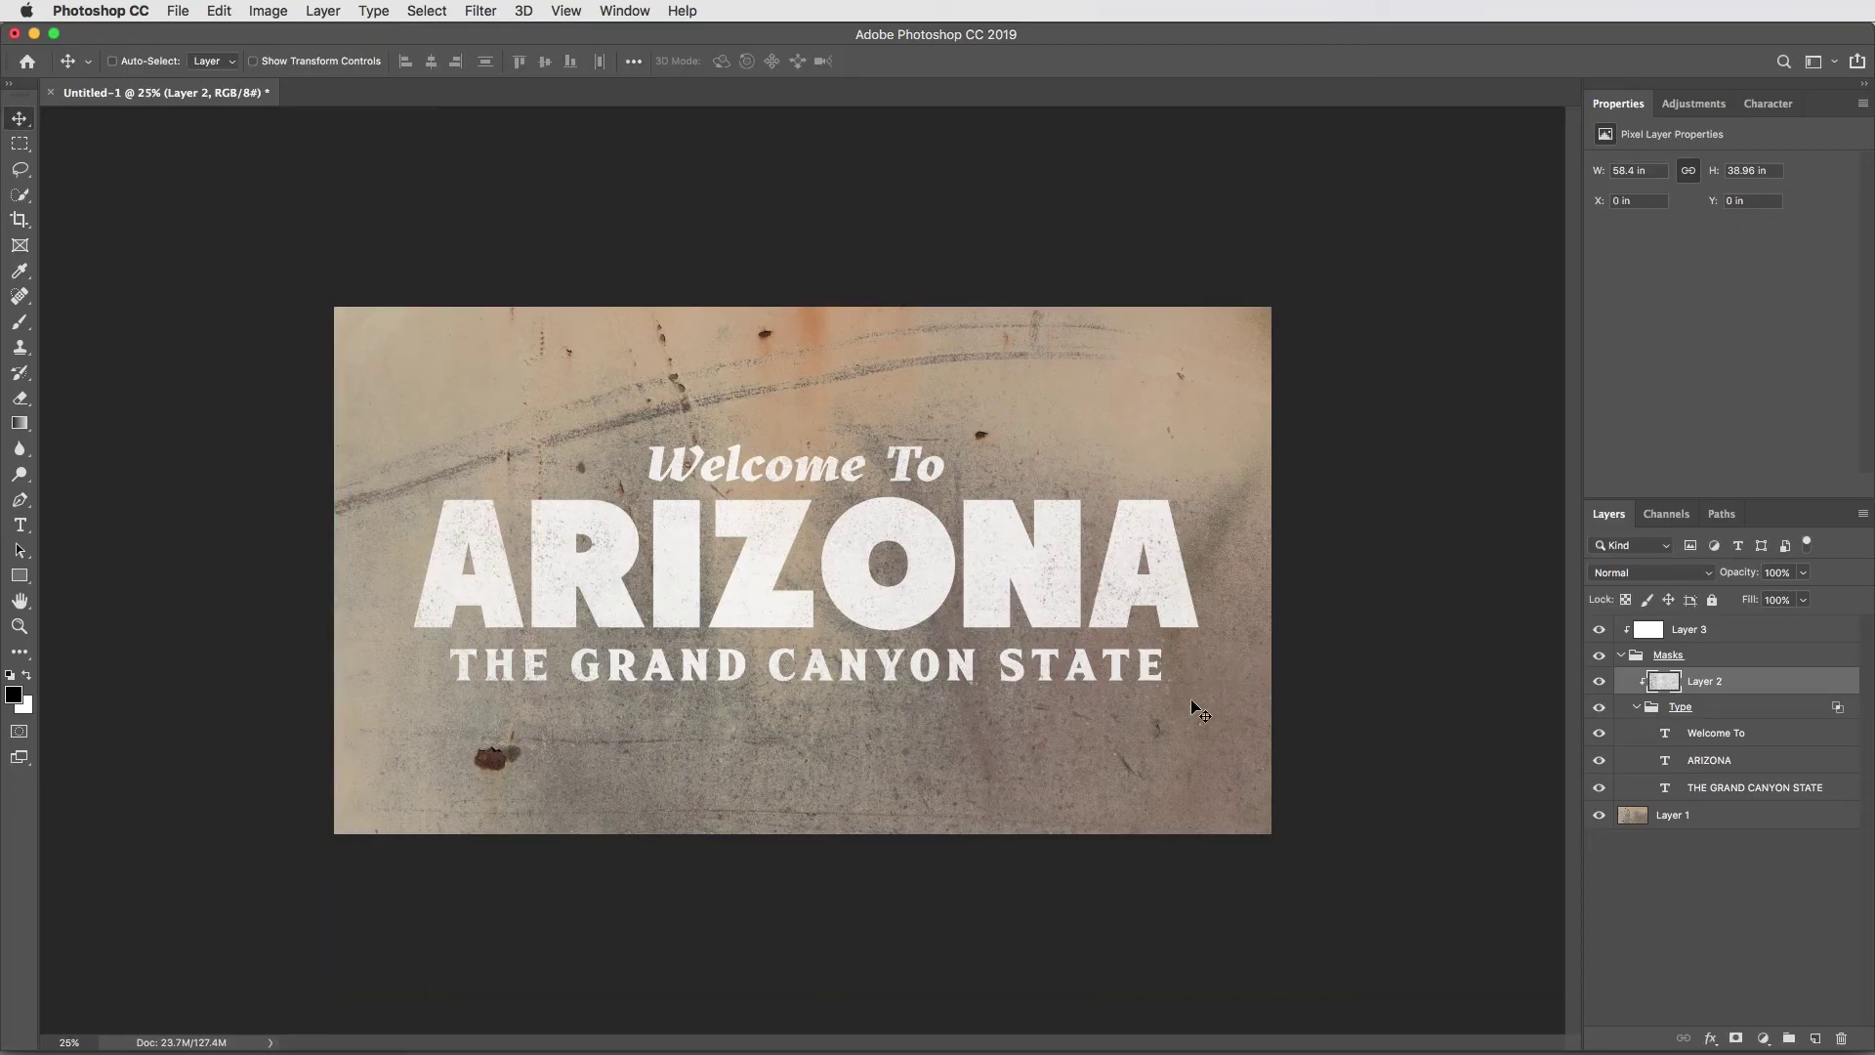
pyautogui.press('super+0')
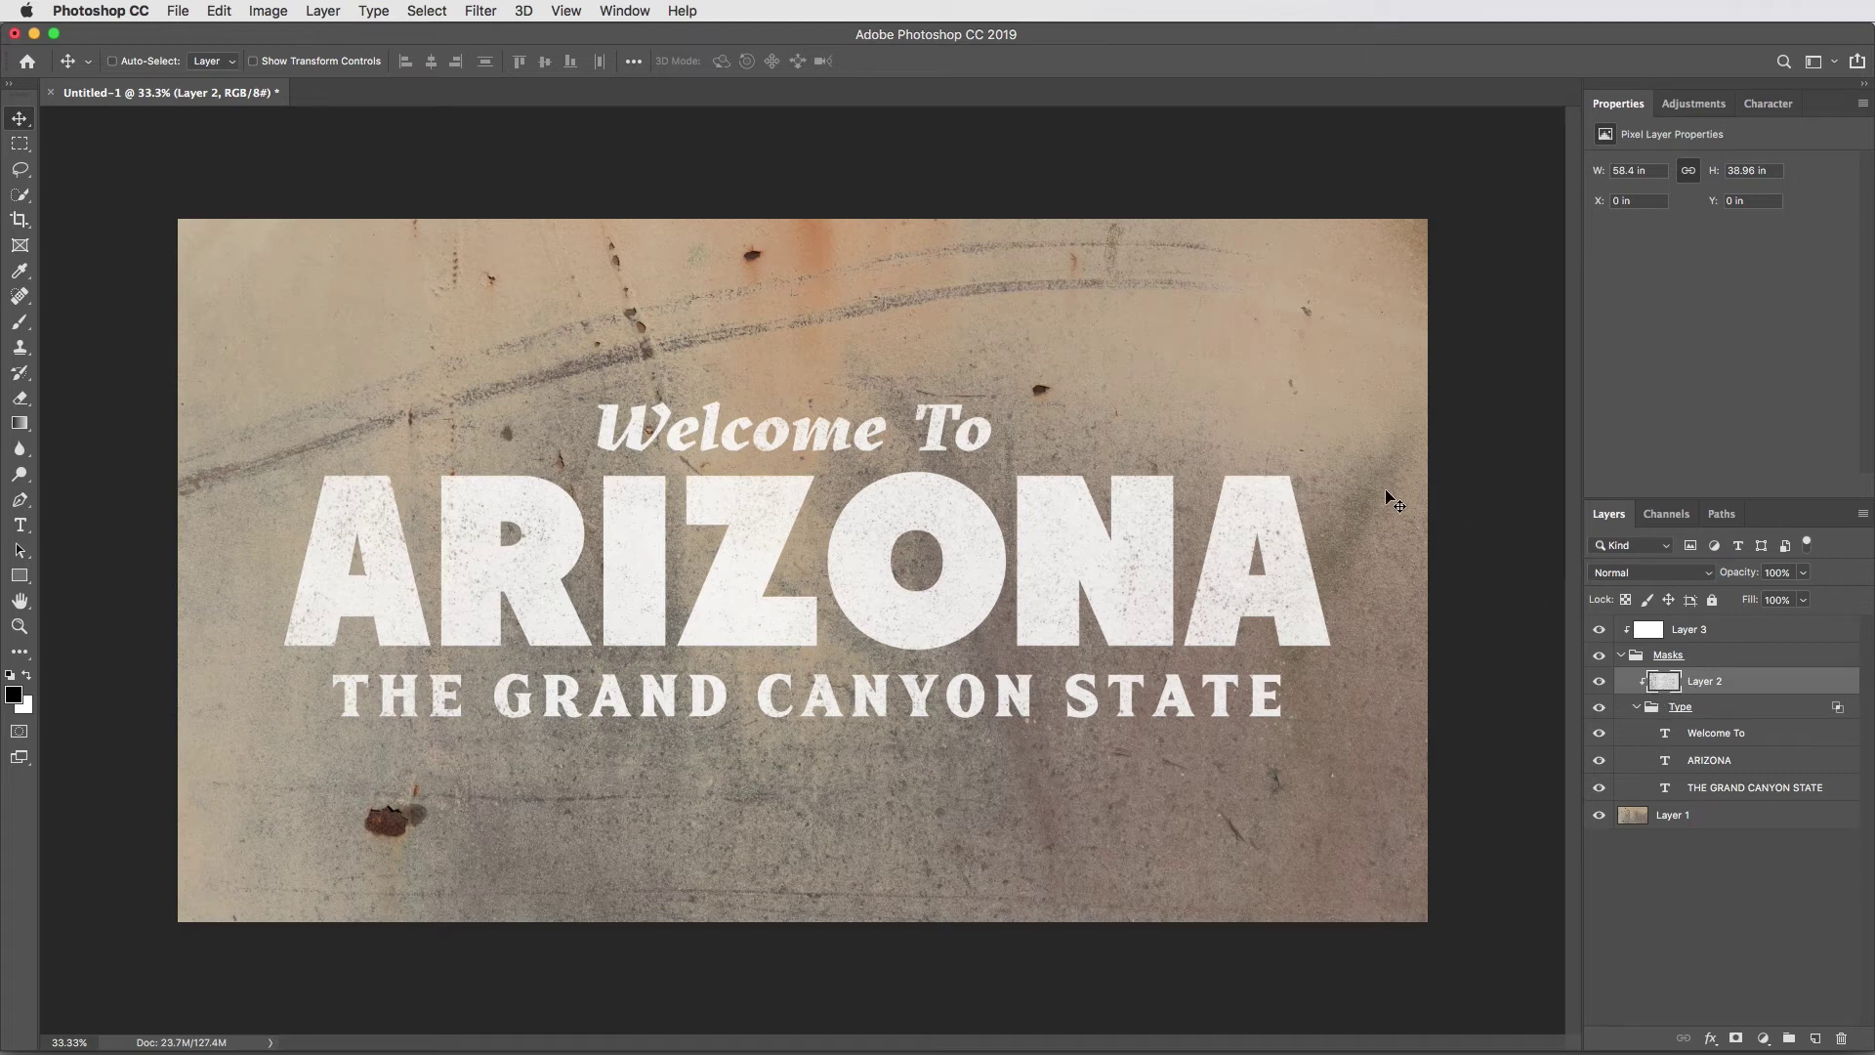
pyautogui.press('super+l')
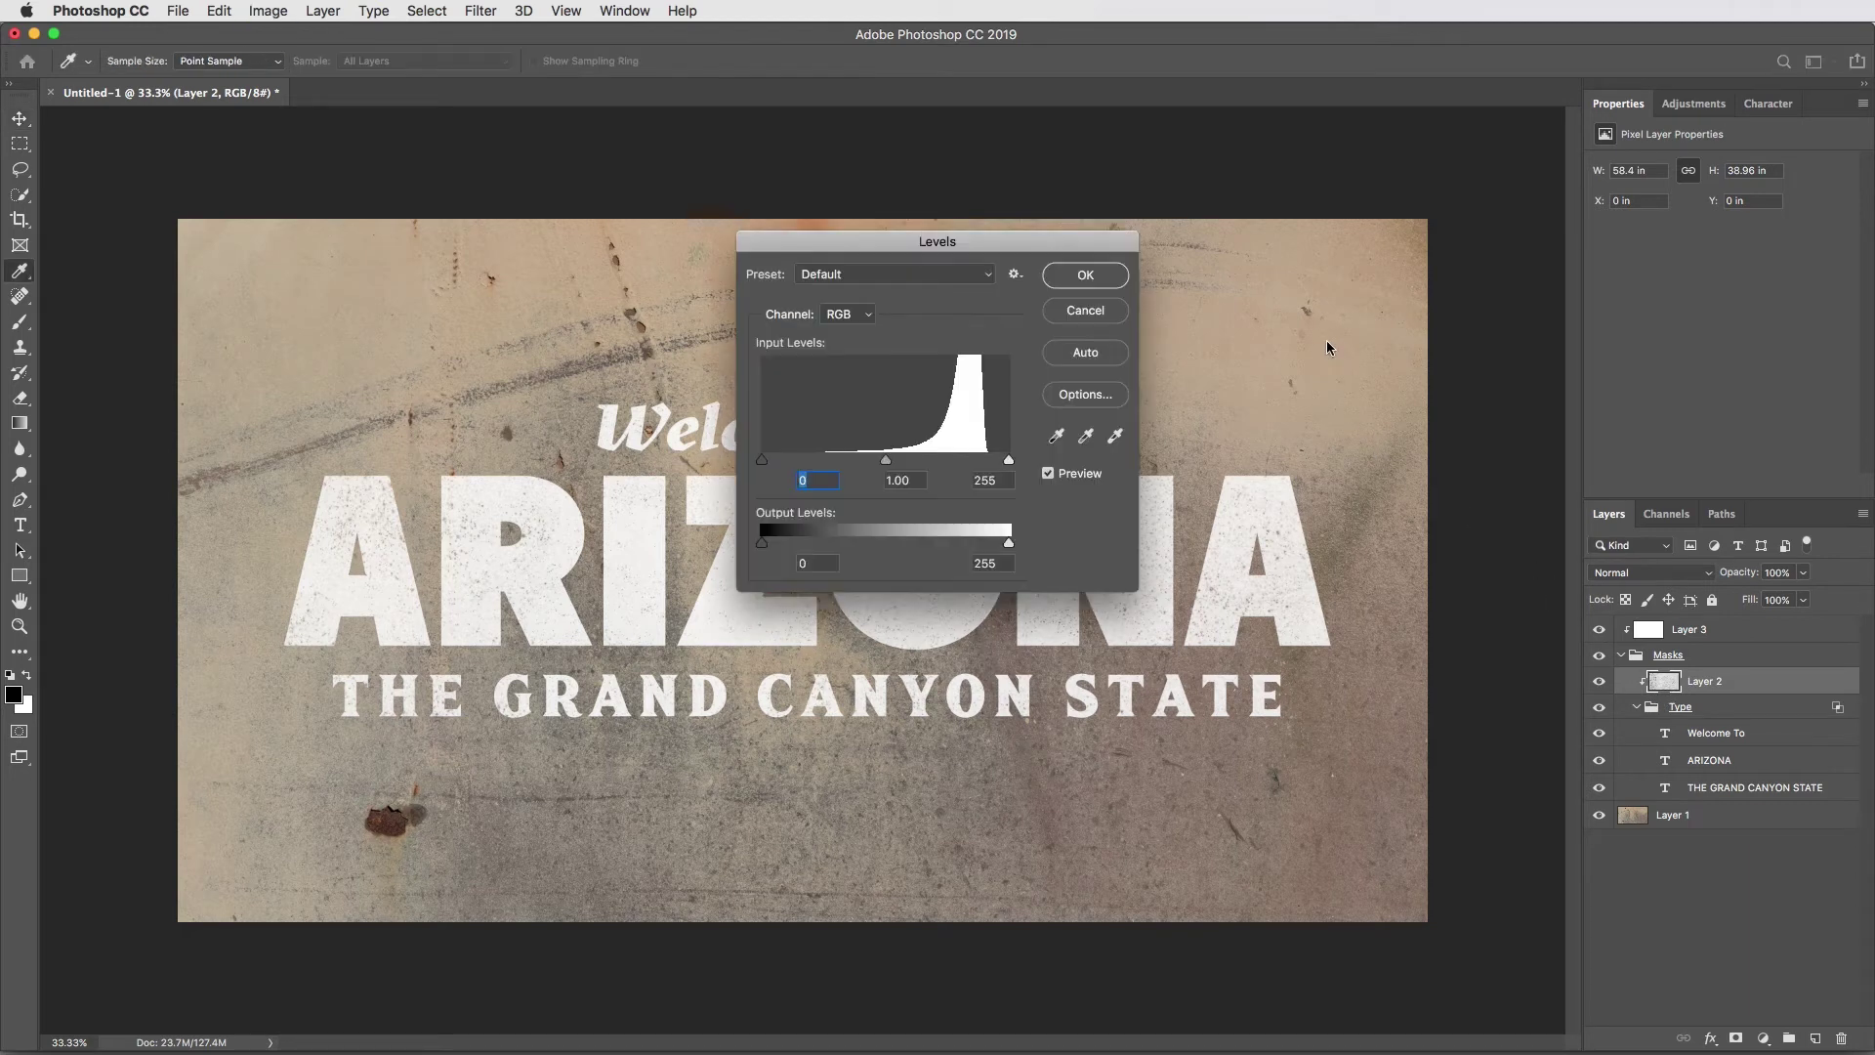
pyautogui.moveTo(763, 460); pyautogui.dragTo(876, 460)
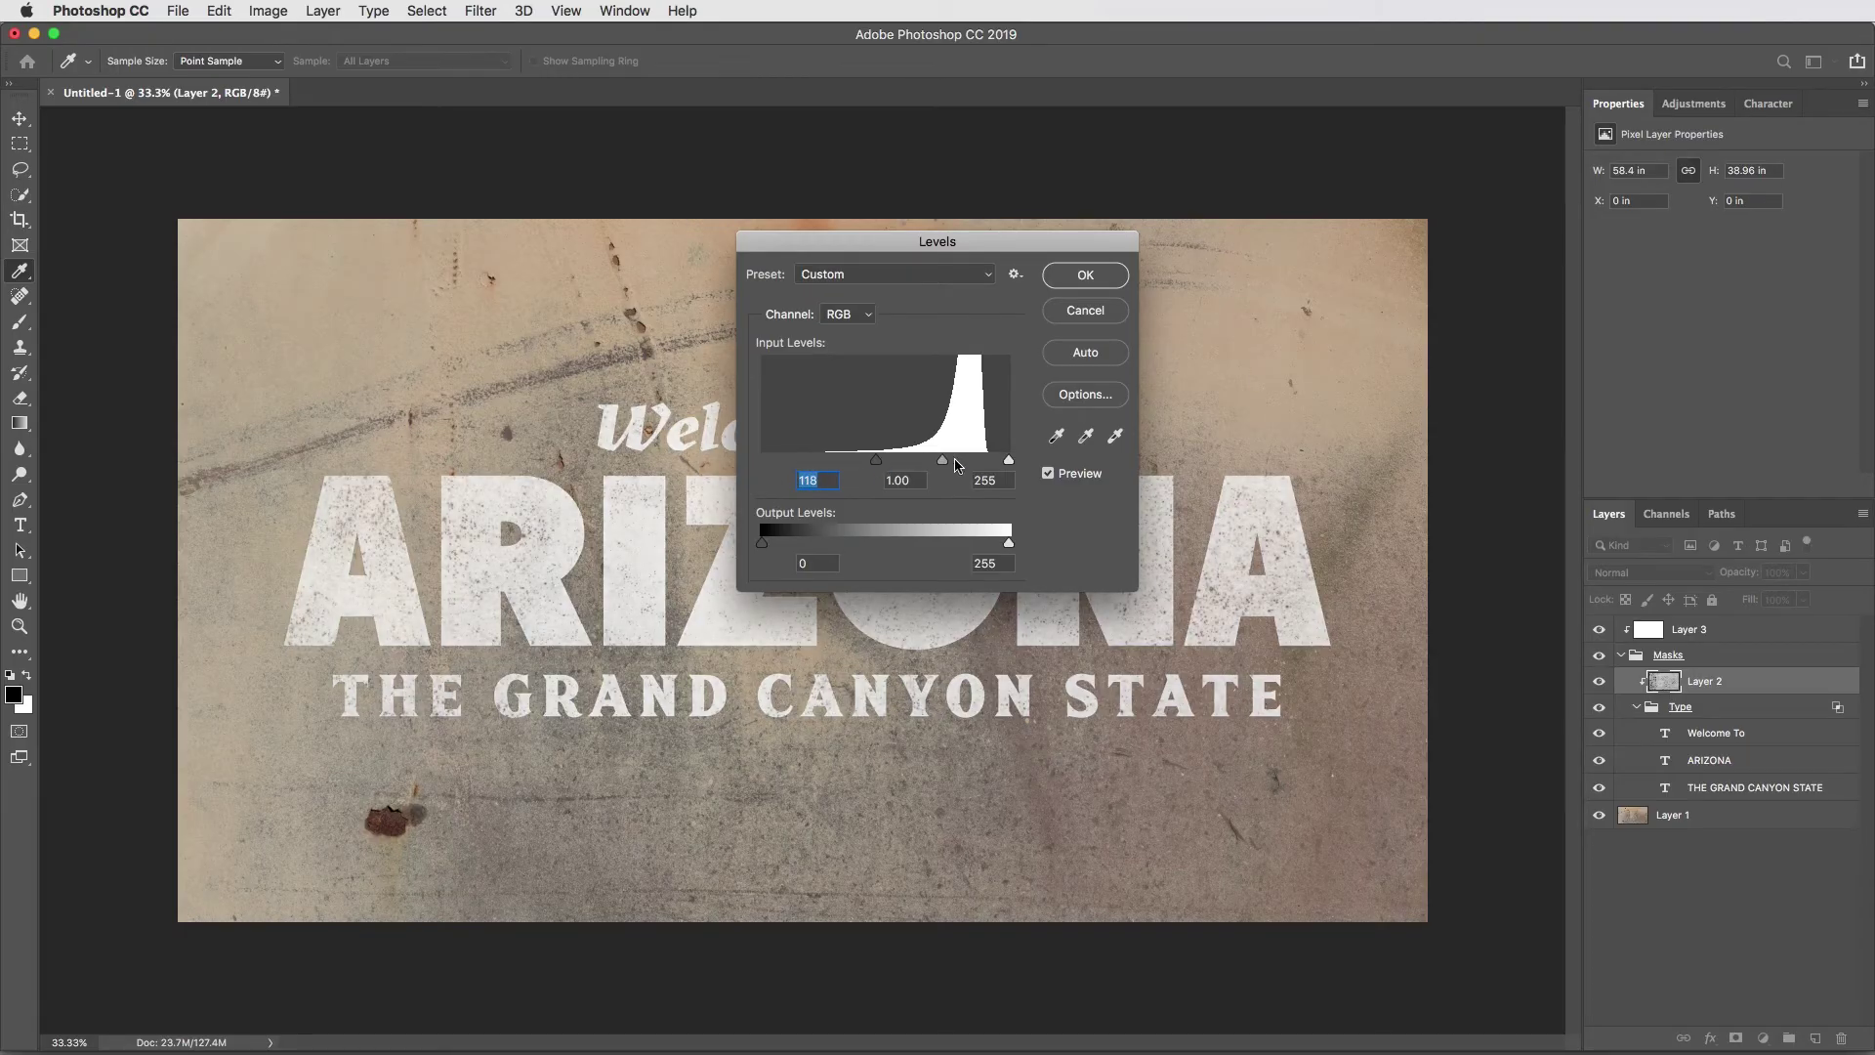
pyautogui.moveTo(1008, 460); pyautogui.dragTo(971, 460)
pyautogui.click(971, 461)
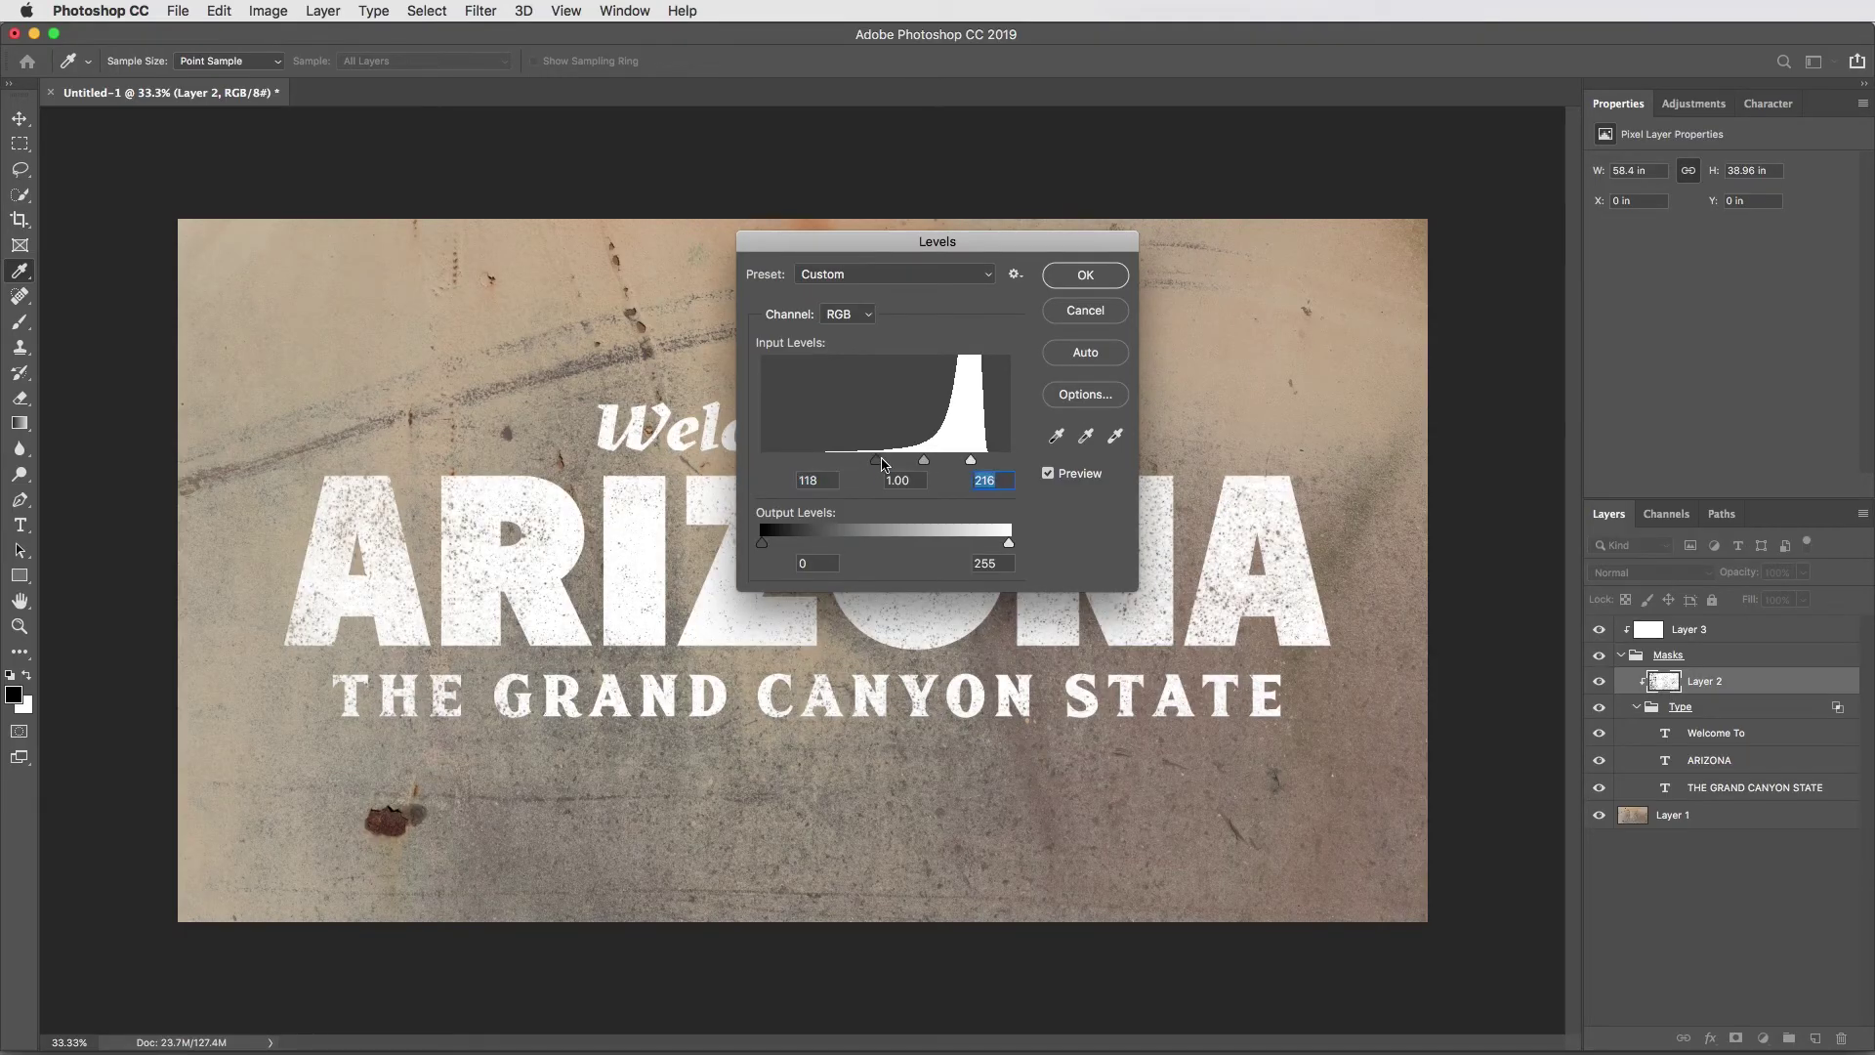
pyautogui.click(881, 460)
pyautogui.press('Return')
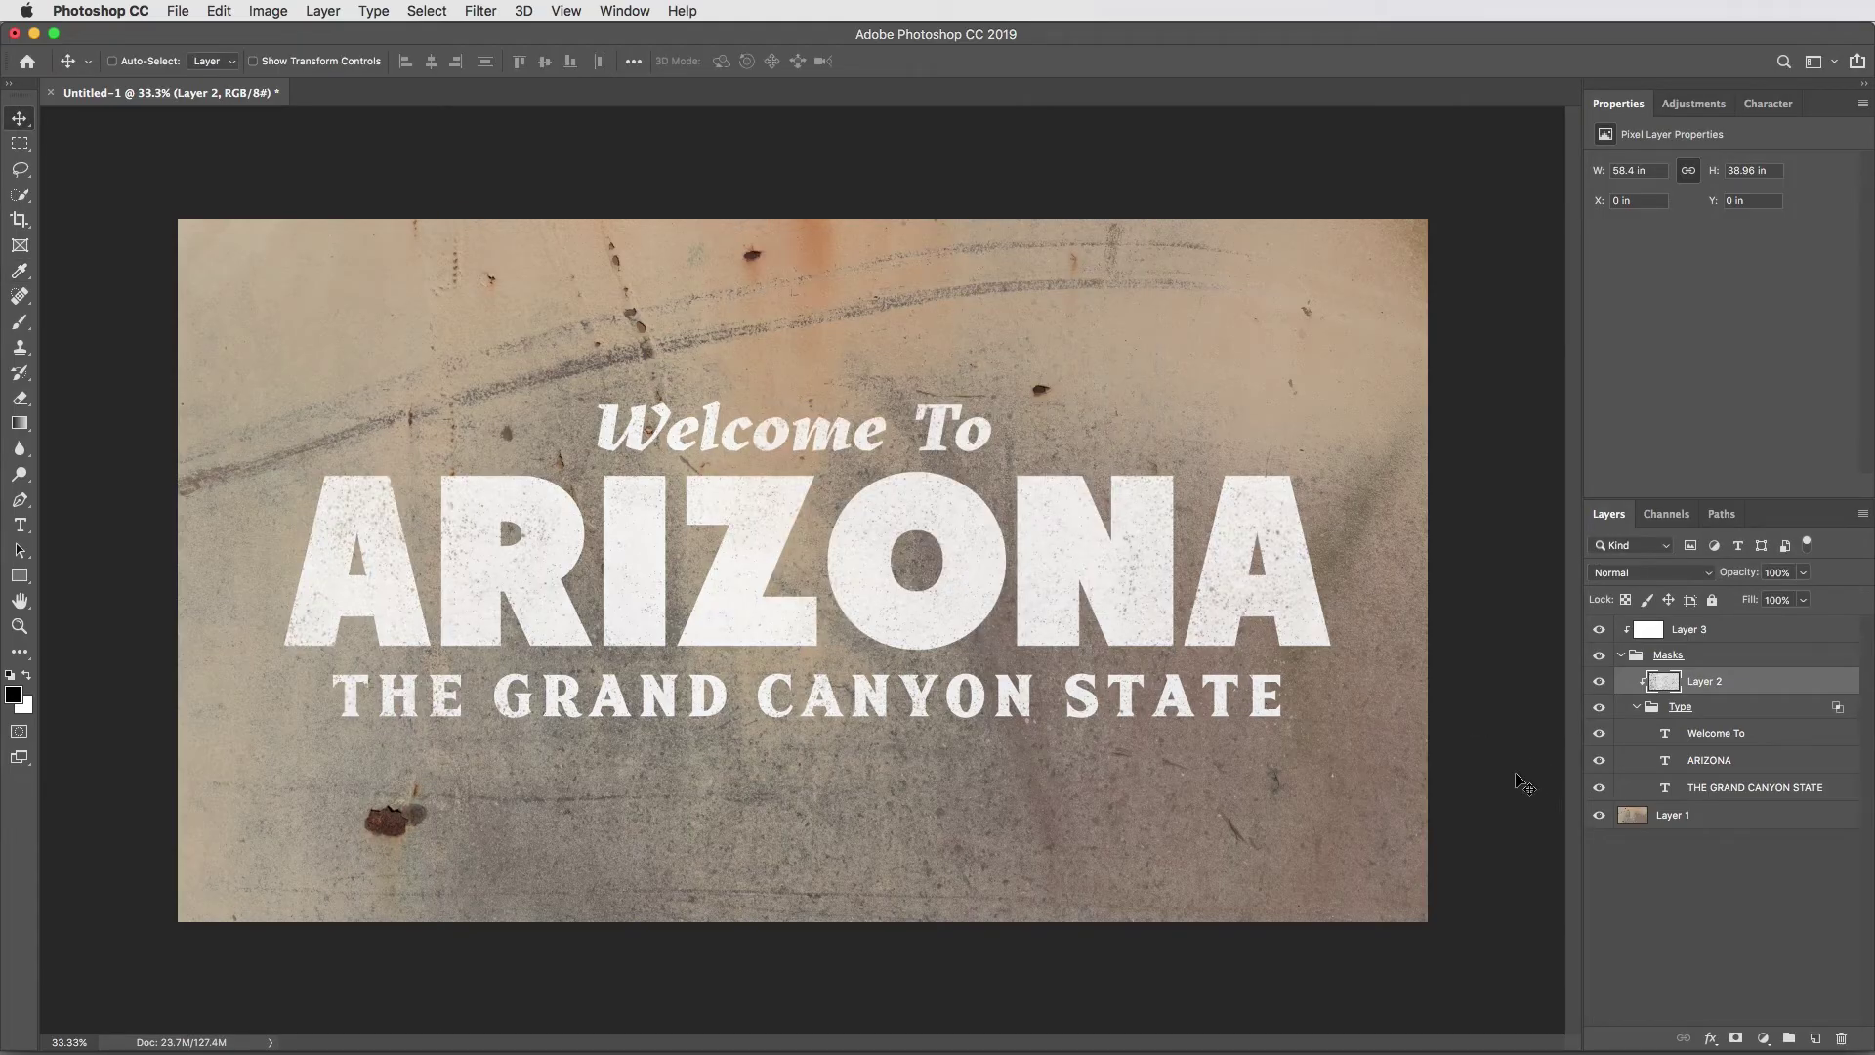
# Step: Add a Levels adjustment layer clipped above the grunge texture and set its input levels to 157, 0.65 and 227
pyautogui.press('v')
pyautogui.click(1762, 1038)
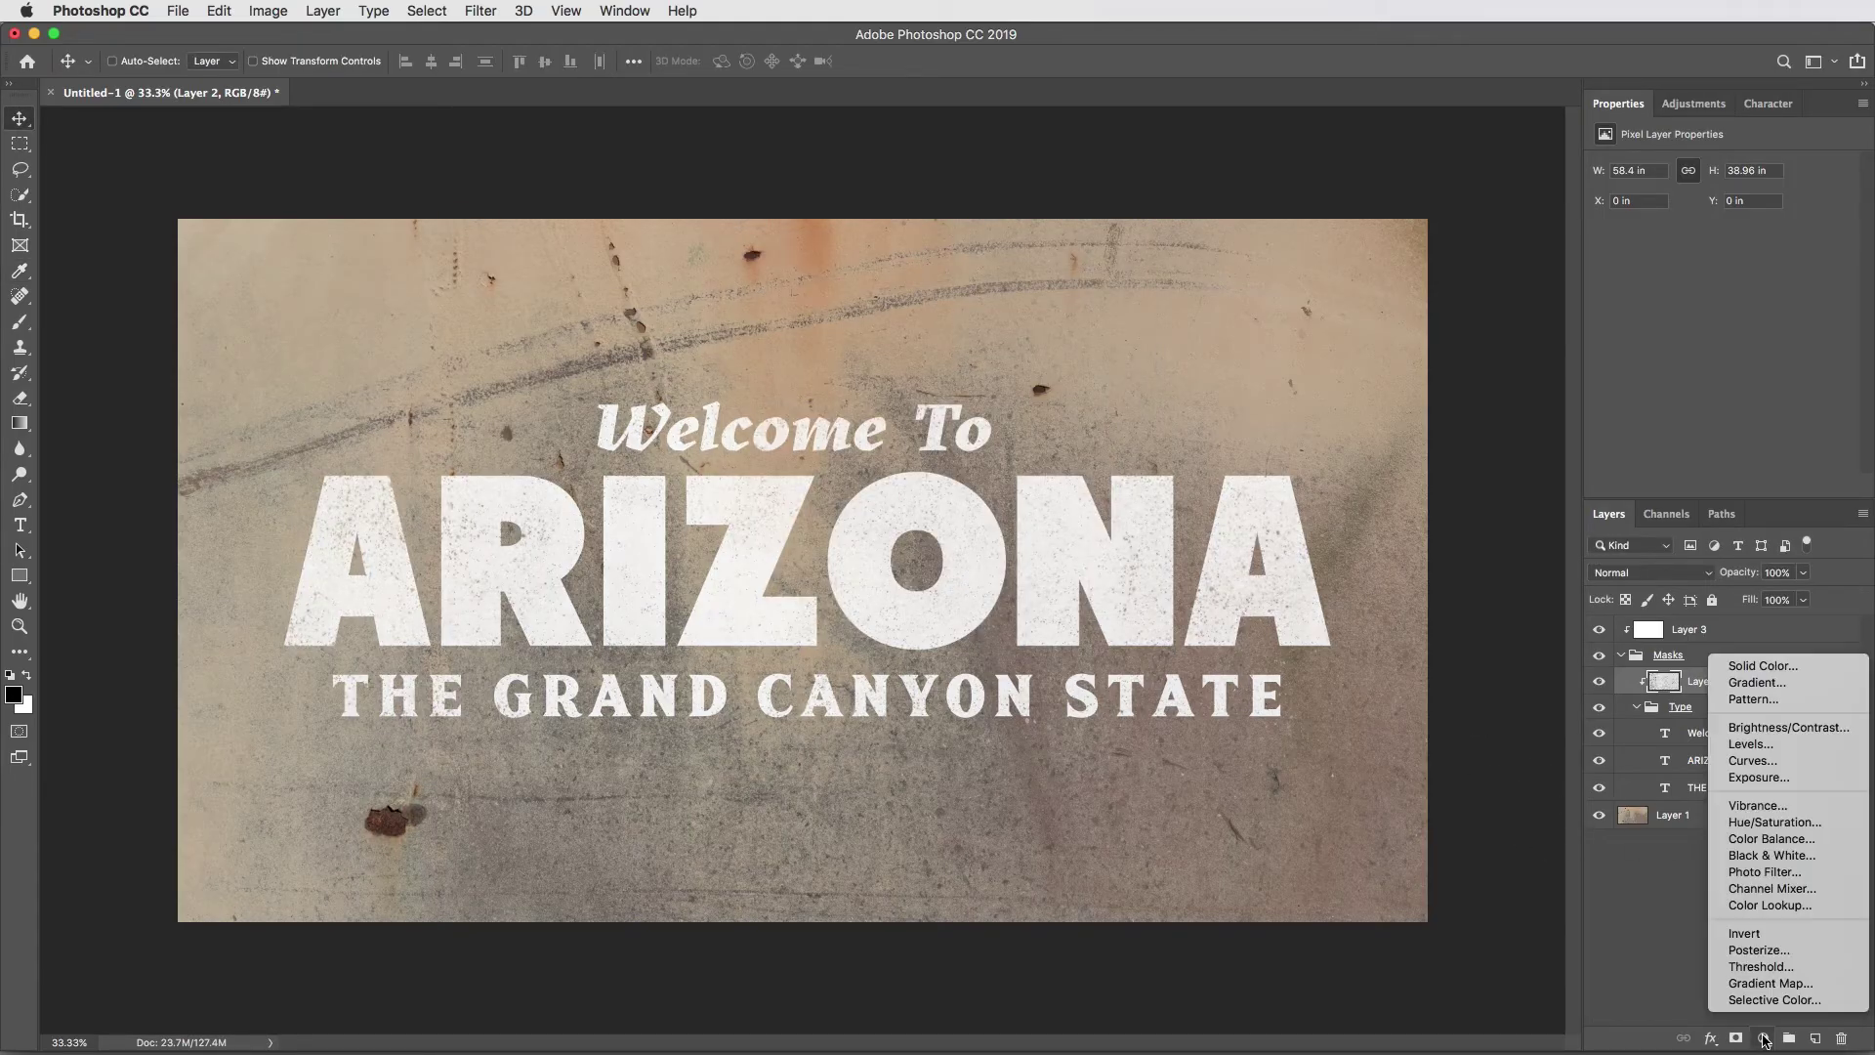
pyautogui.click(1770, 754)
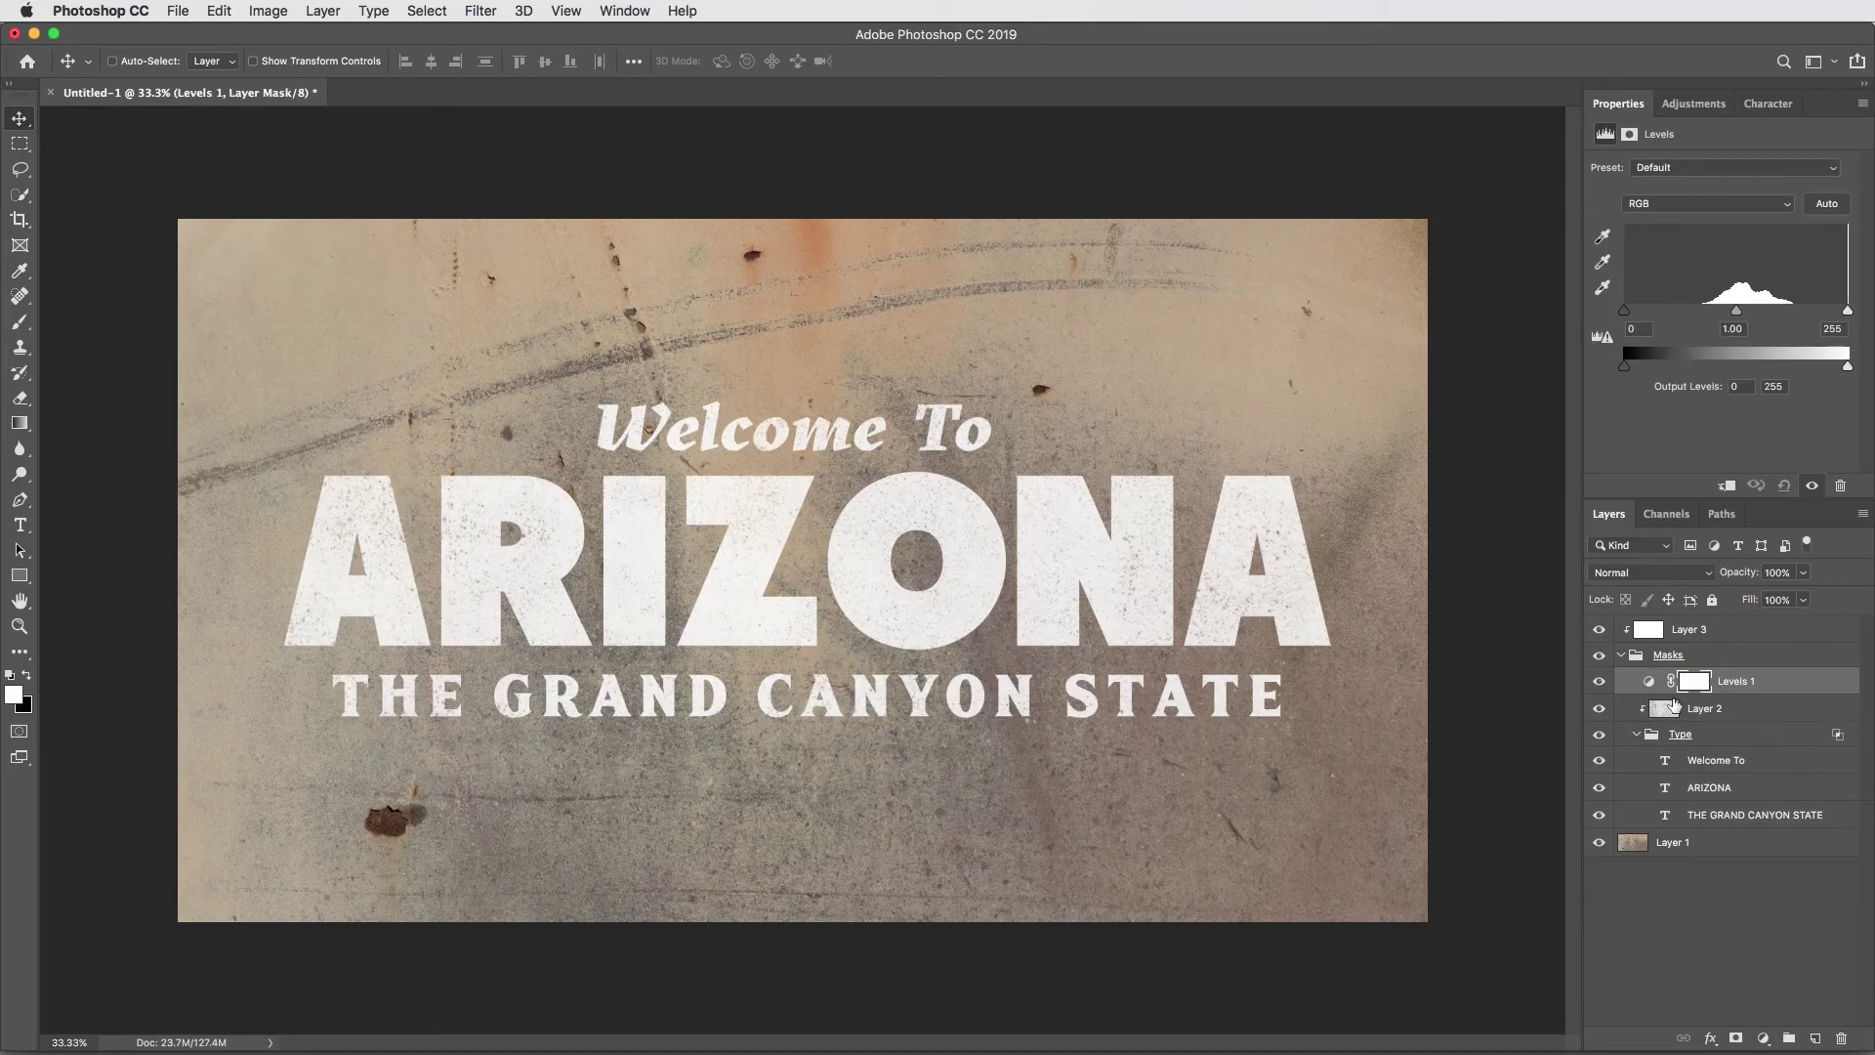
pyautogui.keyDown('alt'); pyautogui.click(1659, 690); pyautogui.keyUp('alt')
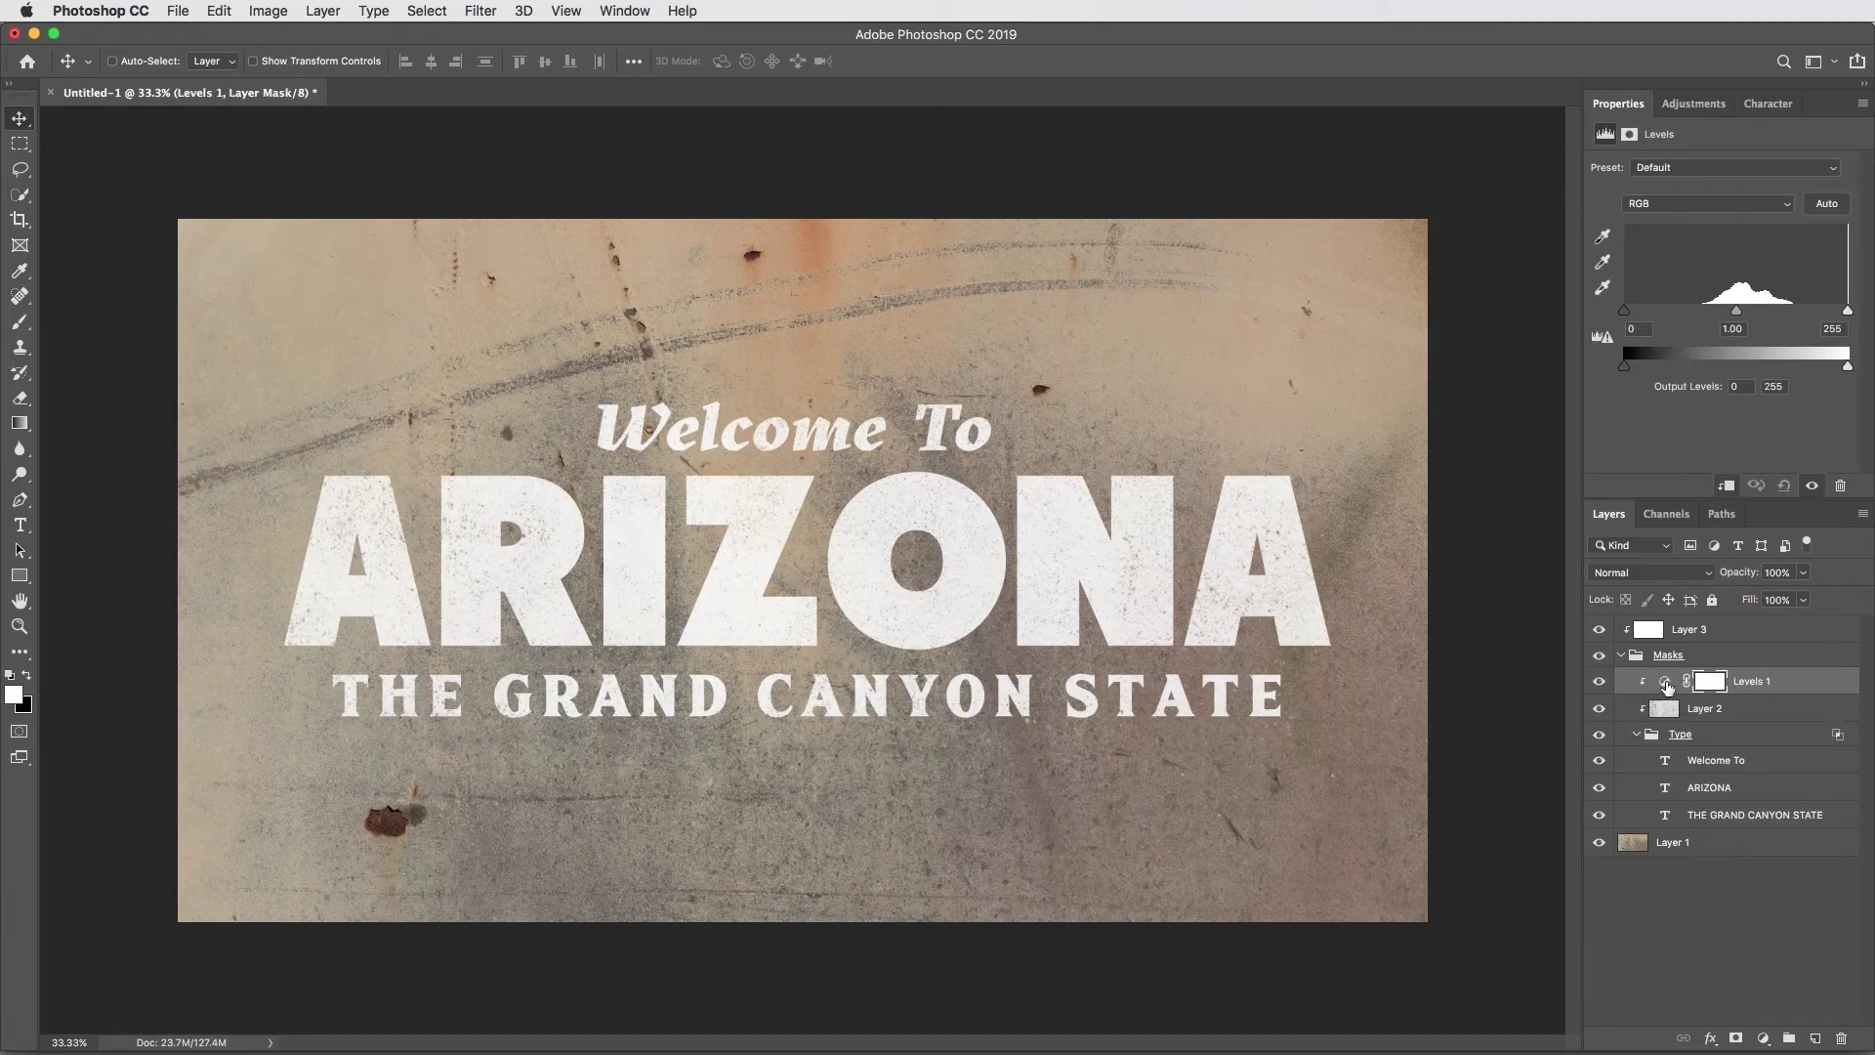
pyautogui.moveTo(1624, 310); pyautogui.dragTo(1804, 316)
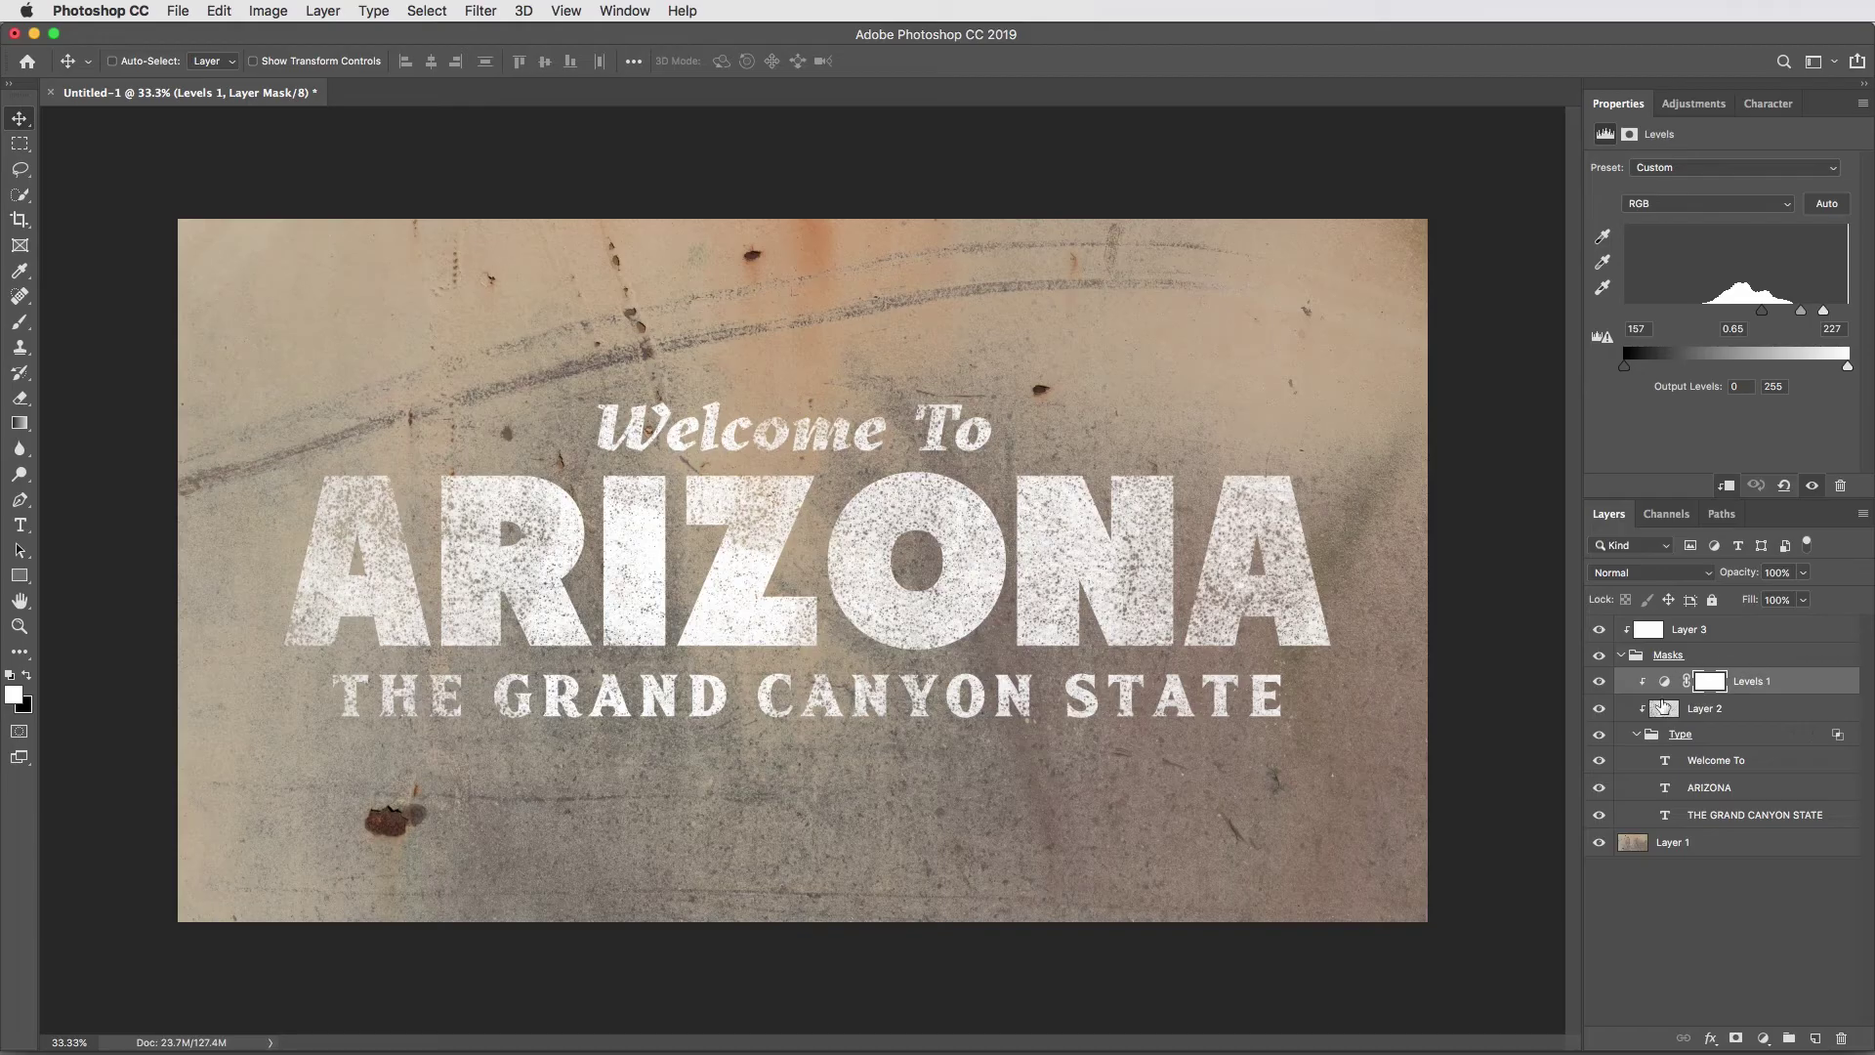
# Step: Open TextureGuys_Grunge_135L.jpg and paste its texture as a clipped layer above the Levels adjustment in the Masks group
pyautogui.click(178, 11)
pyautogui.moveTo(231, 112)
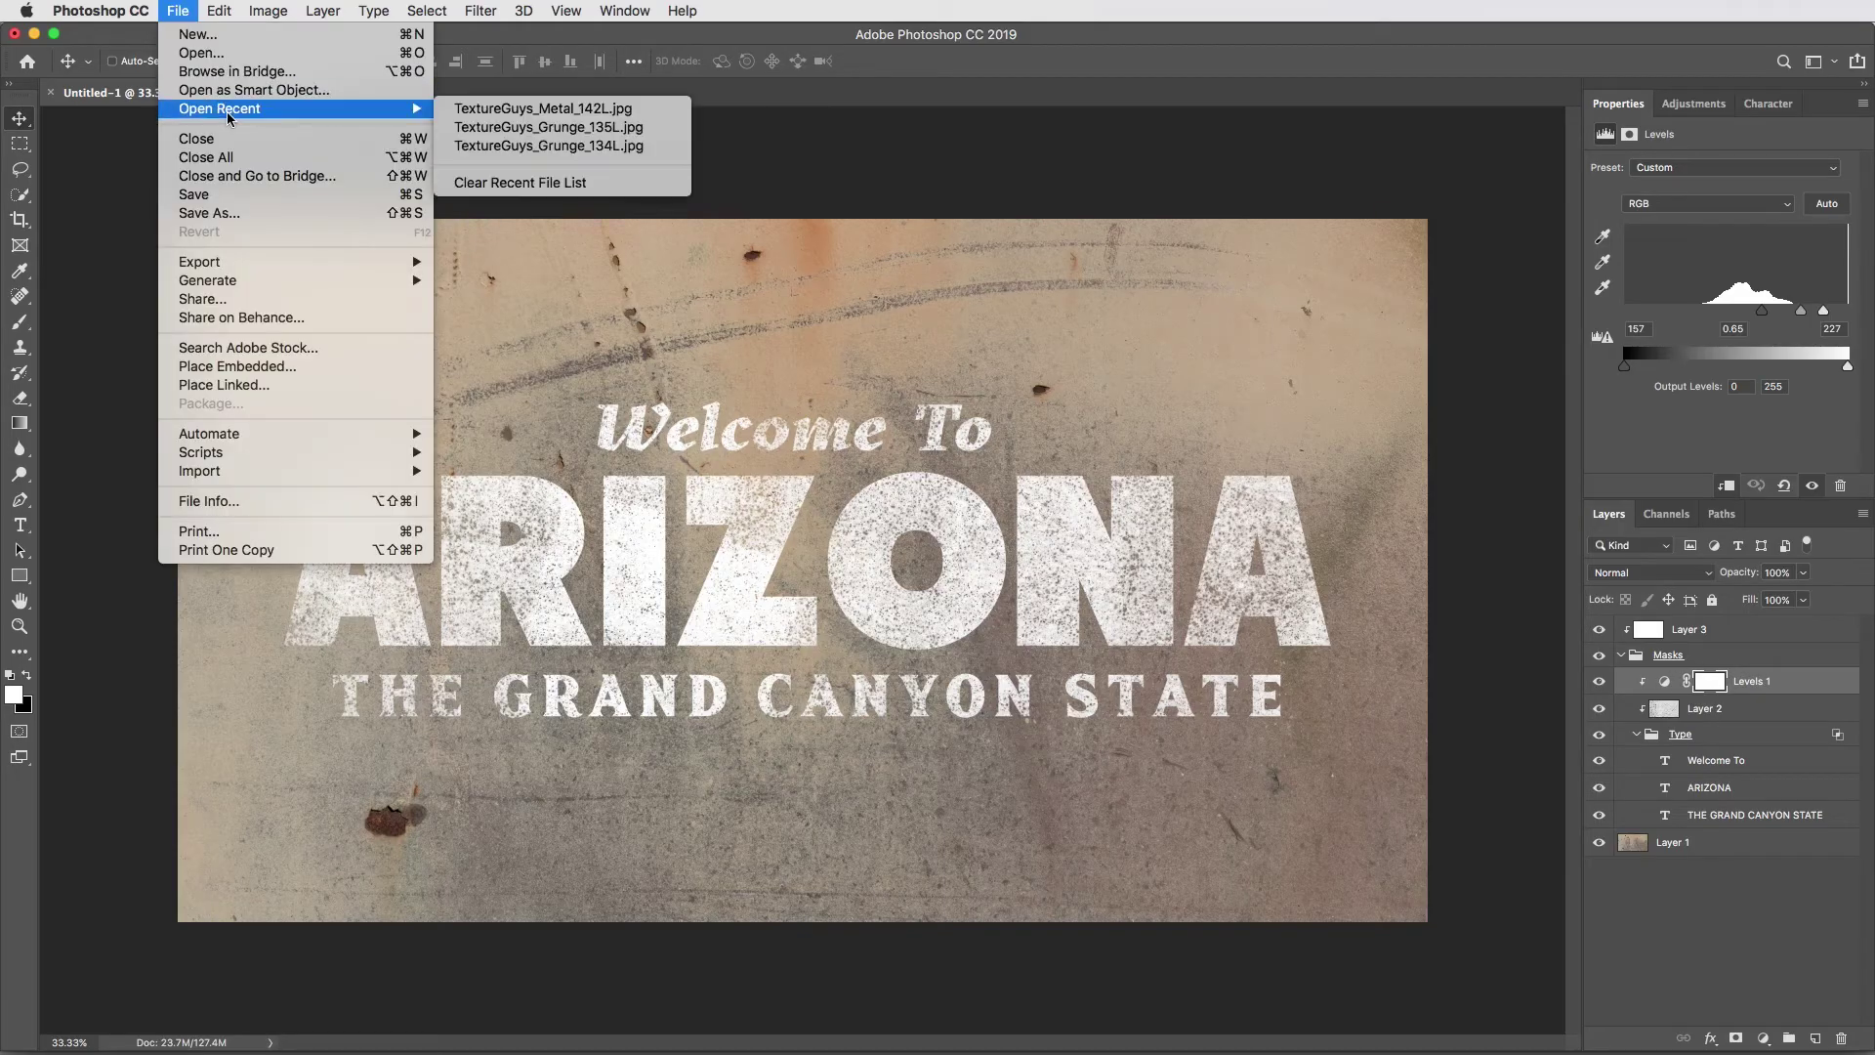
pyautogui.click(487, 127)
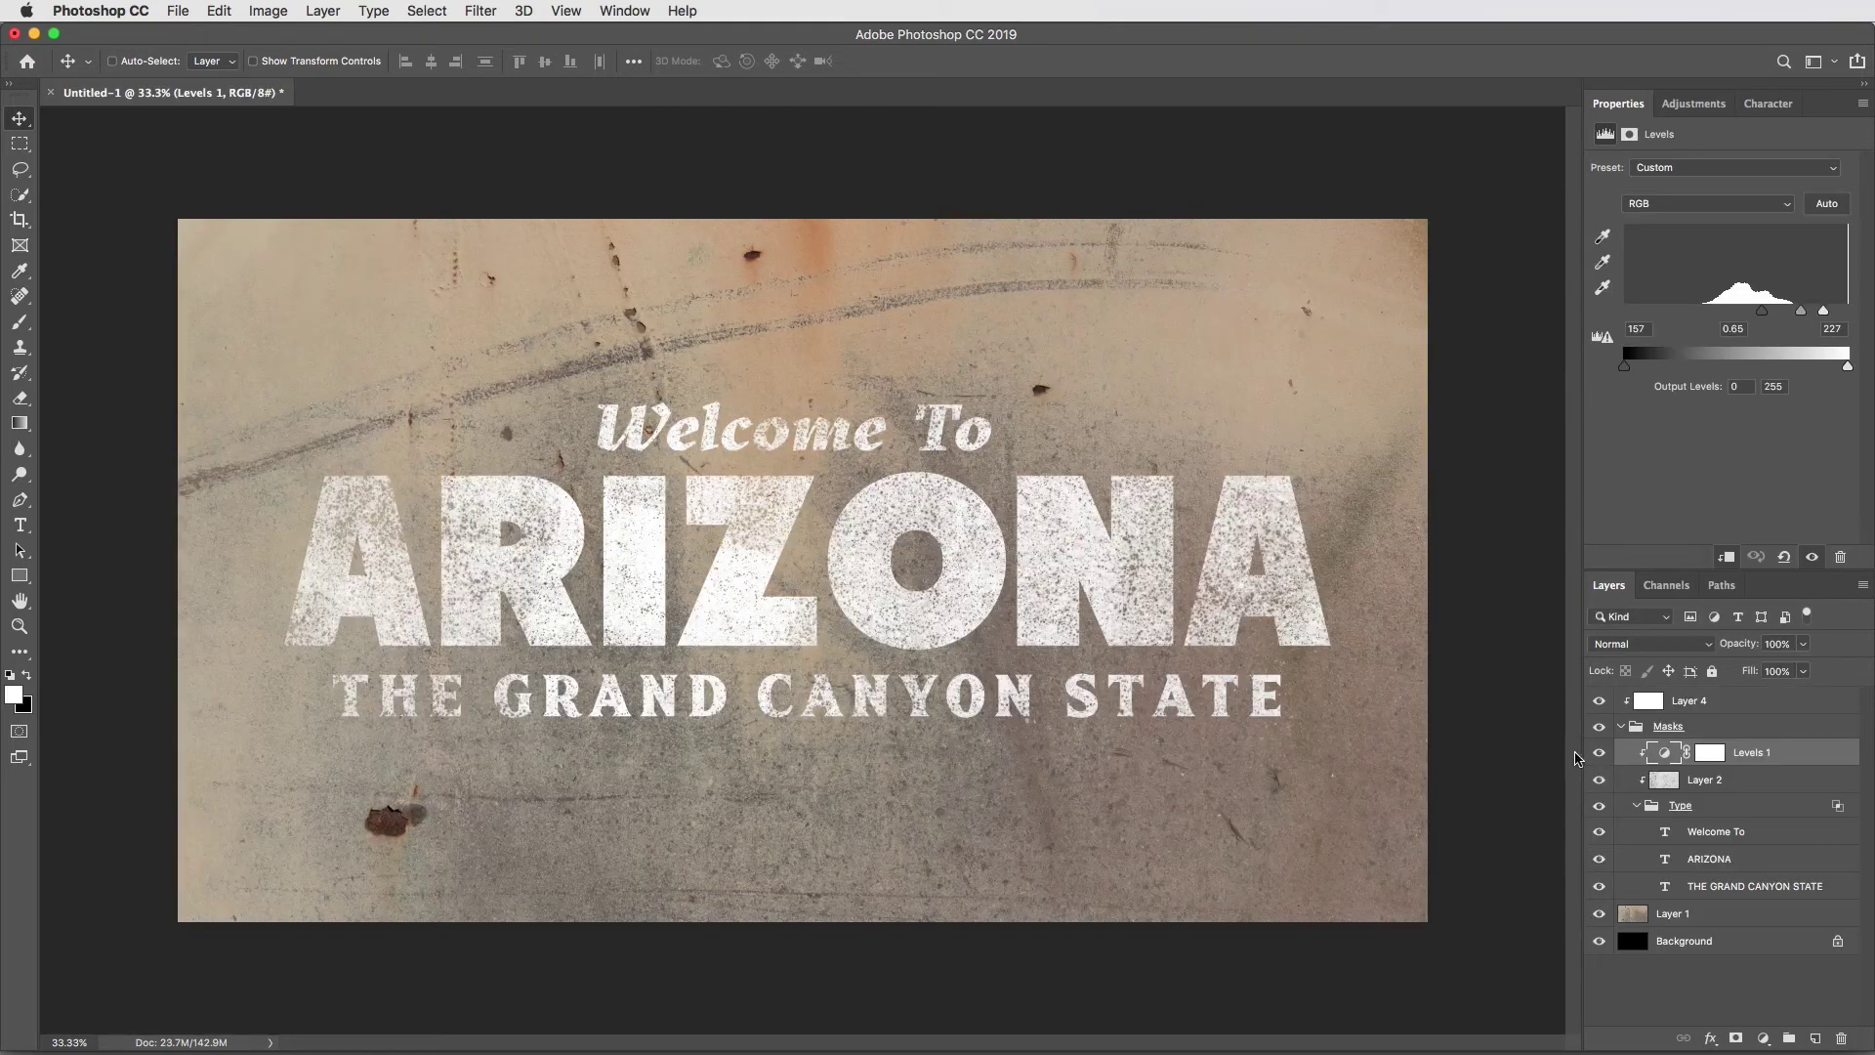
pyautogui.press('super+v')
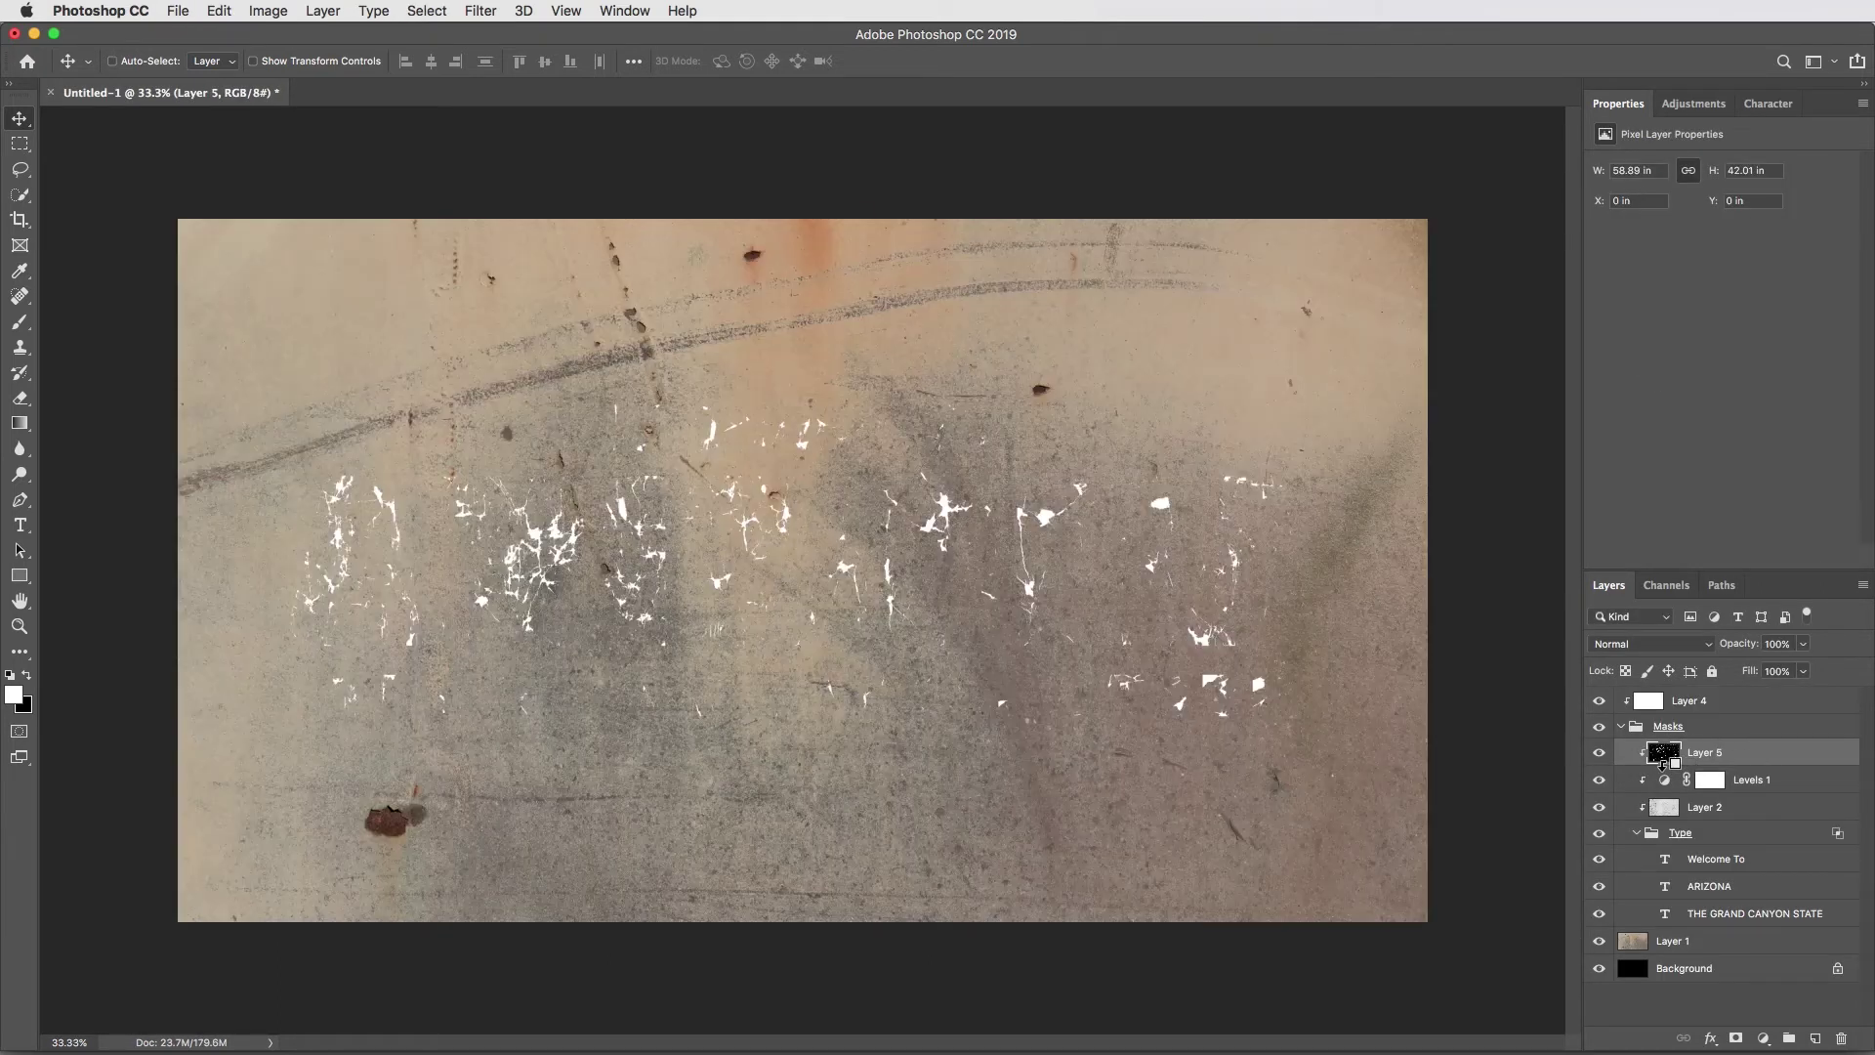
# Step: Invert the pasted texture layer and set its blending mode to Multiply
pyautogui.press('super+i')
pyautogui.click(1648, 644)
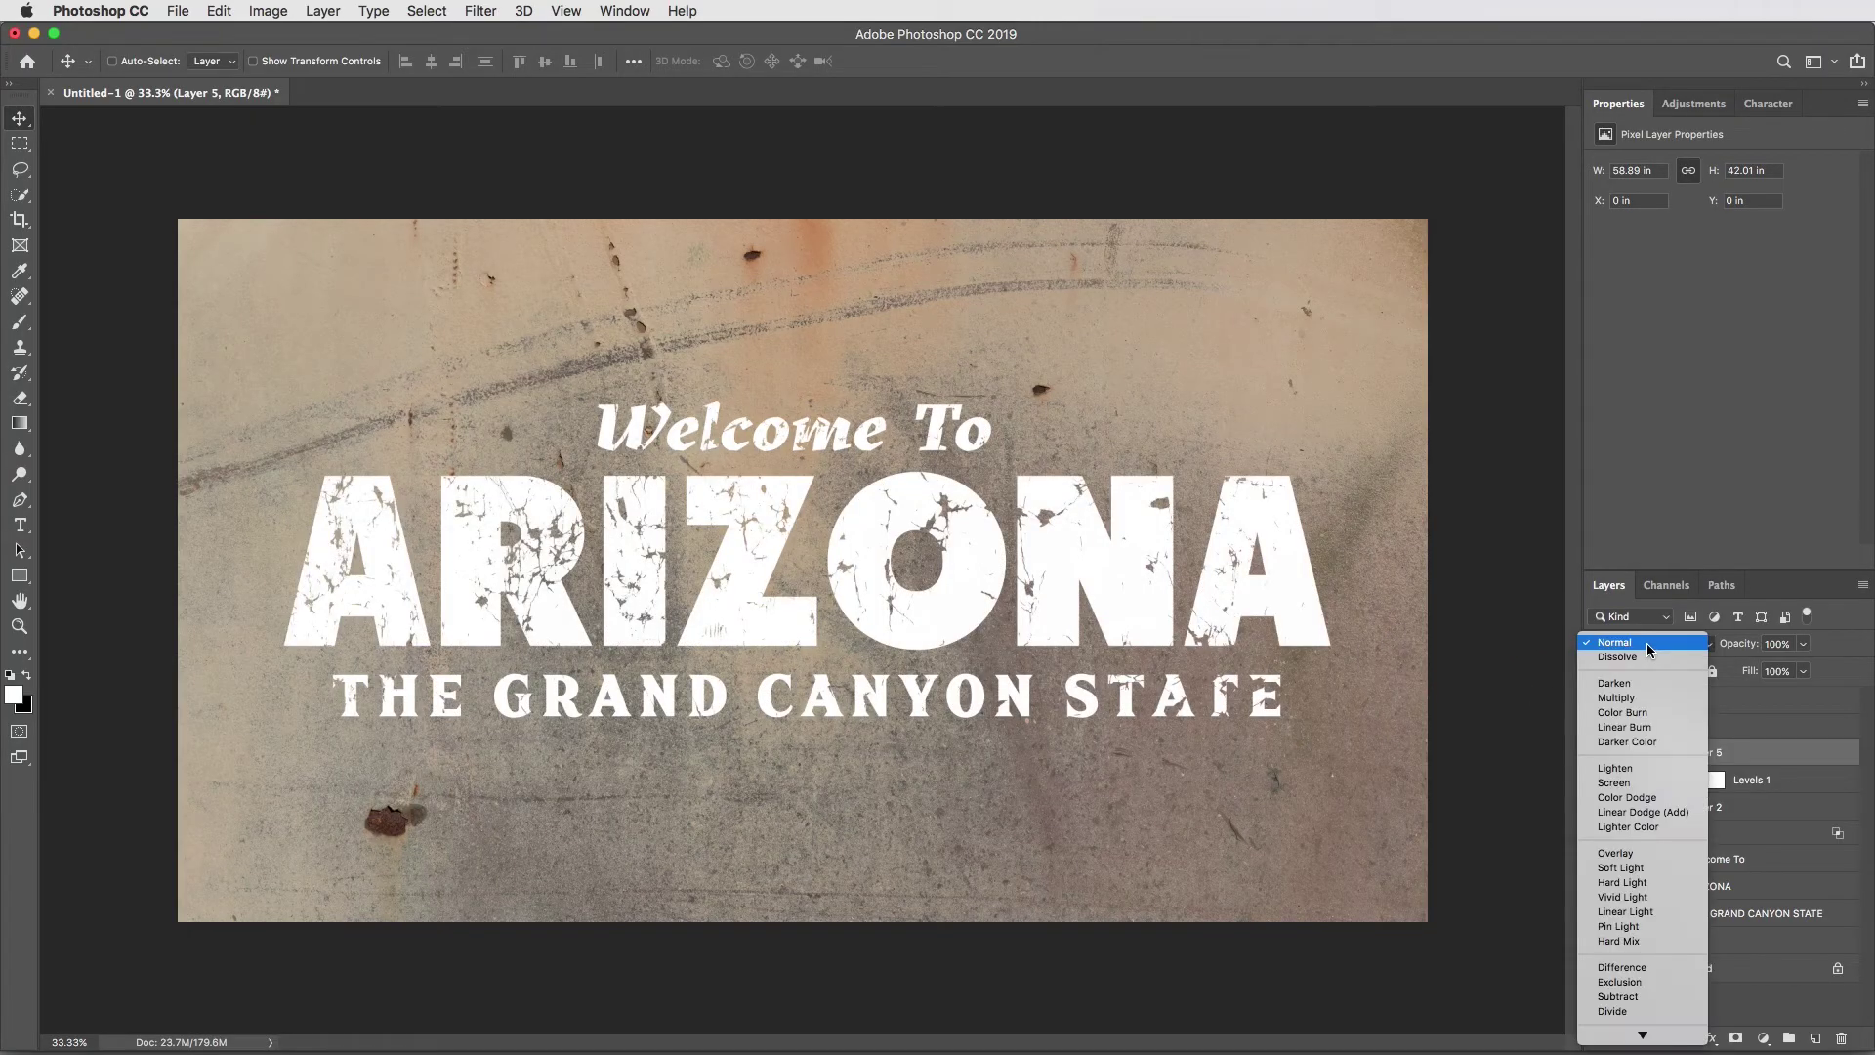
pyautogui.click(1629, 701)
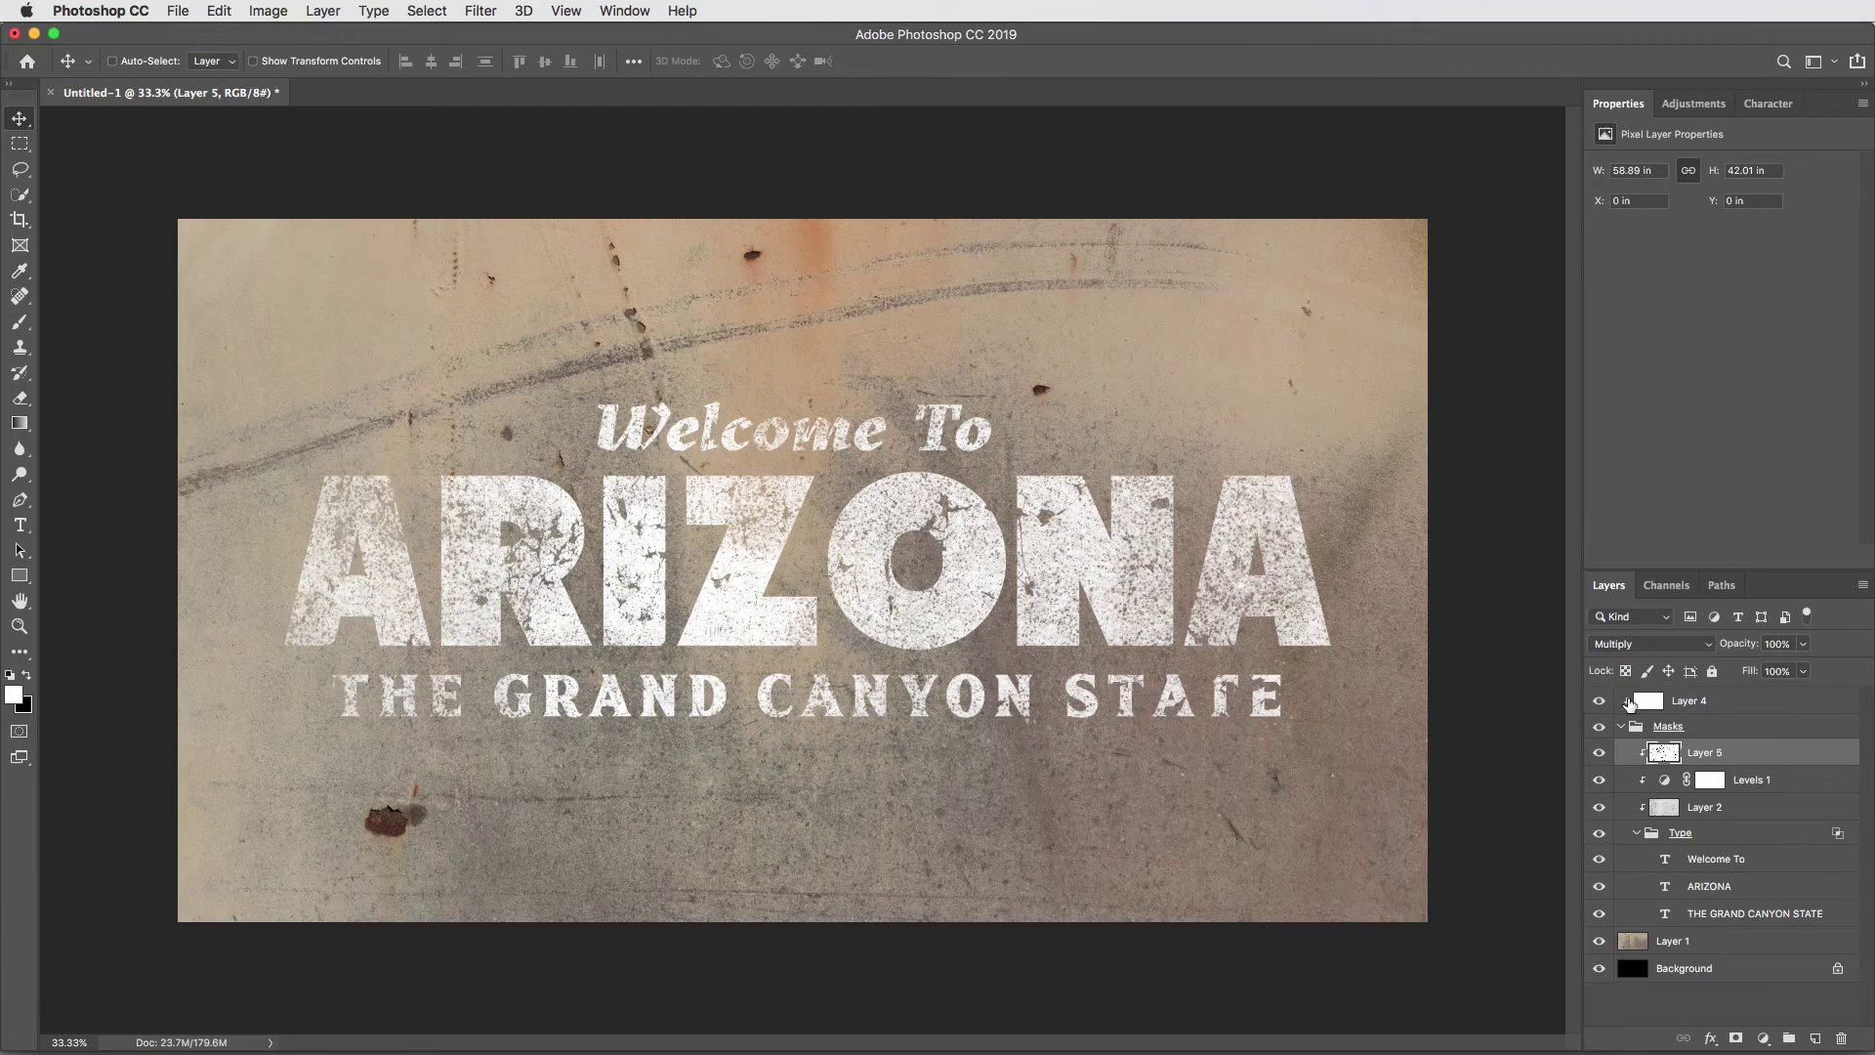
# Step: Move the Multiply texture layer over the lettering to about X -0.08 in, Y 2.01 in
pyautogui.click(1715, 782)
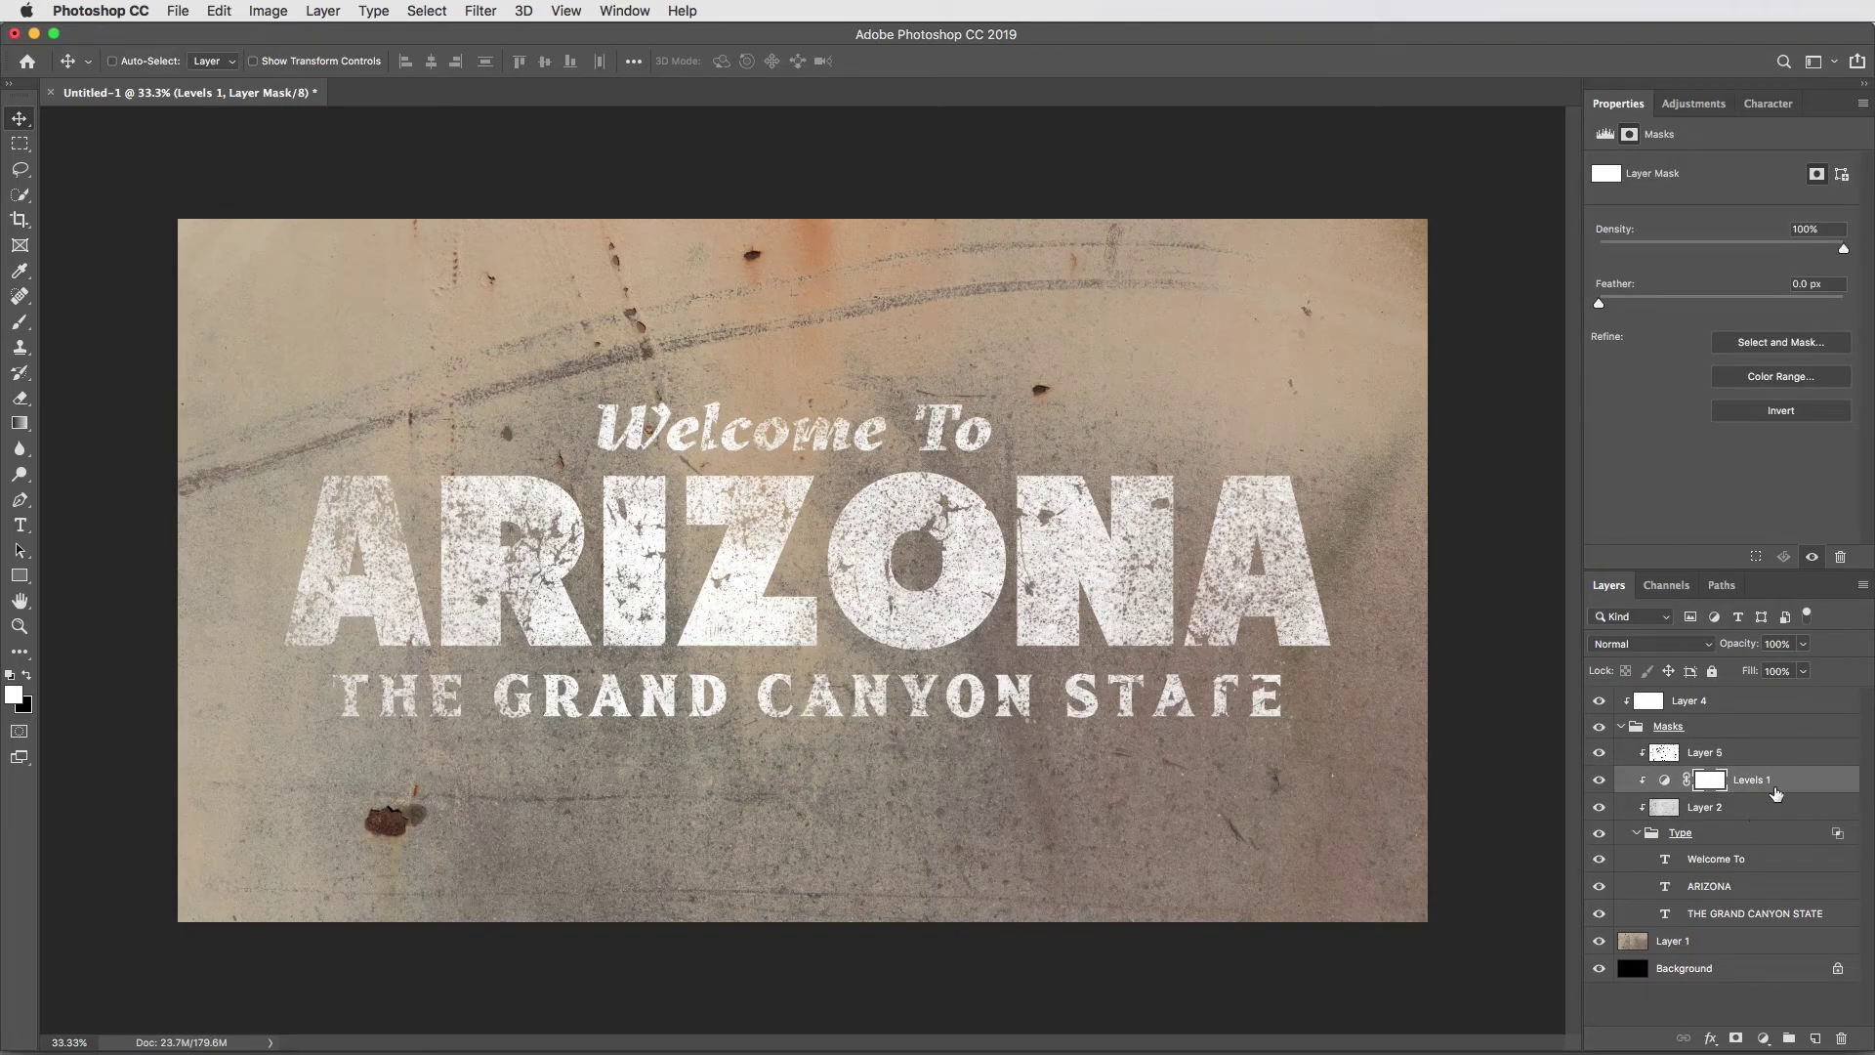
pyautogui.click(1764, 783)
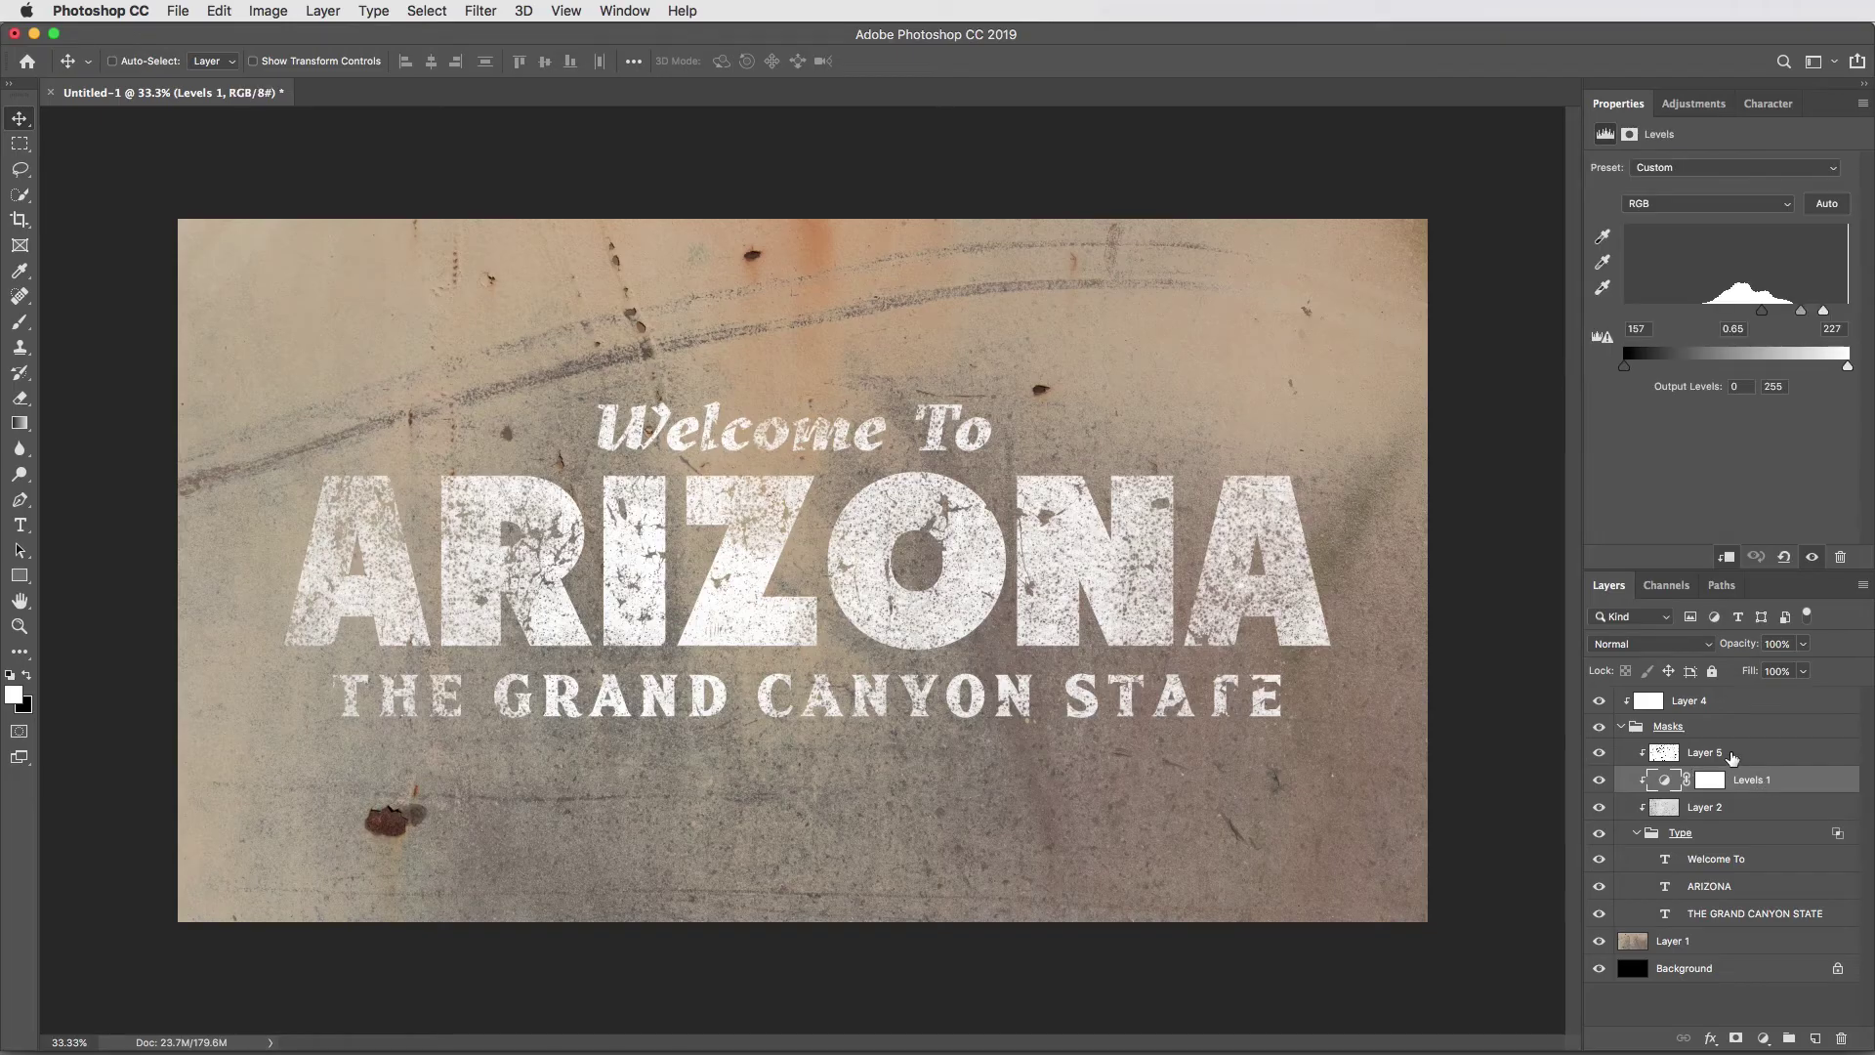
pyautogui.click(1733, 760)
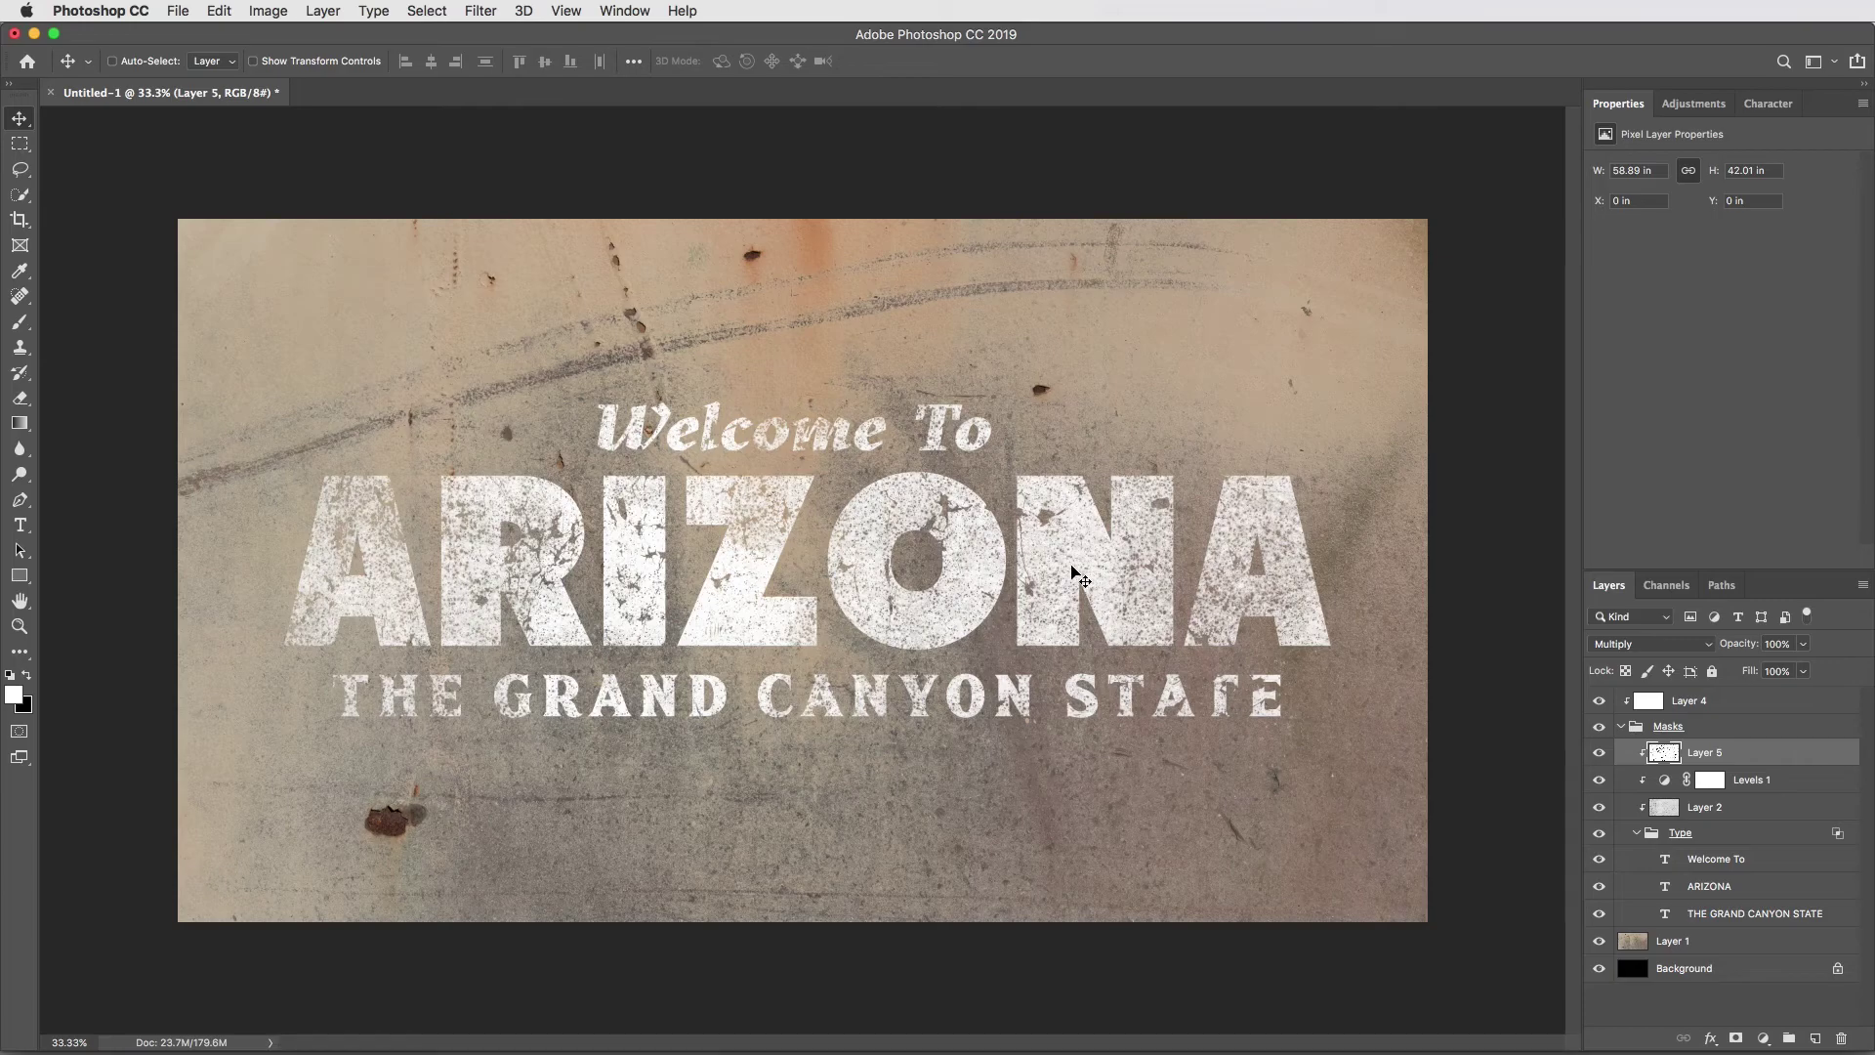
pyautogui.moveTo(1054, 544); pyautogui.dragTo(1064, 596)
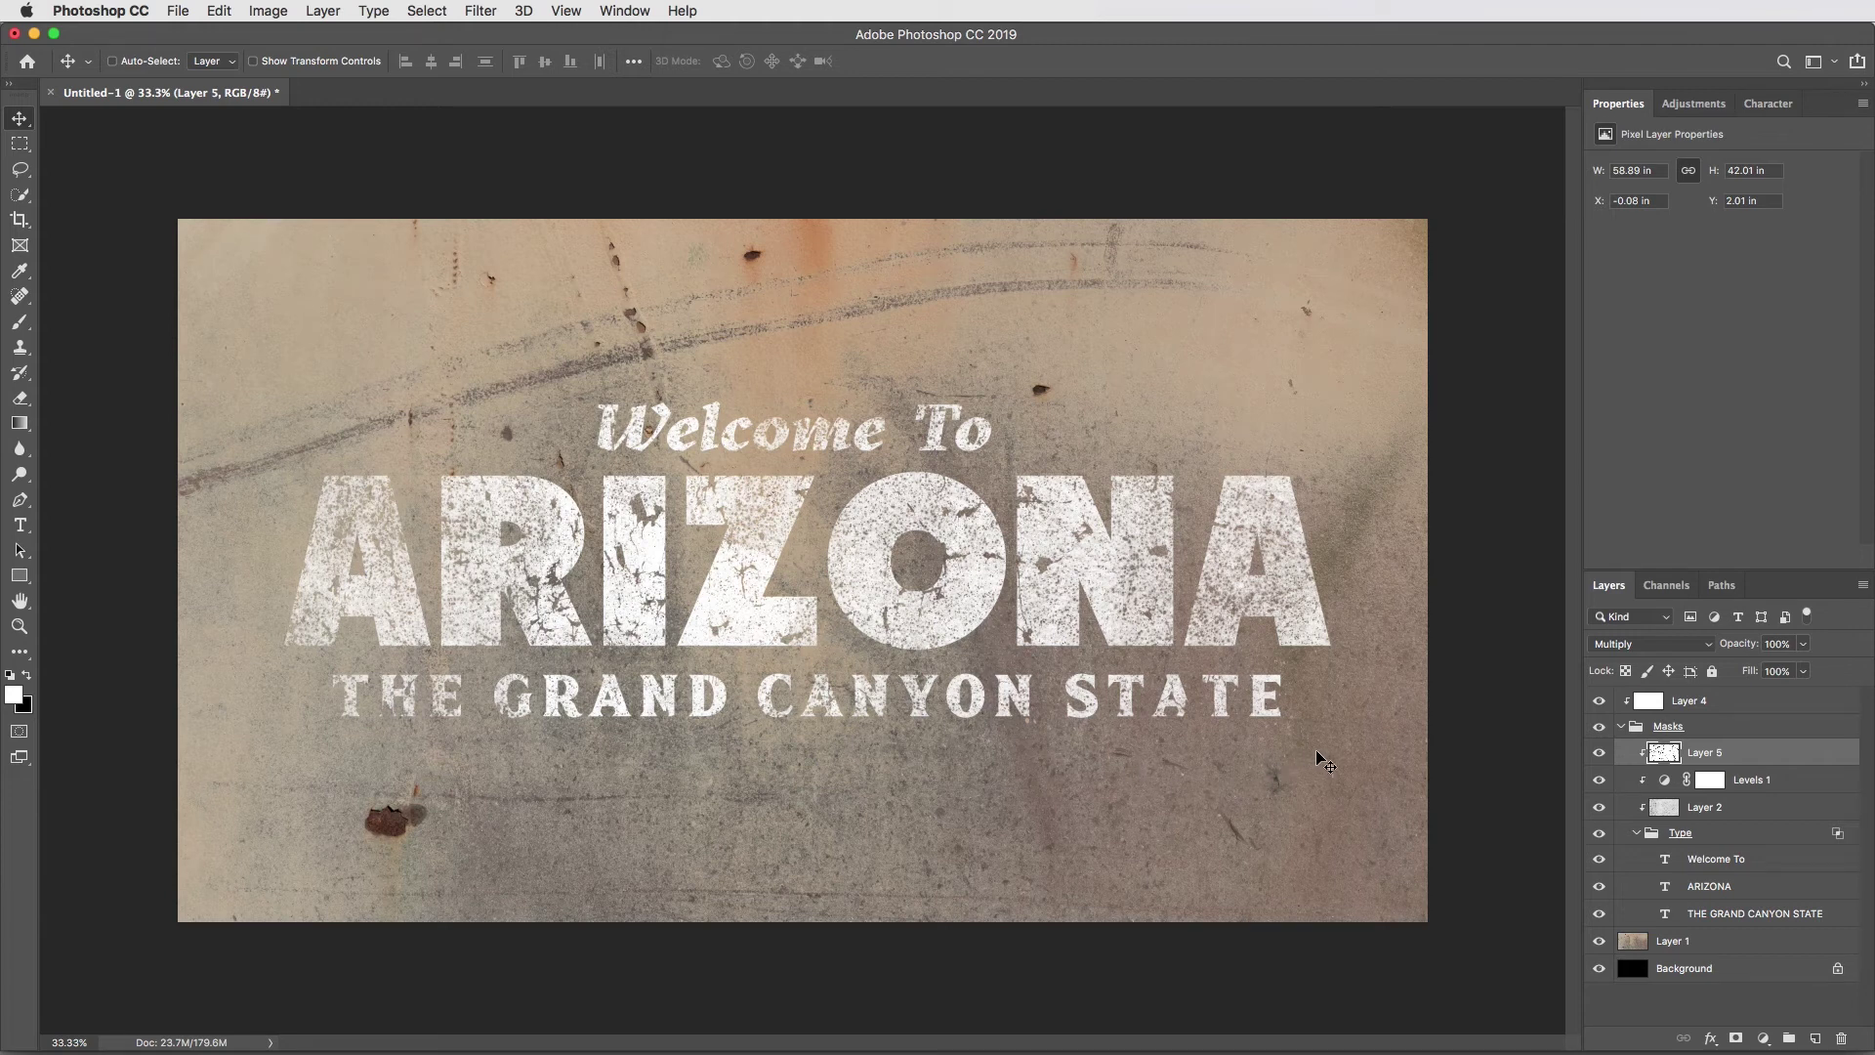
# Step: Compare the lettering with and without the white fill layer, and set that layer's opacity to 50%
pyautogui.click(1707, 842)
pyautogui.click(1699, 732)
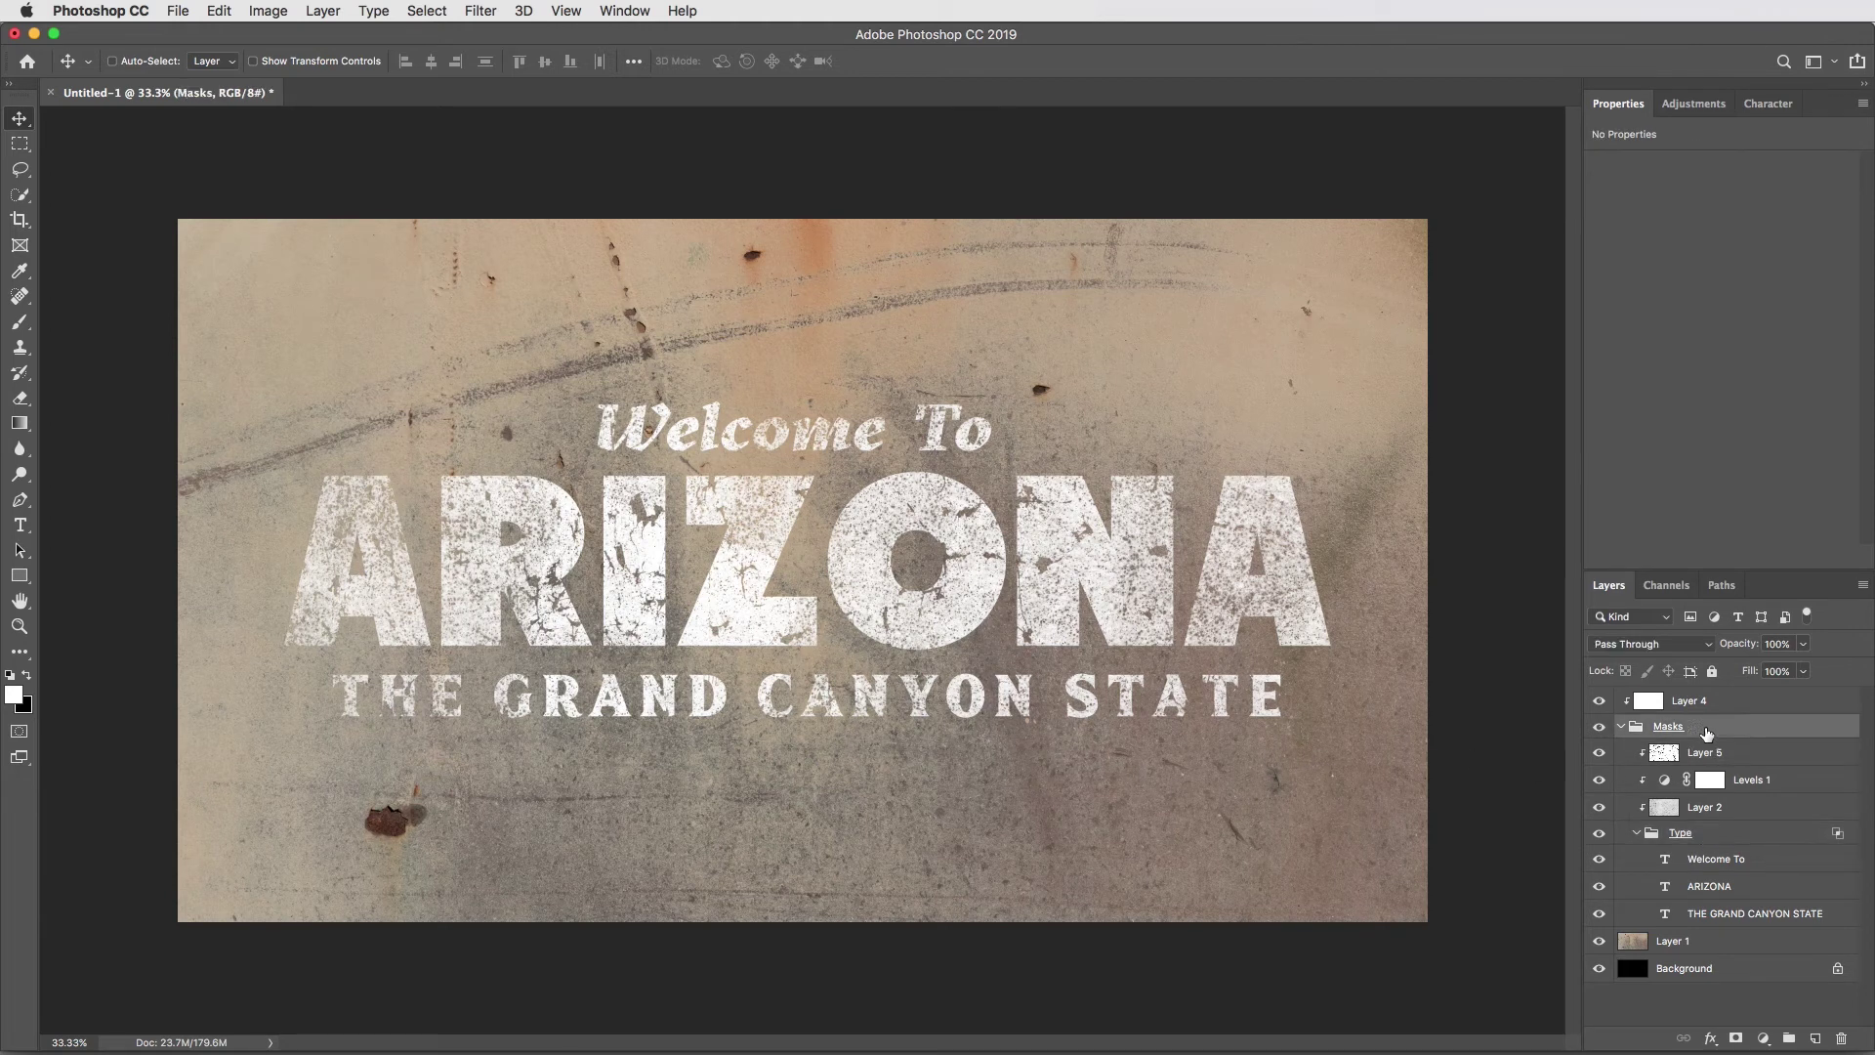
pyautogui.click(1740, 706)
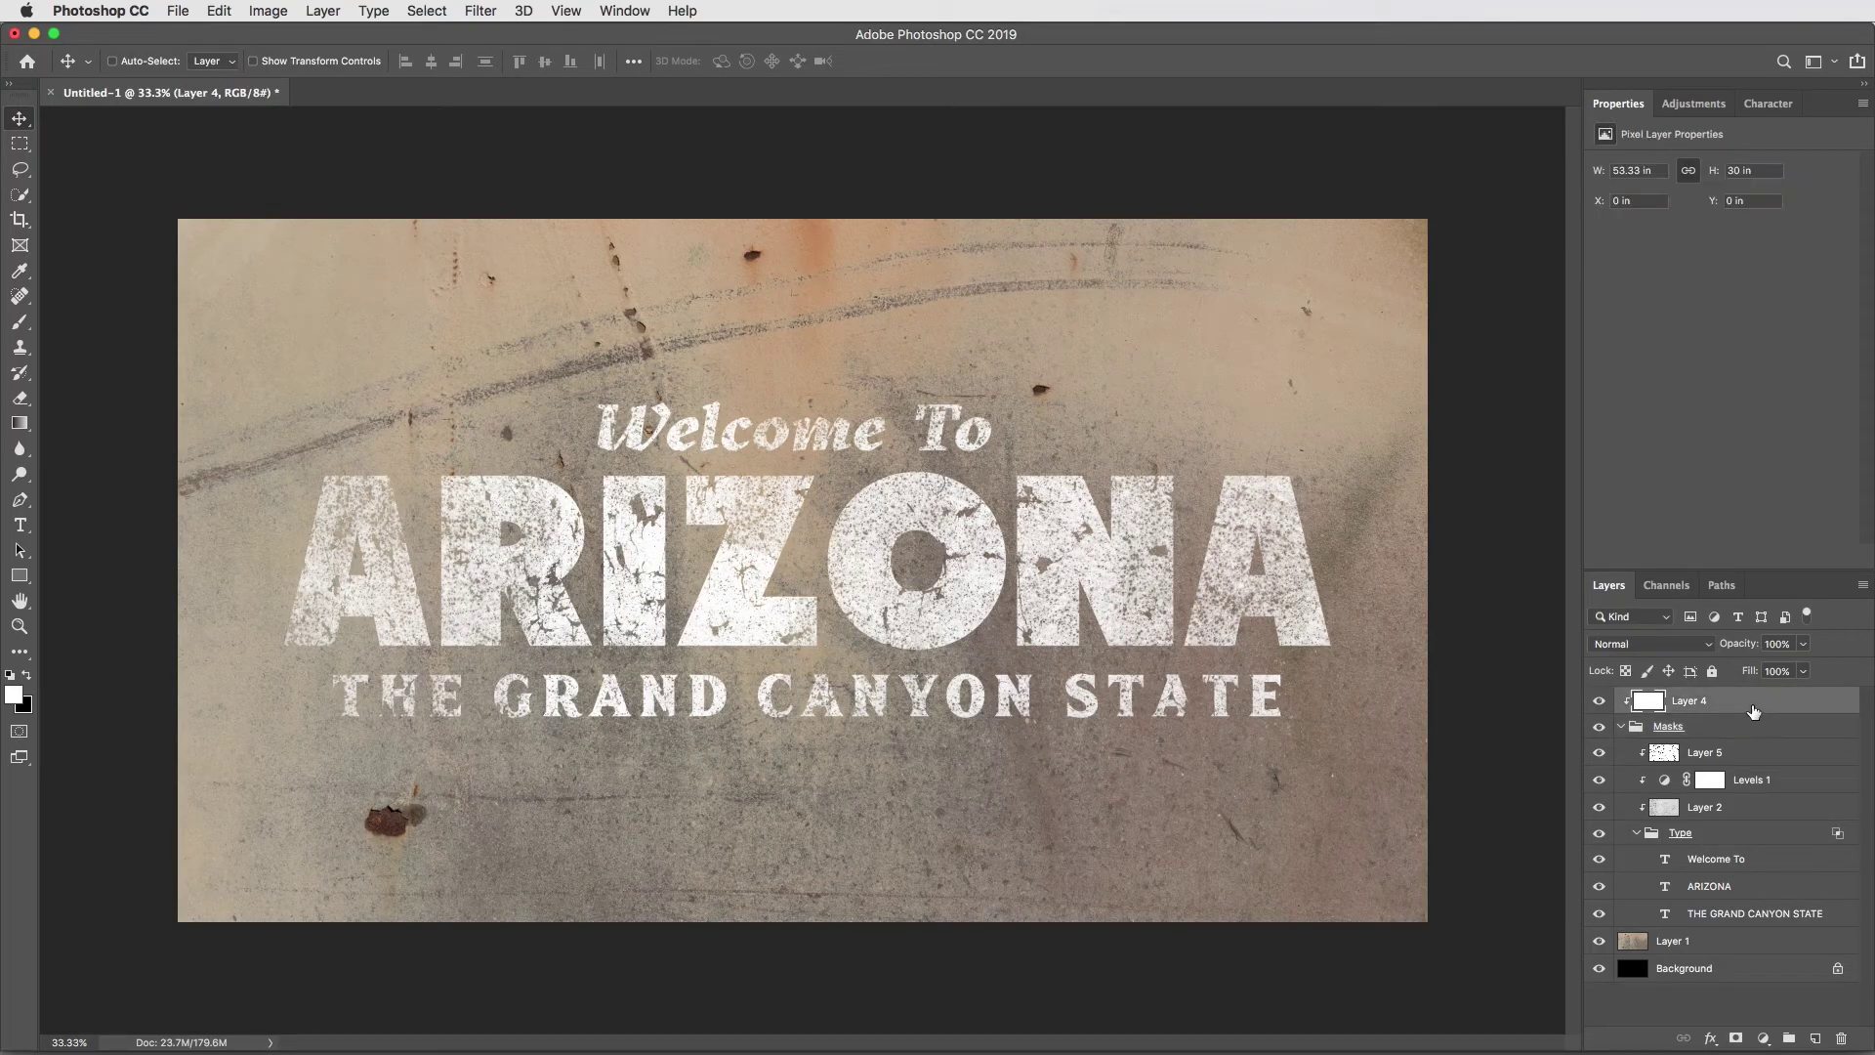
pyautogui.click(1600, 701)
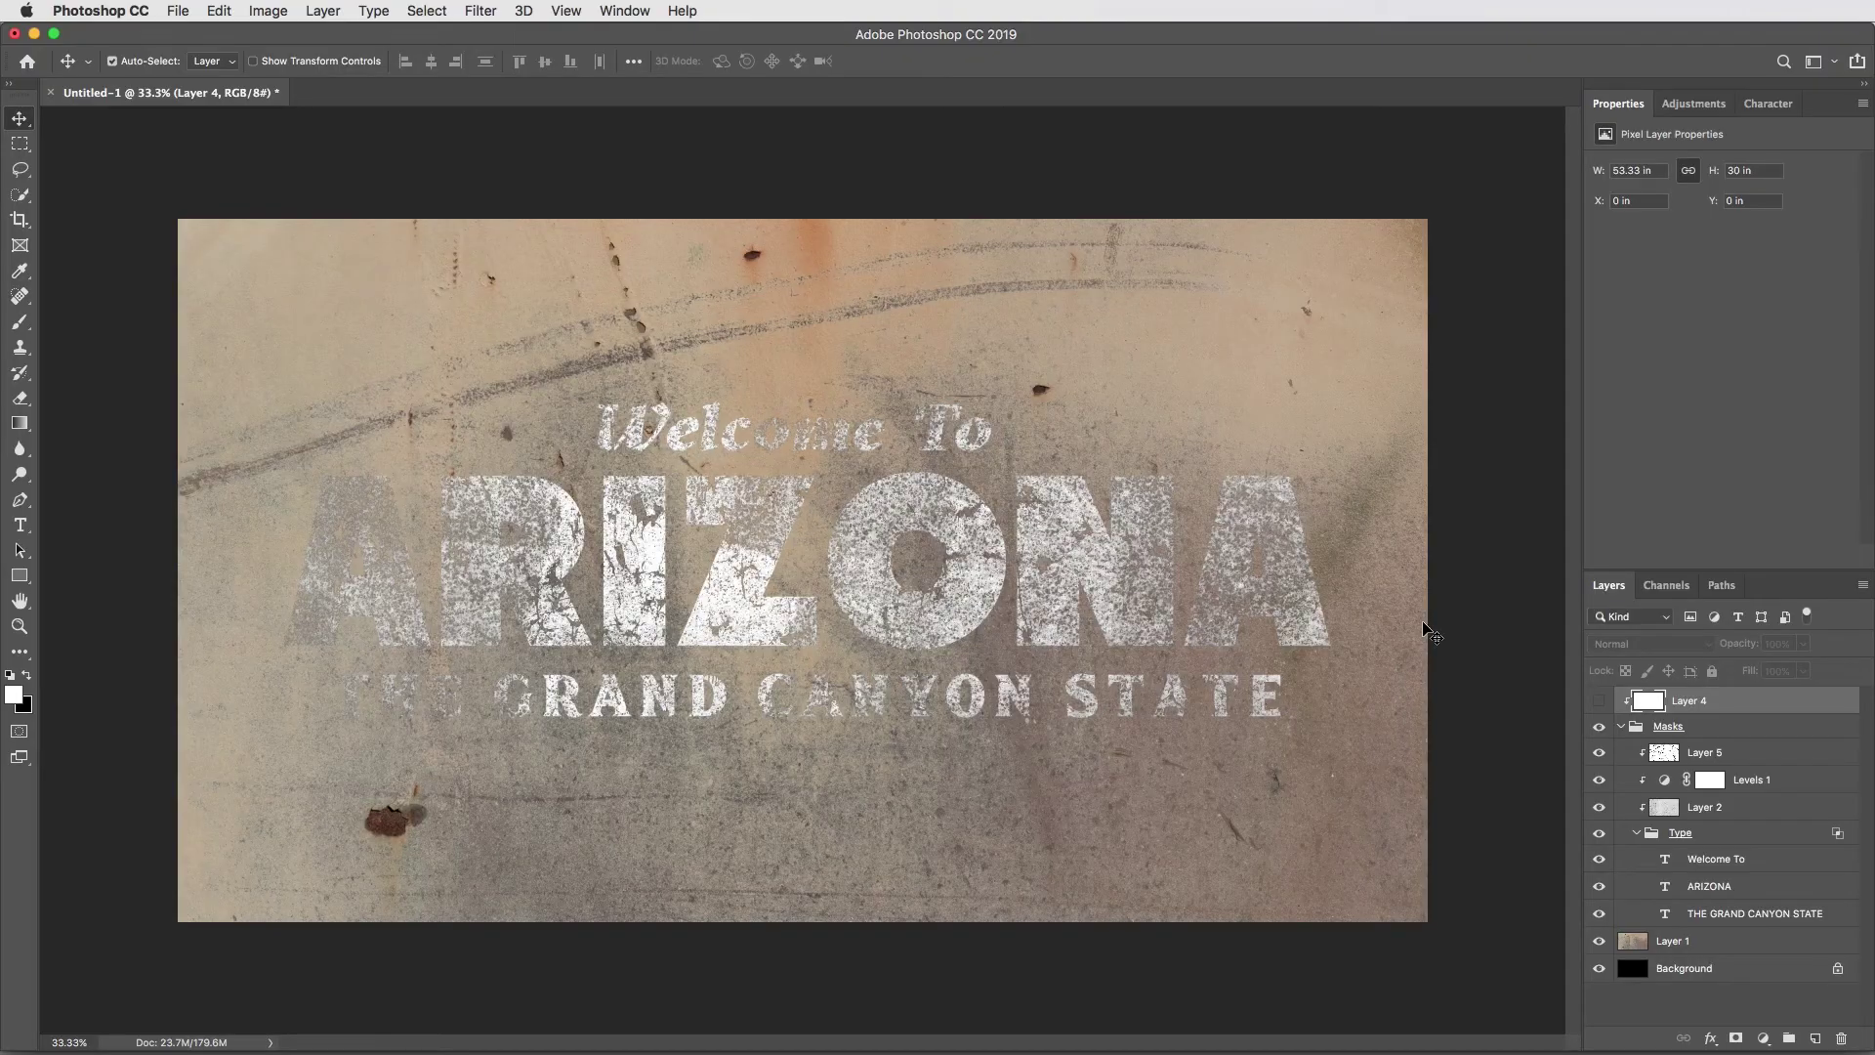
pyautogui.press('super+0')
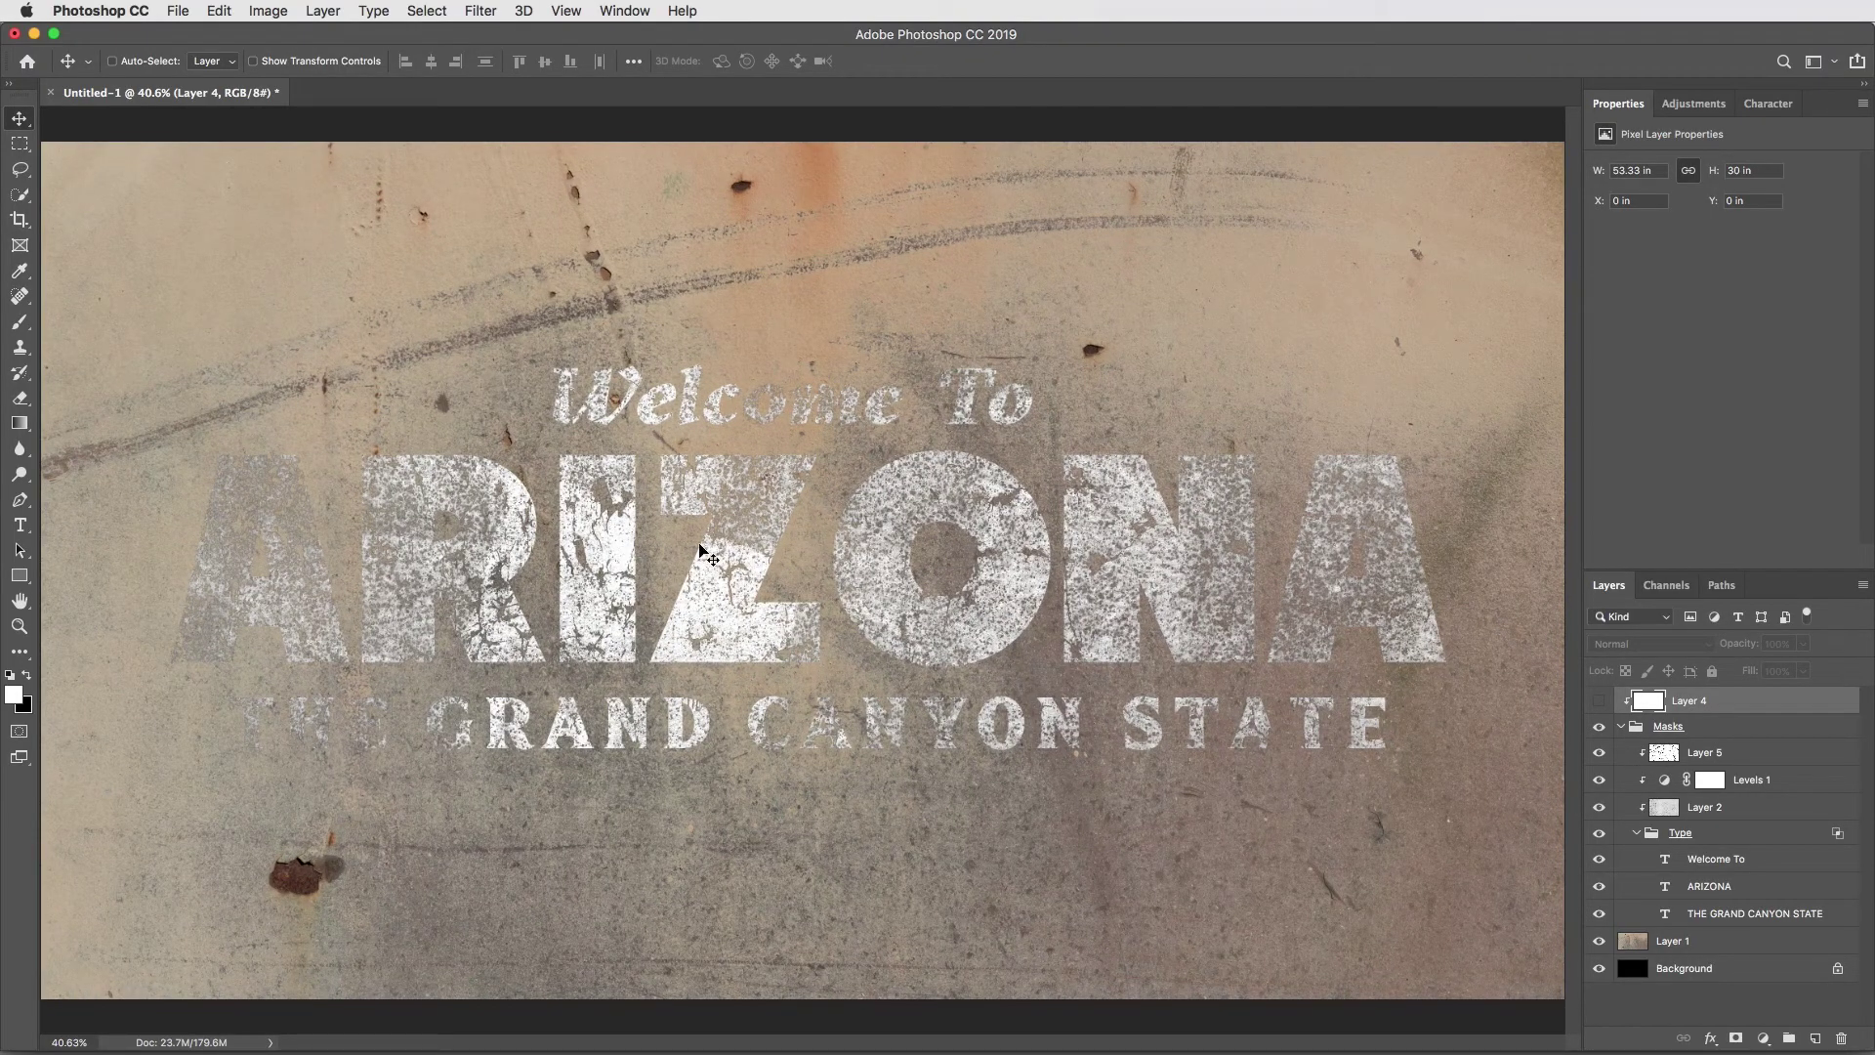
pyautogui.click(1598, 701)
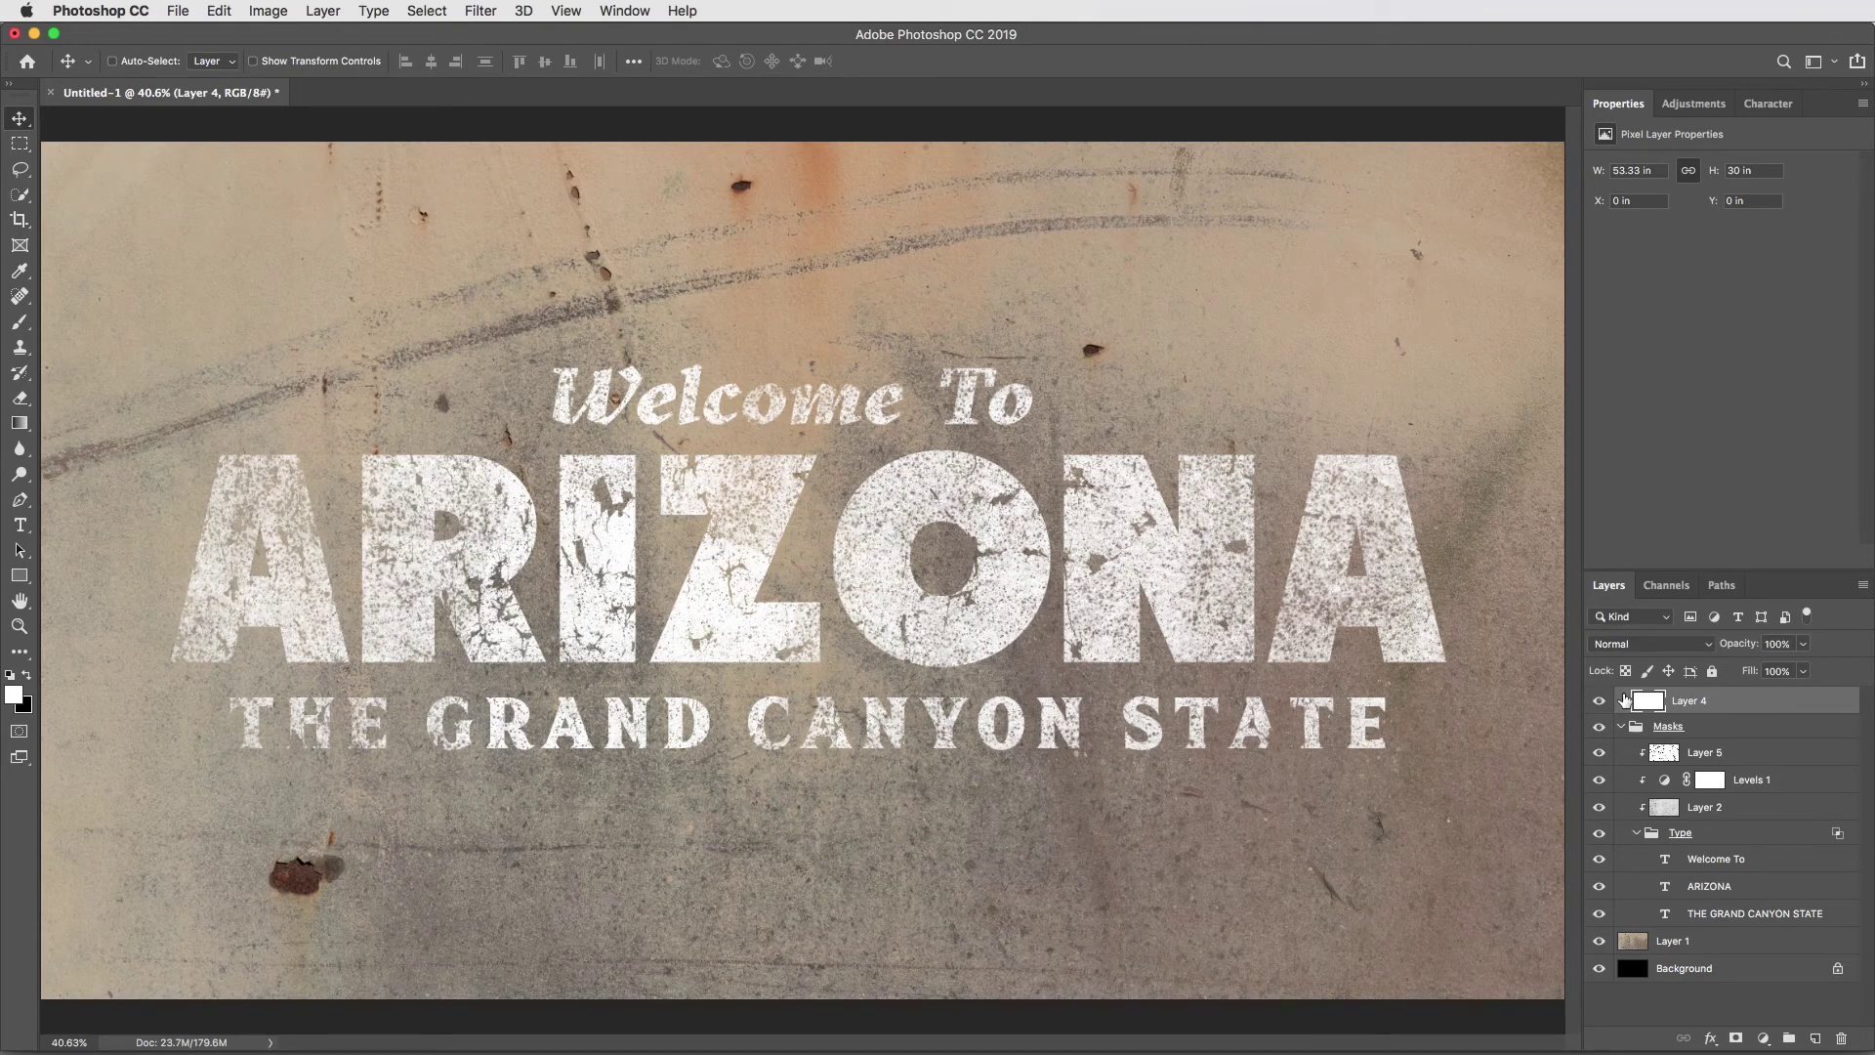
pyautogui.press('5')
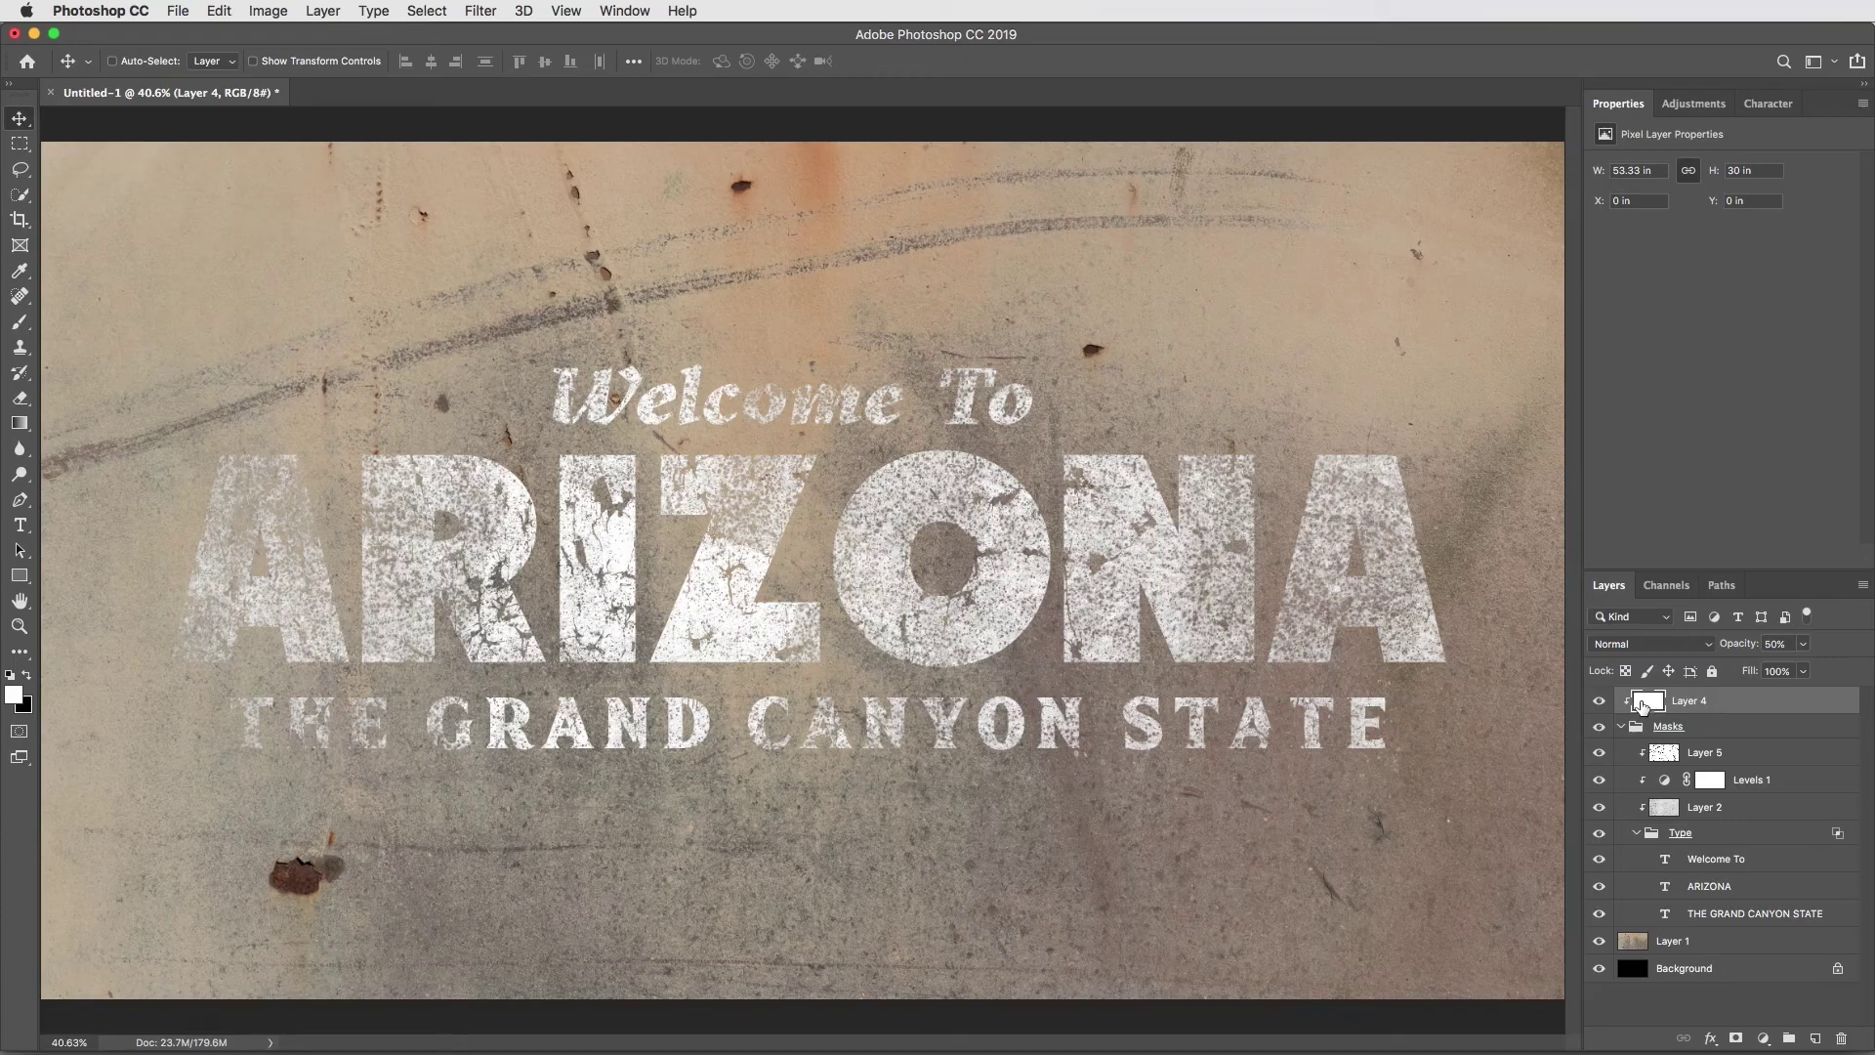
# Step: Place a duplicate of the ARIZONA text layer above the white fill layer
pyautogui.click(1726, 841)
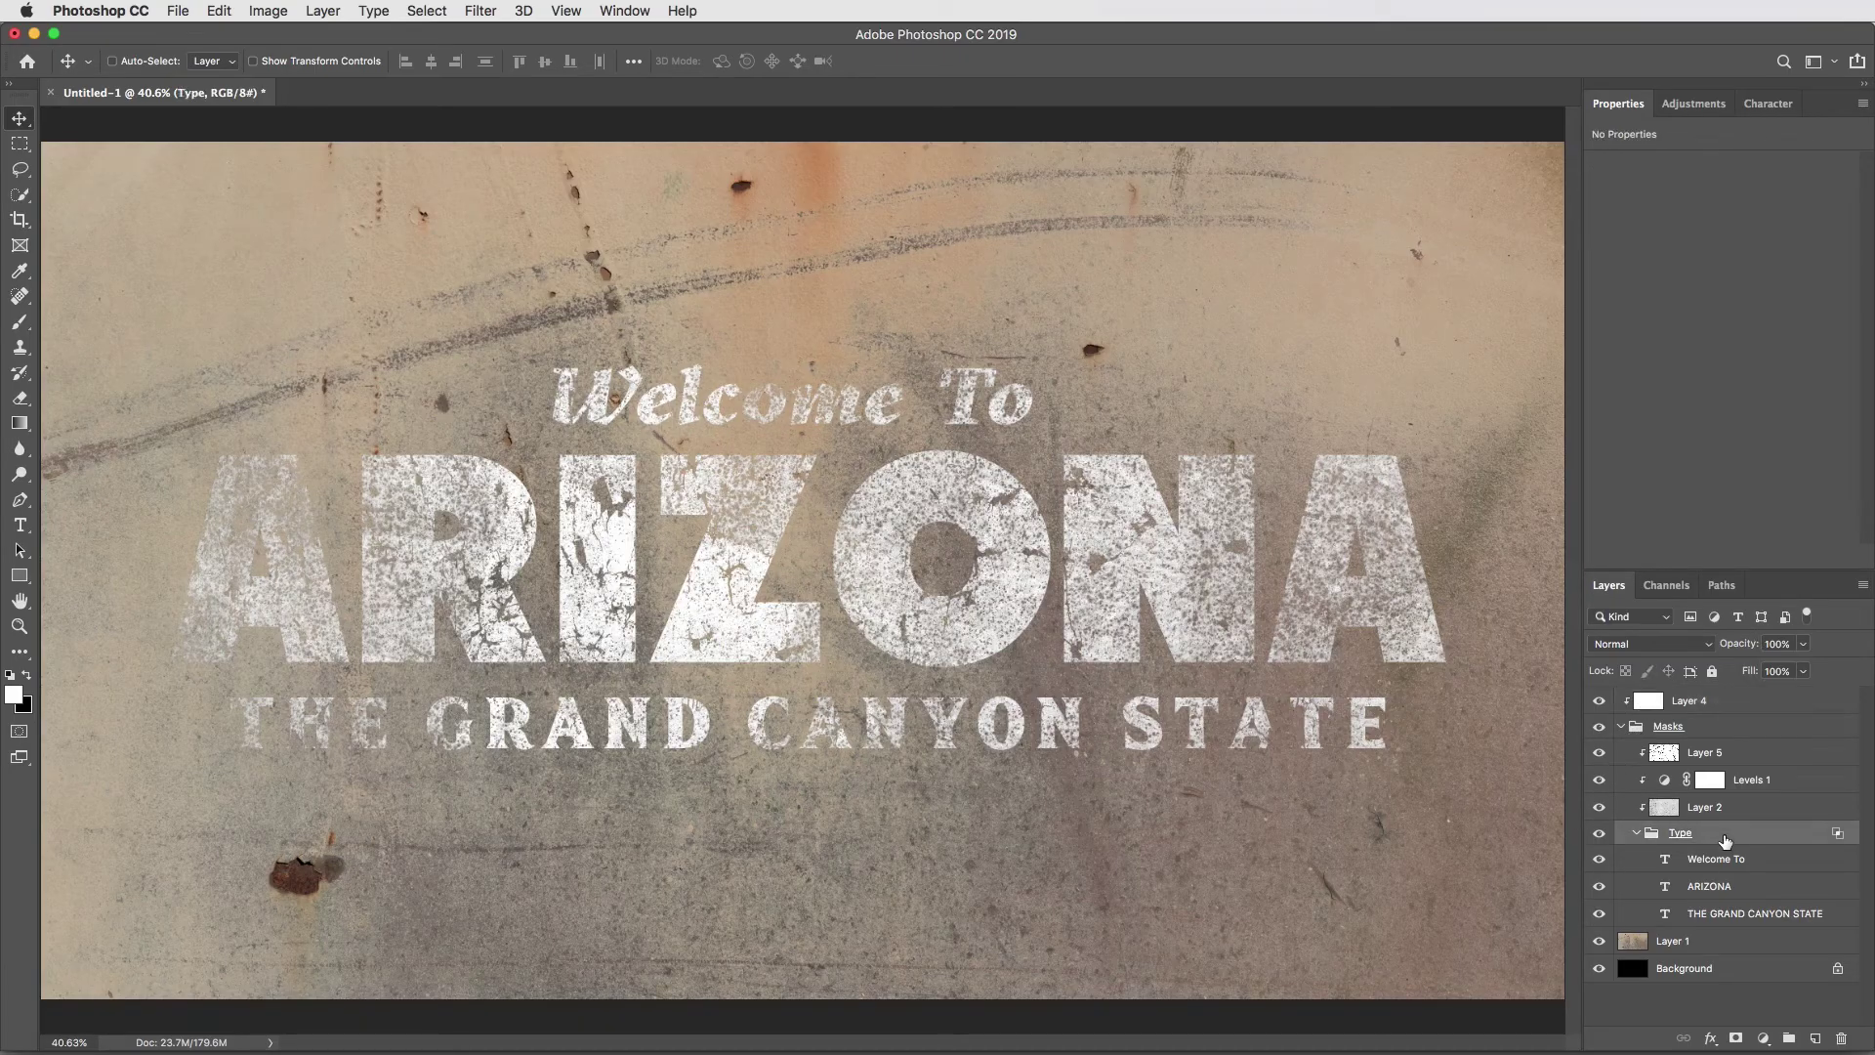
pyautogui.click(1714, 733)
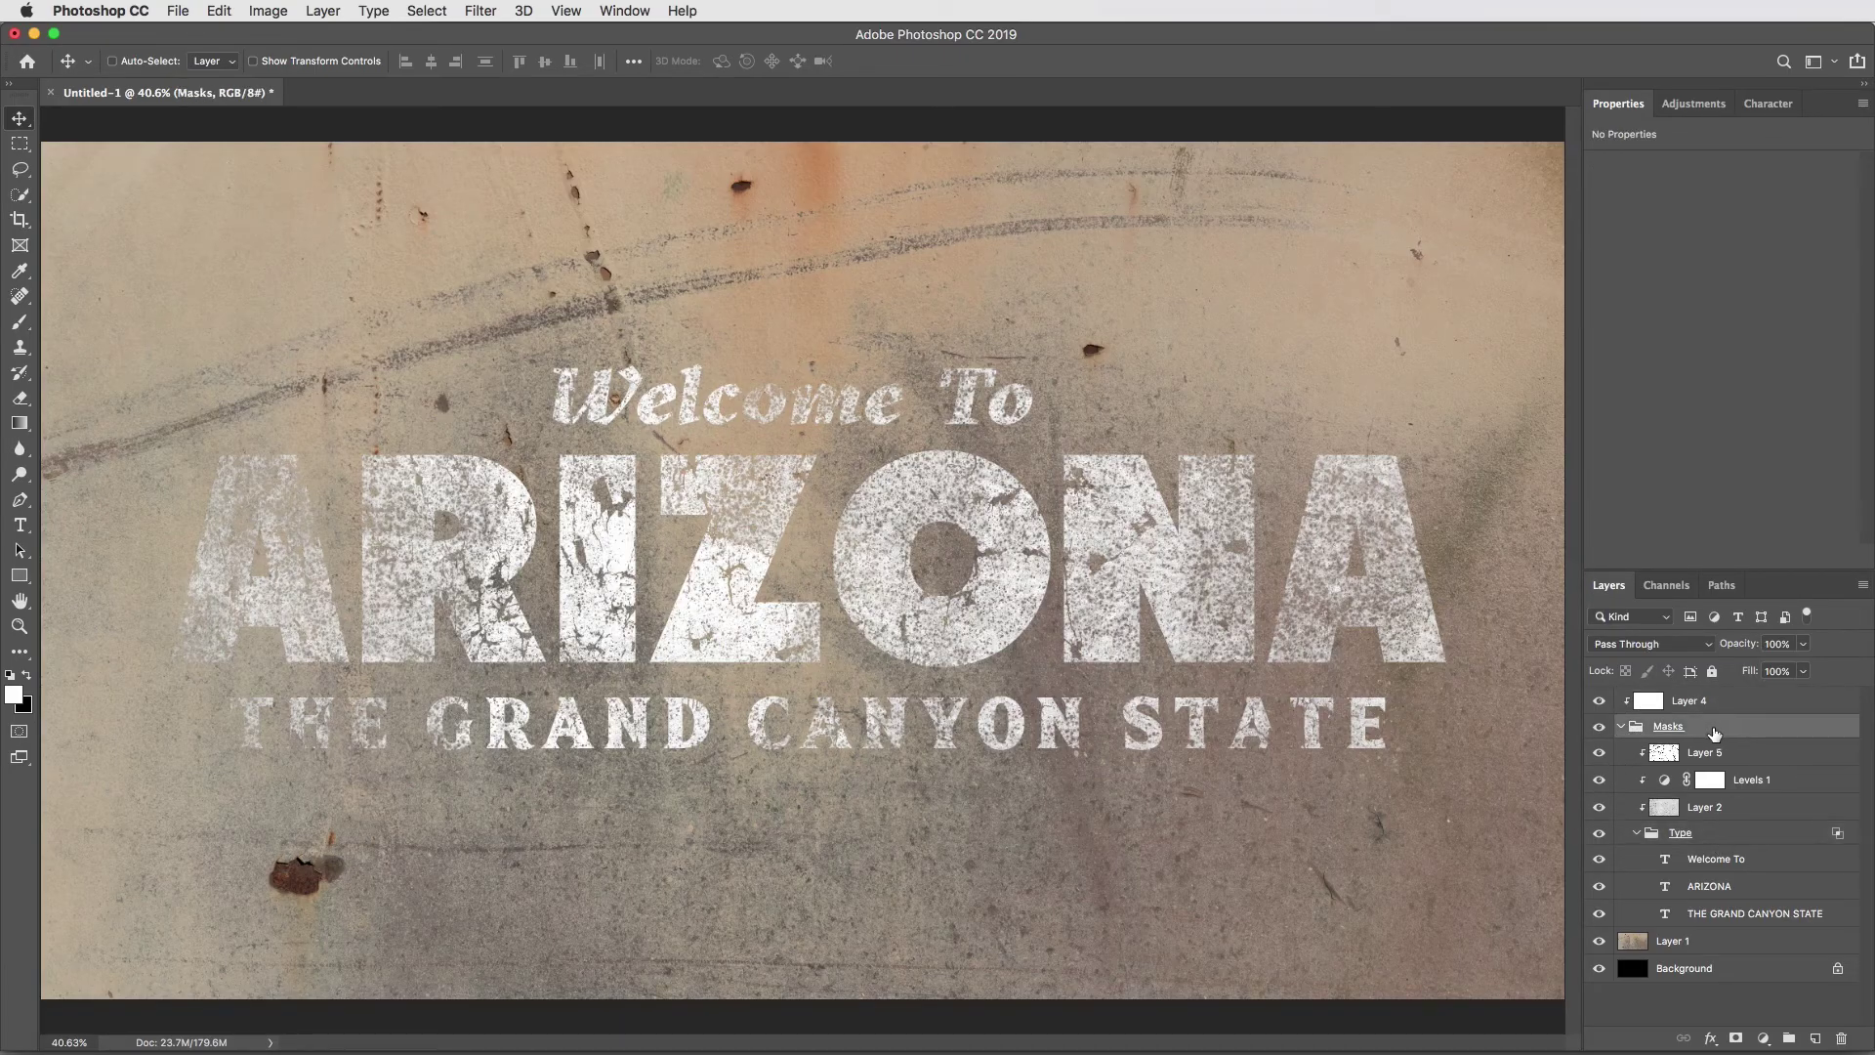
pyautogui.click(1720, 704)
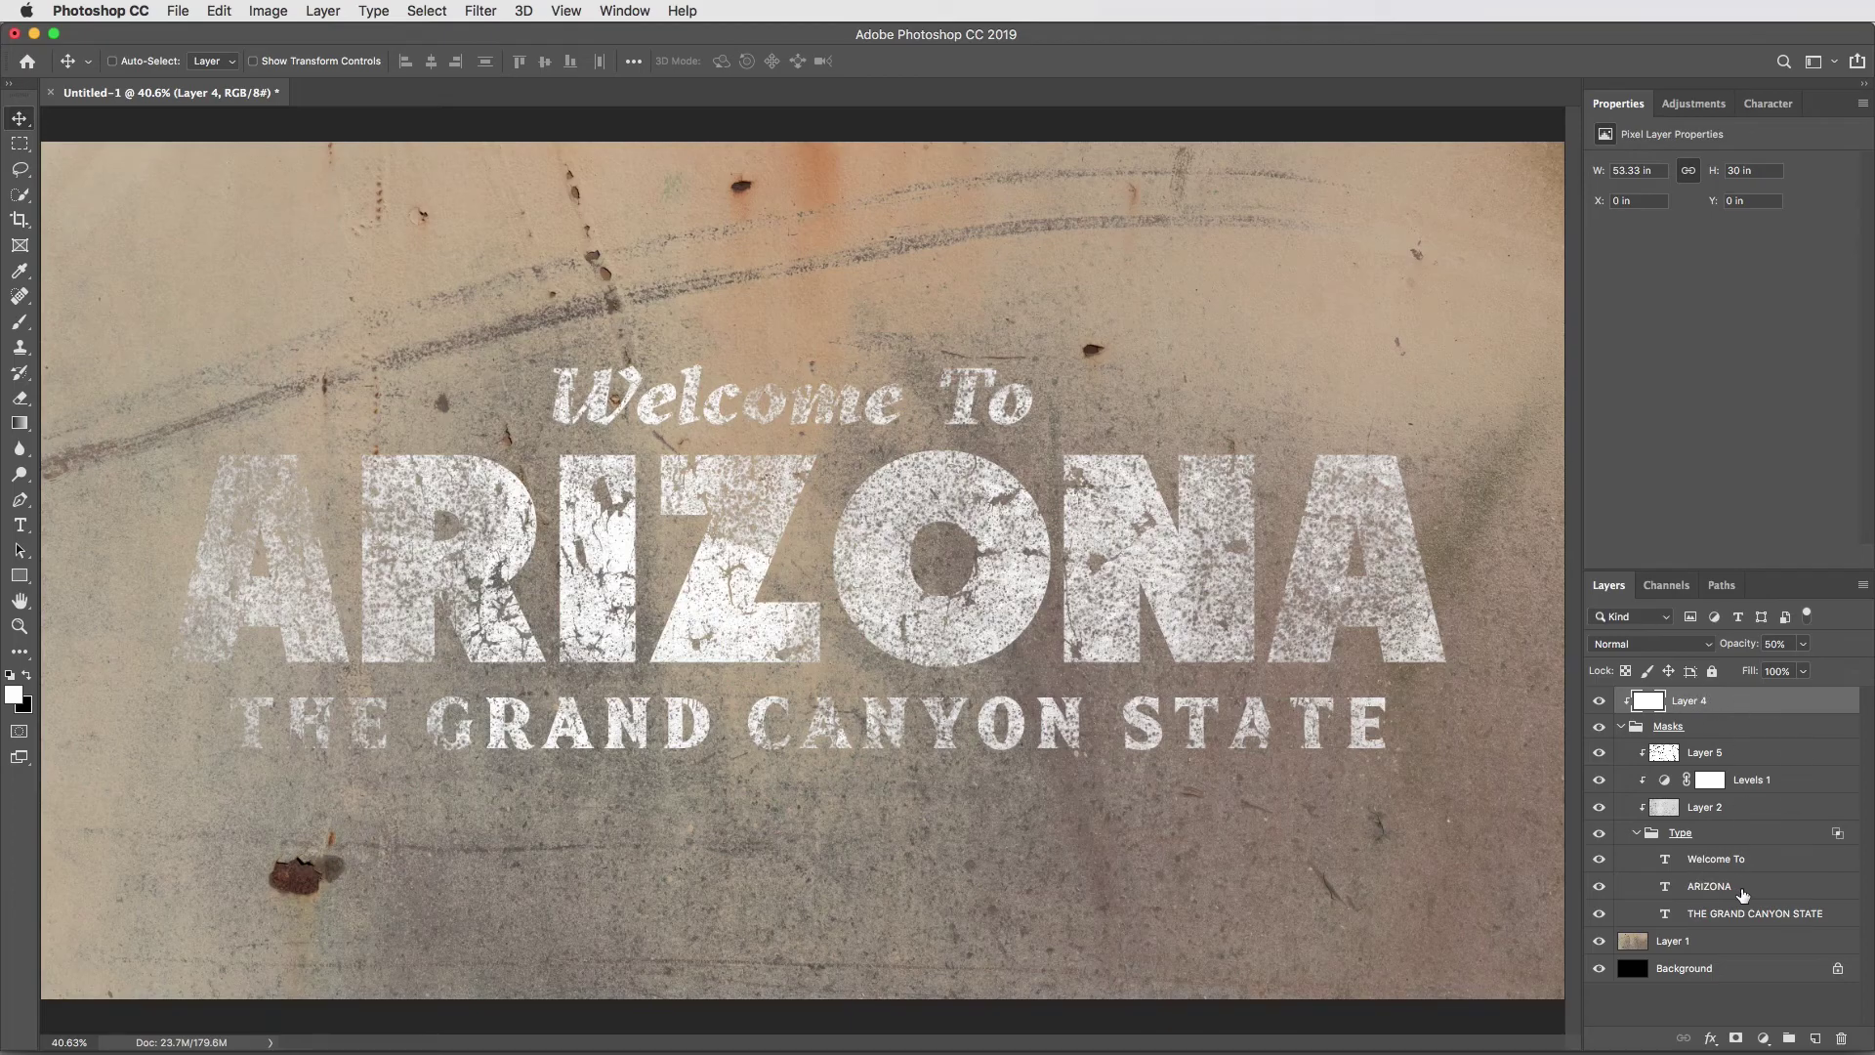
pyautogui.moveTo(1743, 893); pyautogui.dragTo(1738, 699)
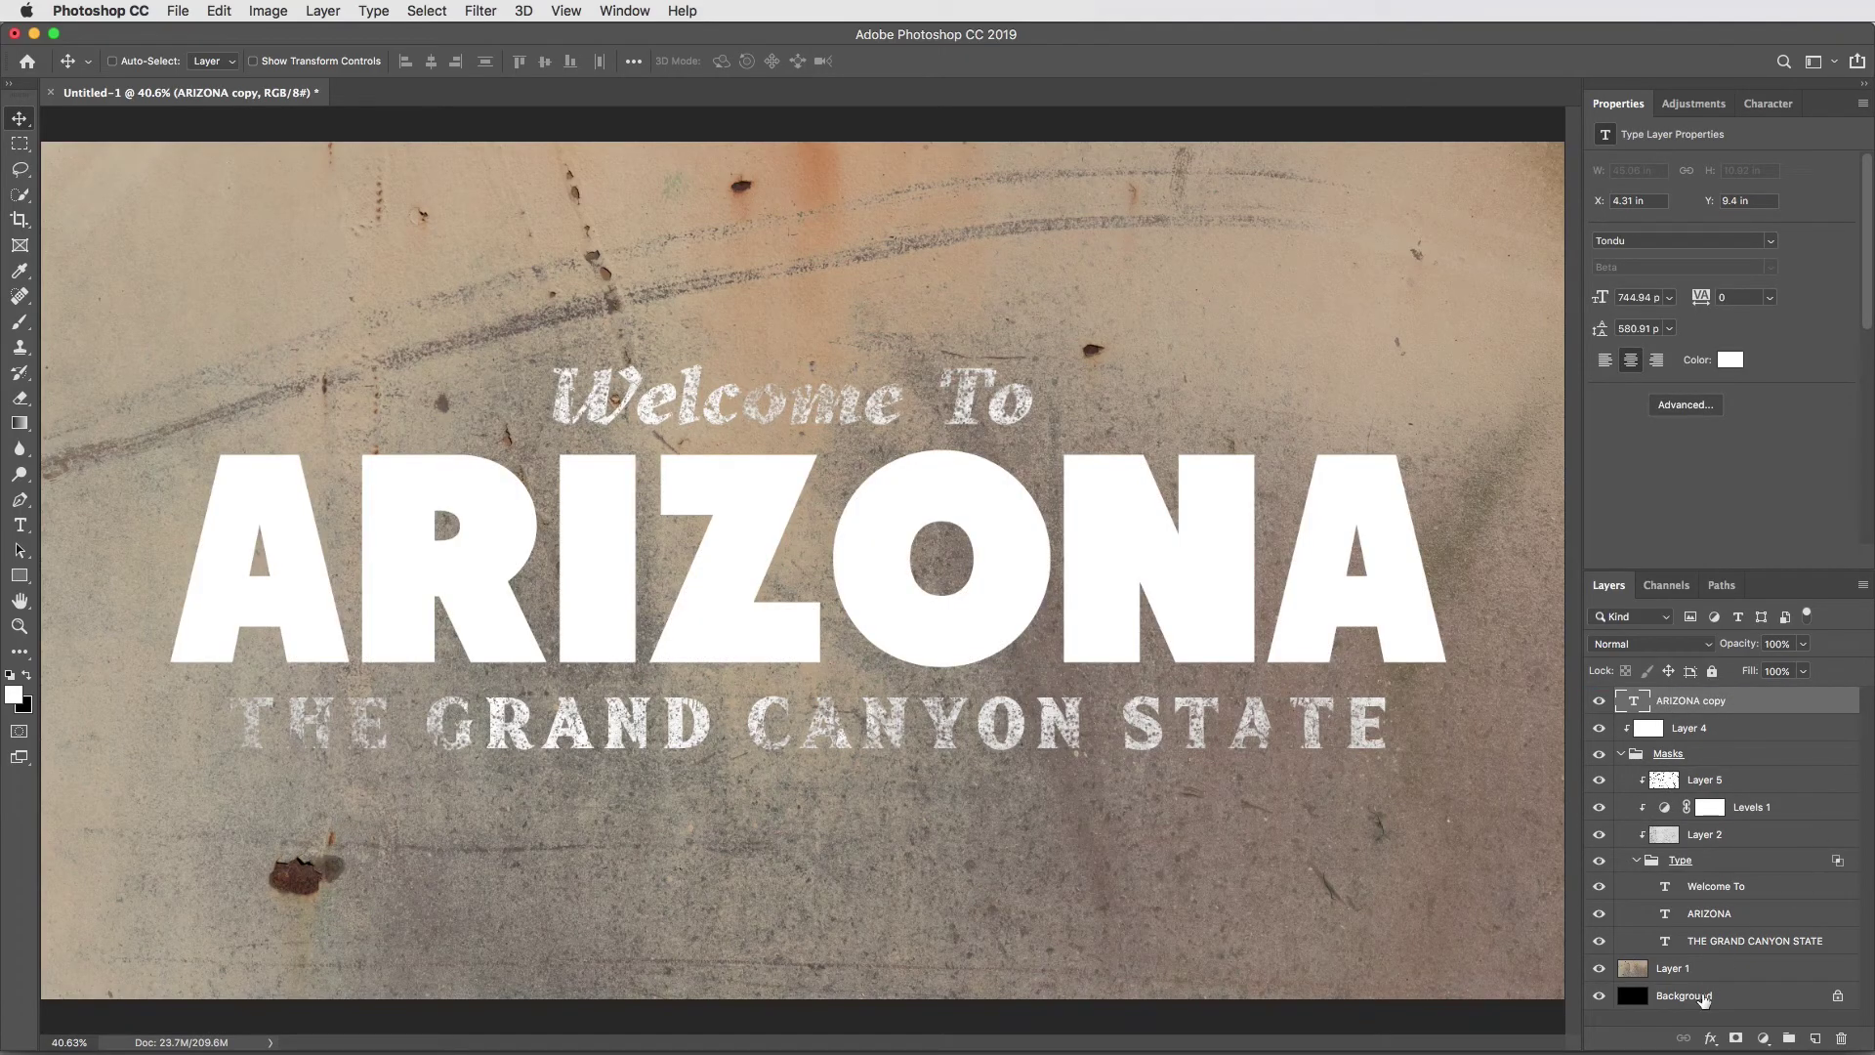
# Step: Add a Drop Shadow to the duplicated ARIZONA layer with Normal blend mode and a dark teal colour
pyautogui.click(1710, 1039)
pyautogui.click(1732, 1008)
pyautogui.click(1710, 1039)
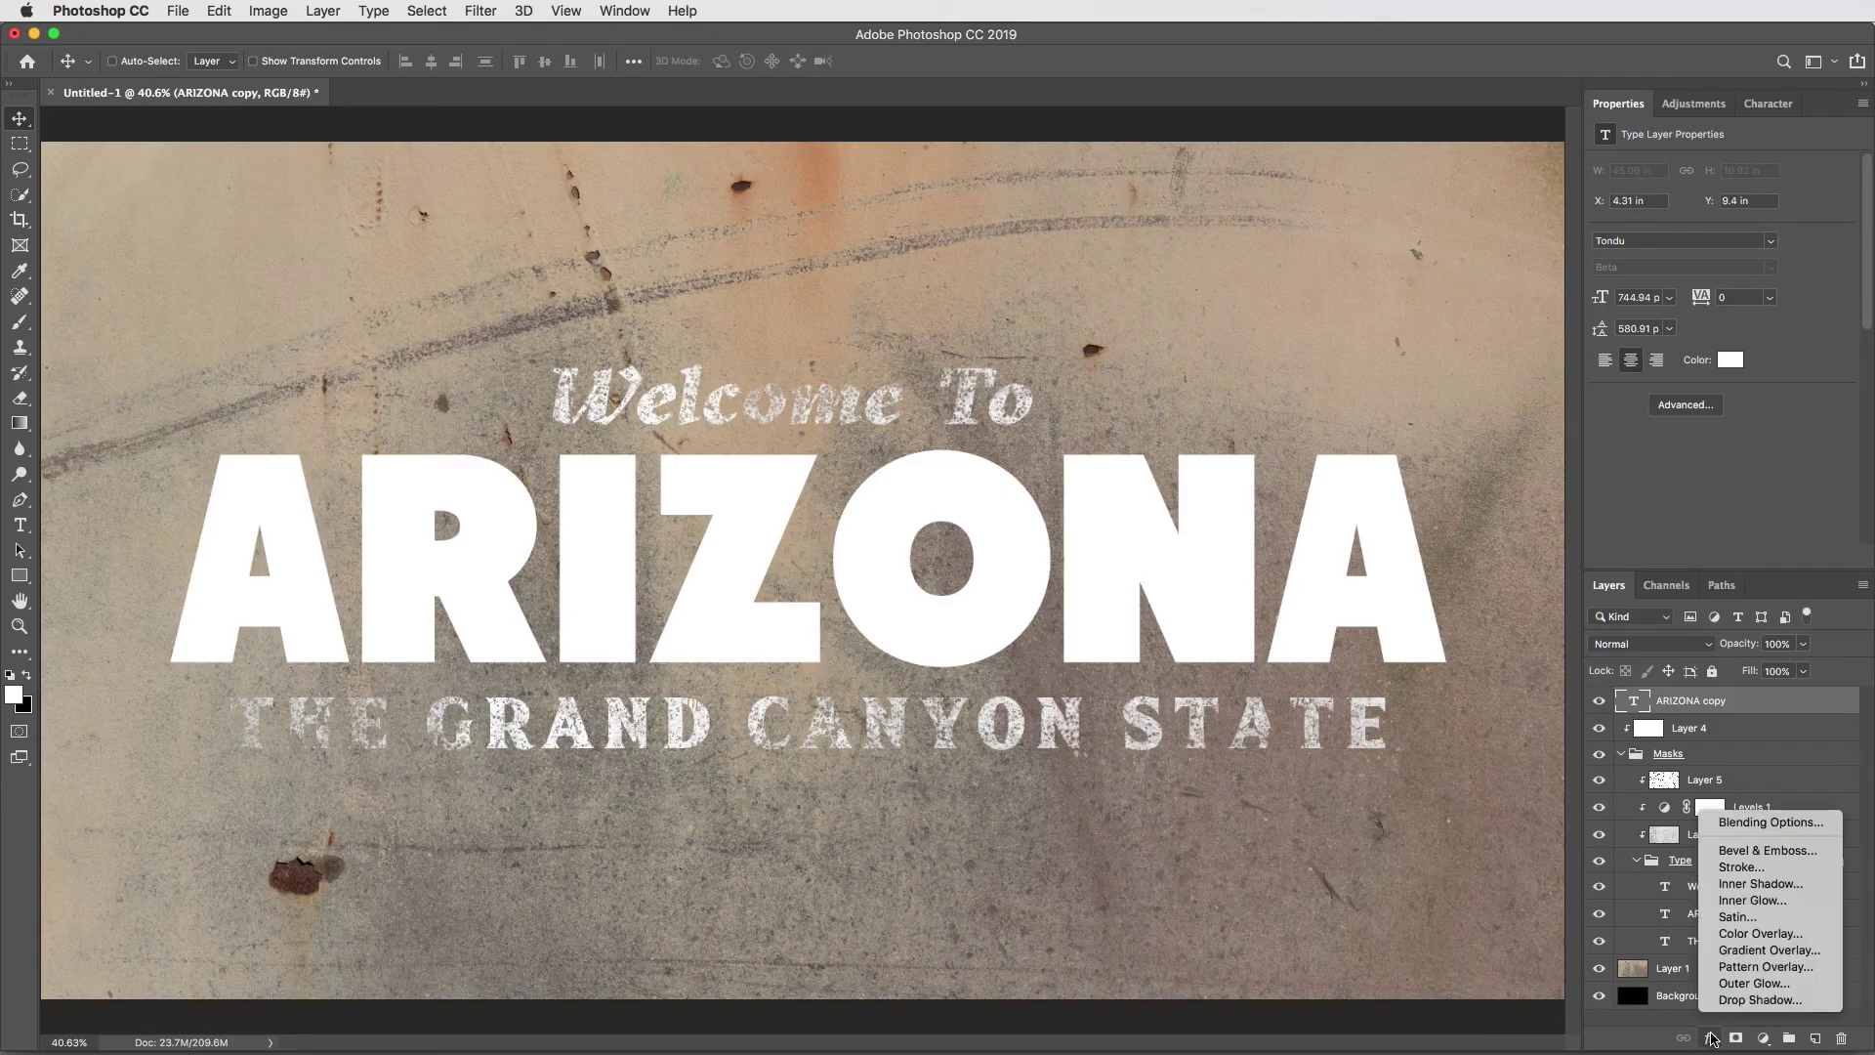
pyautogui.click(1730, 1008)
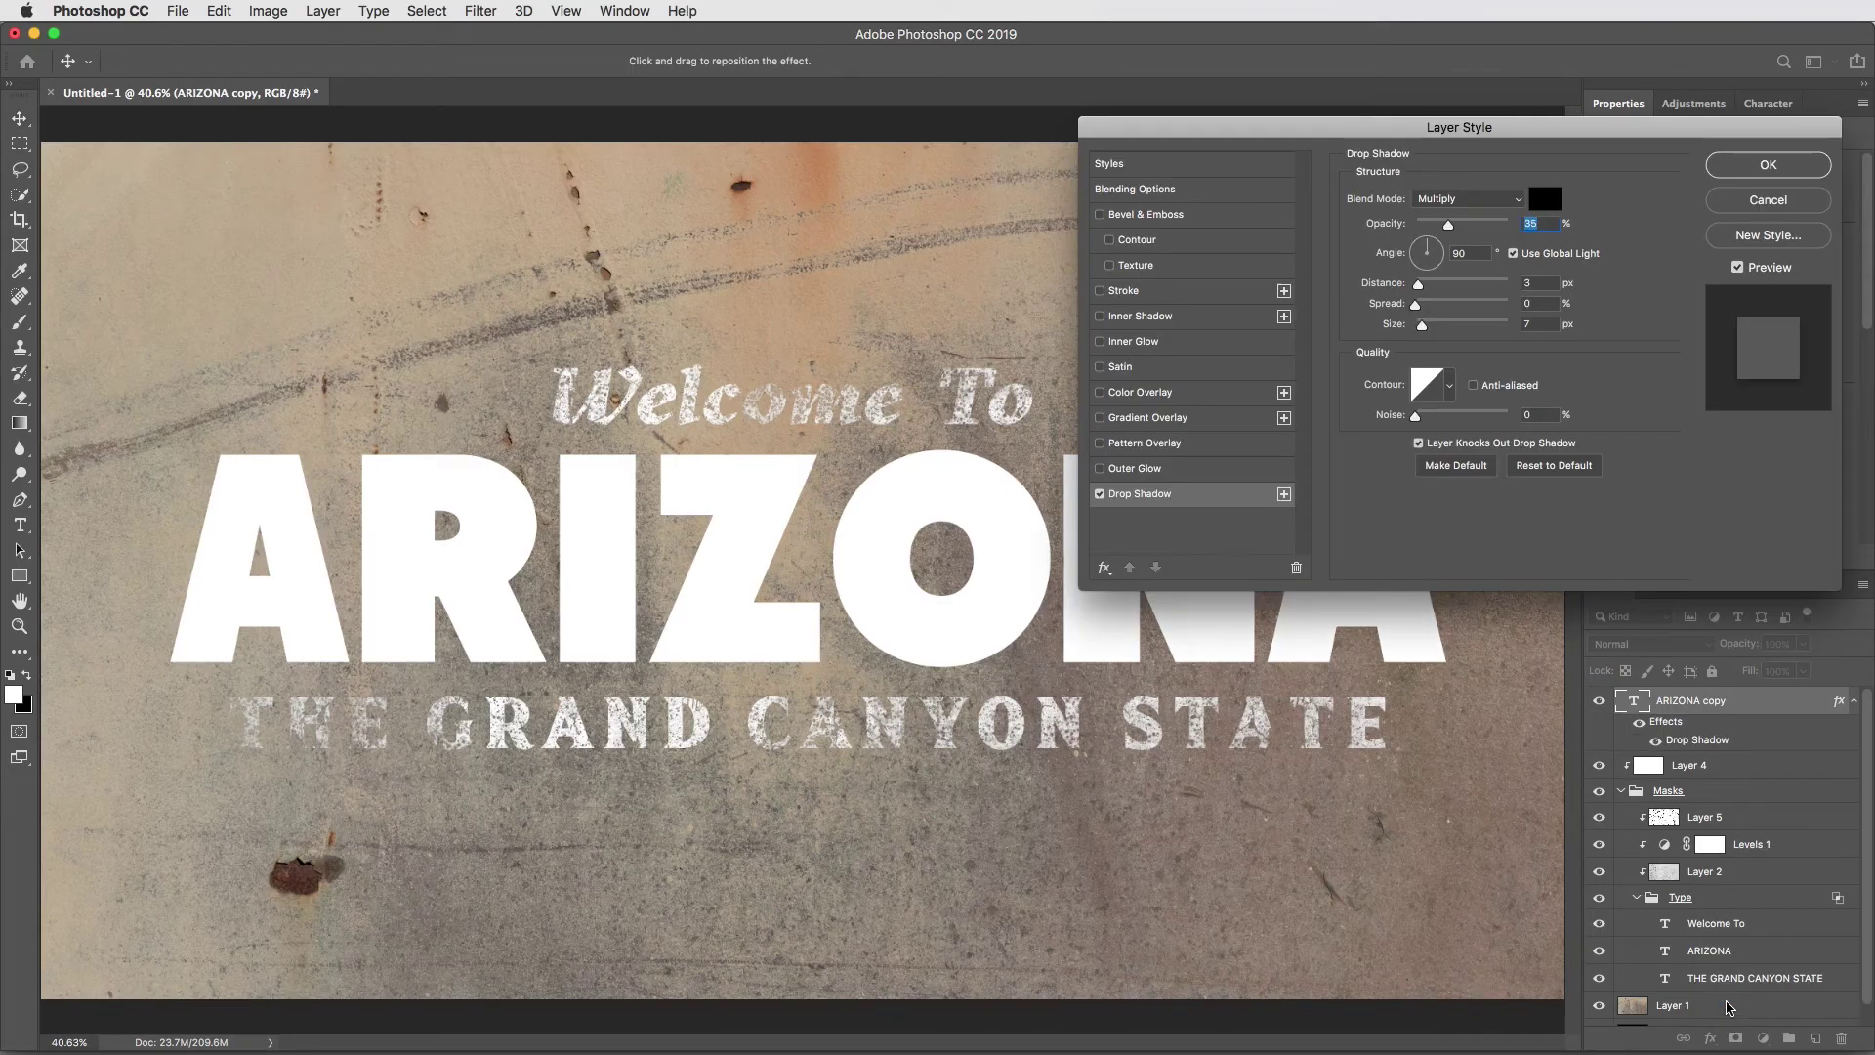
pyautogui.click(1467, 198)
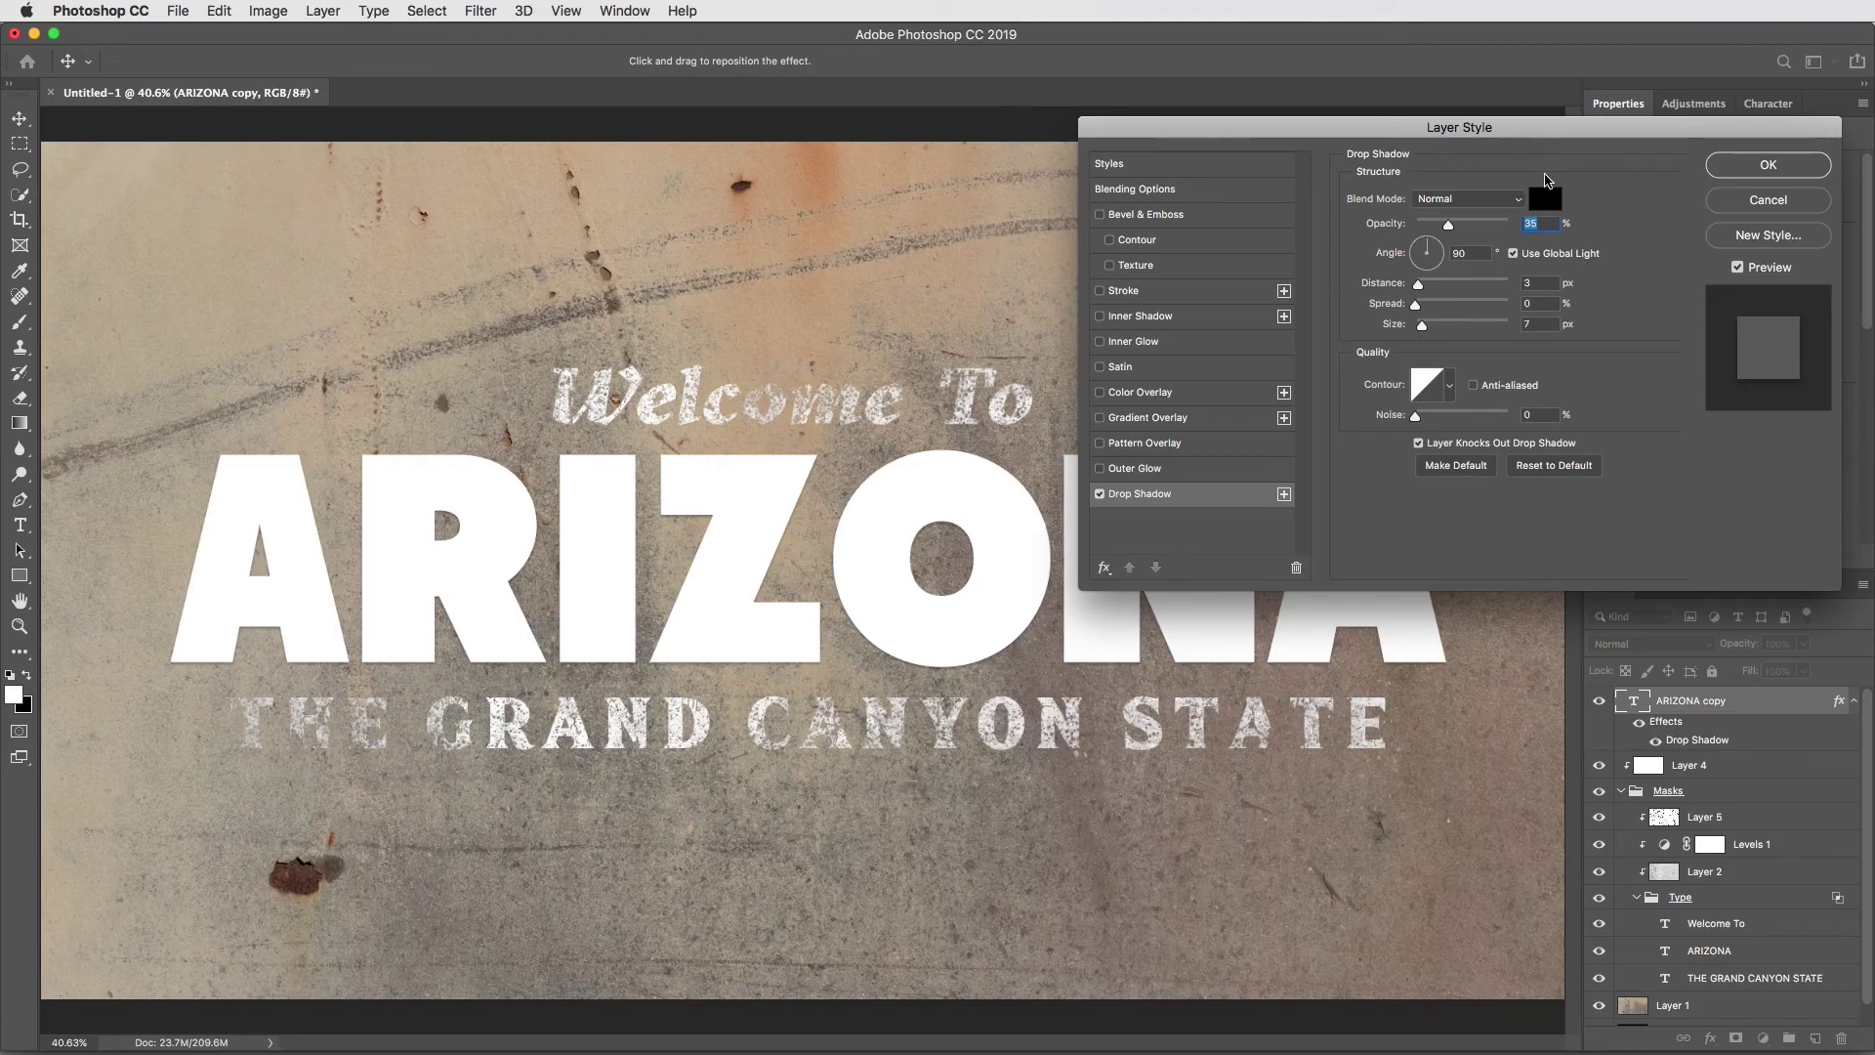
pyautogui.click(1545, 199)
pyautogui.click(974, 484)
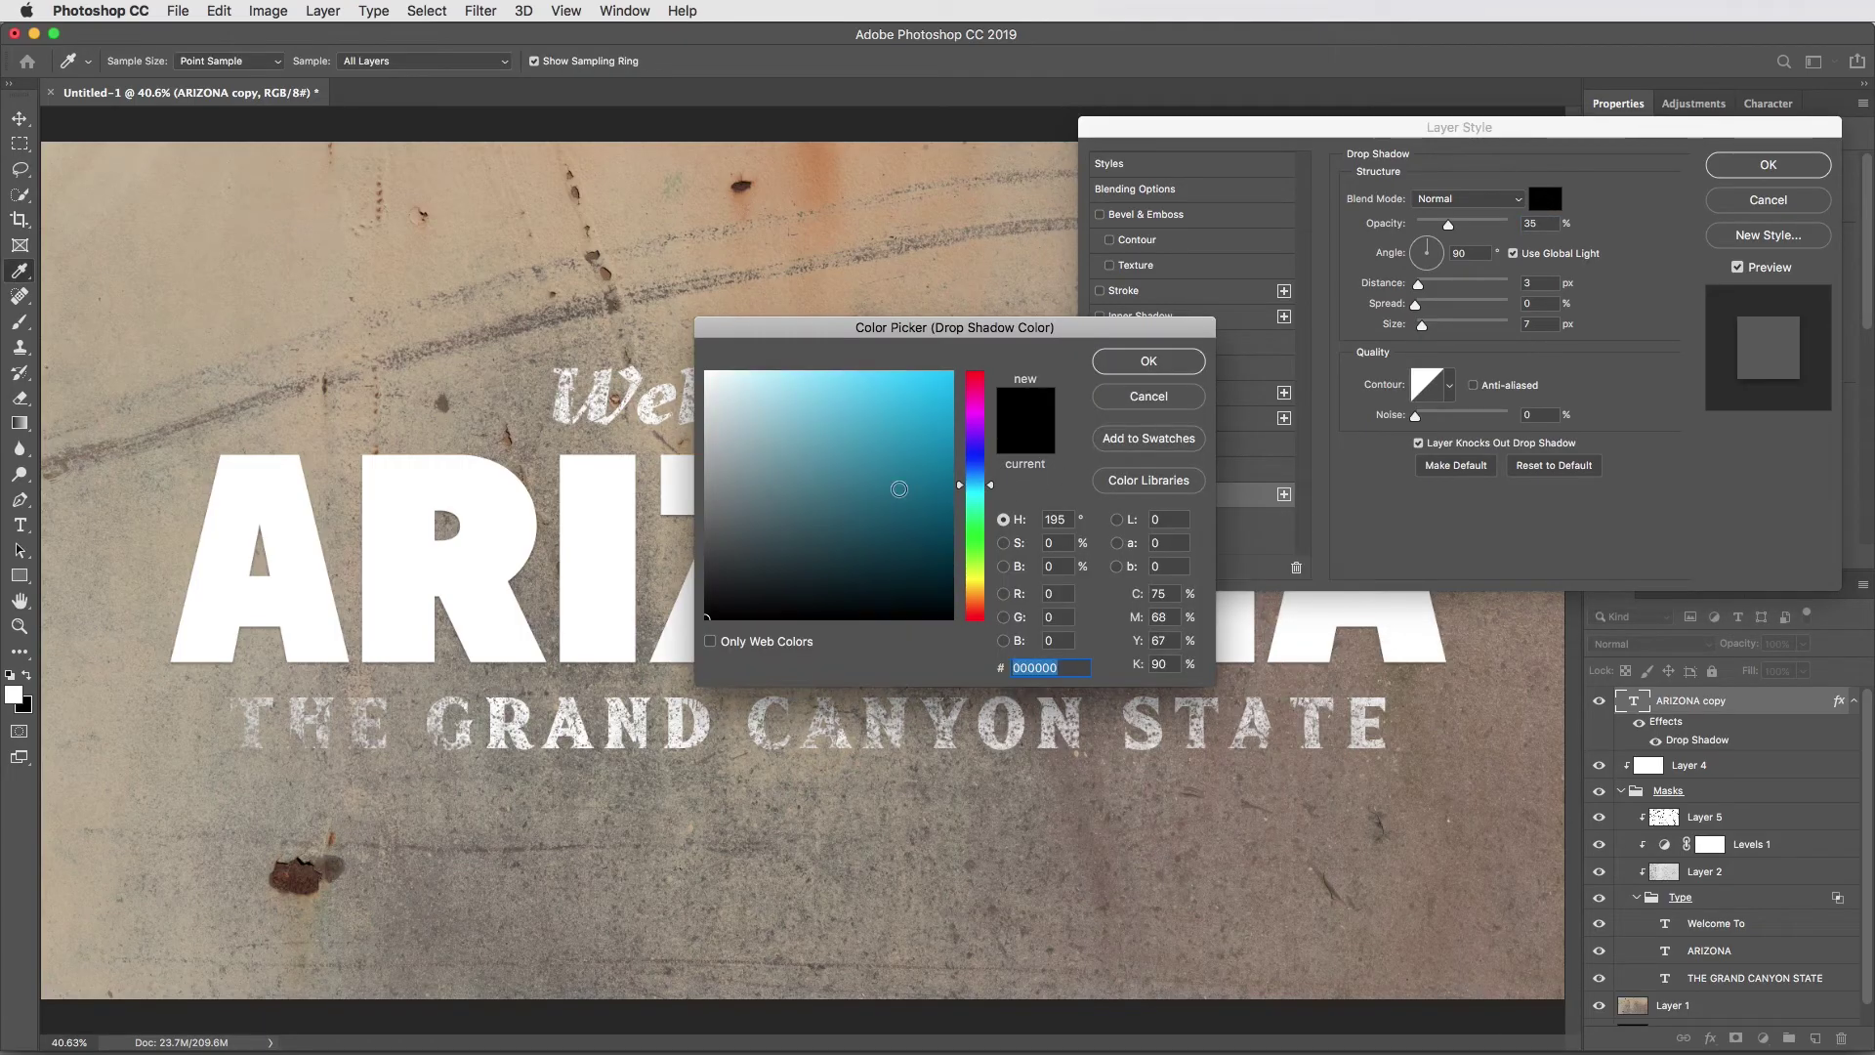
pyautogui.click(915, 485)
pyautogui.click(1149, 361)
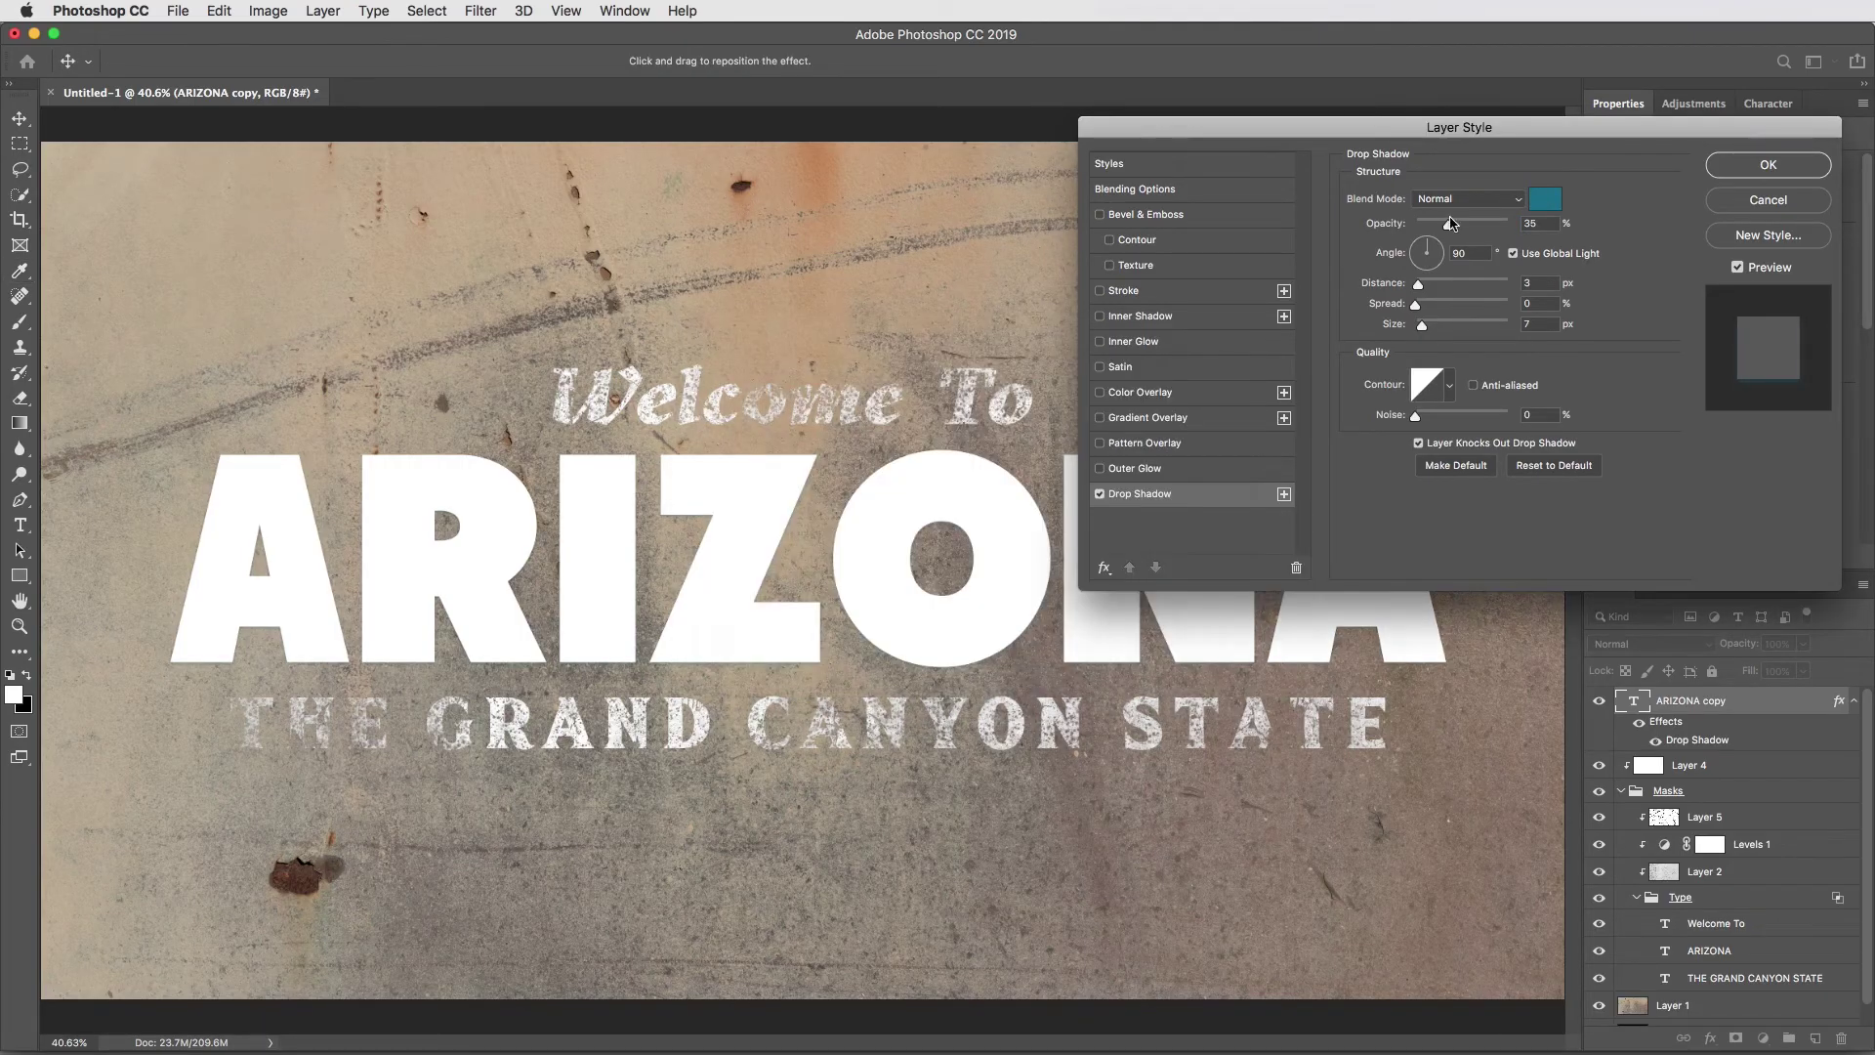
# Step: Set the drop shadow to 100% opacity, angle 27°, distance 91 px and size 0 px
pyautogui.moveTo(1448, 224); pyautogui.dragTo(1553, 235)
pyautogui.moveTo(1460, 284); pyautogui.dragTo(1415, 325)
pyautogui.moveTo(1433, 252); pyautogui.dragTo(1443, 250)
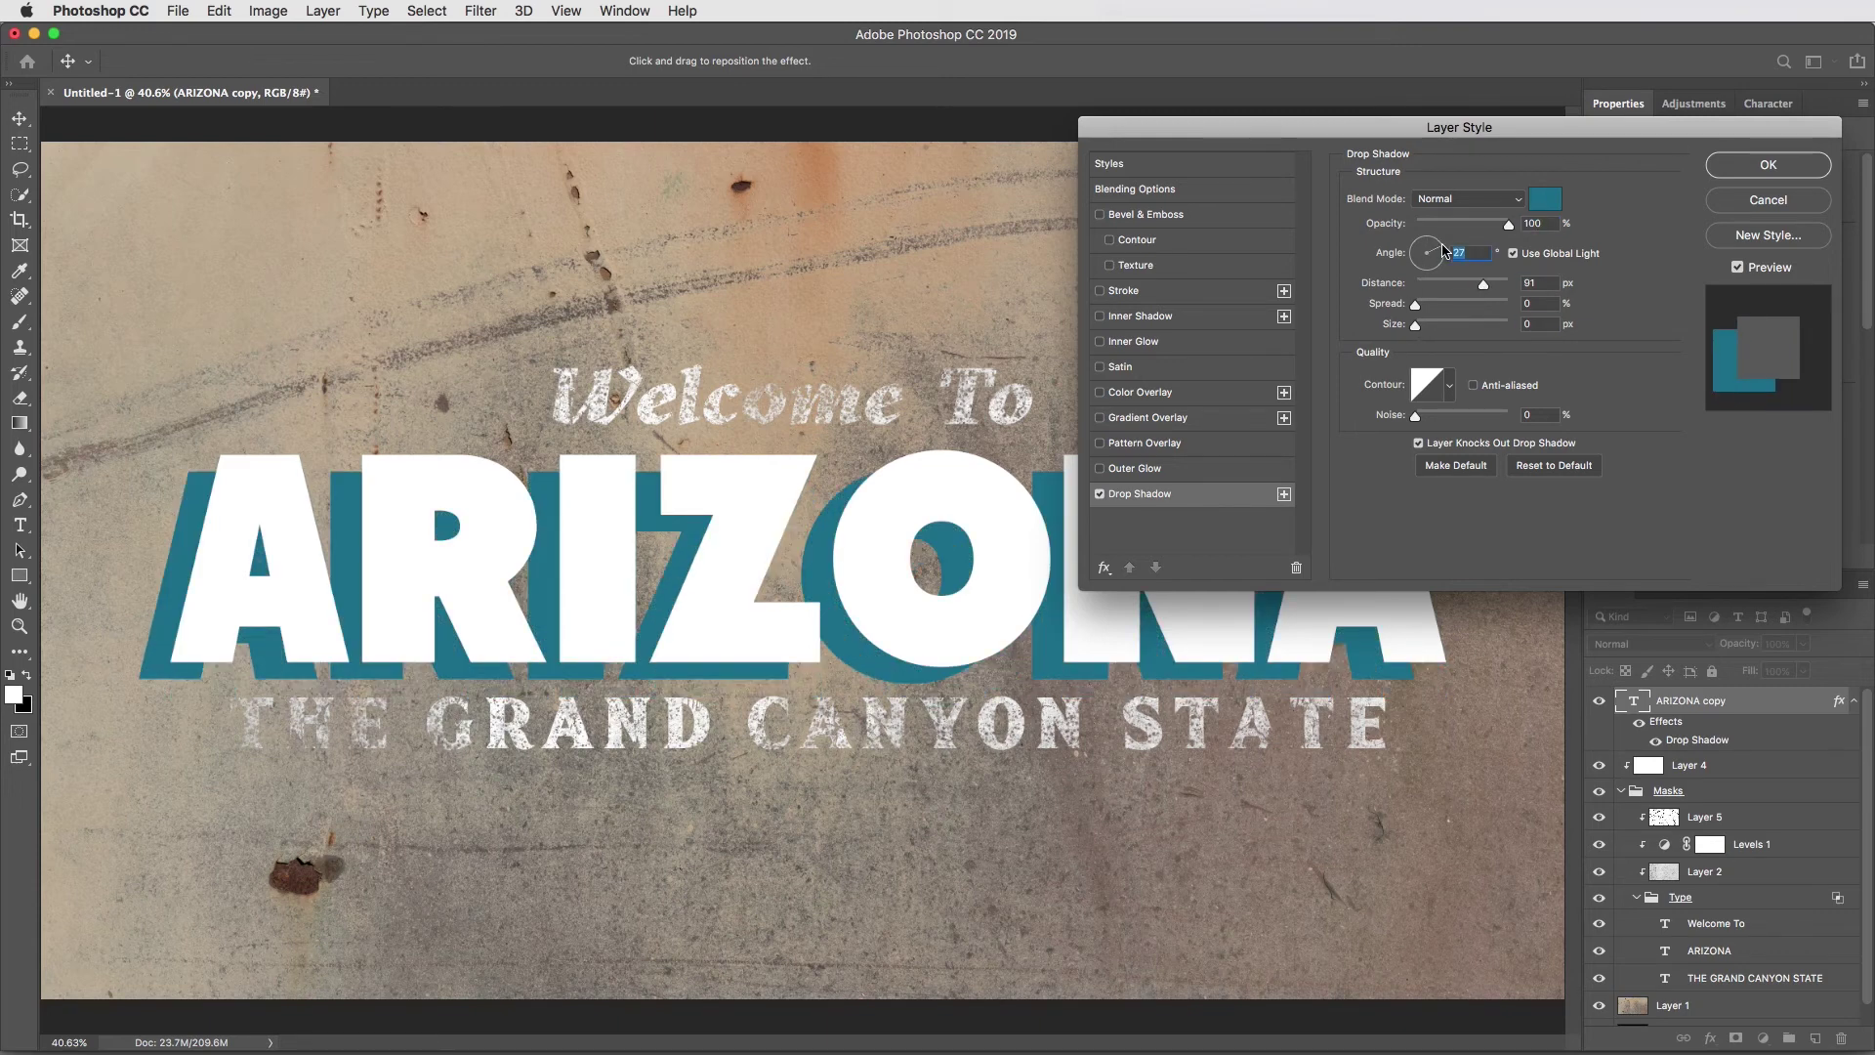
# Step: Set the duplicated ARIZONA layer's Fill Opacity to 0% and apply the layer style
pyautogui.click(1178, 191)
pyautogui.moveTo(1530, 273); pyautogui.dragTo(1409, 276)
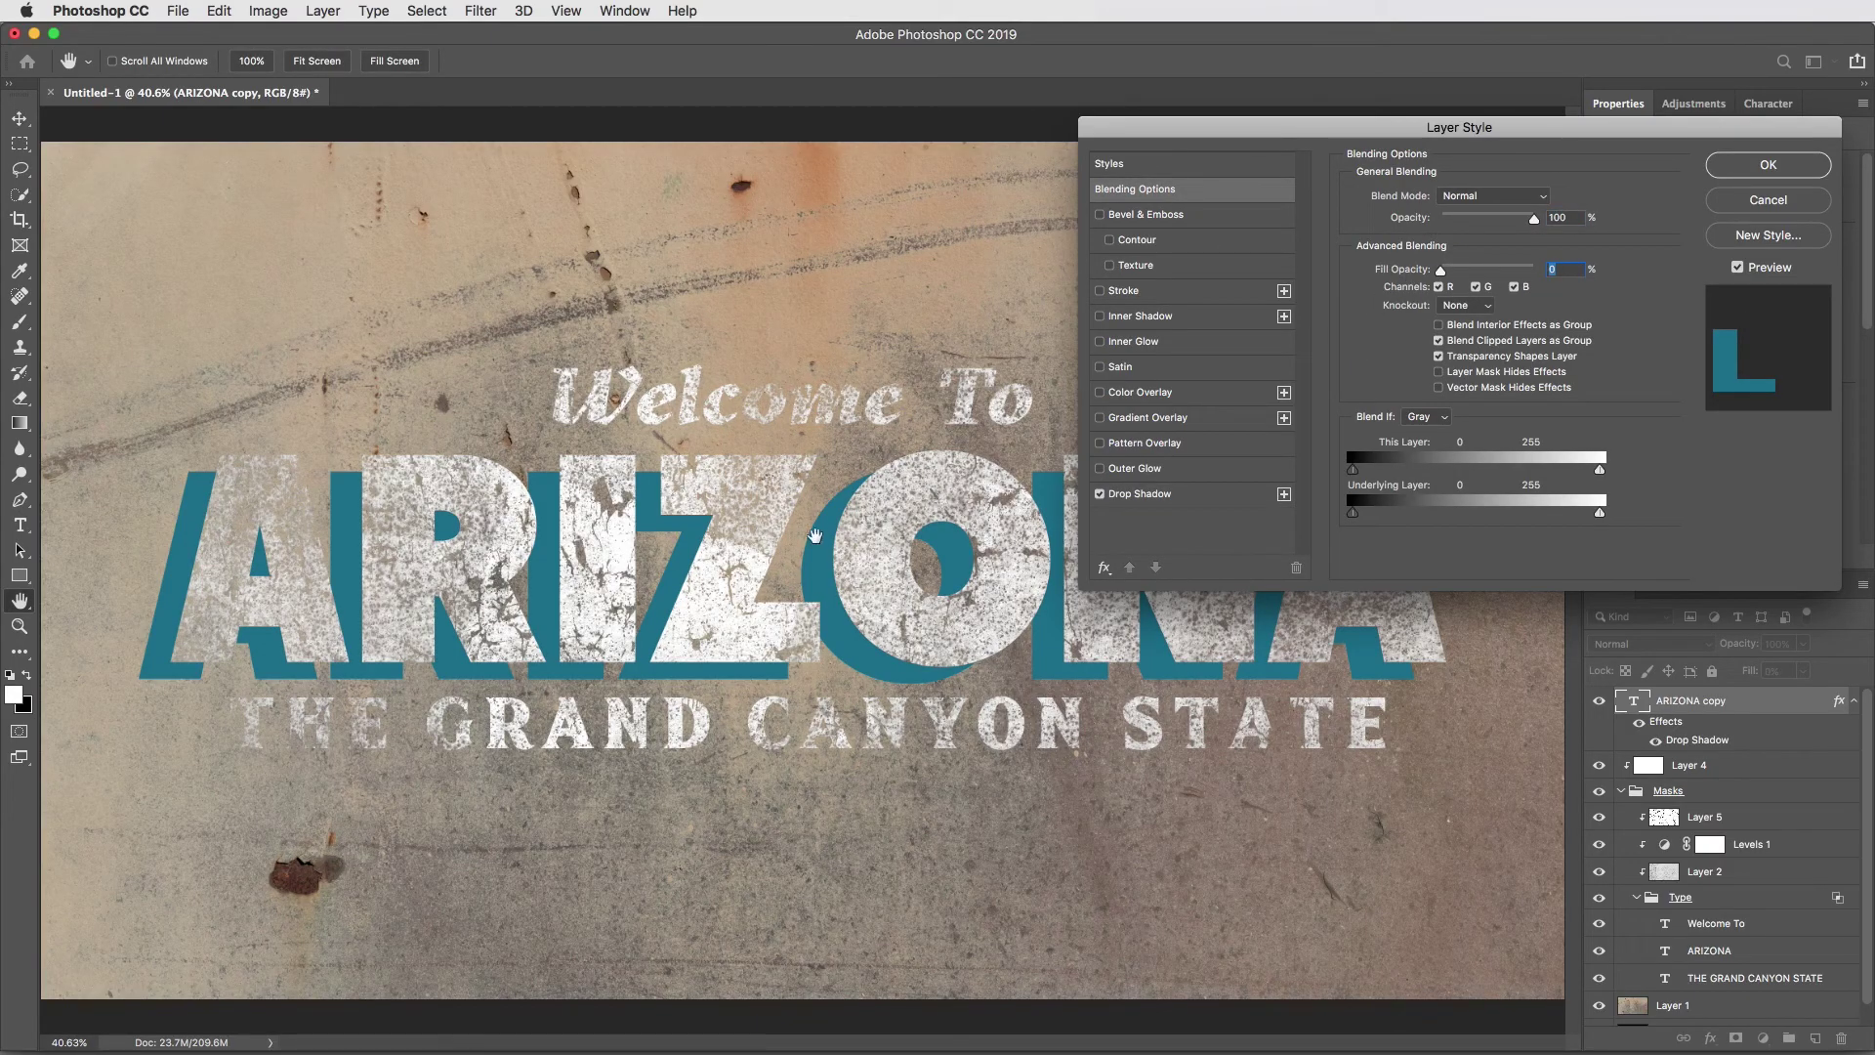
pyautogui.click(1755, 166)
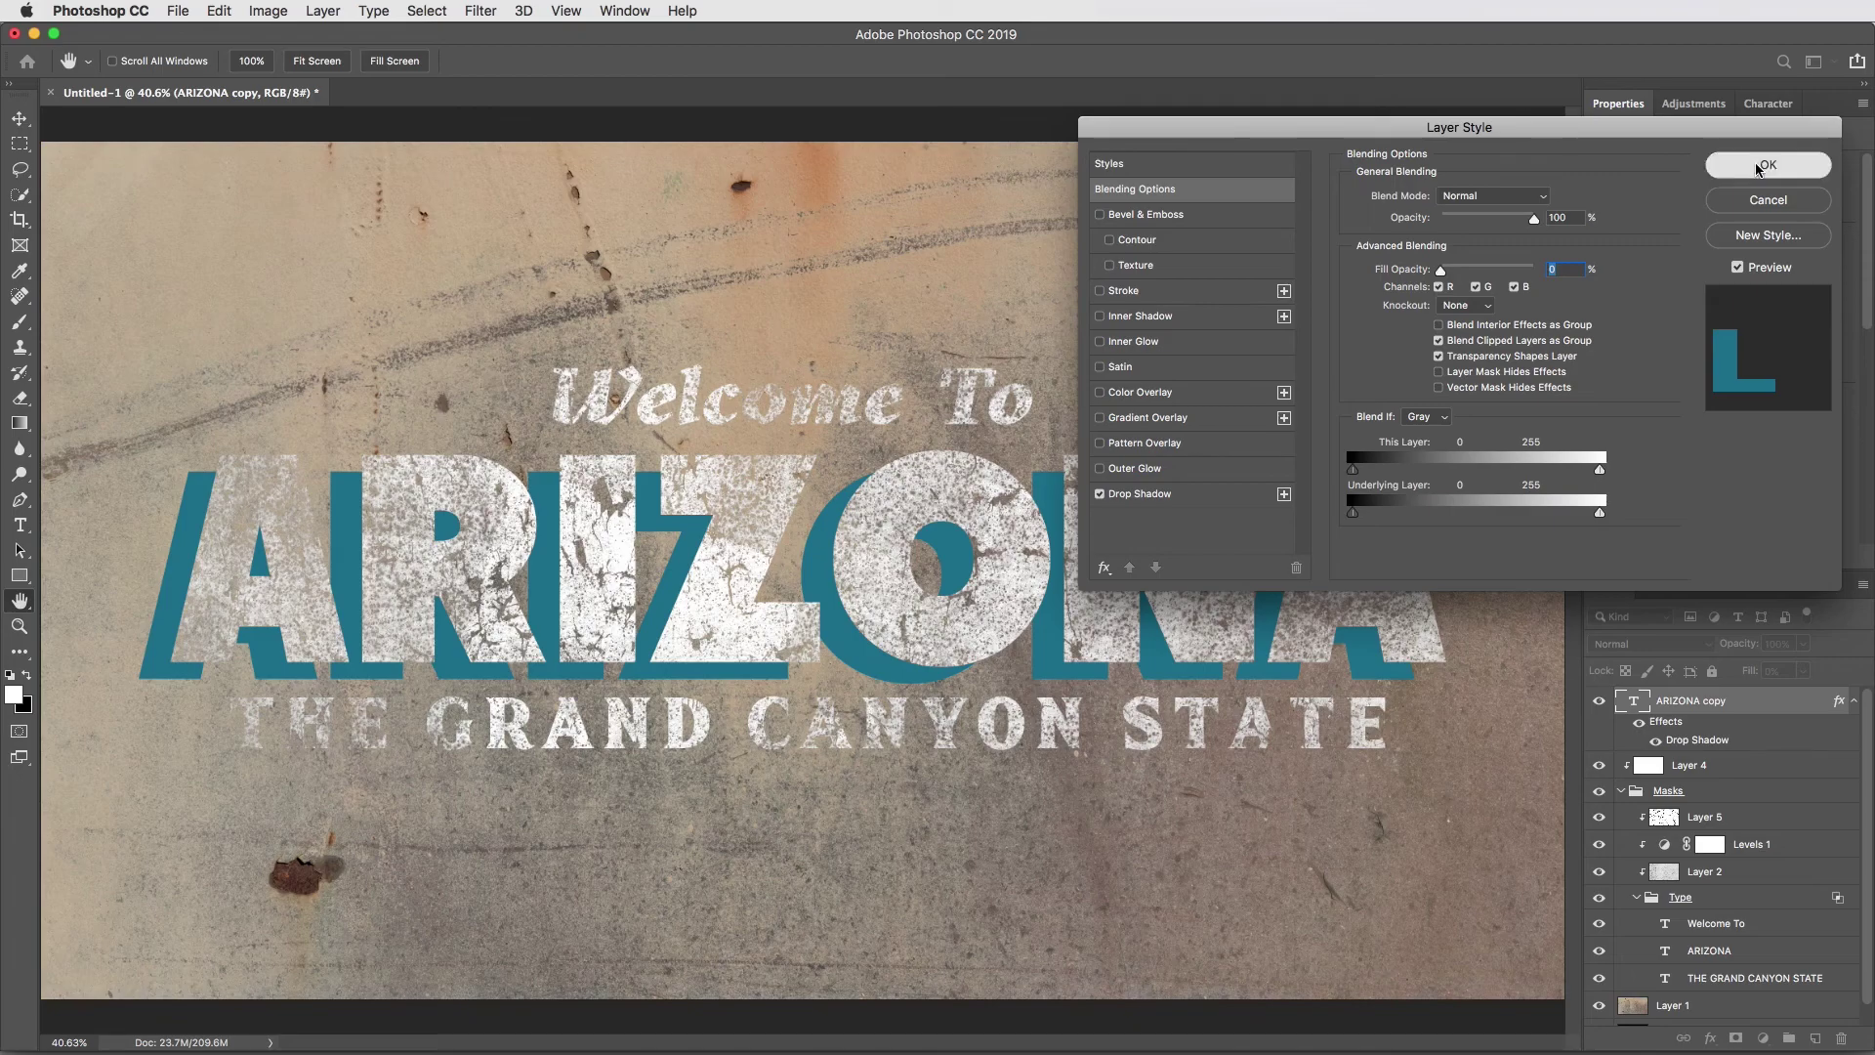
# Step: Move the ARIZONA copy into the Type group, and clip a duplicate of it above the white fill layer
pyautogui.moveTo(1780, 571); pyautogui.dragTo(1780, 435)
pyautogui.moveTo(1716, 569); pyautogui.dragTo(1728, 770)
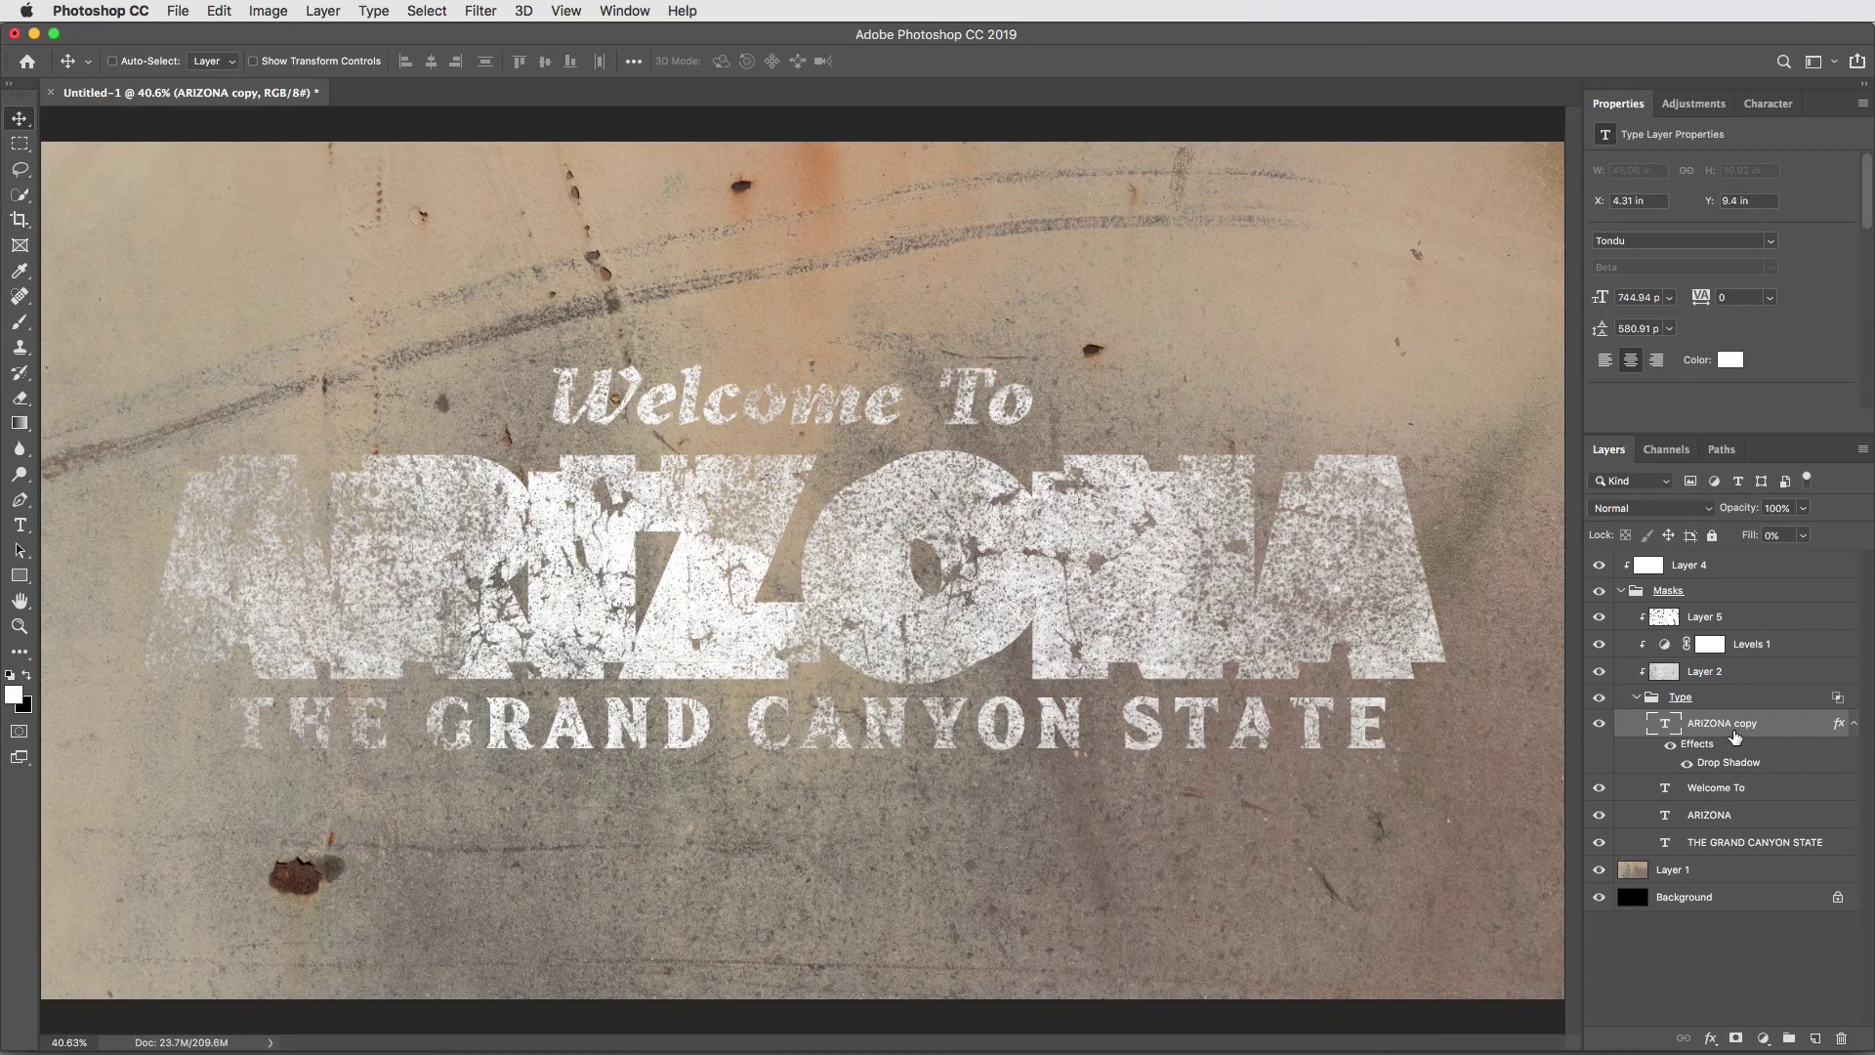
pyautogui.moveTo(1735, 736); pyautogui.dragTo(1745, 566)
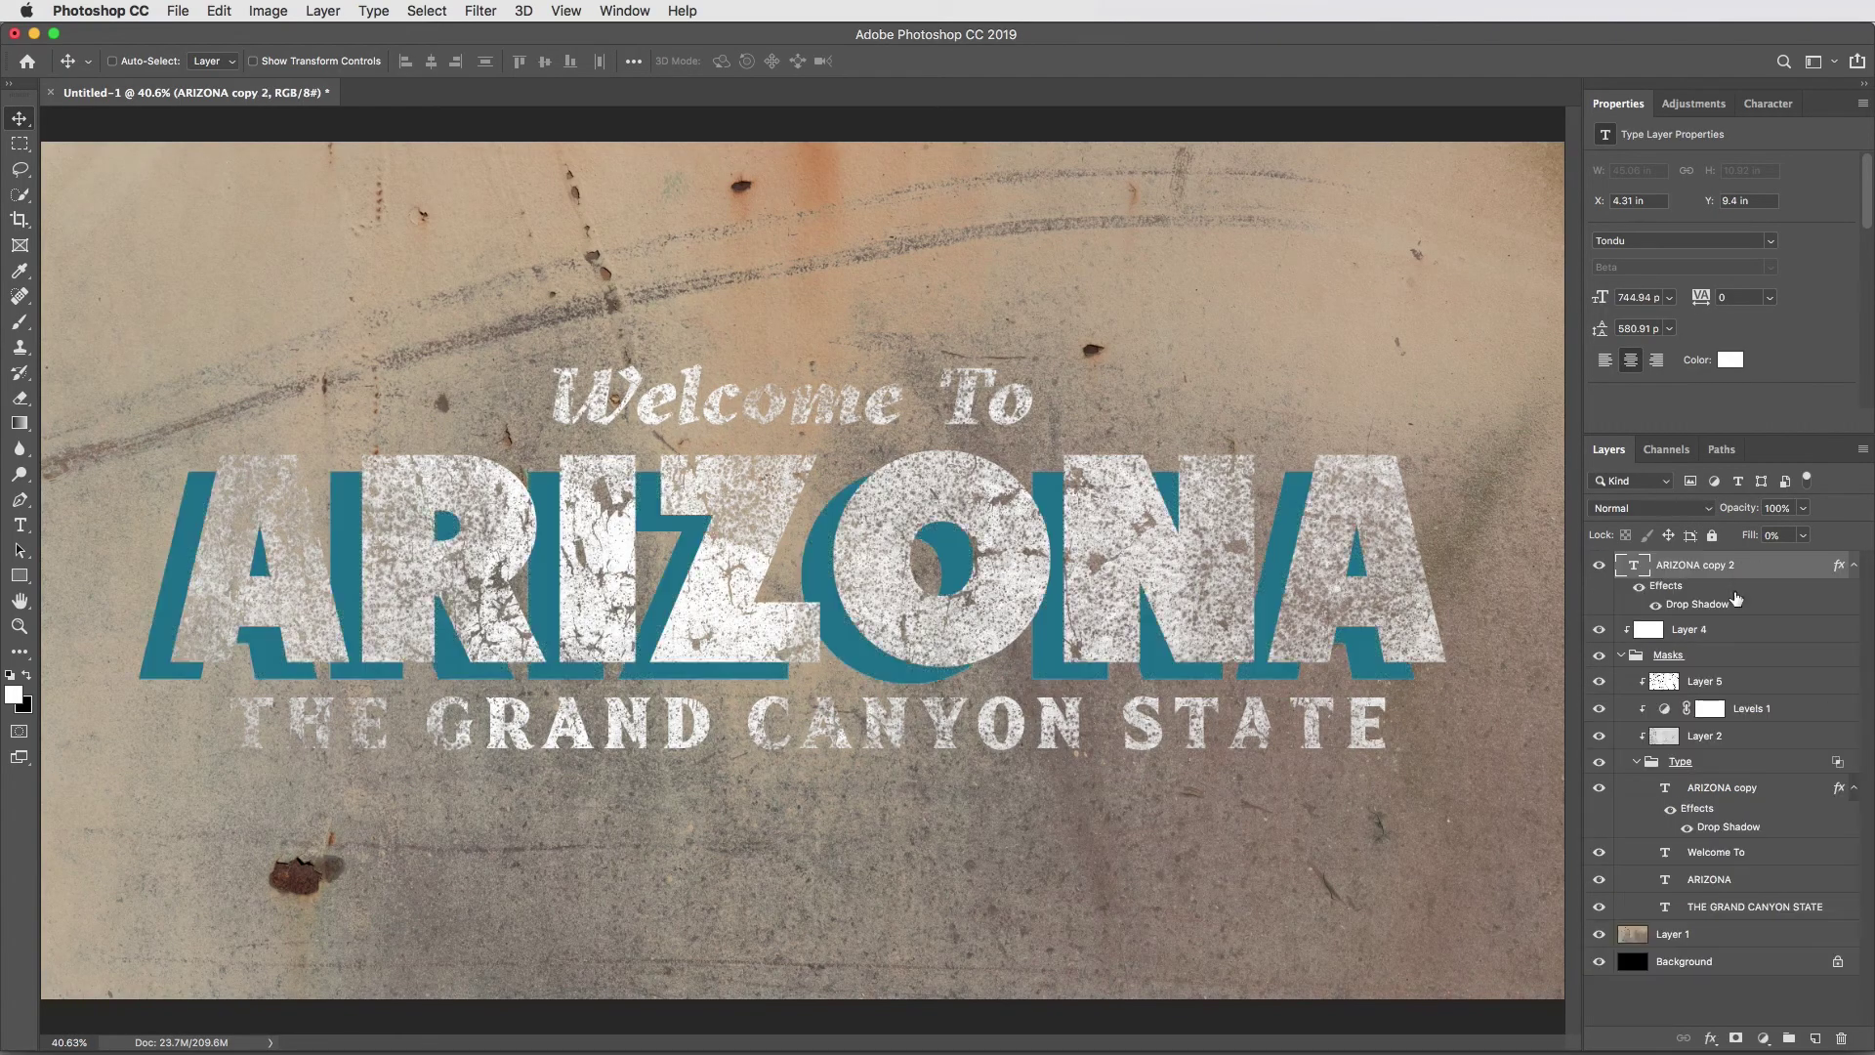
pyautogui.keyDown('alt'); pyautogui.click(1639, 615); pyautogui.keyUp('alt')
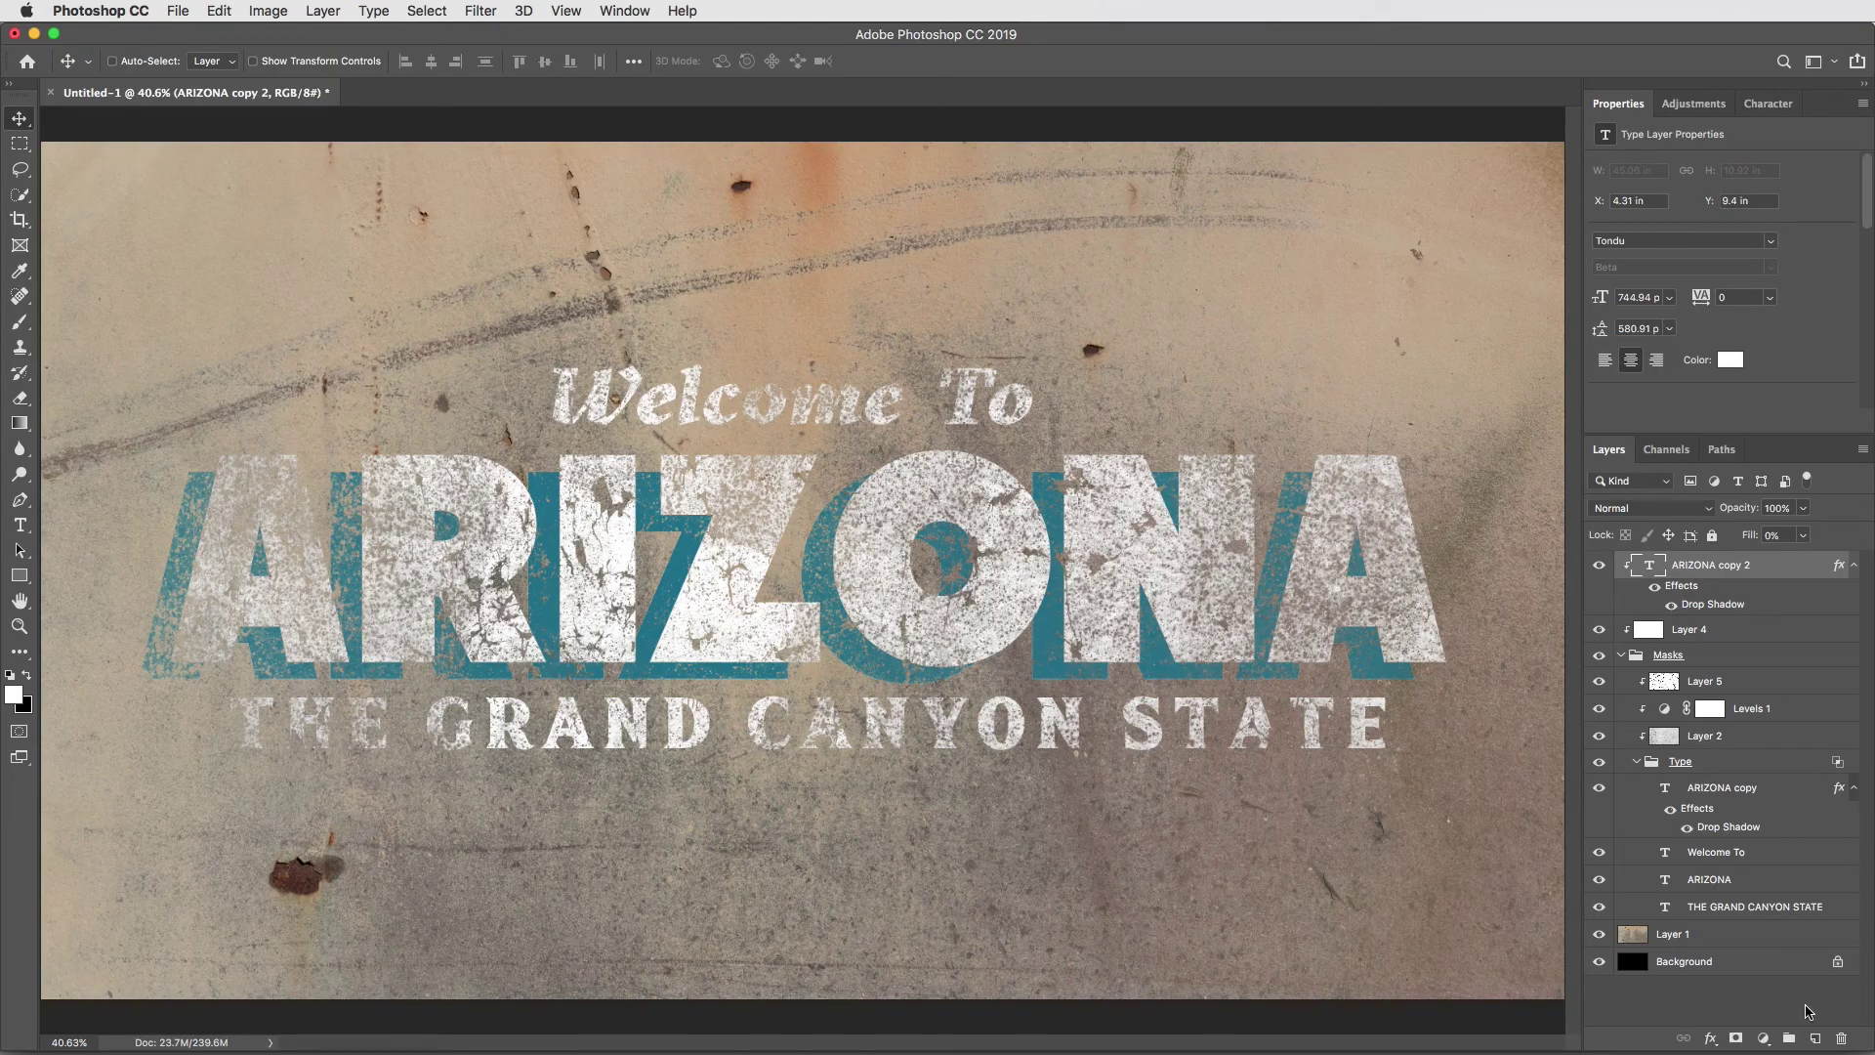
# Step: Paint "Welcome To" and "THE GRAND CANYON STATE" pale yellow (hue 51°) on a new clipped layer at the top
pyautogui.click(1814, 1038)
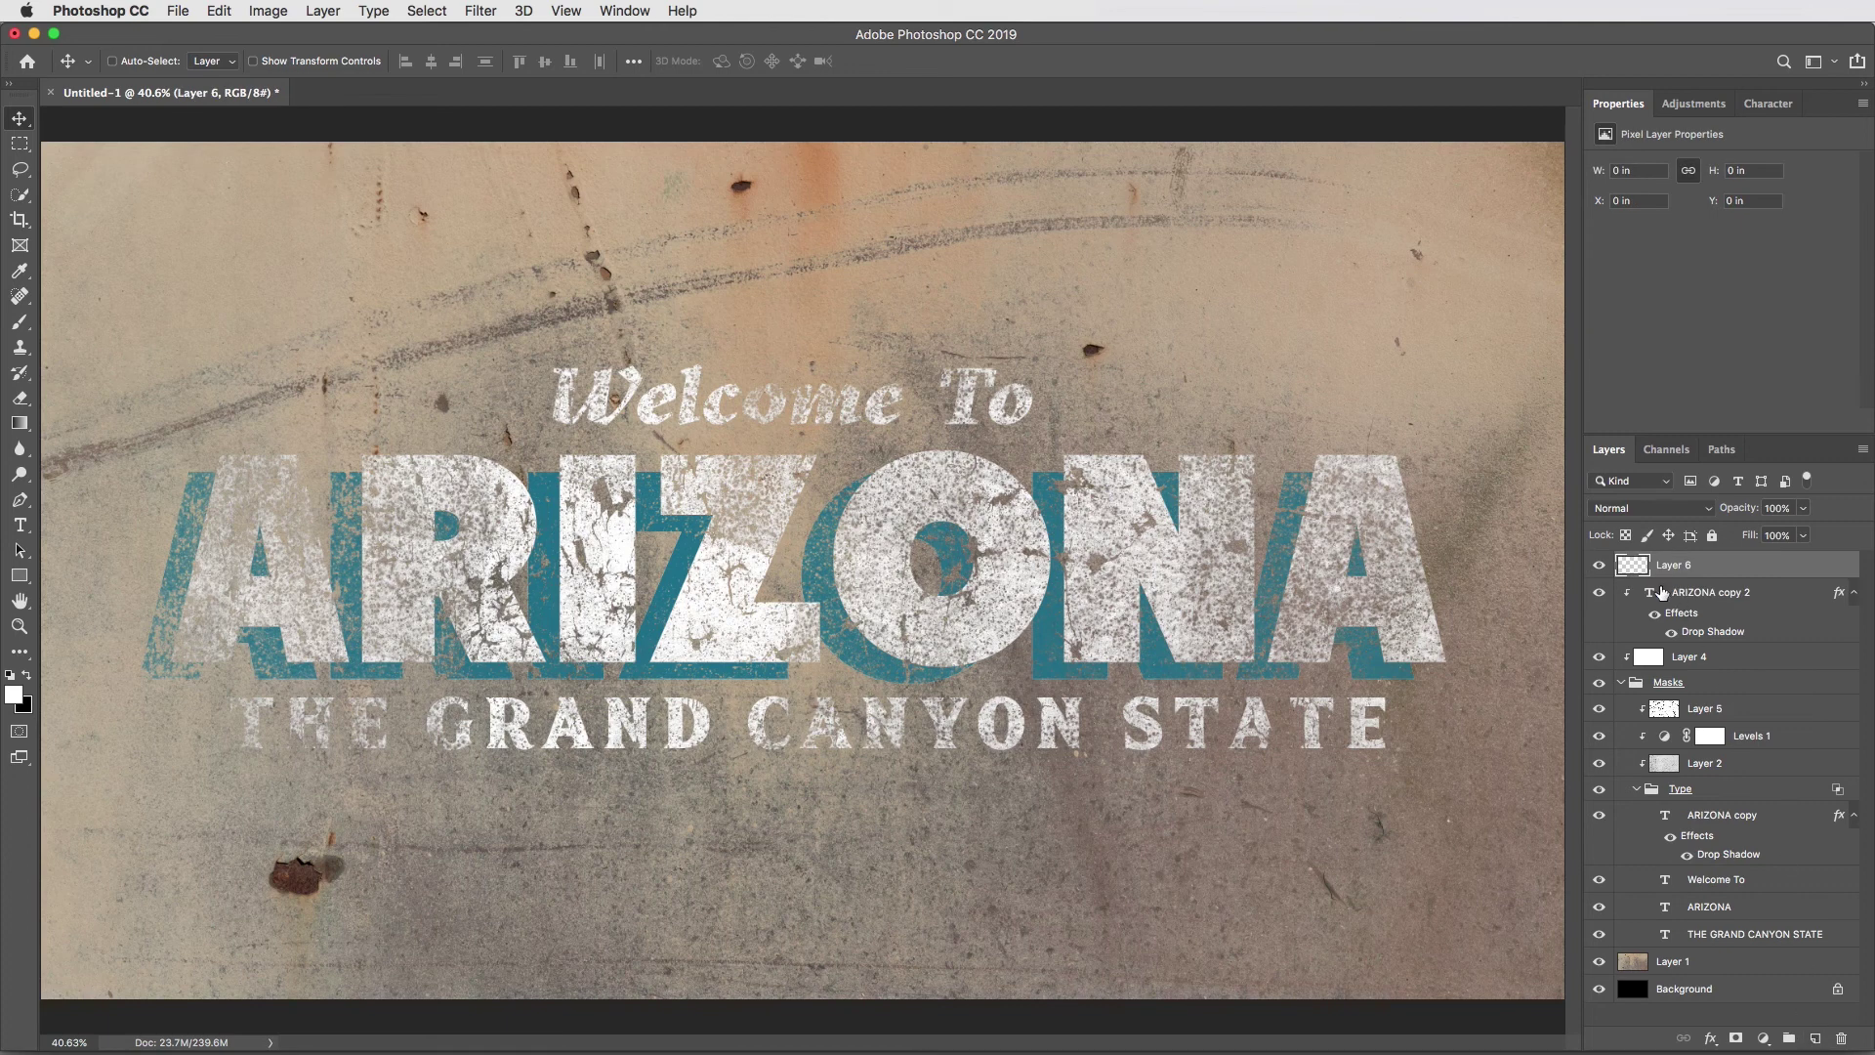
pyautogui.keyDown('alt'); pyautogui.click(1661, 579); pyautogui.keyUp('alt')
pyautogui.press('b')
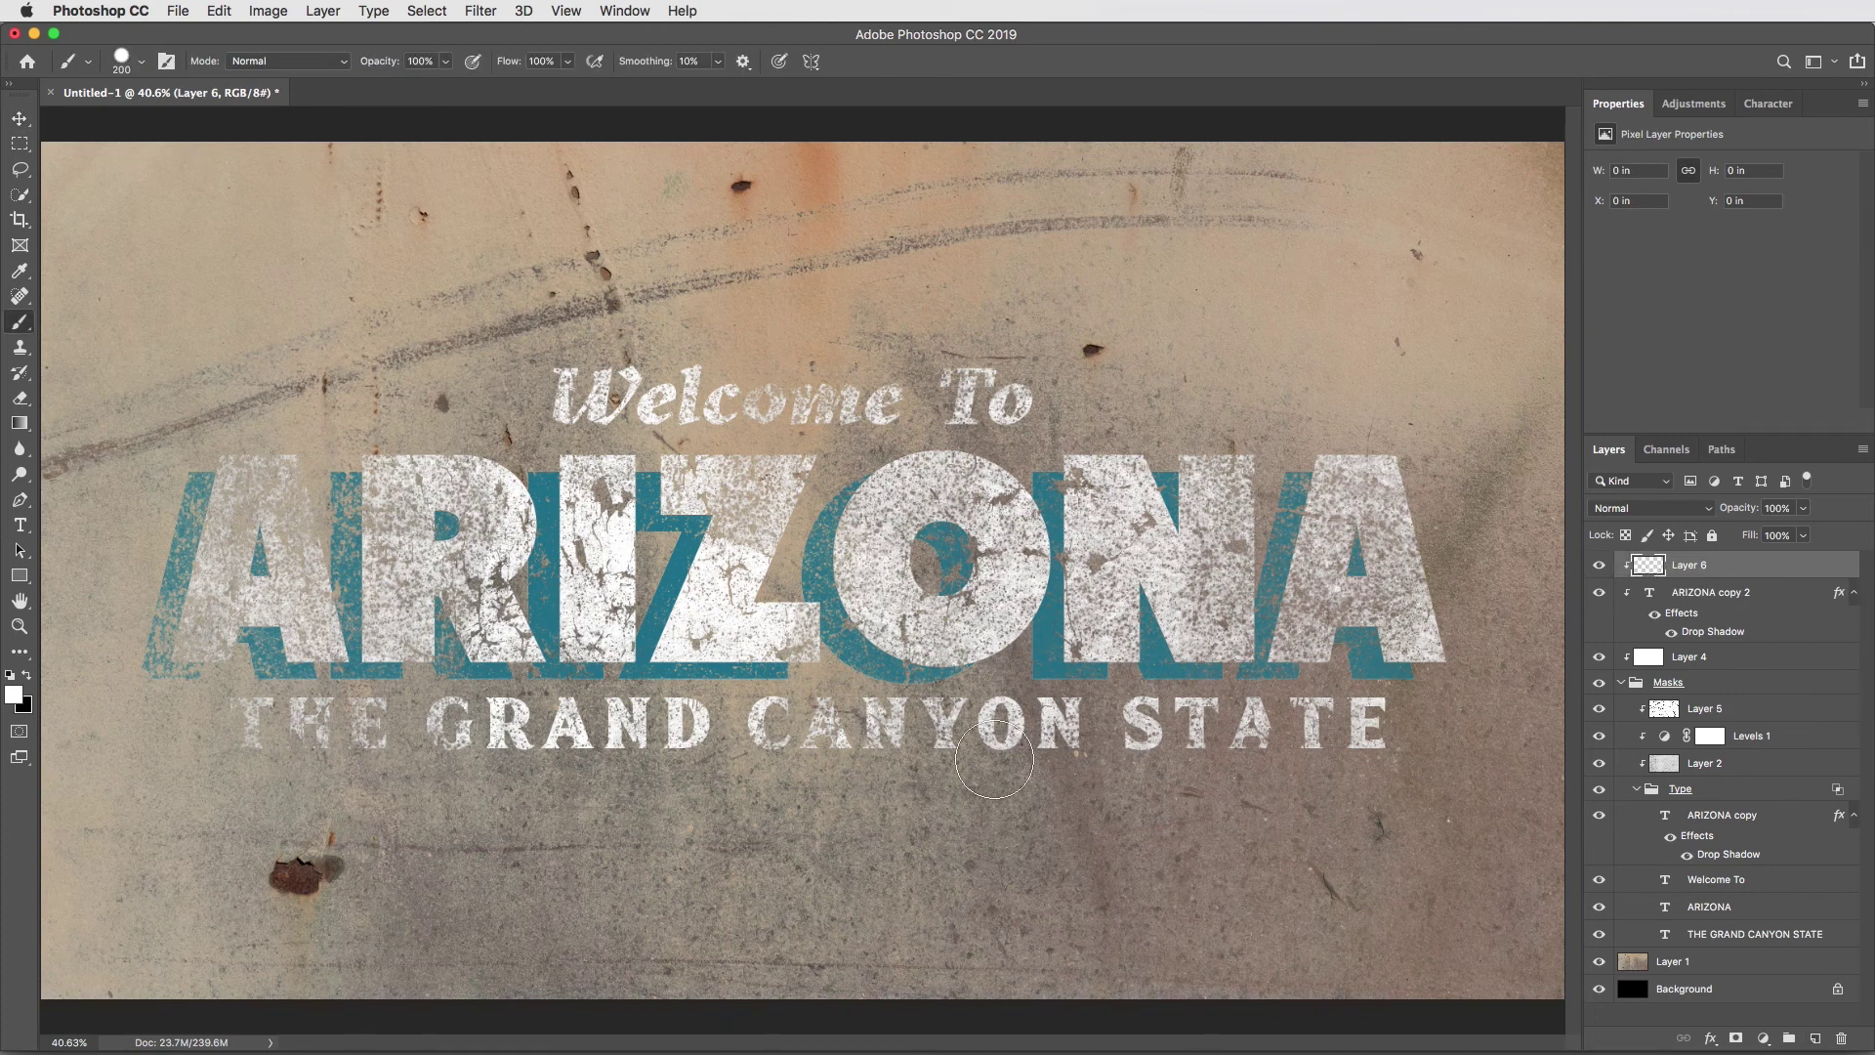
pyautogui.click(11, 693)
pyautogui.click(975, 584)
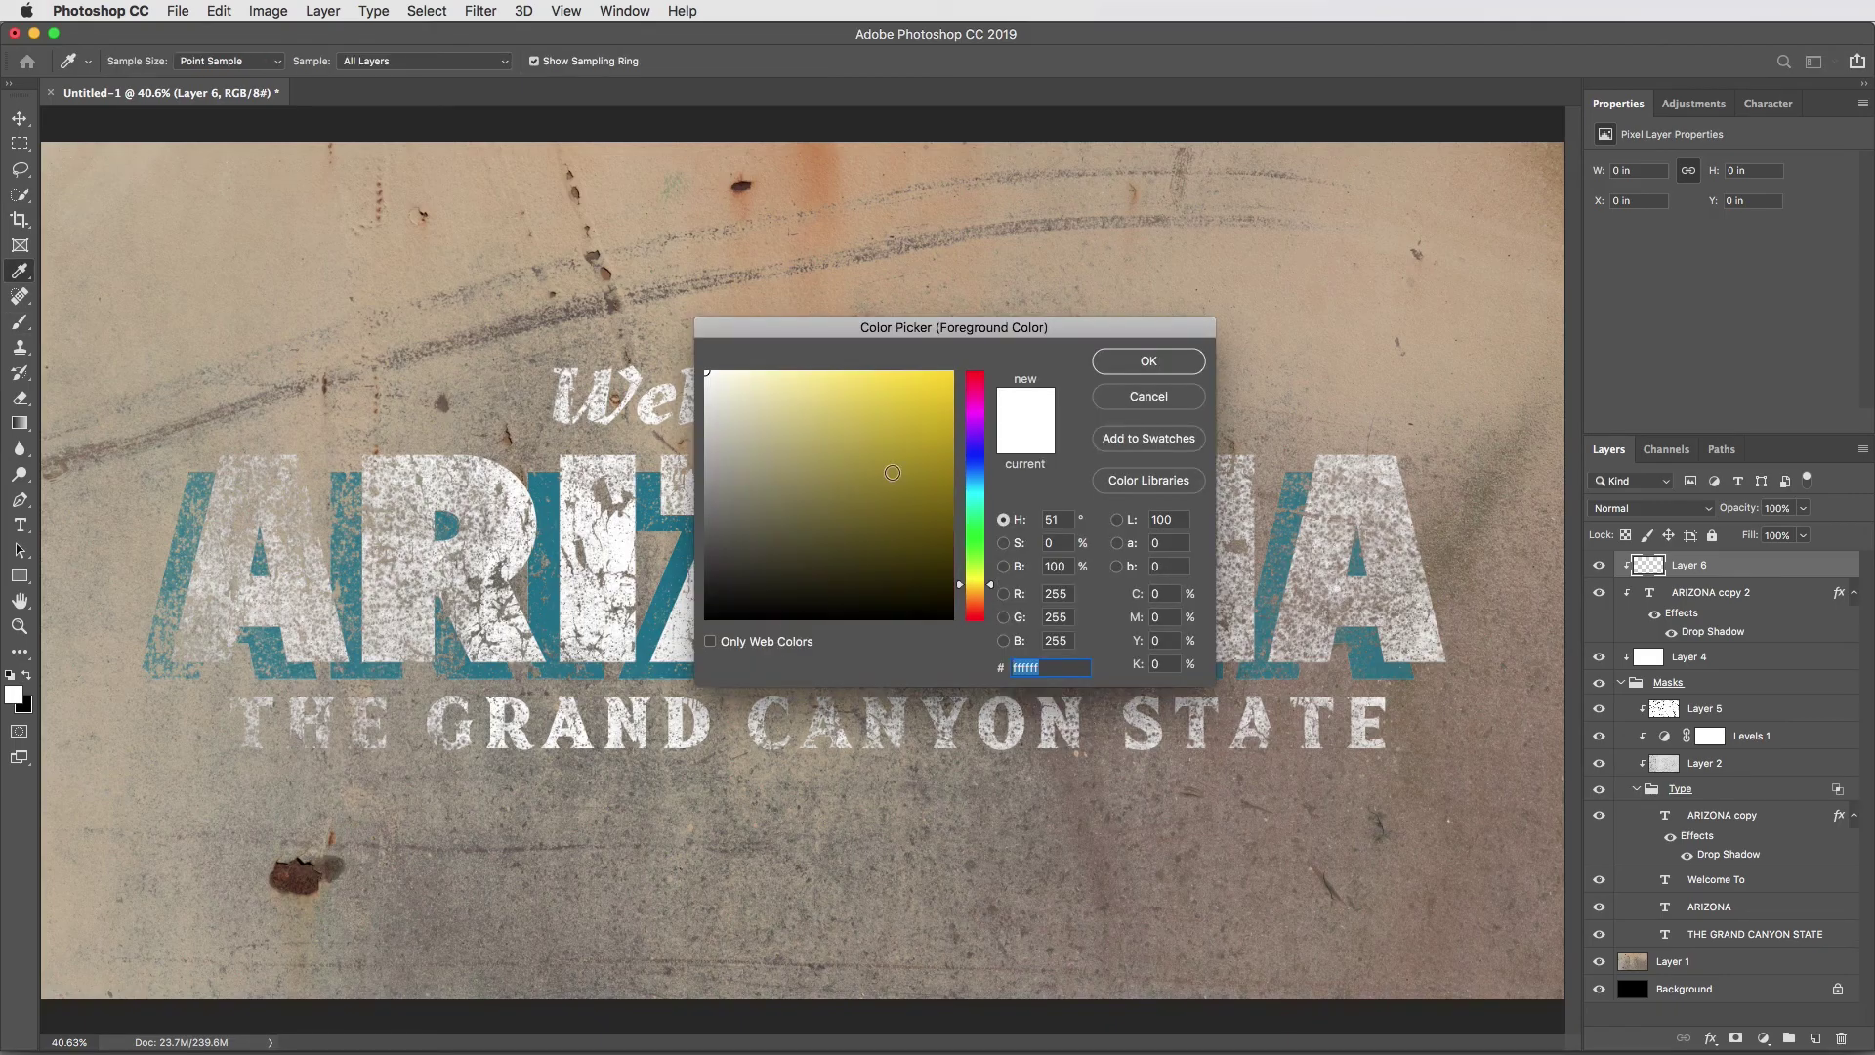
pyautogui.click(806, 383)
pyautogui.click(1148, 360)
pyautogui.moveTo(561, 391); pyautogui.dragTo(1014, 402)
pyautogui.moveTo(246, 721); pyautogui.dragTo(1382, 731)
pyautogui.press('v')
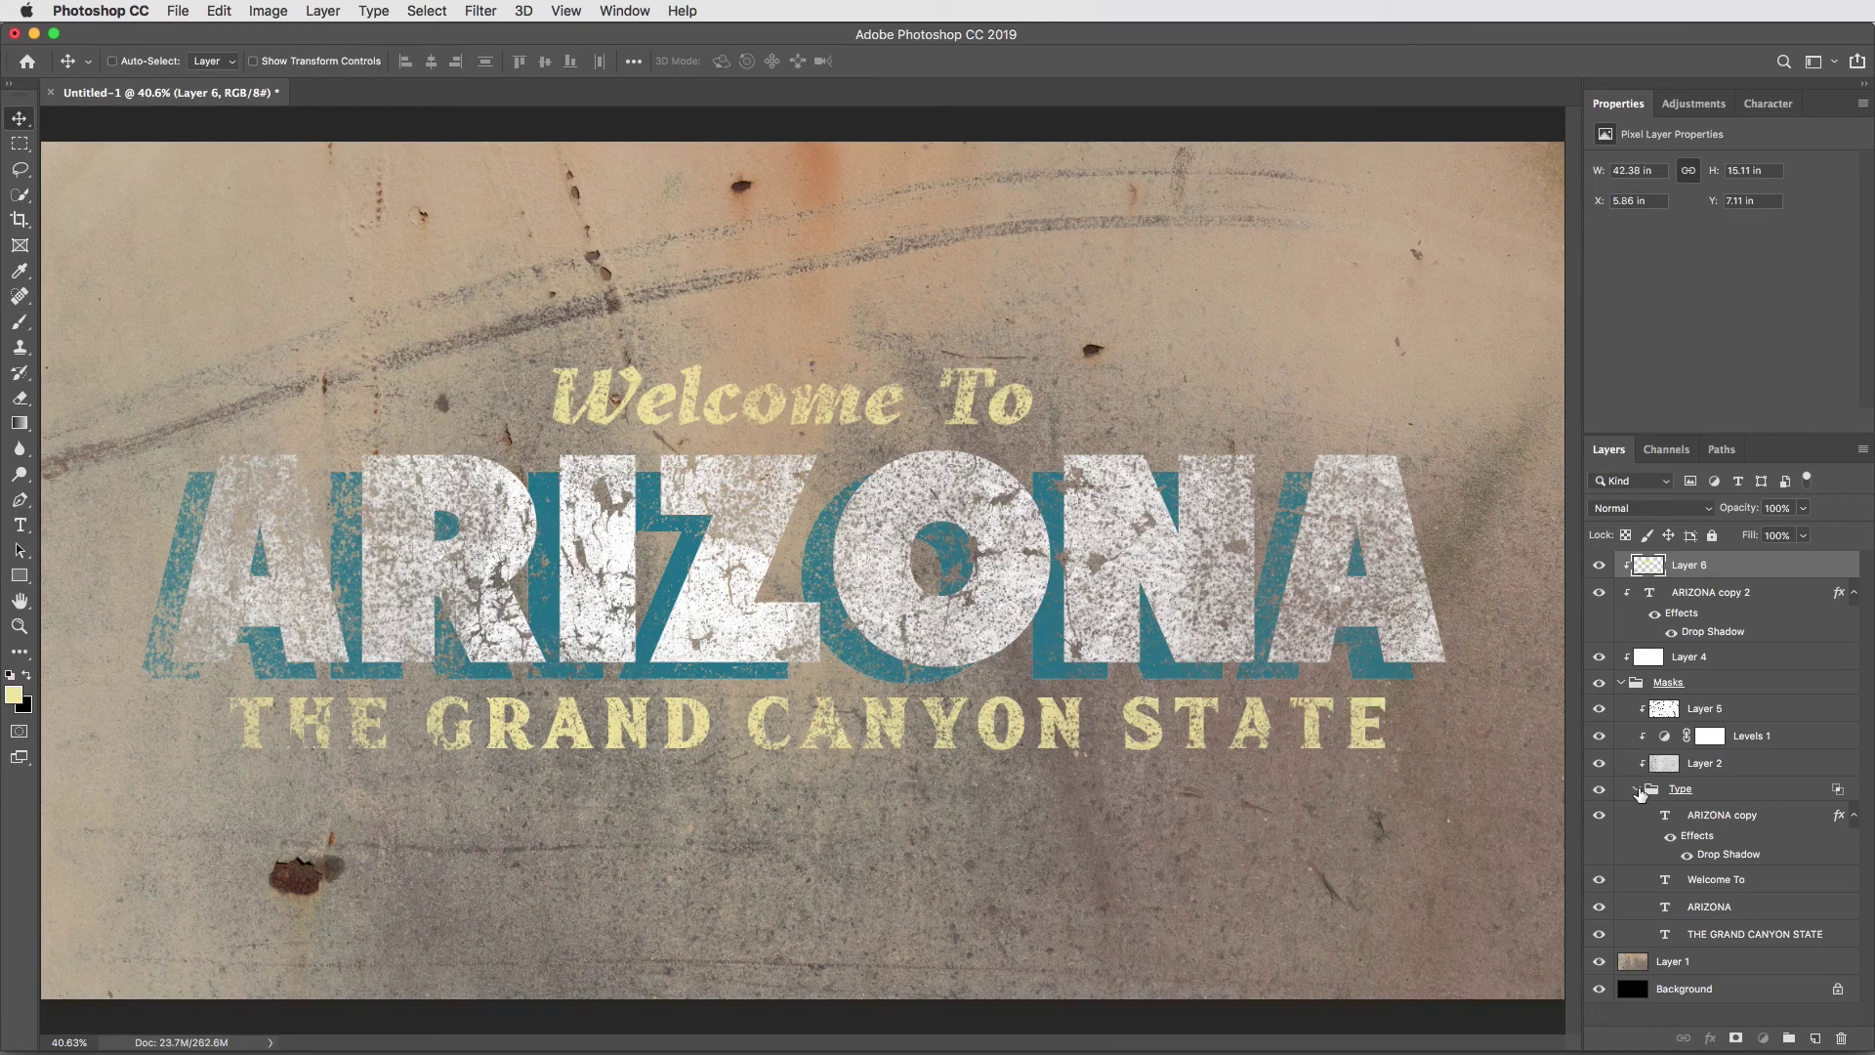
# Step: Collapse the Masks group and use its Blend If Underlying Layer shadow range to let the metal's dark details show through
pyautogui.click(1638, 789)
pyautogui.click(1622, 683)
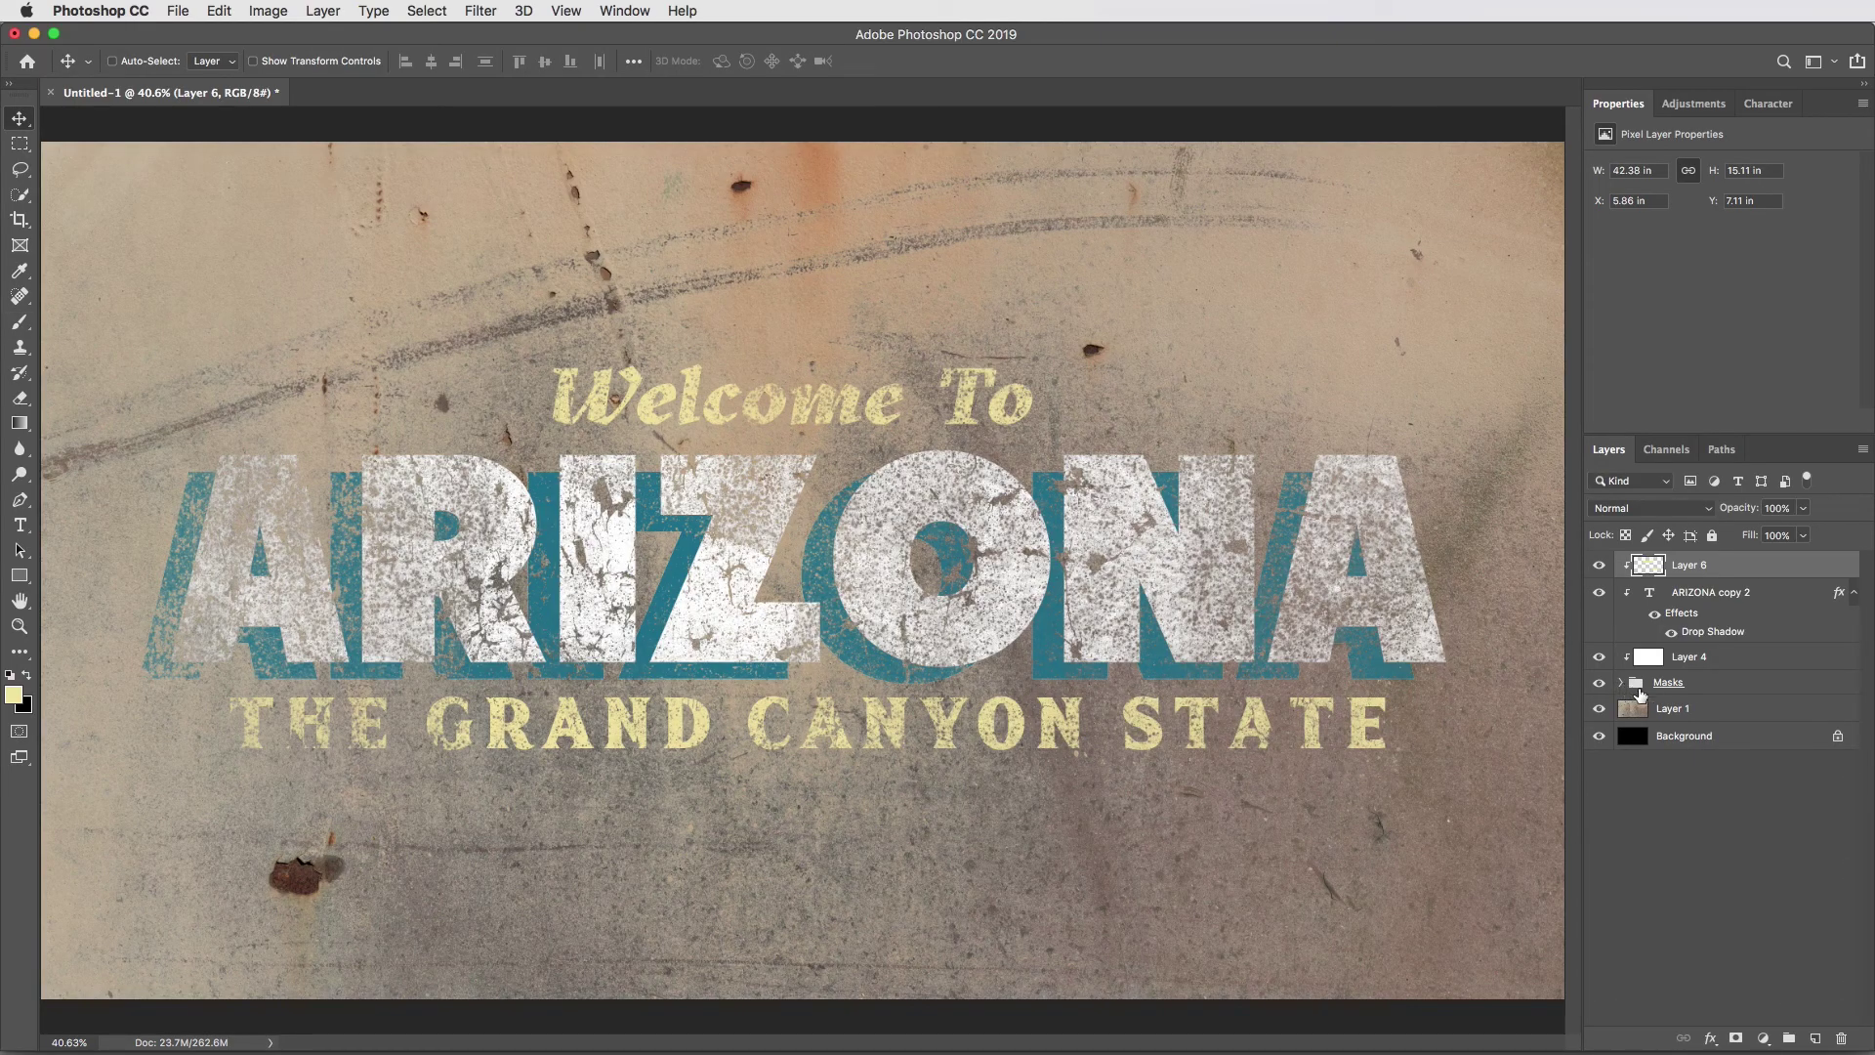
pyautogui.click(1728, 687)
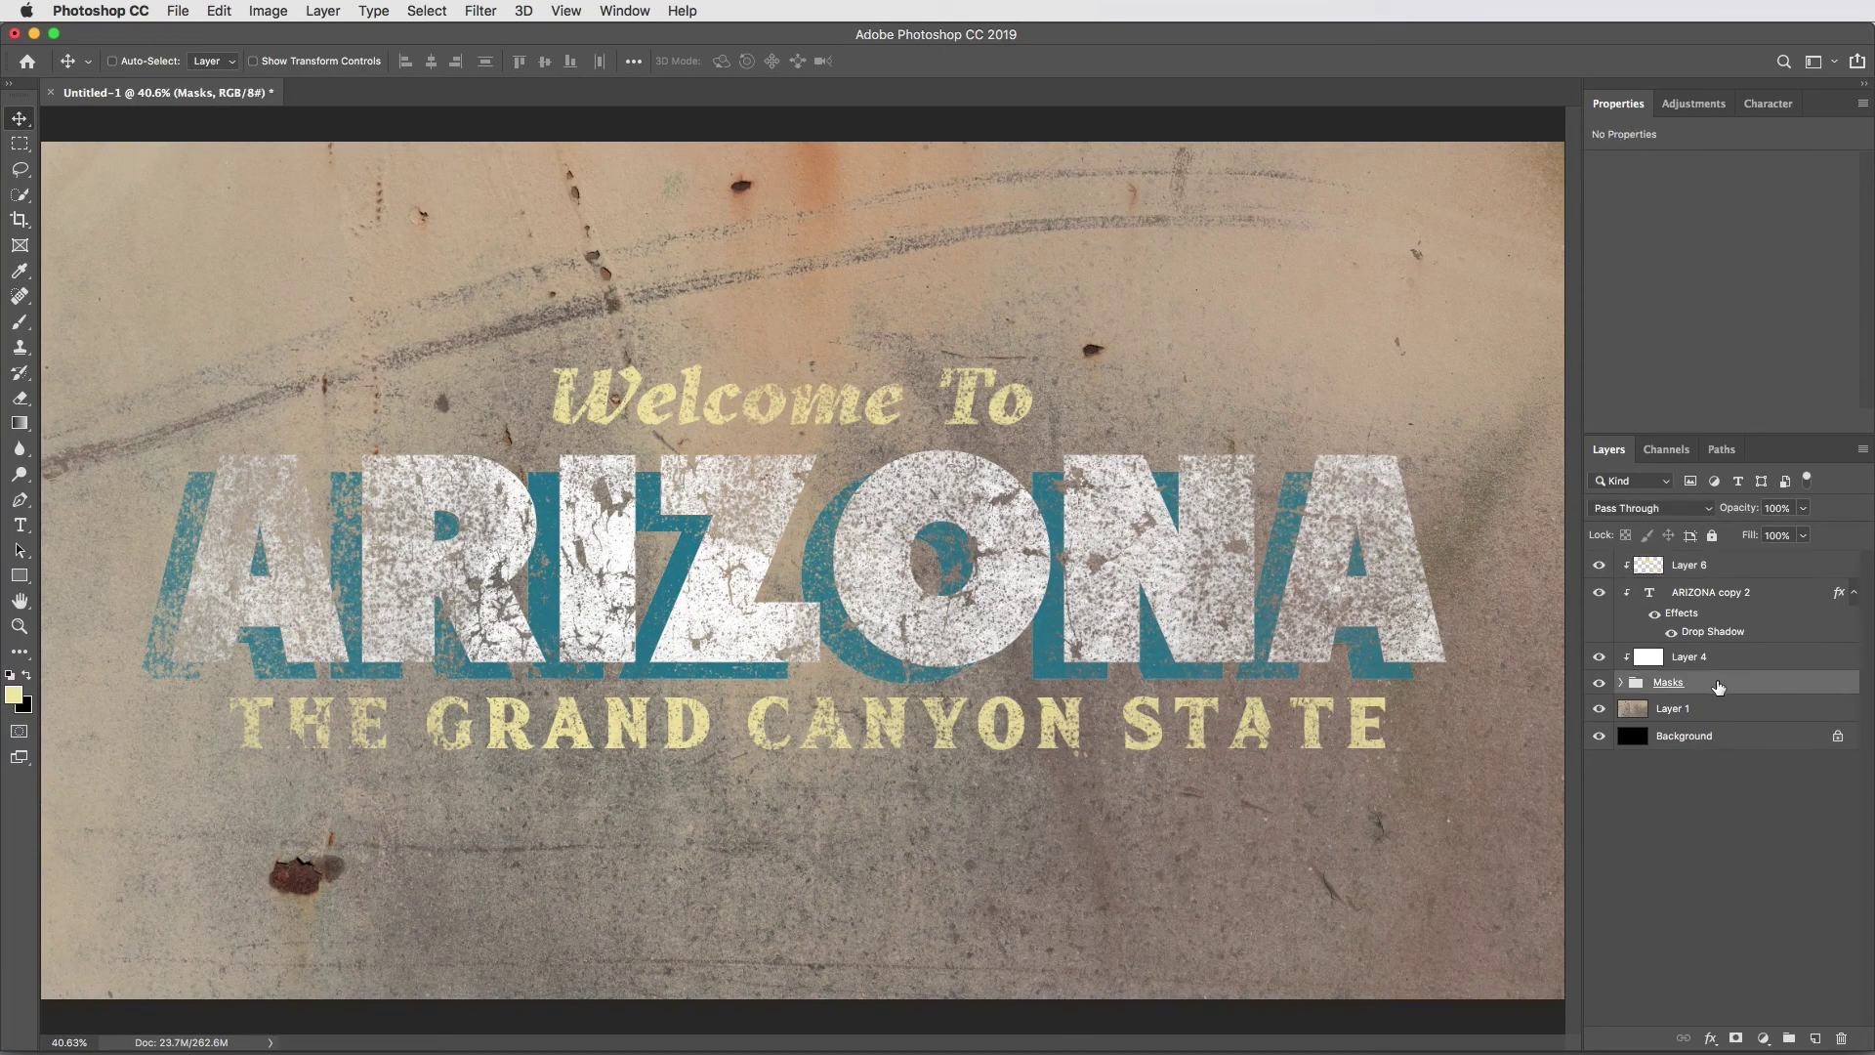
pyautogui.rightClick(1717, 690)
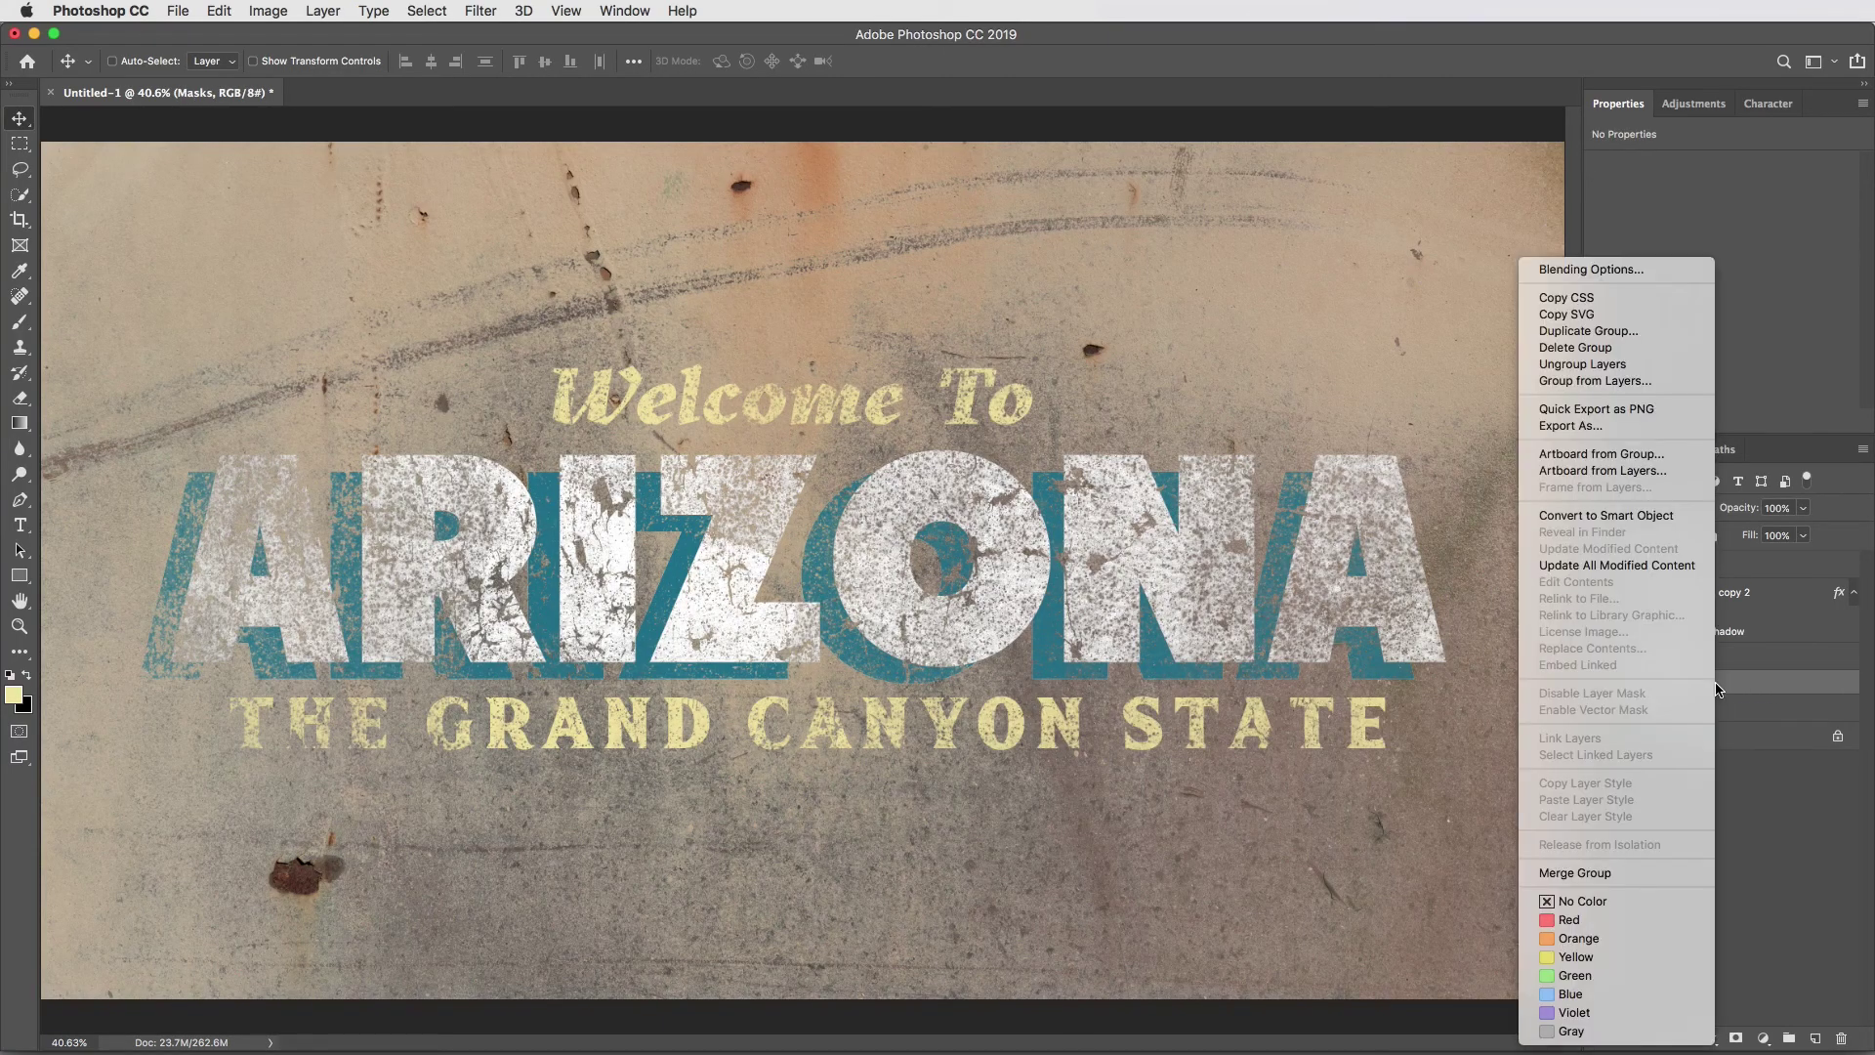
pyautogui.click(1659, 279)
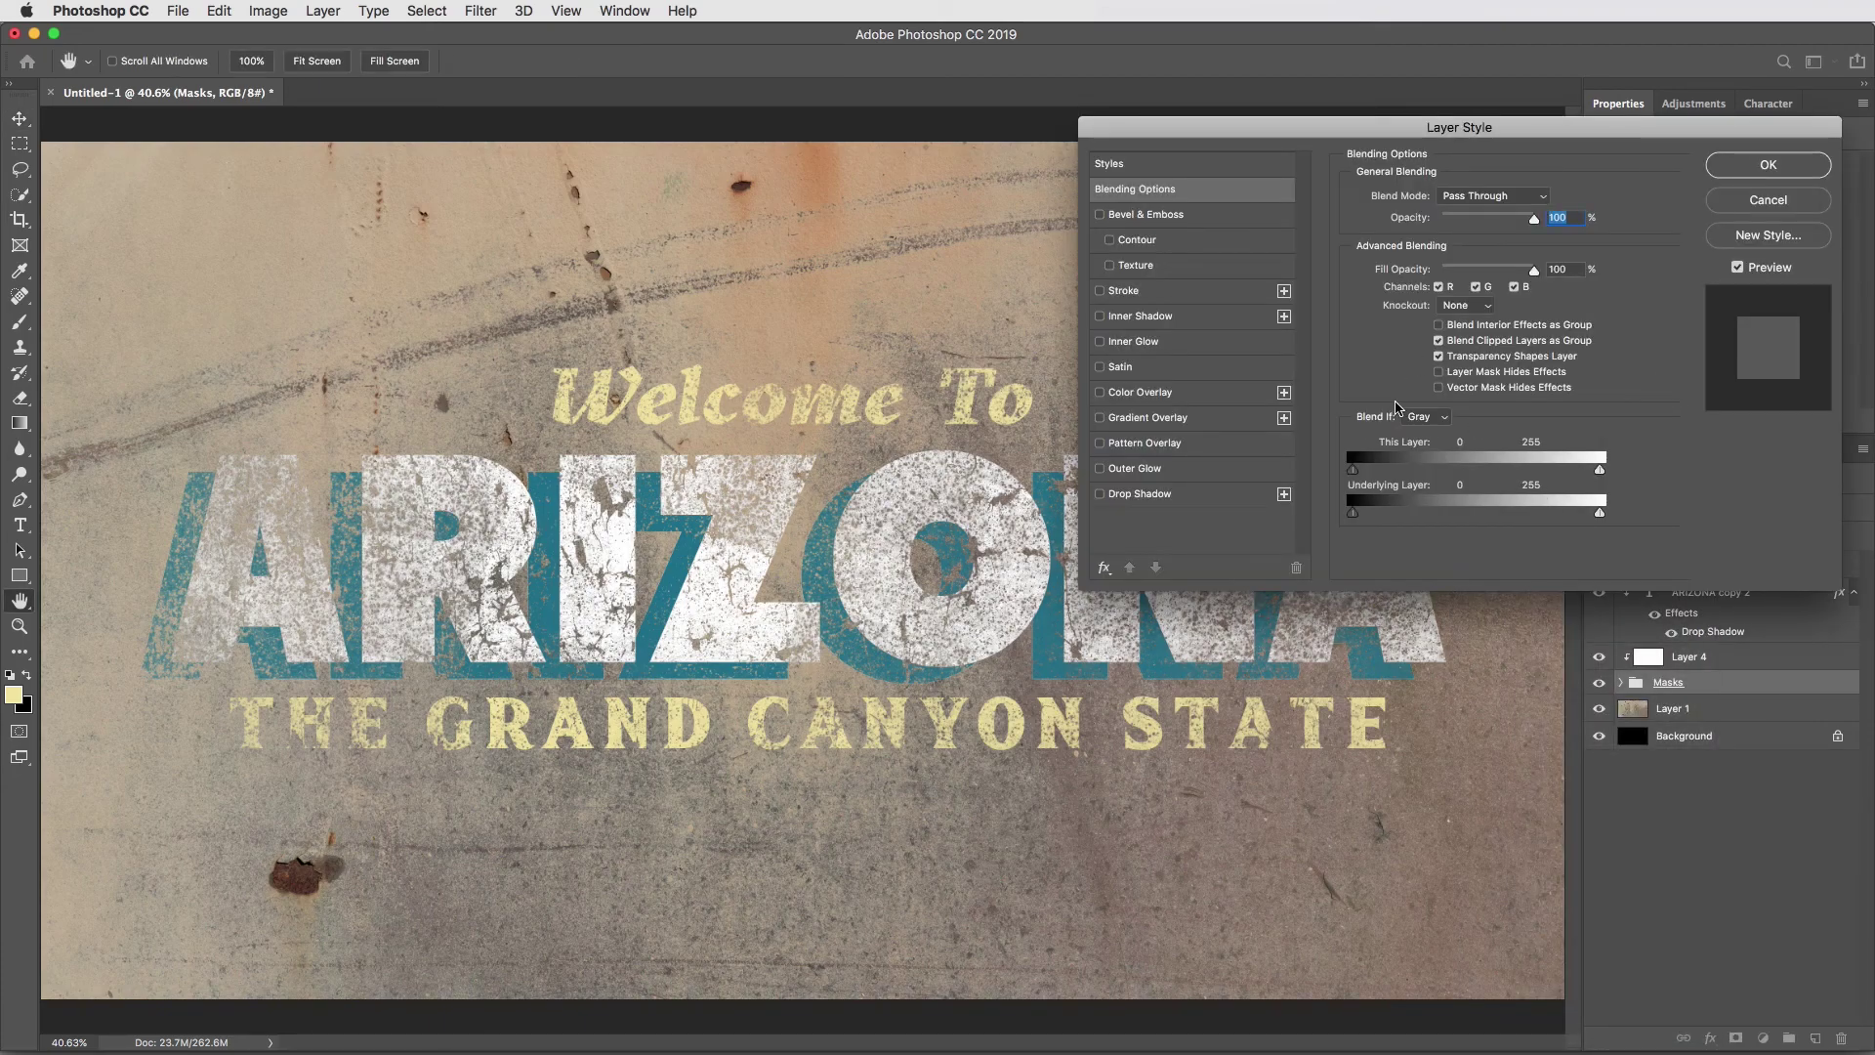
pyautogui.press('super+1')
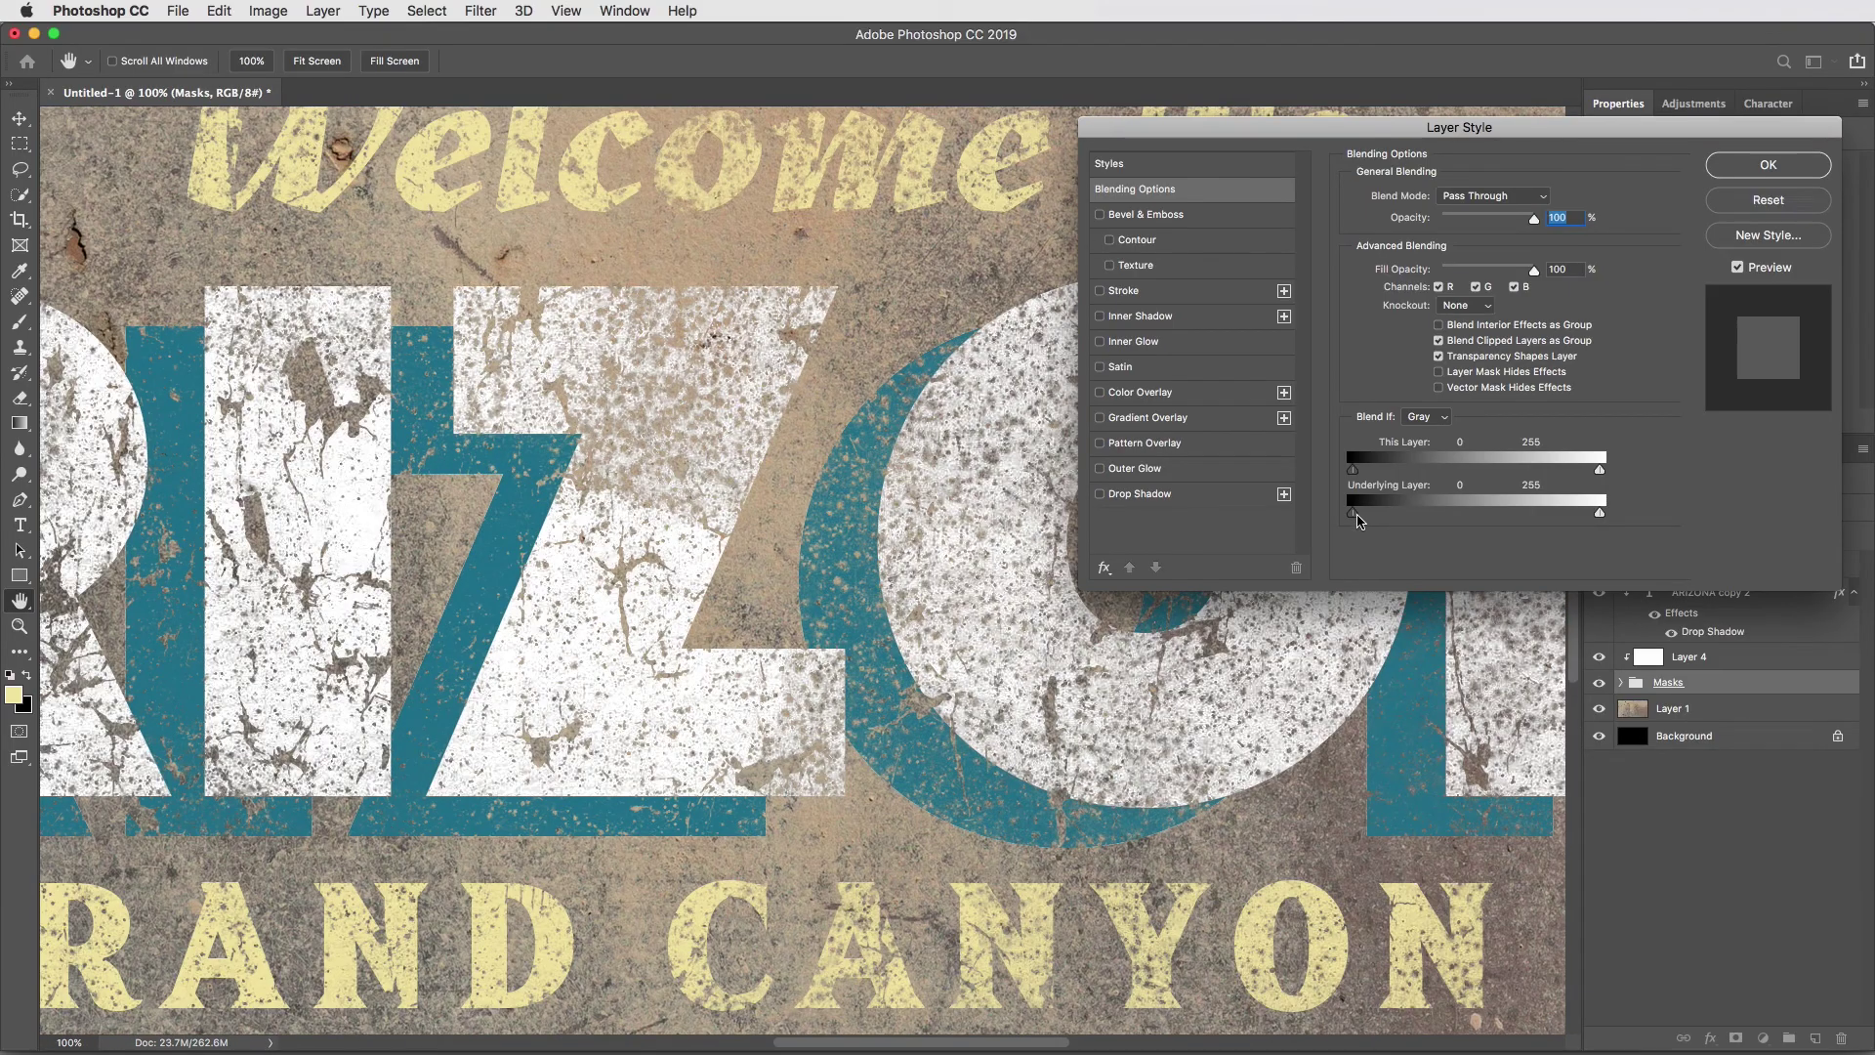
pyautogui.moveTo(1353, 514); pyautogui.dragTo(1546, 521)
pyautogui.click(1753, 174)
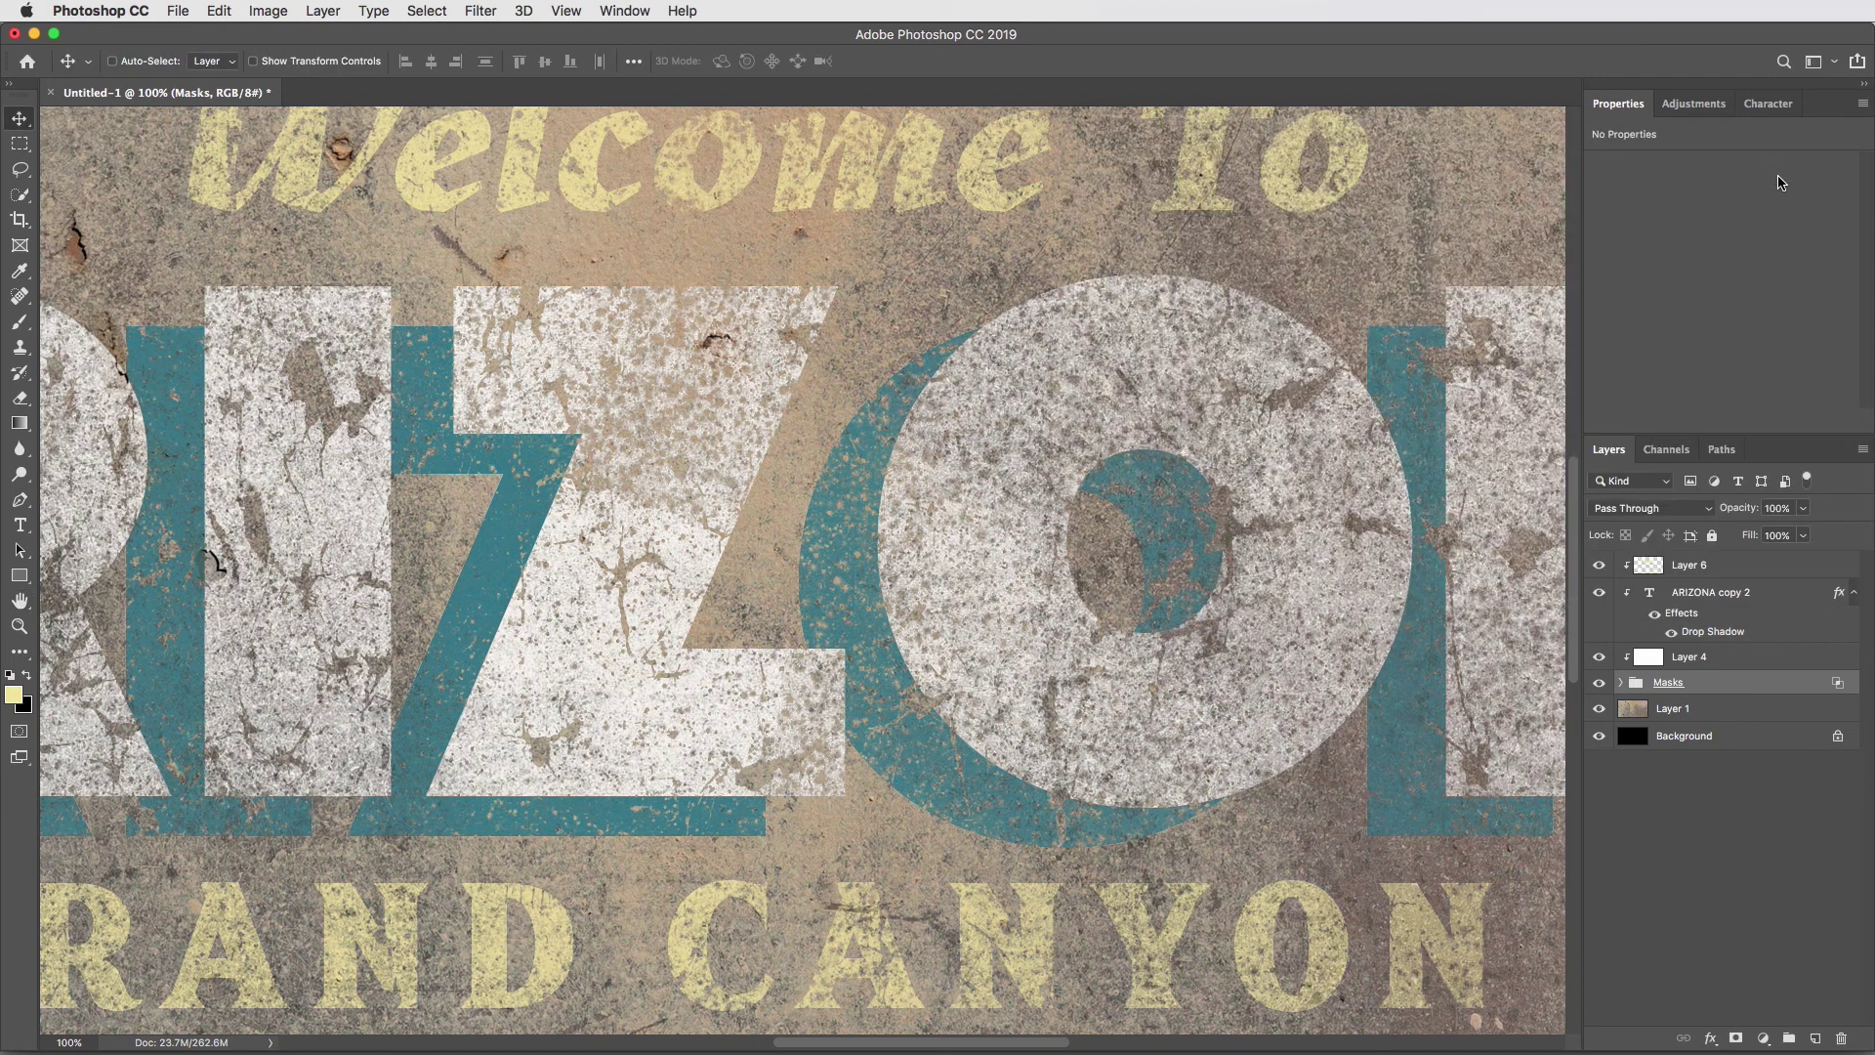
pyautogui.press('v')
pyautogui.press('super+0')
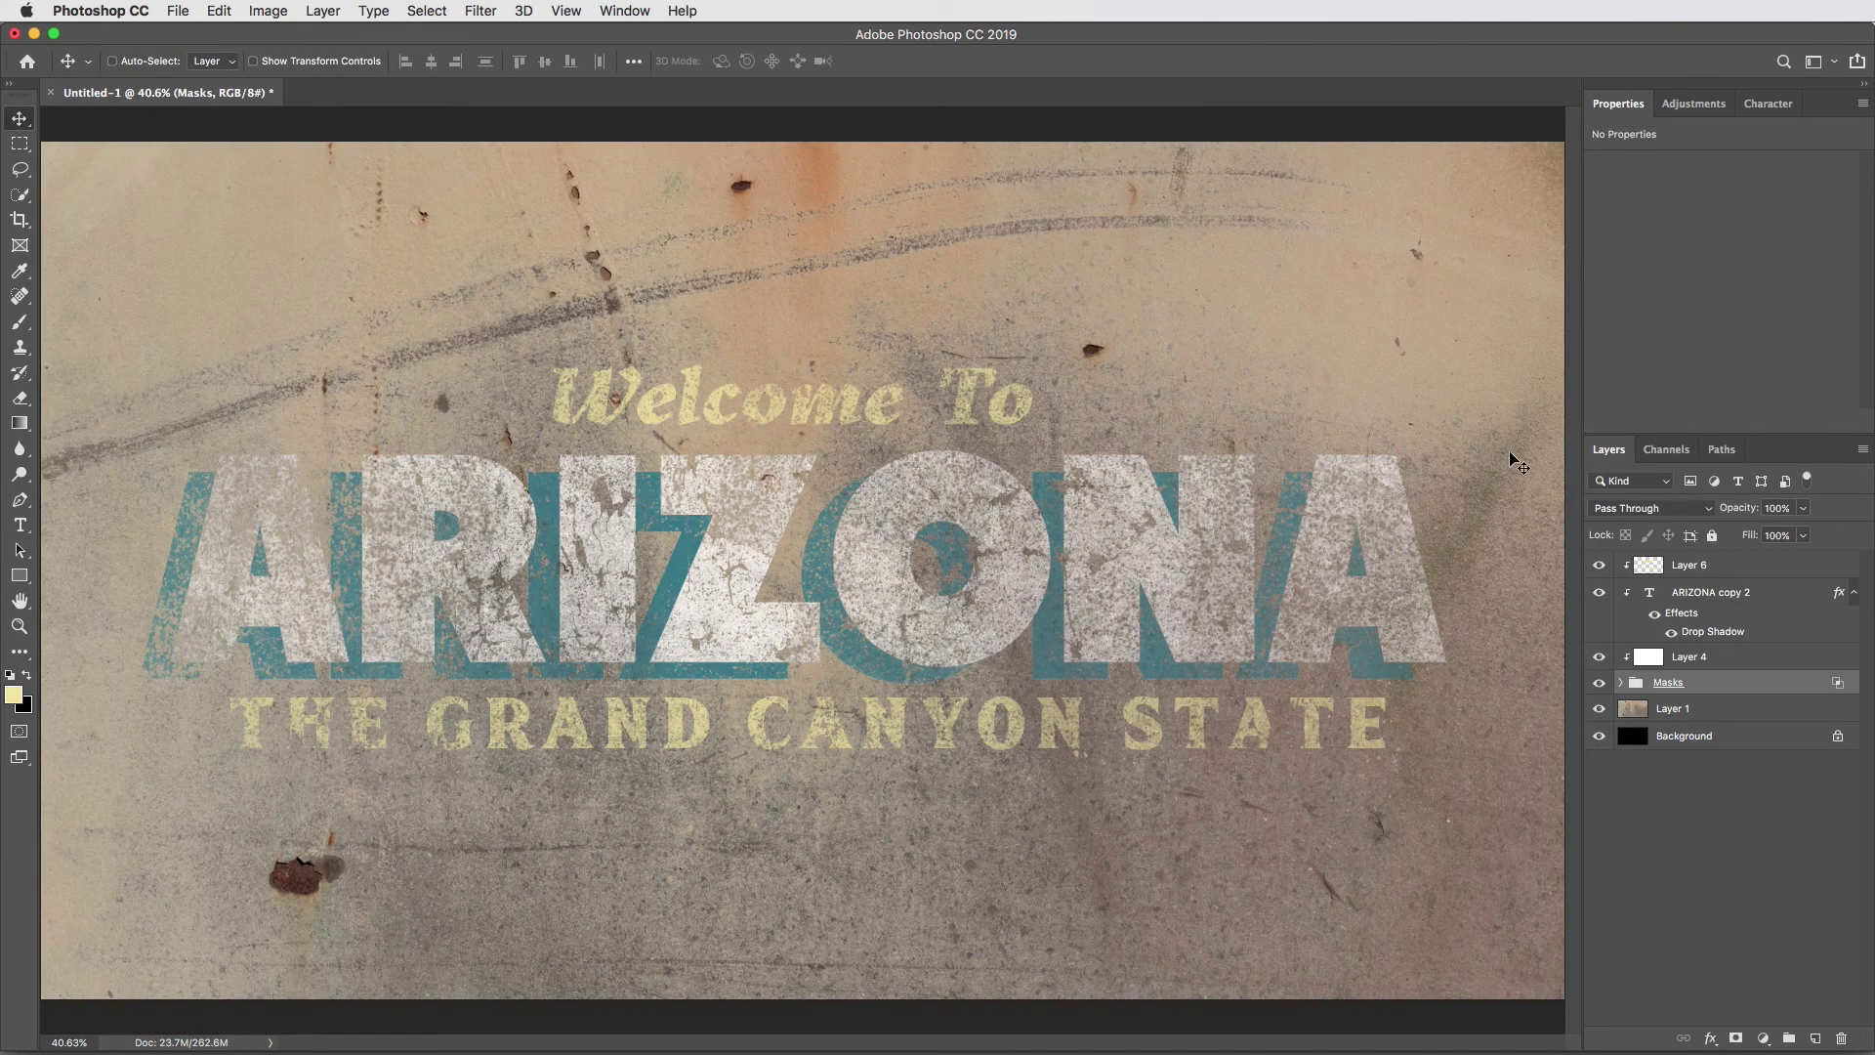
# Step: Add a Levels adjustment layer above all layers, raising the black input and lowering the white input to increase contrast
pyautogui.click(1744, 571)
pyautogui.click(1764, 1039)
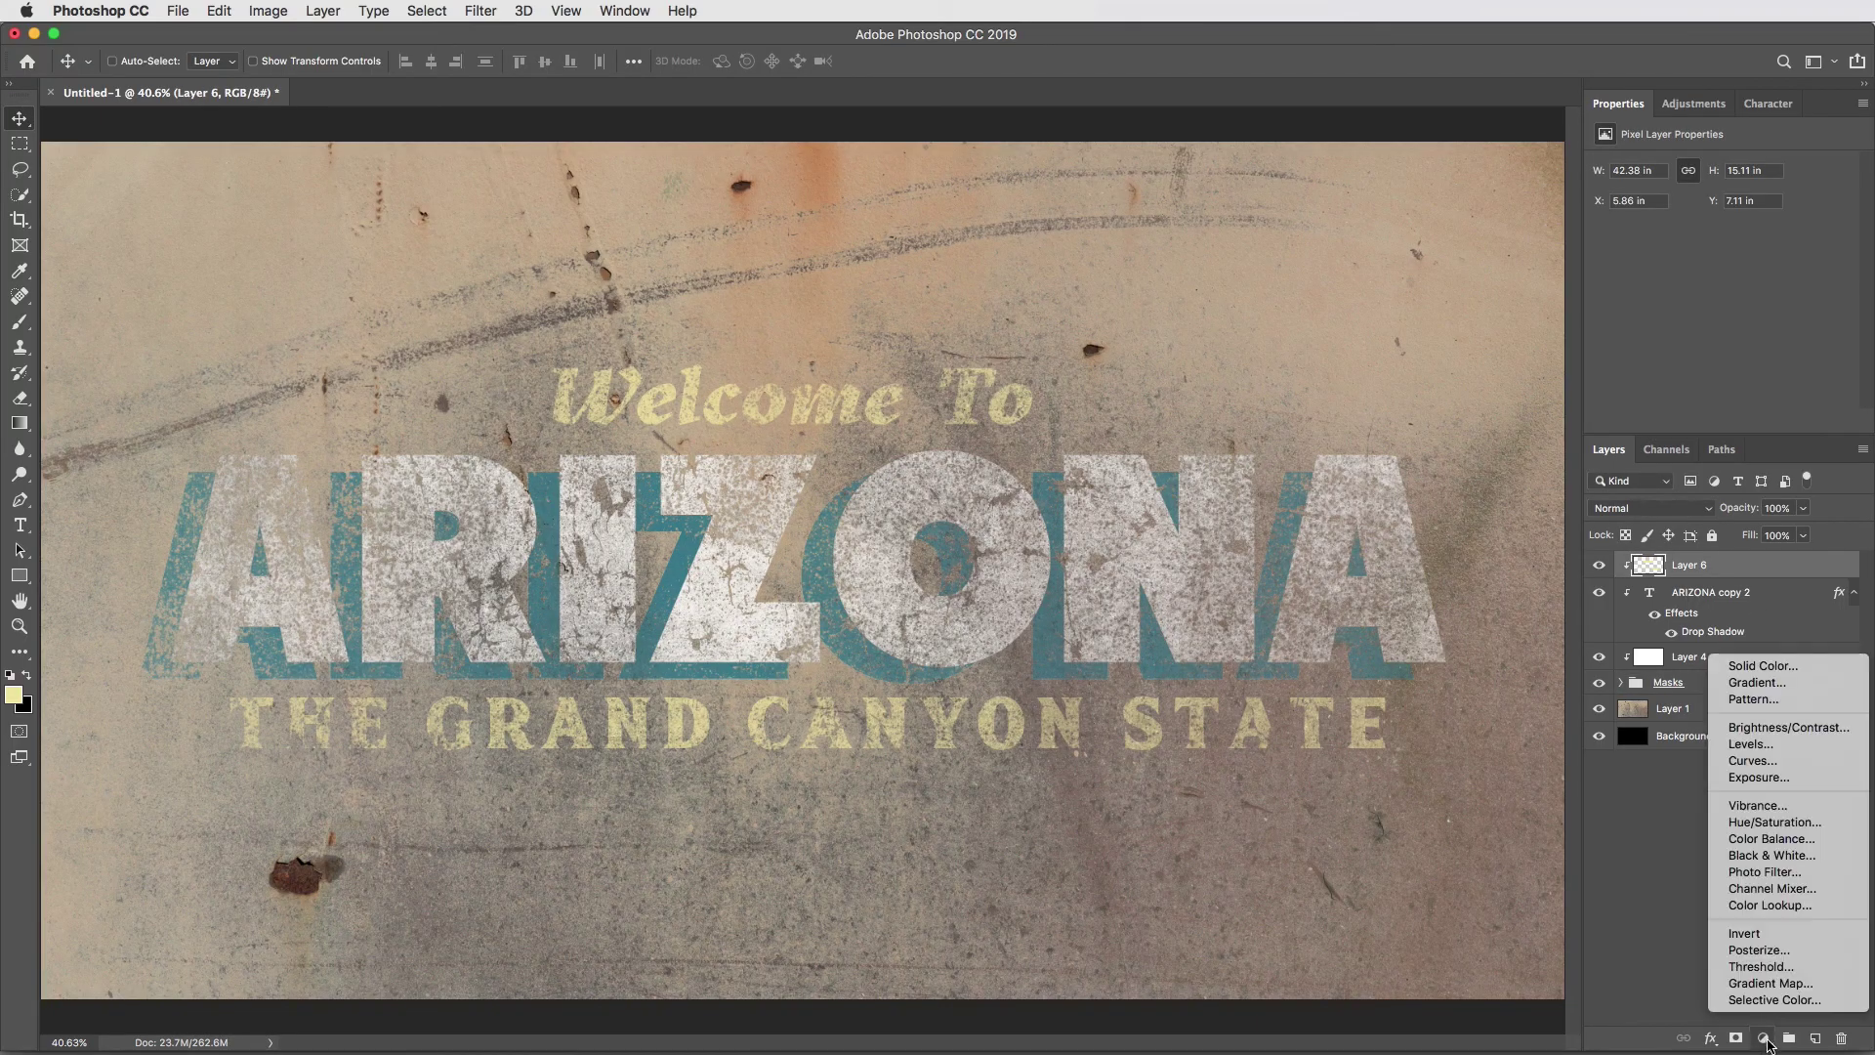
pyautogui.click(1783, 757)
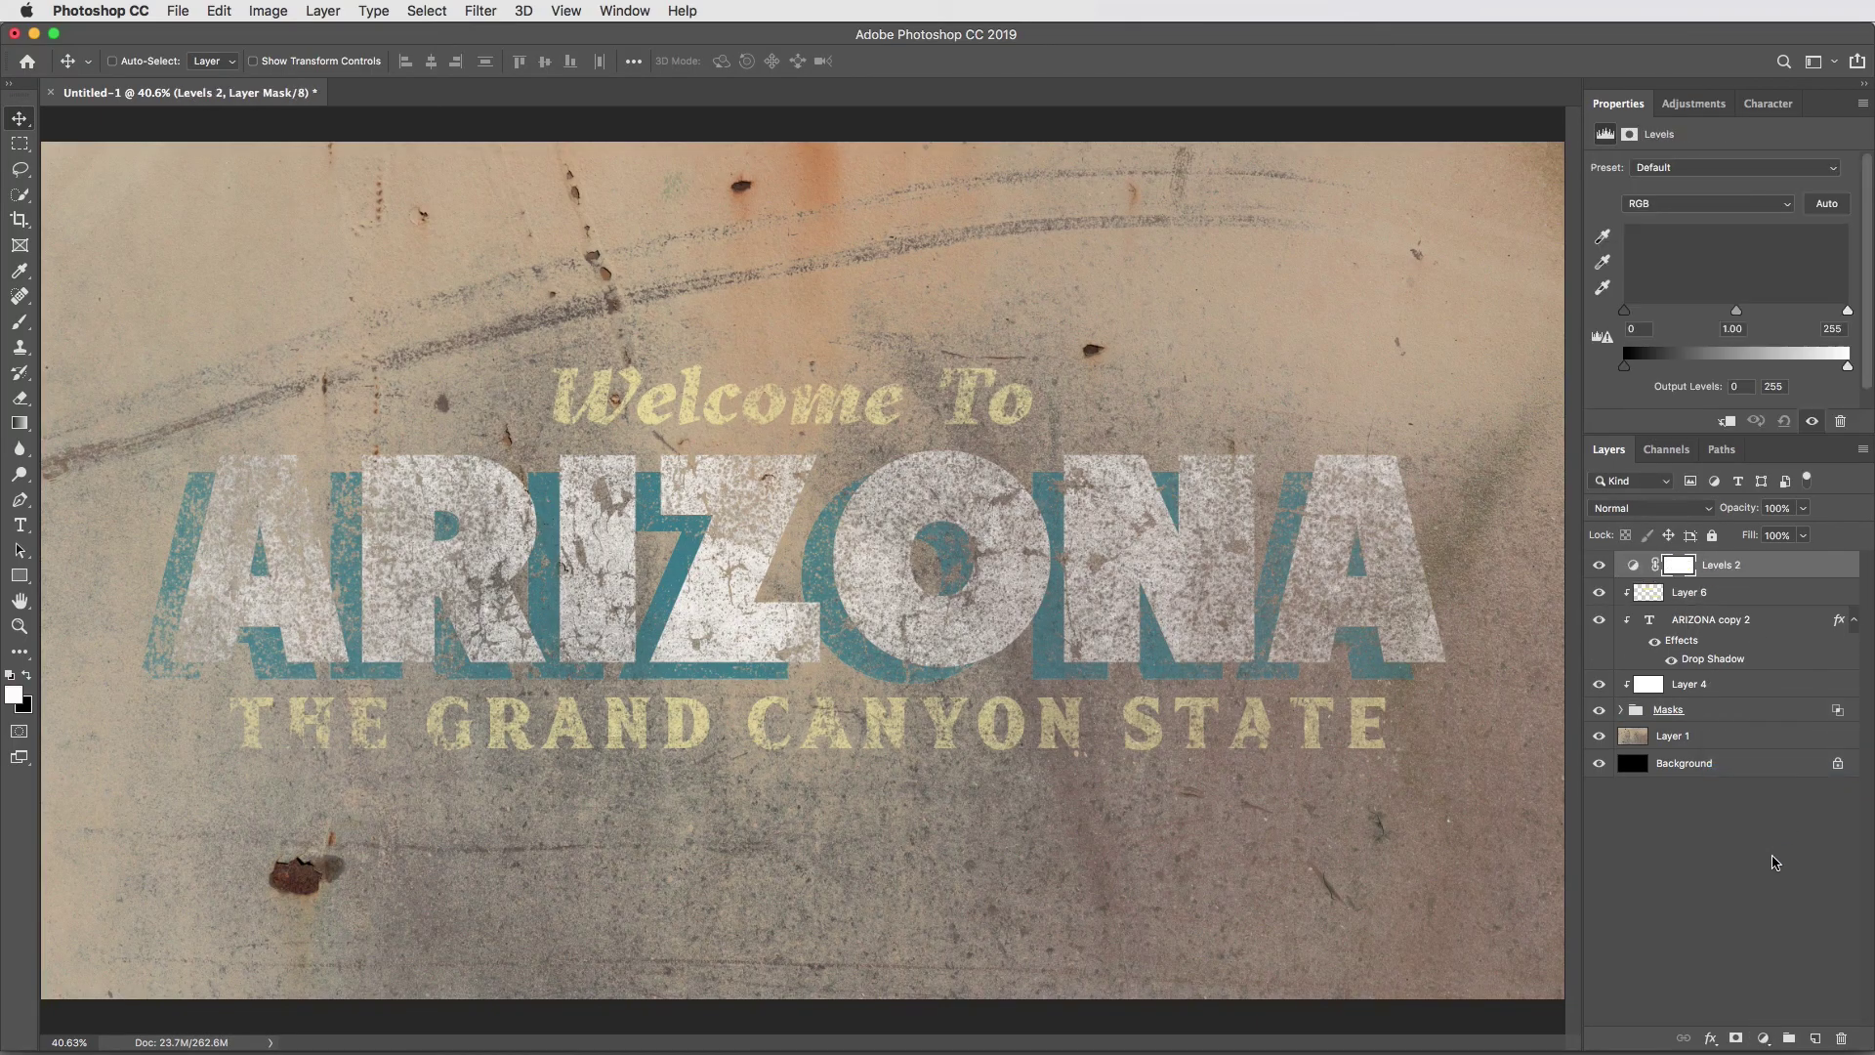
pyautogui.moveTo(1624, 310); pyautogui.dragTo(1666, 316)
pyautogui.moveTo(1847, 310); pyautogui.dragTo(1748, 312)
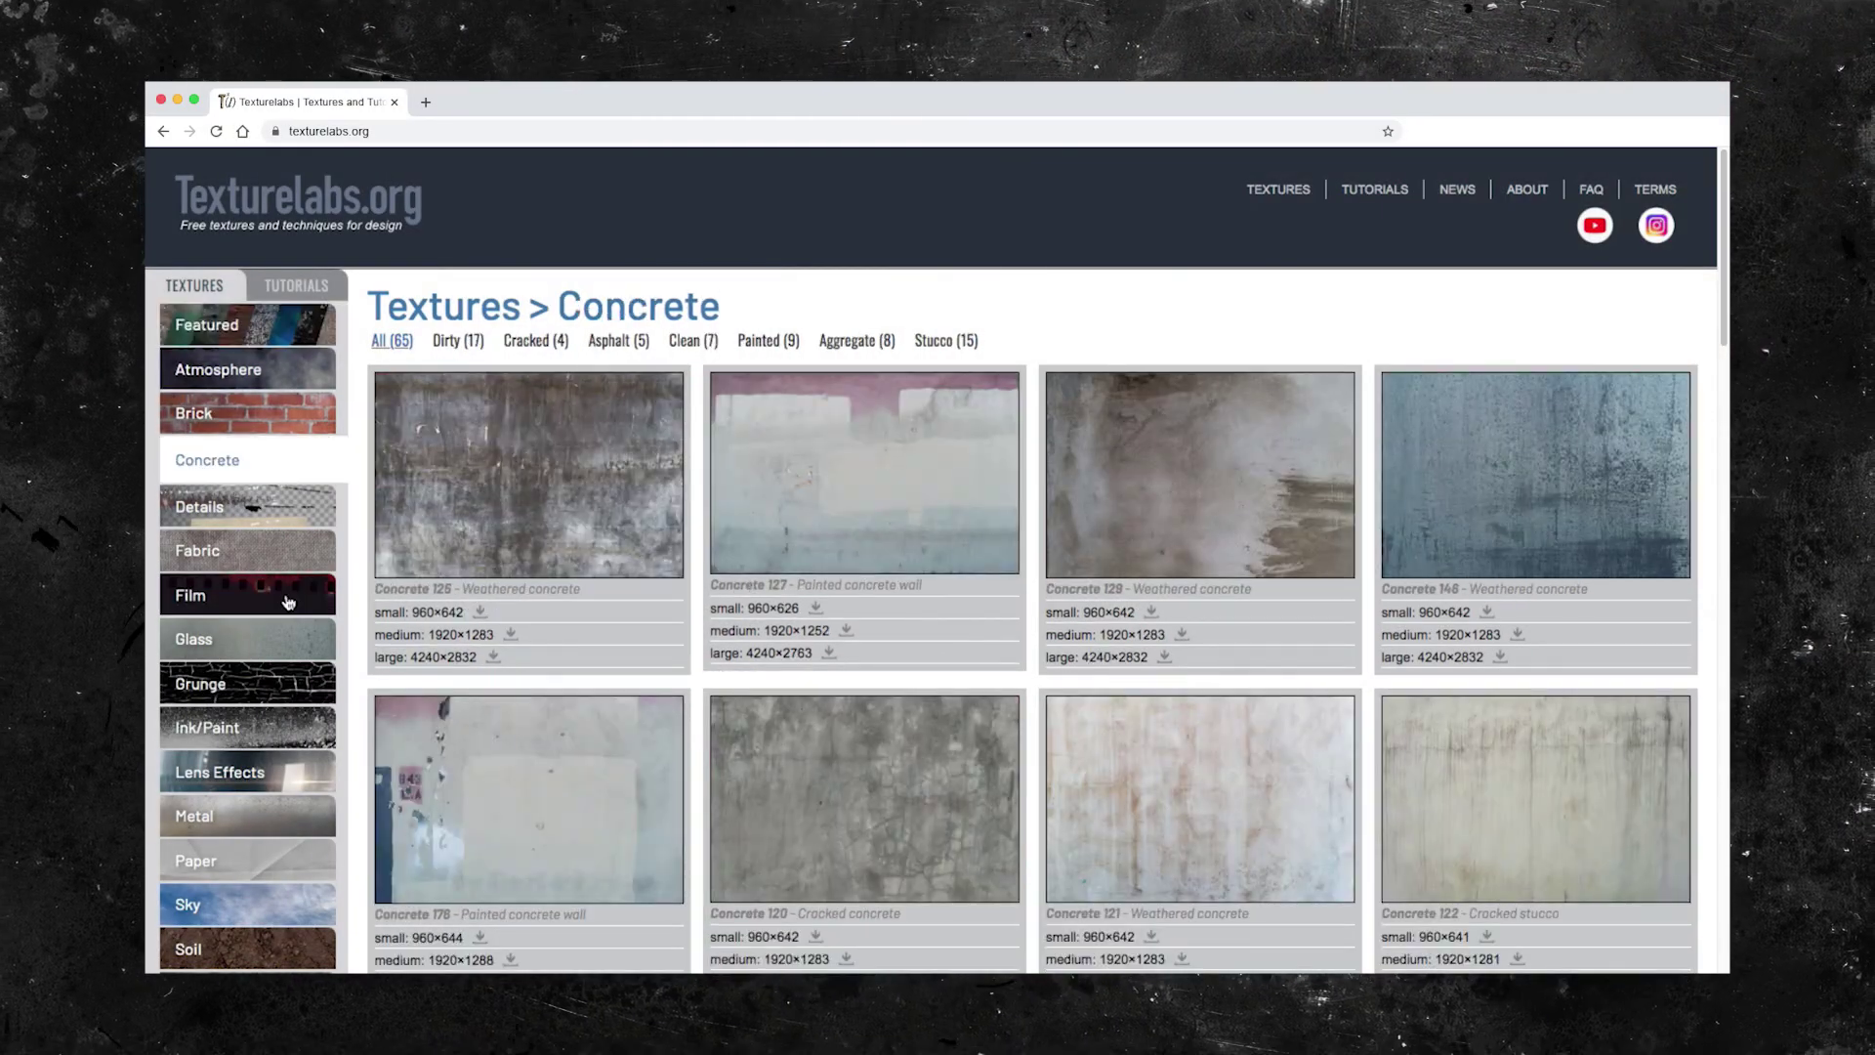
# Step: Switch to Texturelabs.org in the browser and open the Grunge texture category
pyautogui.click(288, 603)
pyautogui.click(283, 684)
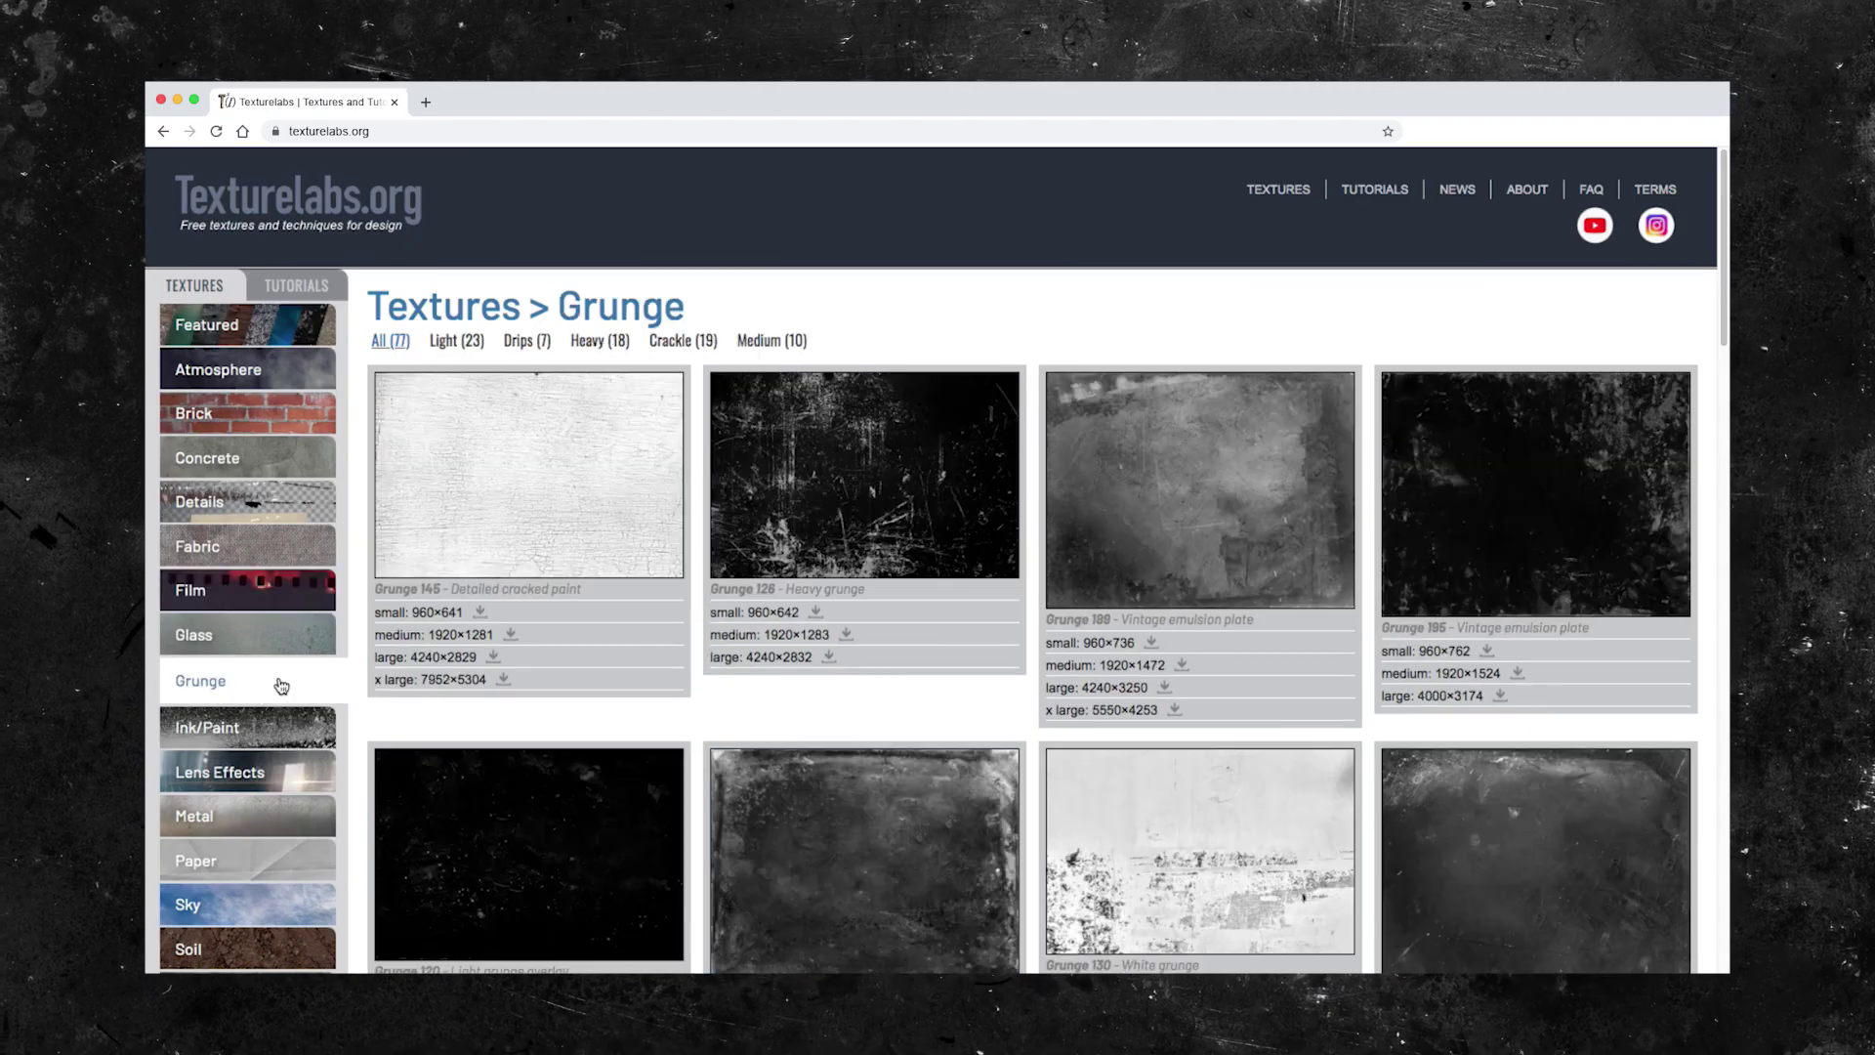